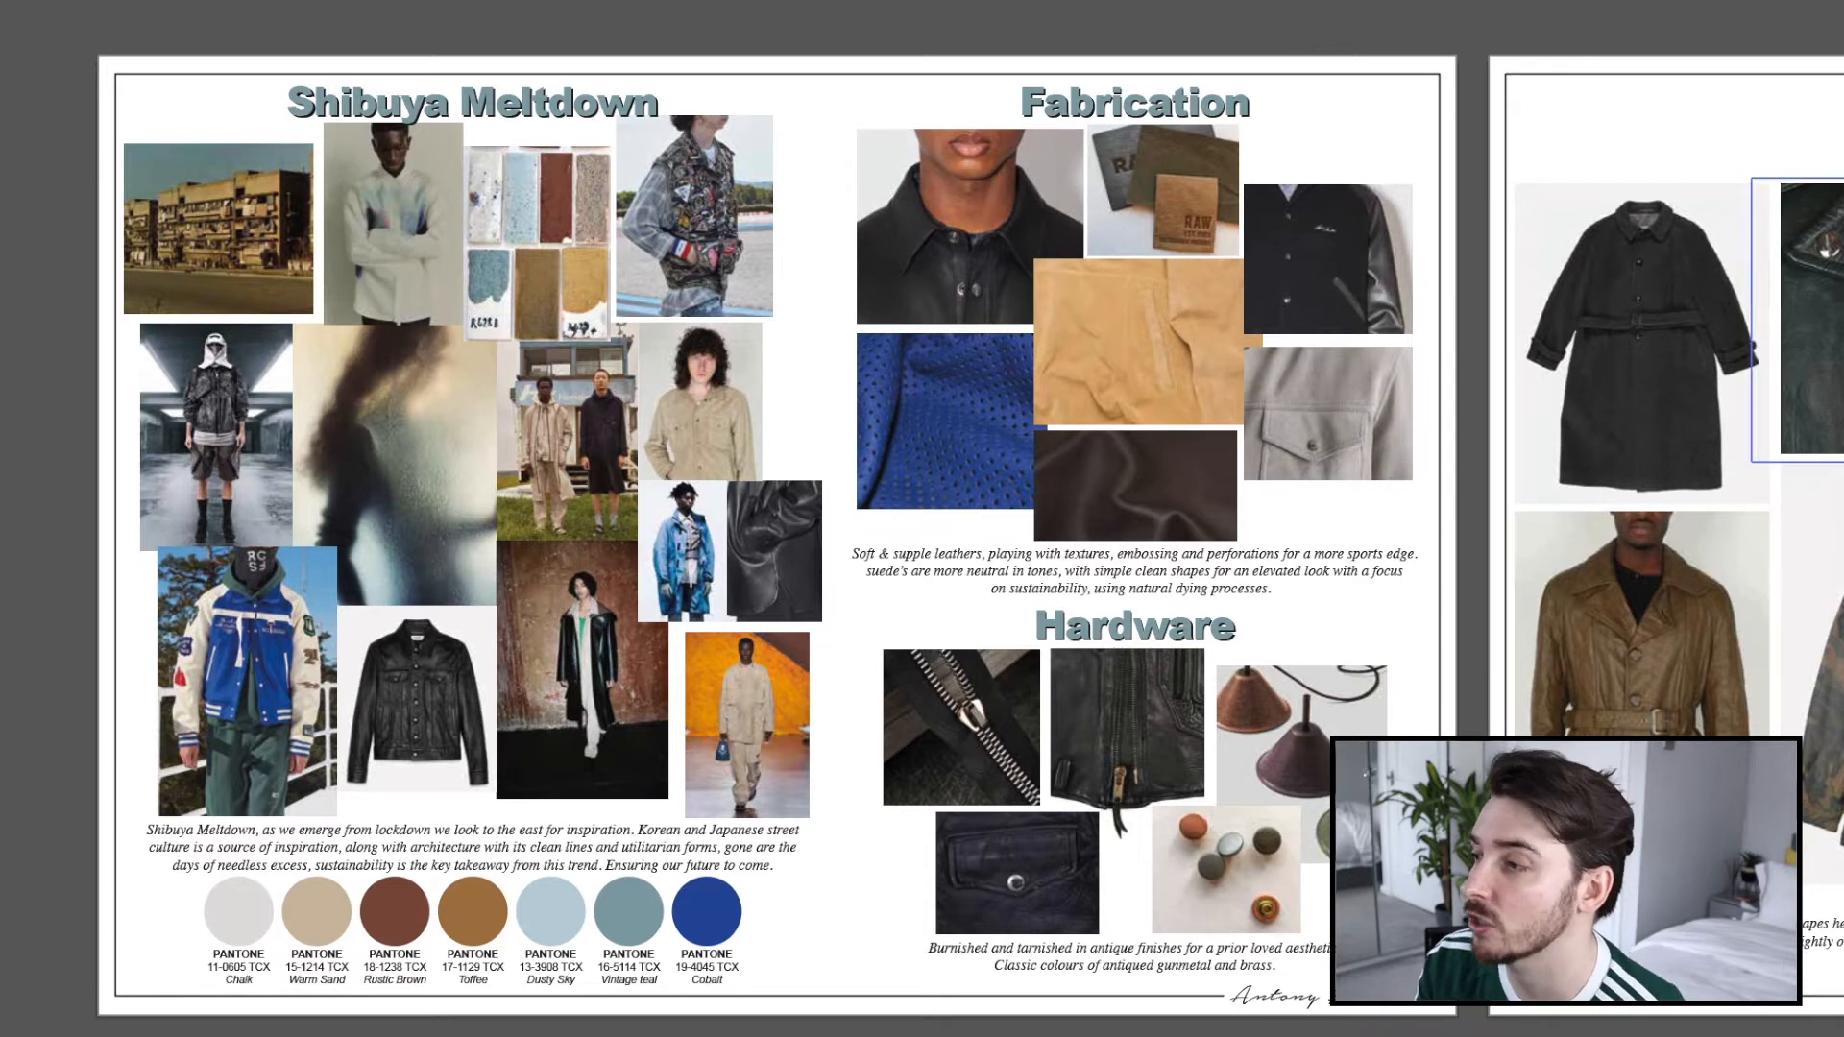
Review the collection boards from the trend, fabrication and vintage inspiration pages through to the coloured range pages.
left_click_drag(1843, 289, 546, 270)
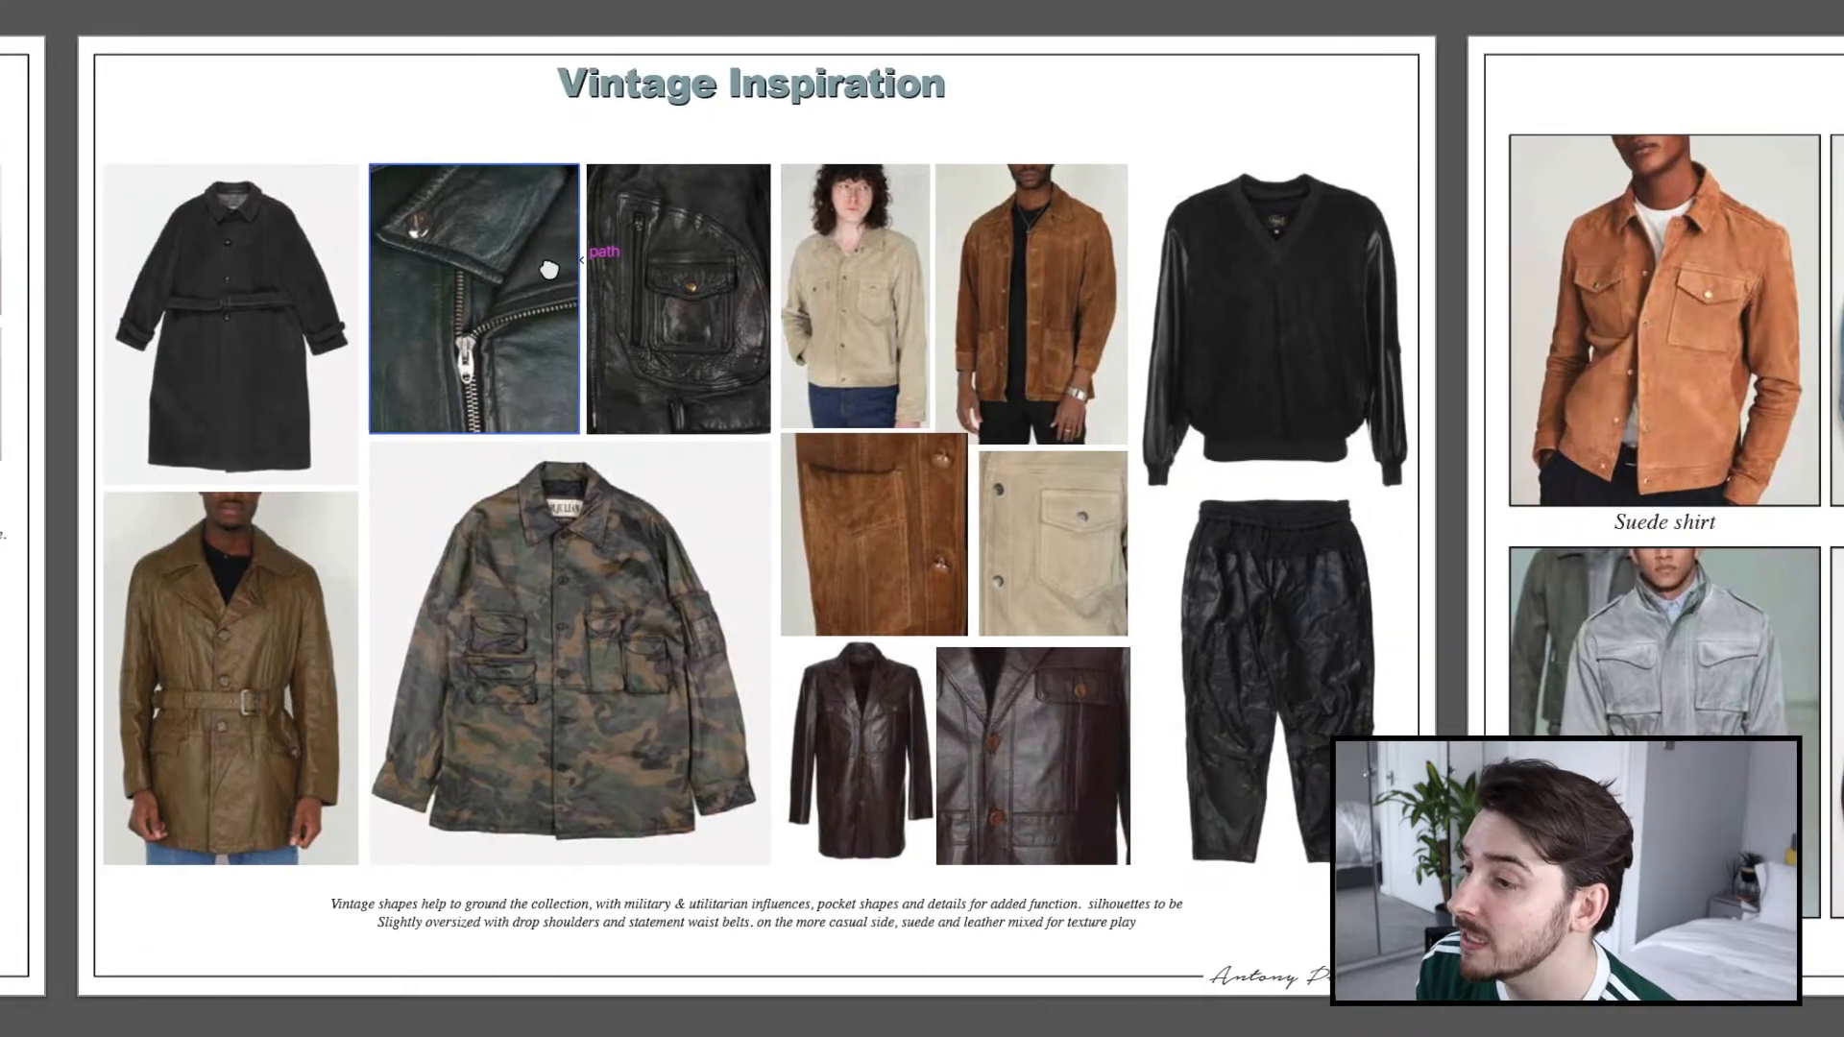
left_click_drag(1605, 292, 704, 327)
left_click_drag(1492, 302, 5, 242)
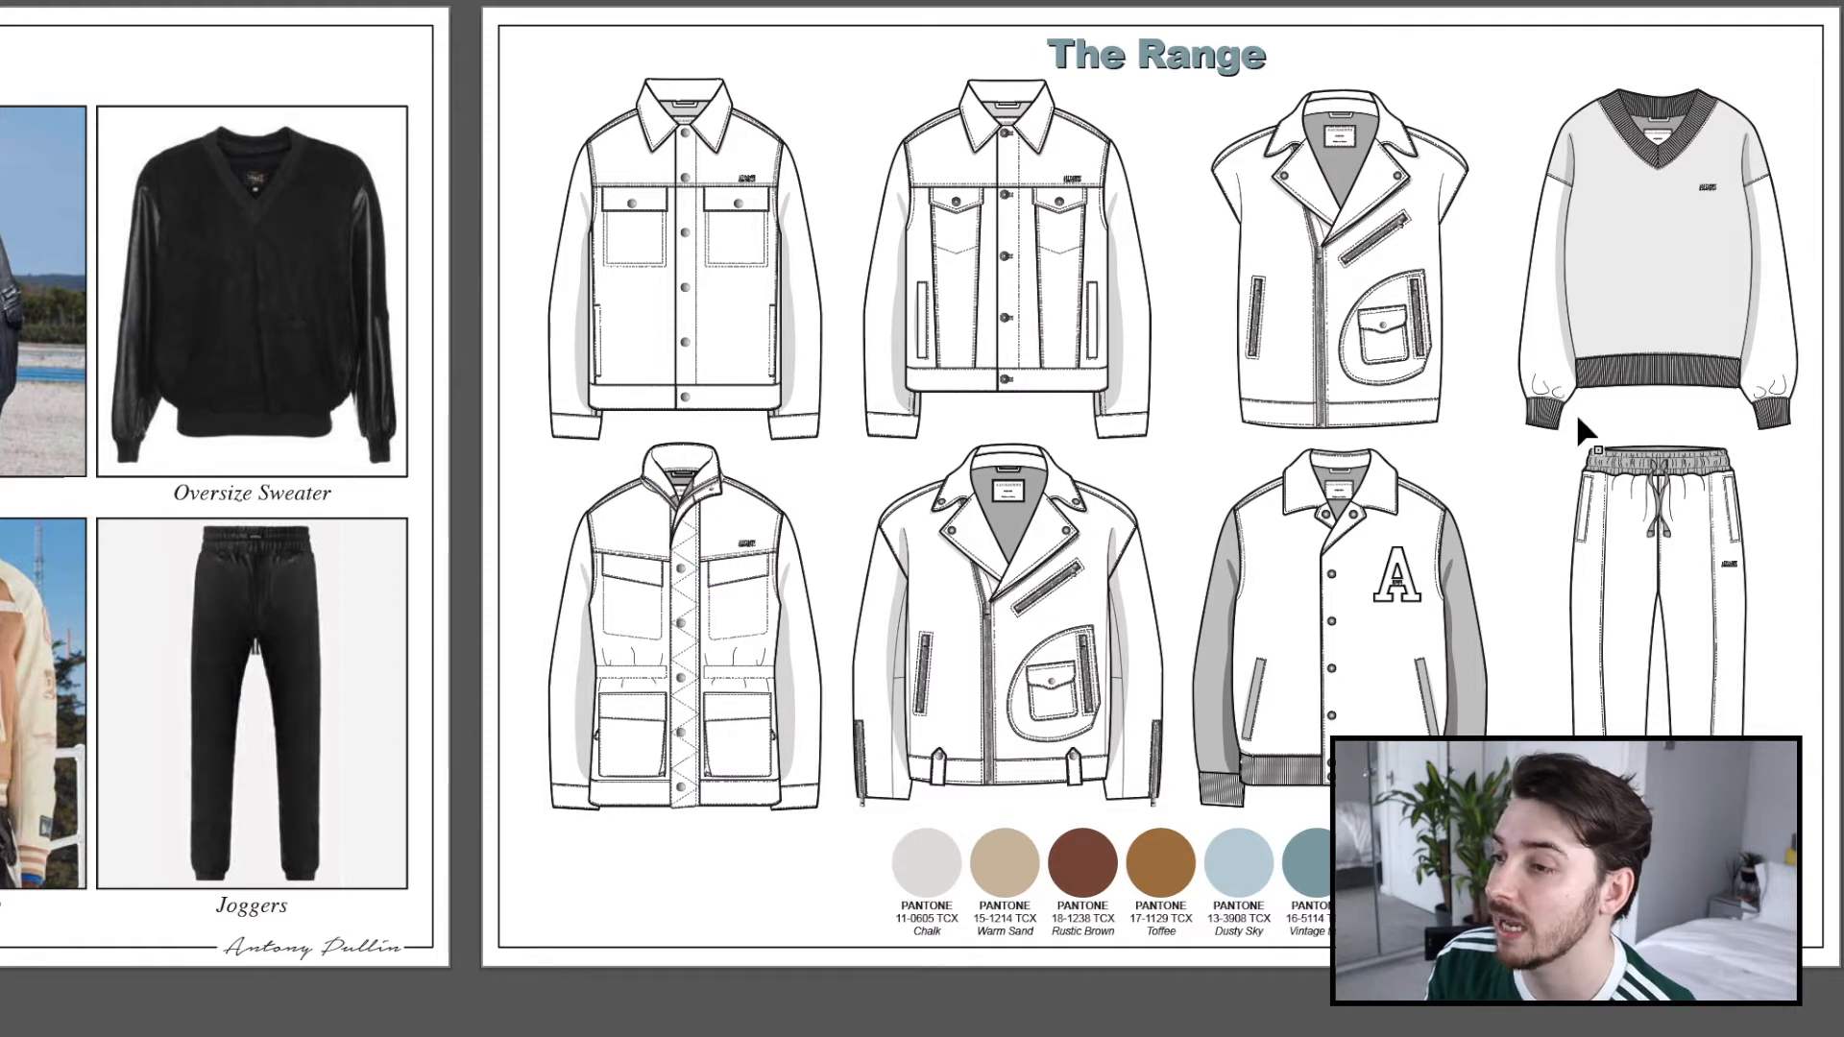
left_click_drag(1734, 498, 400, 526)
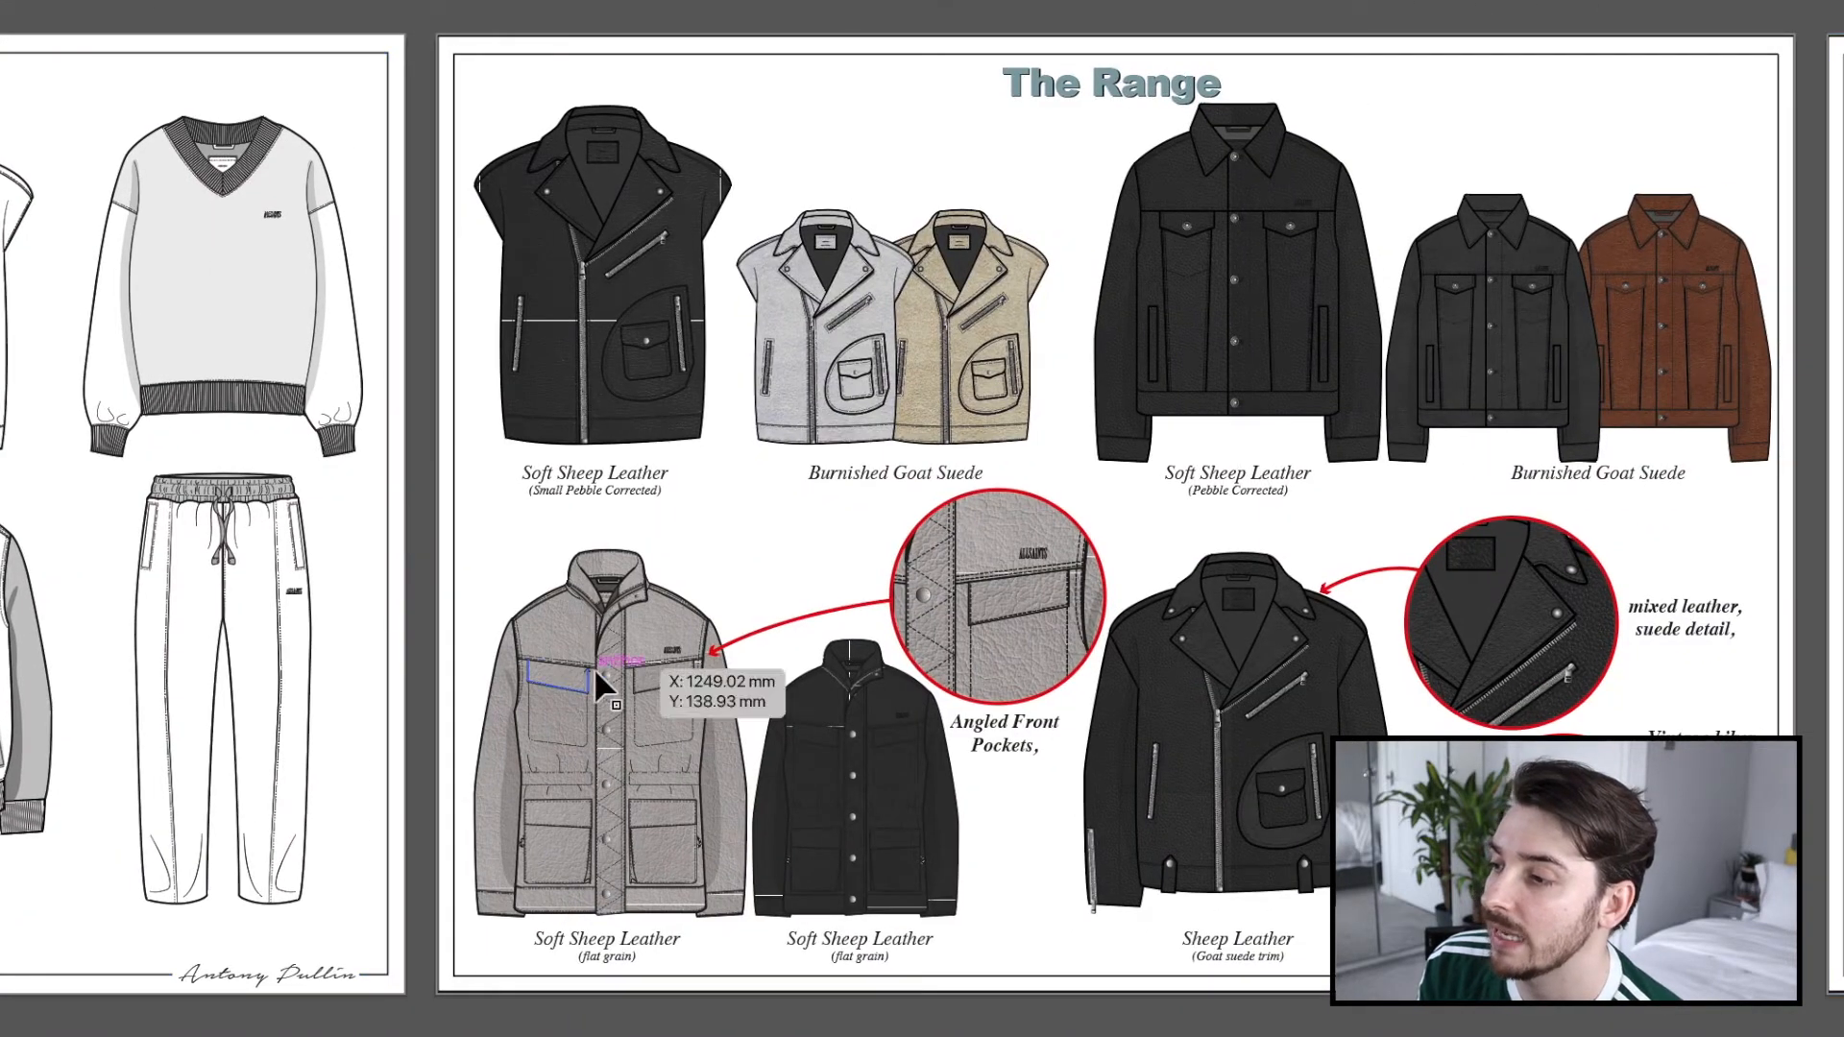
left_click_drag(1497, 596, 405, 577)
left_click_drag(1267, 515, 969, 539)
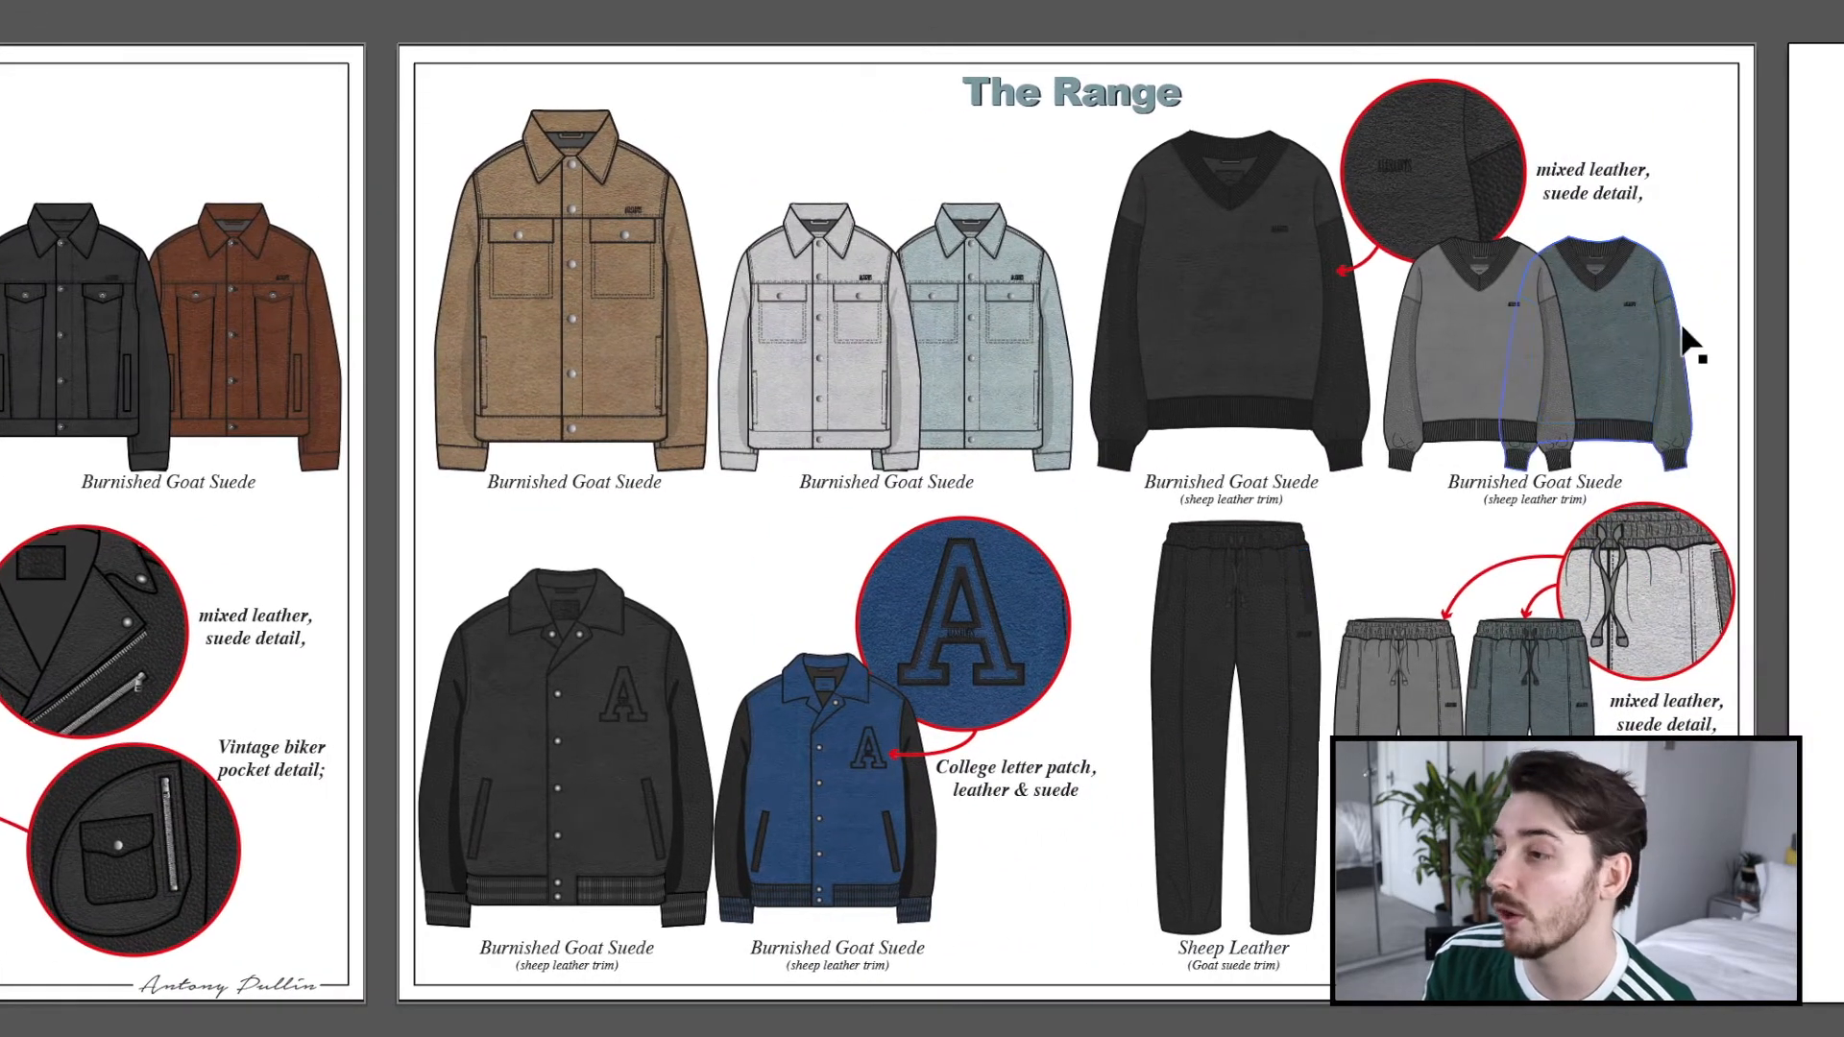
left_click_drag(1801, 326, 1412, 342)
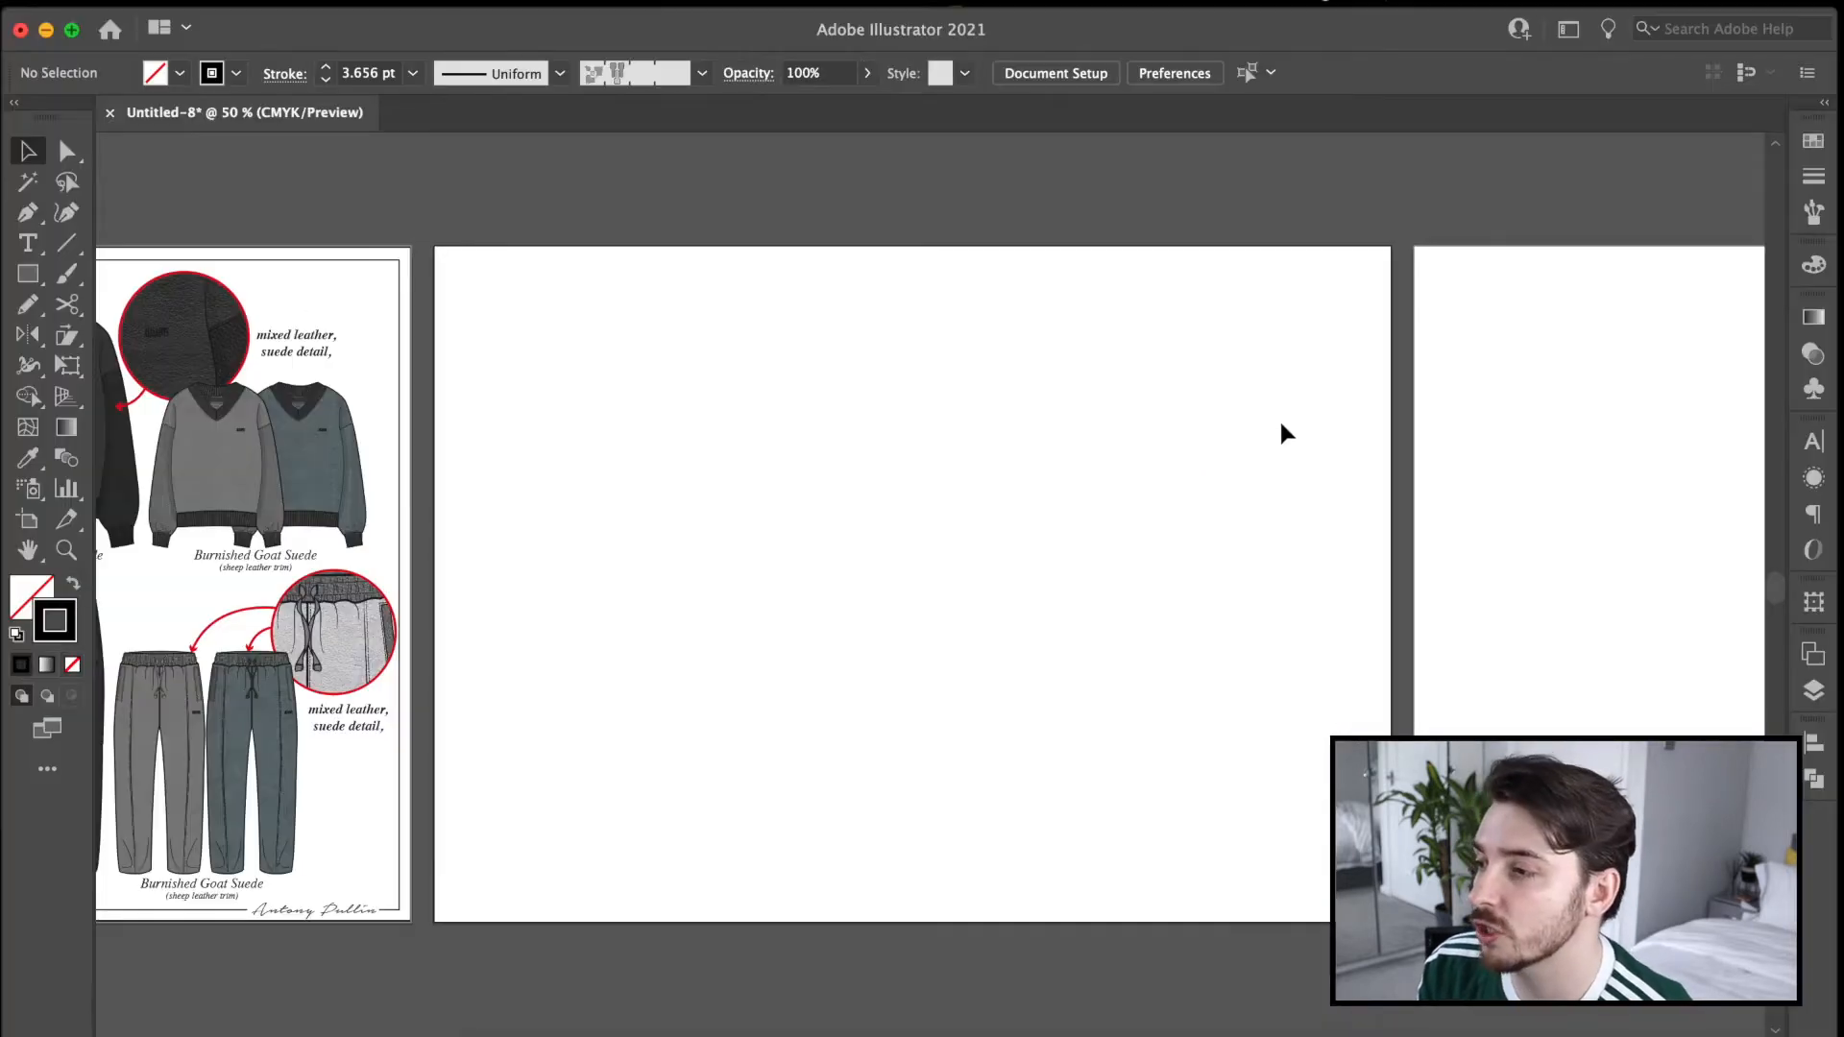
Paste the design sketch template onto the empty artboard after the range pages and check its amend dates and style information block.
key("super+shift+v")
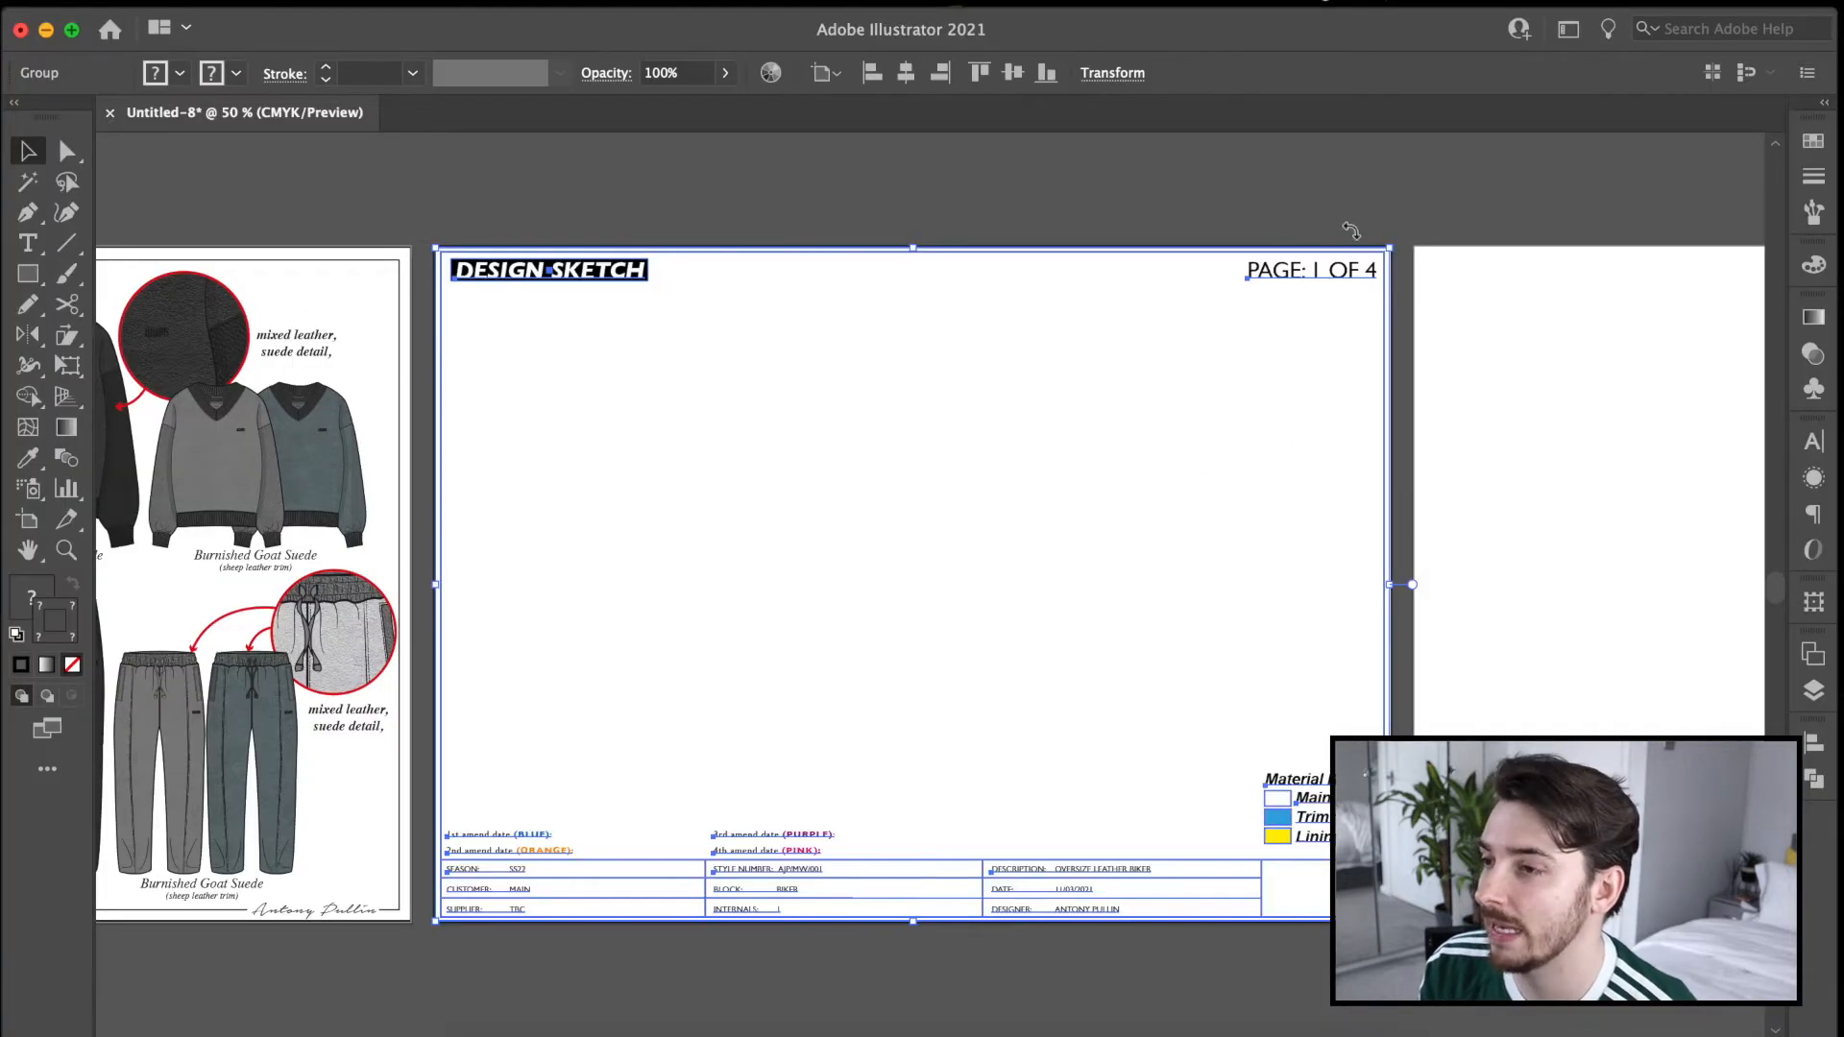
left_click(1210, 200)
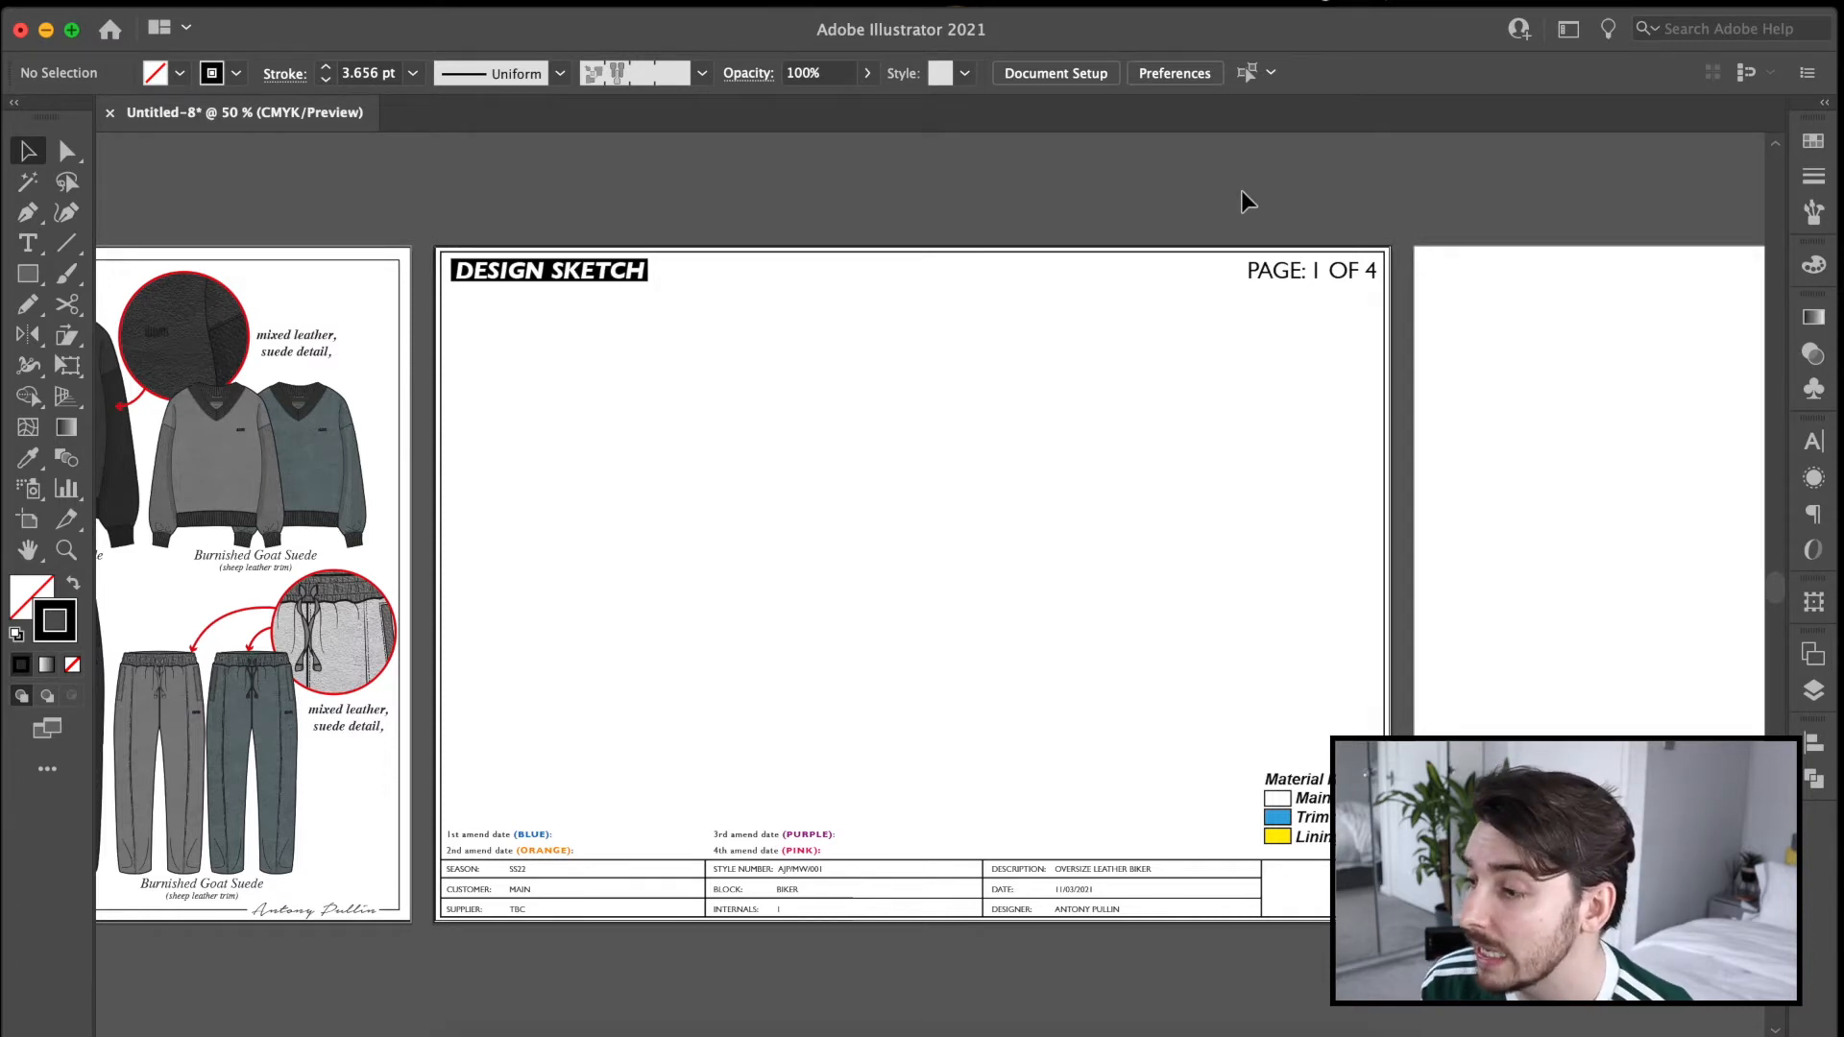
scroll(732, 819, "up", 3)
left_click_drag(733, 819, 1350, 635)
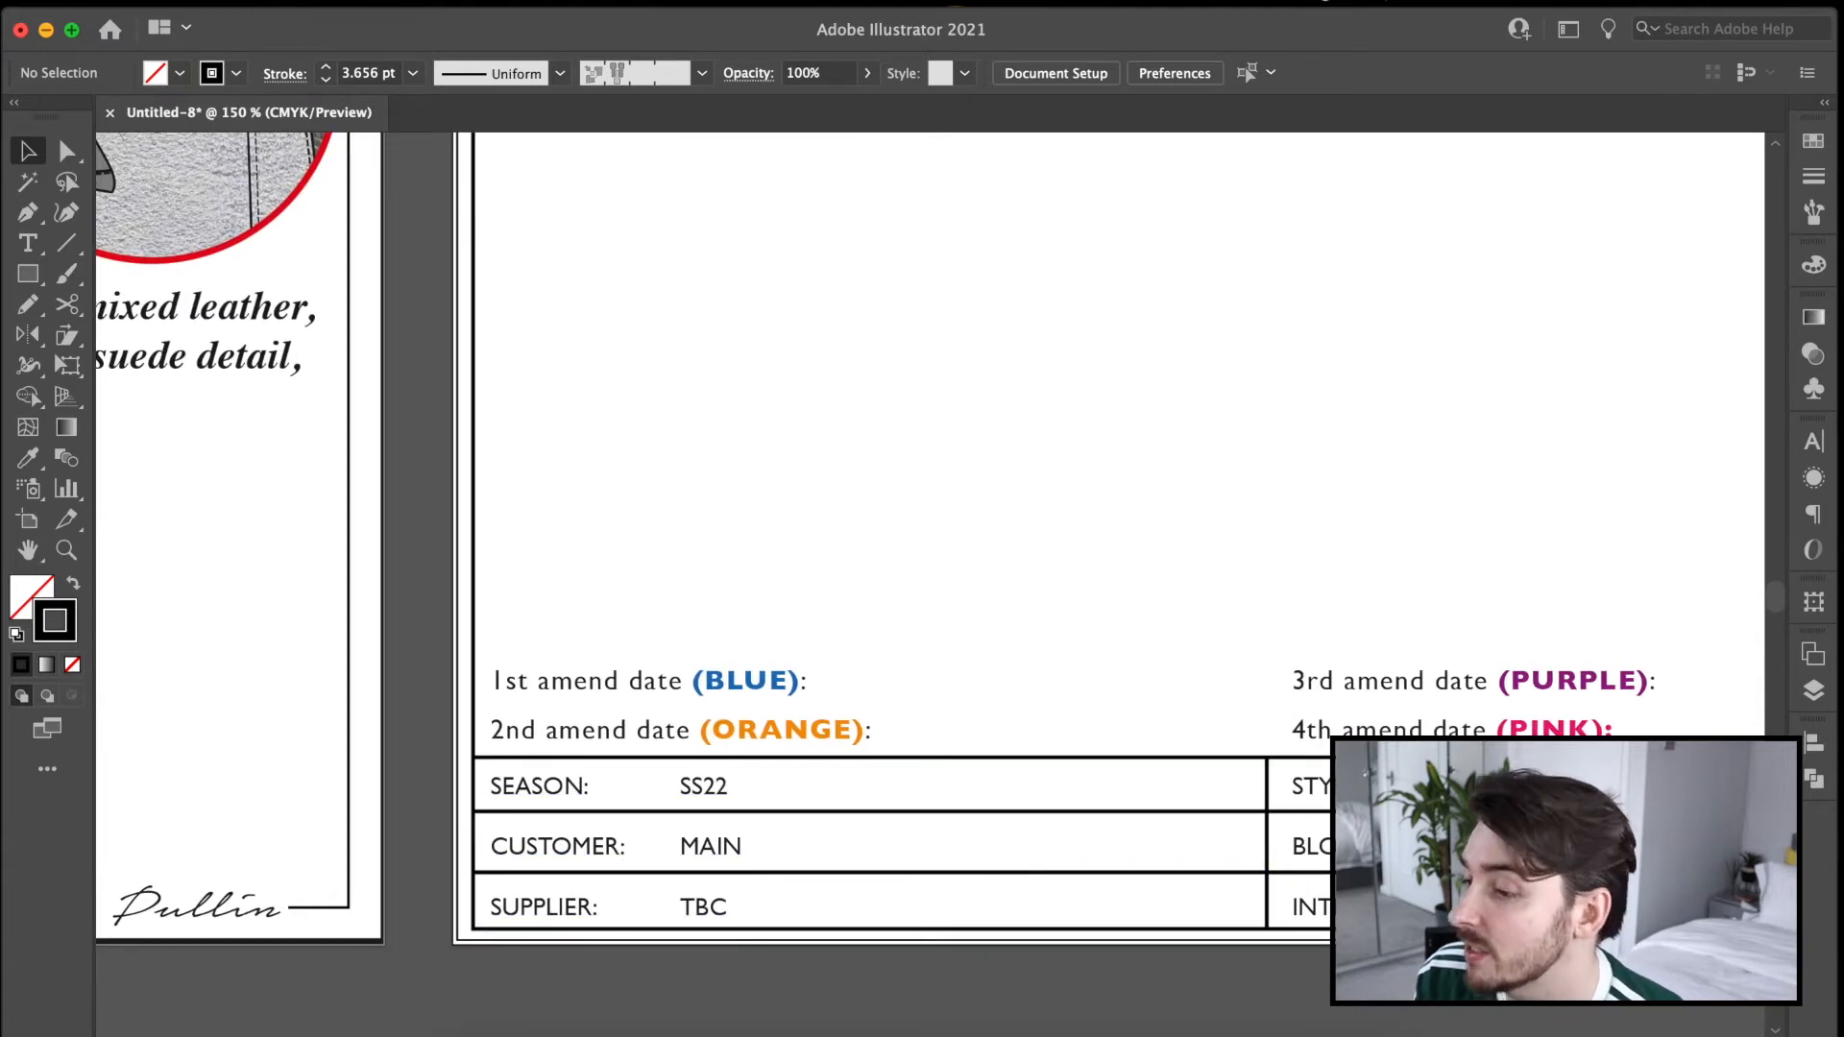
scroll(810, 794, "right", 8)
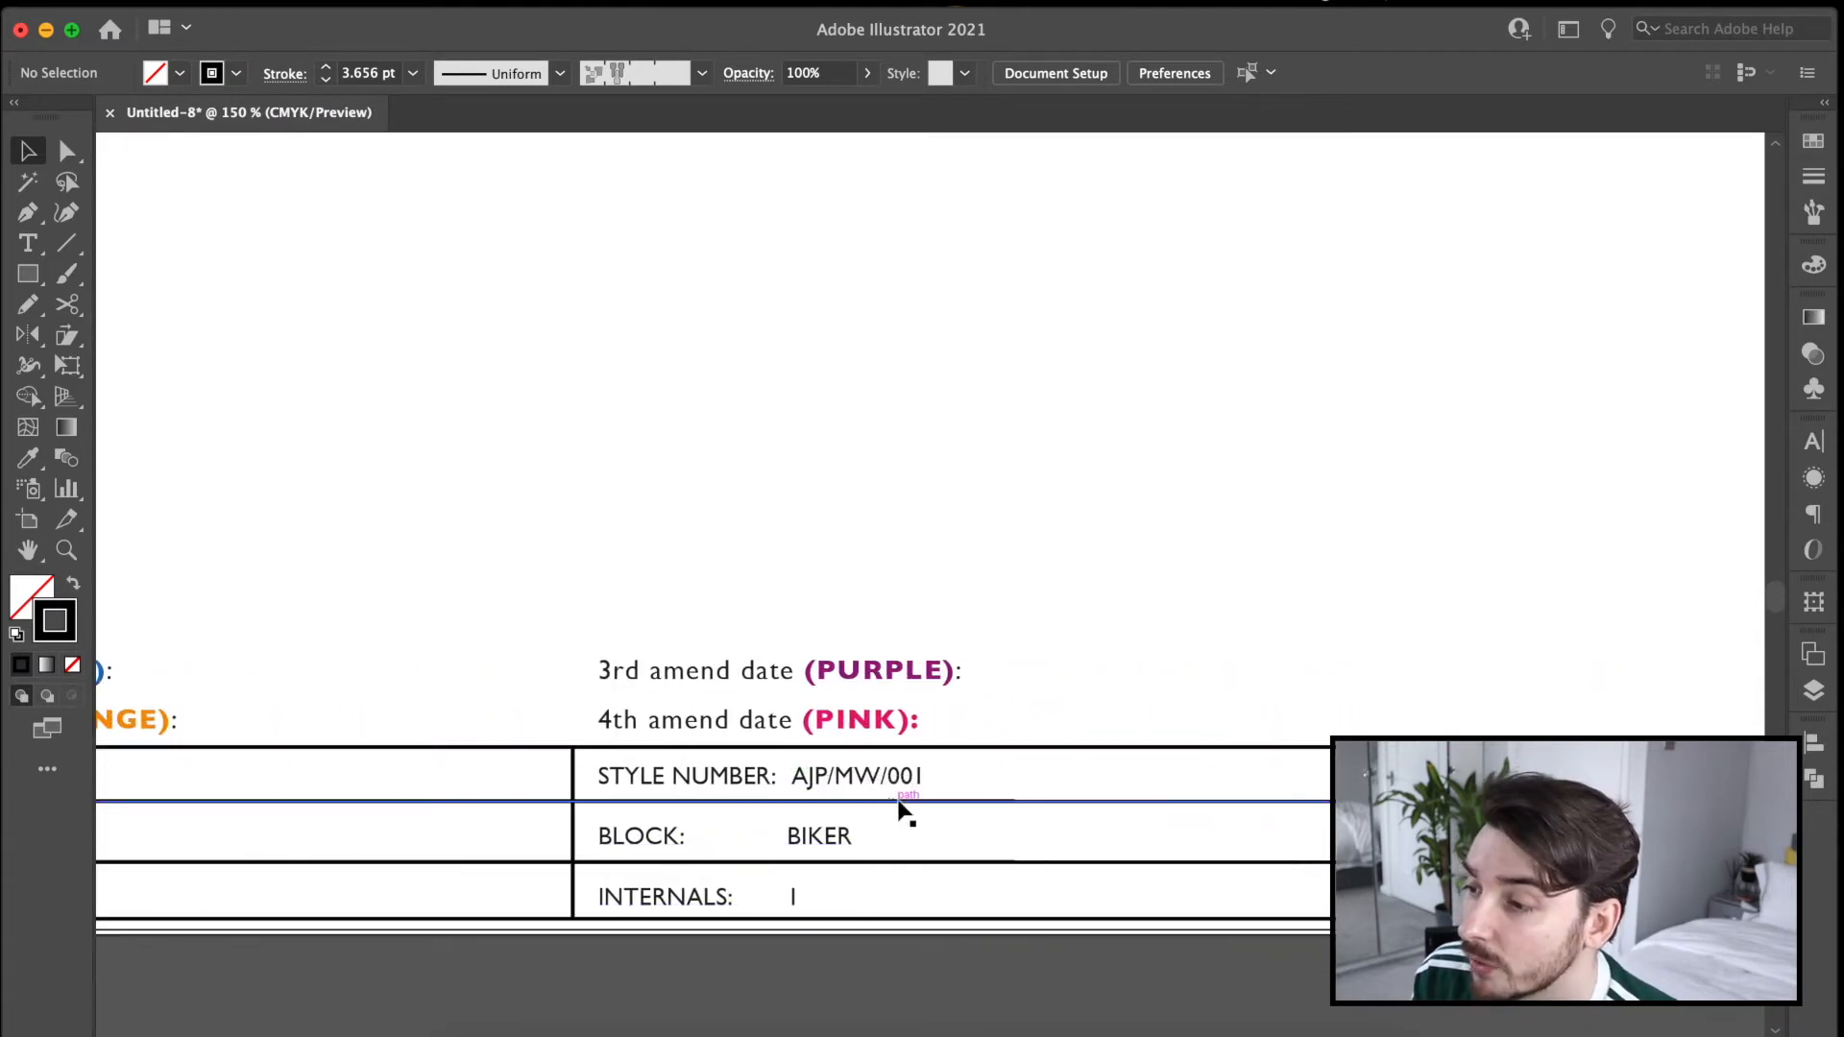
left_click_drag(1261, 847, 683, 835)
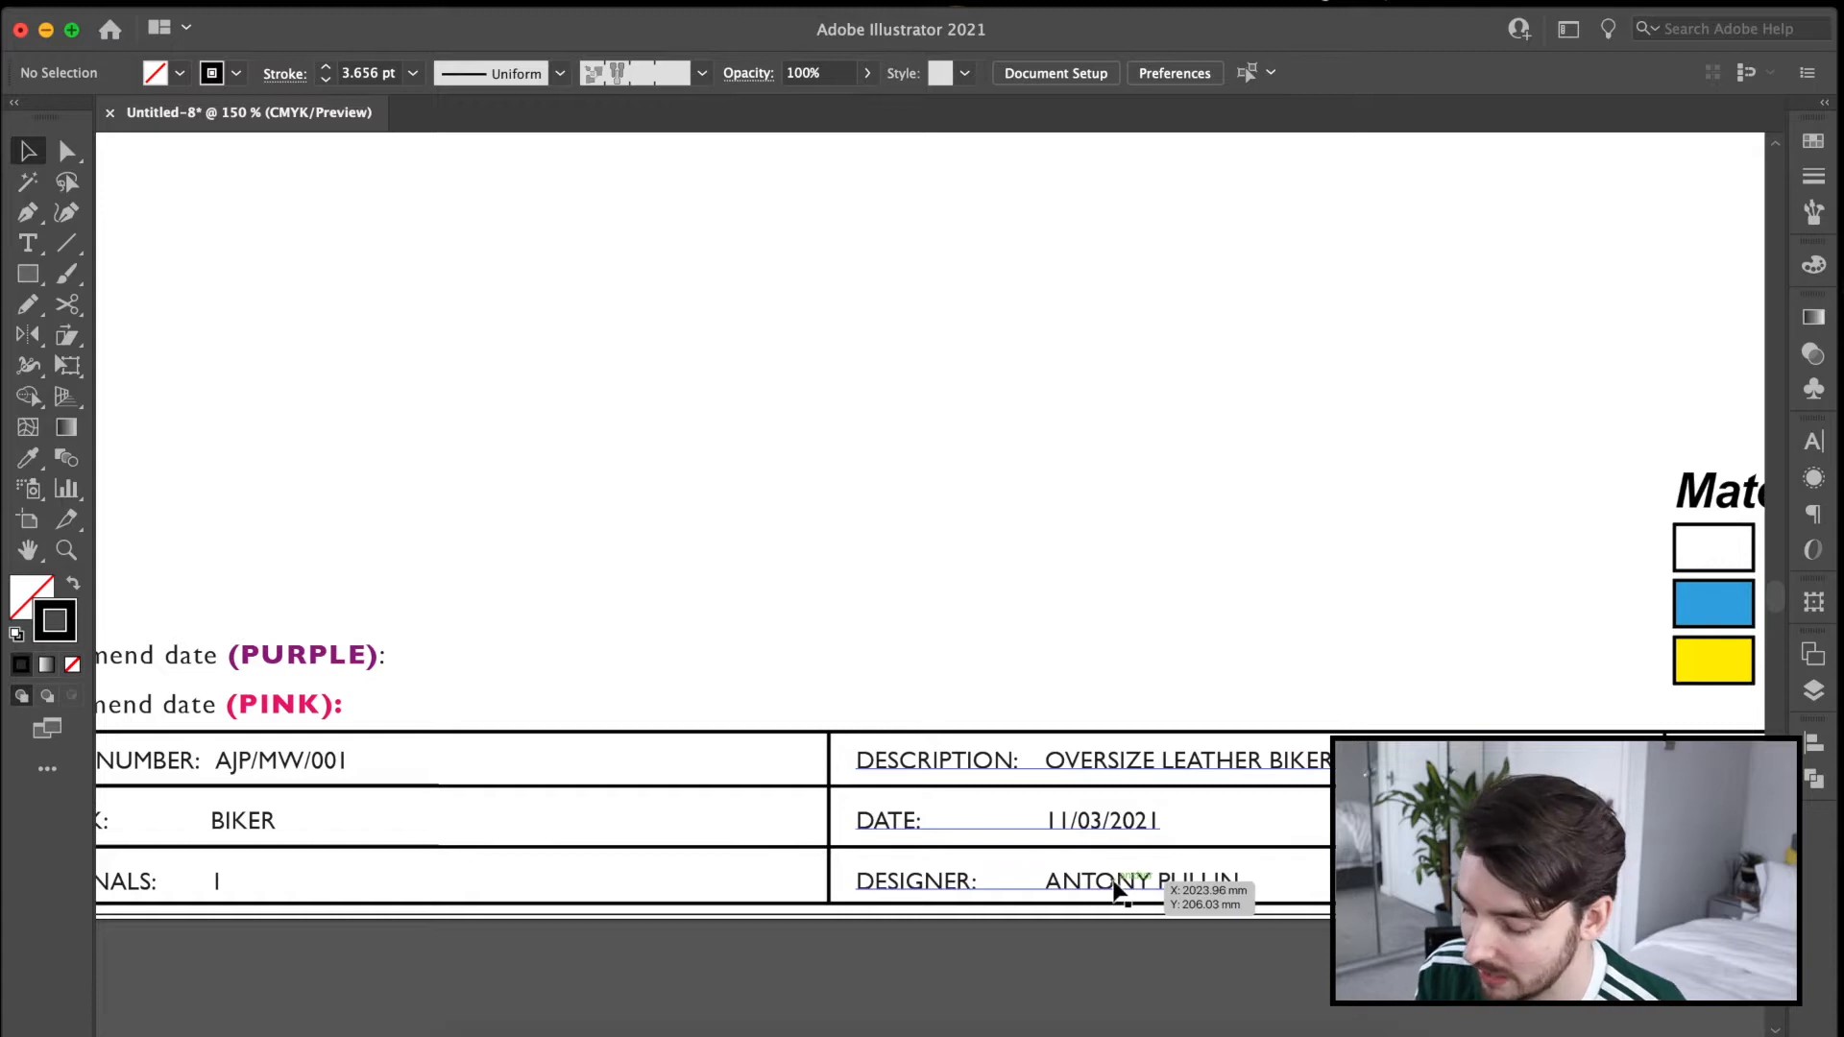
Place a copy of the biker jacket line drawing on the left half of the design sketch page, scaled to fit.
key("super+minus")
key("super+minus")
key("super+minus")
left_click(946, 707)
left_click_drag(161, 482, 1079, 706)
scroll(1078, 707, "left", 10)
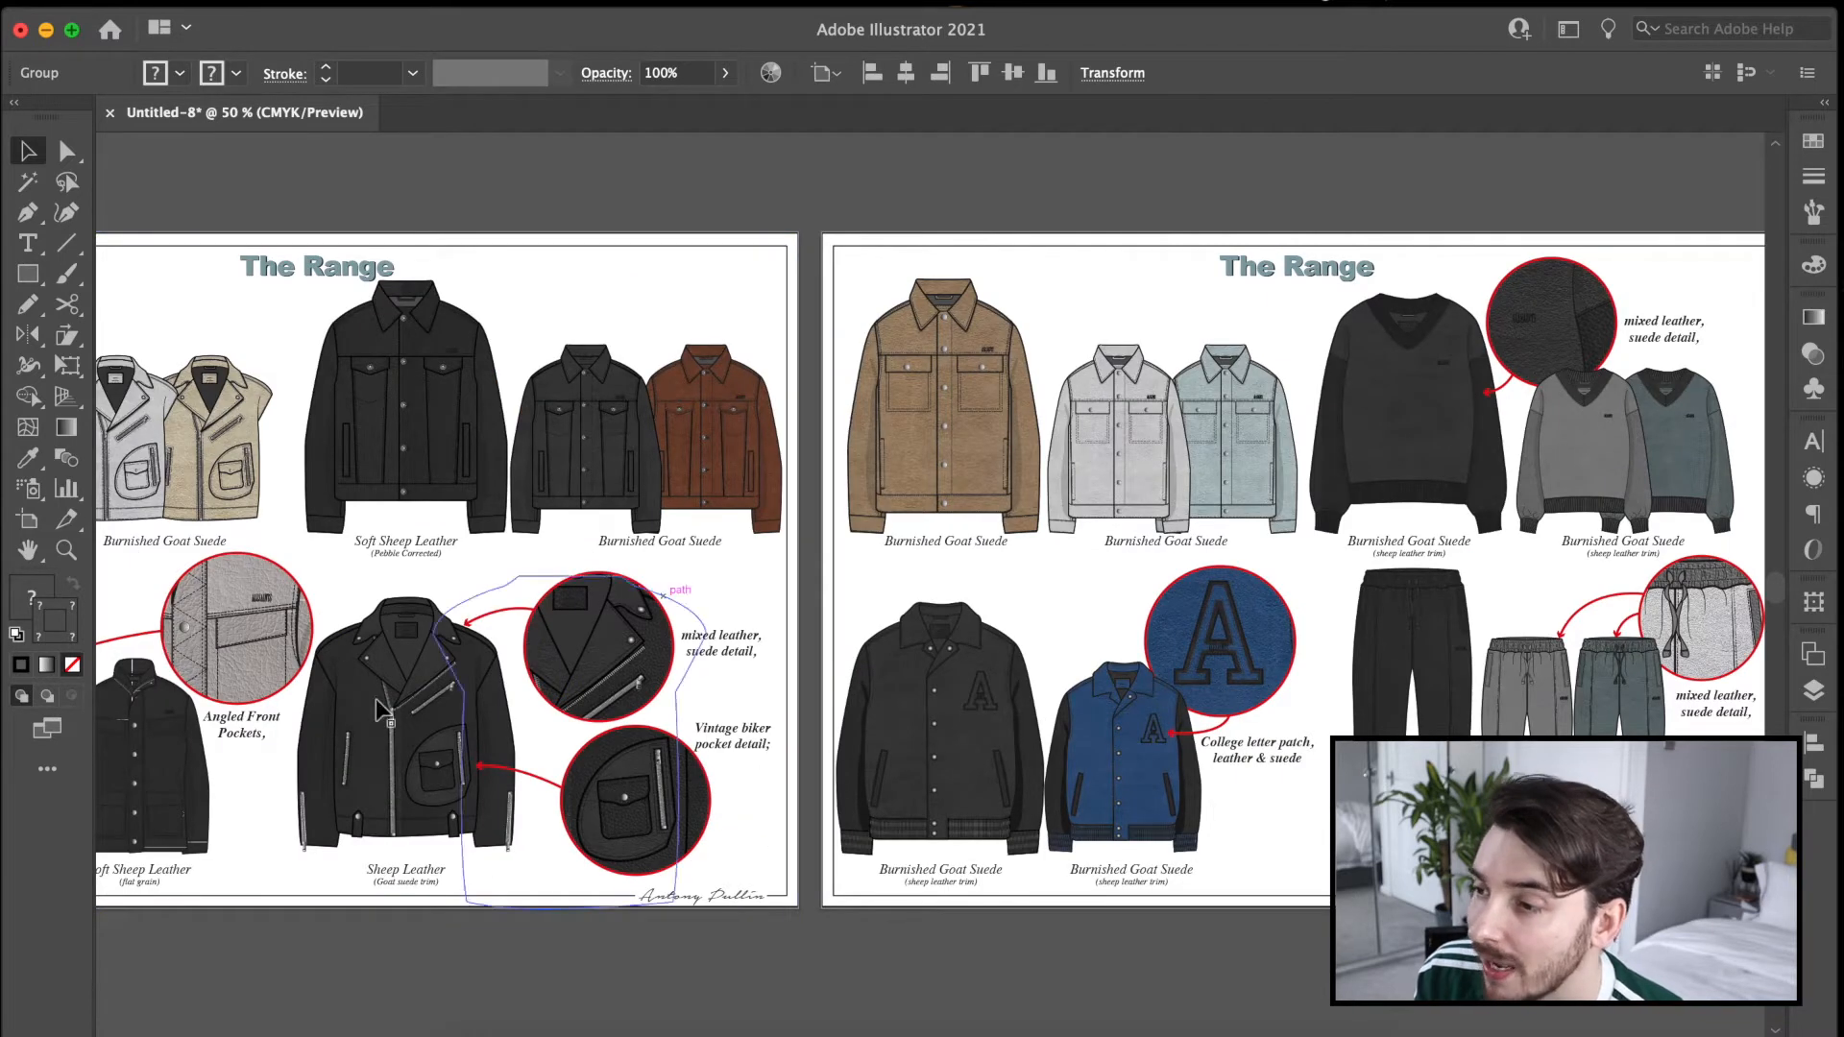
scroll(1450, 729, "right", 10)
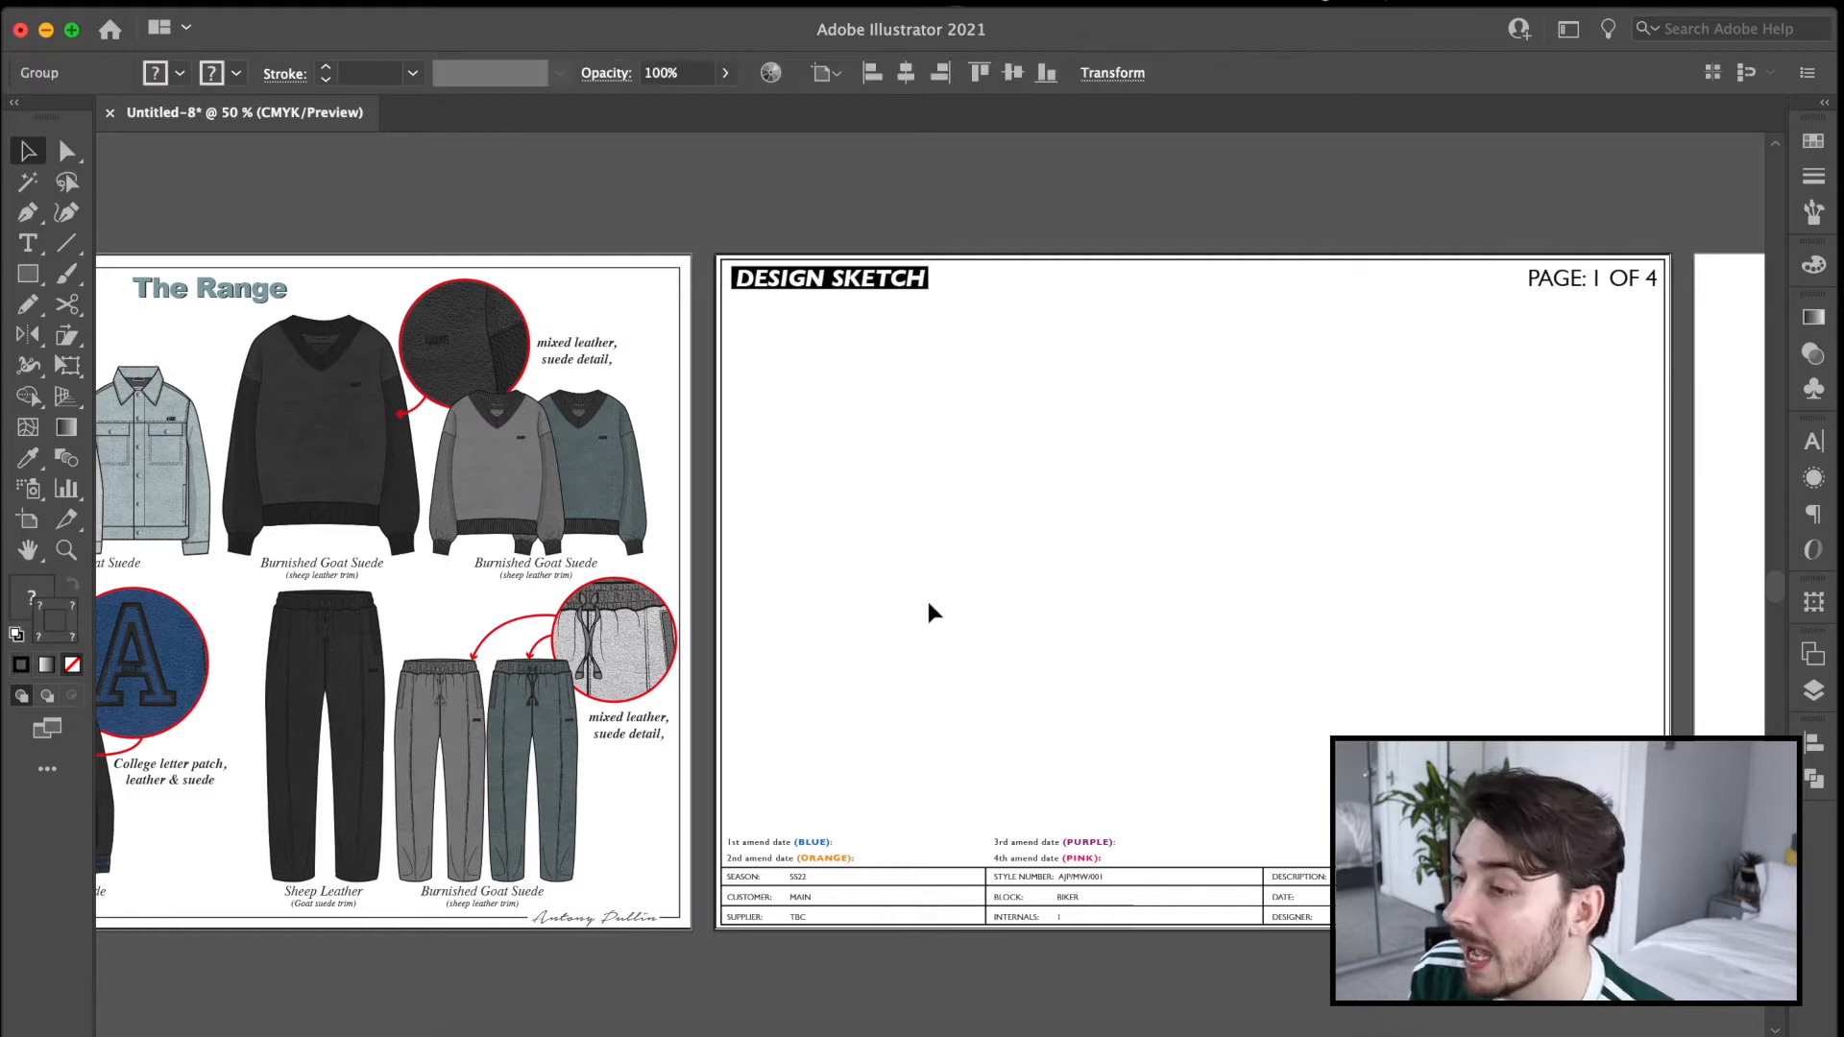
key("super+v")
left_click_drag(949, 576, 952, 526)
left_click_drag(1011, 630, 1031, 652)
left_click(1290, 642)
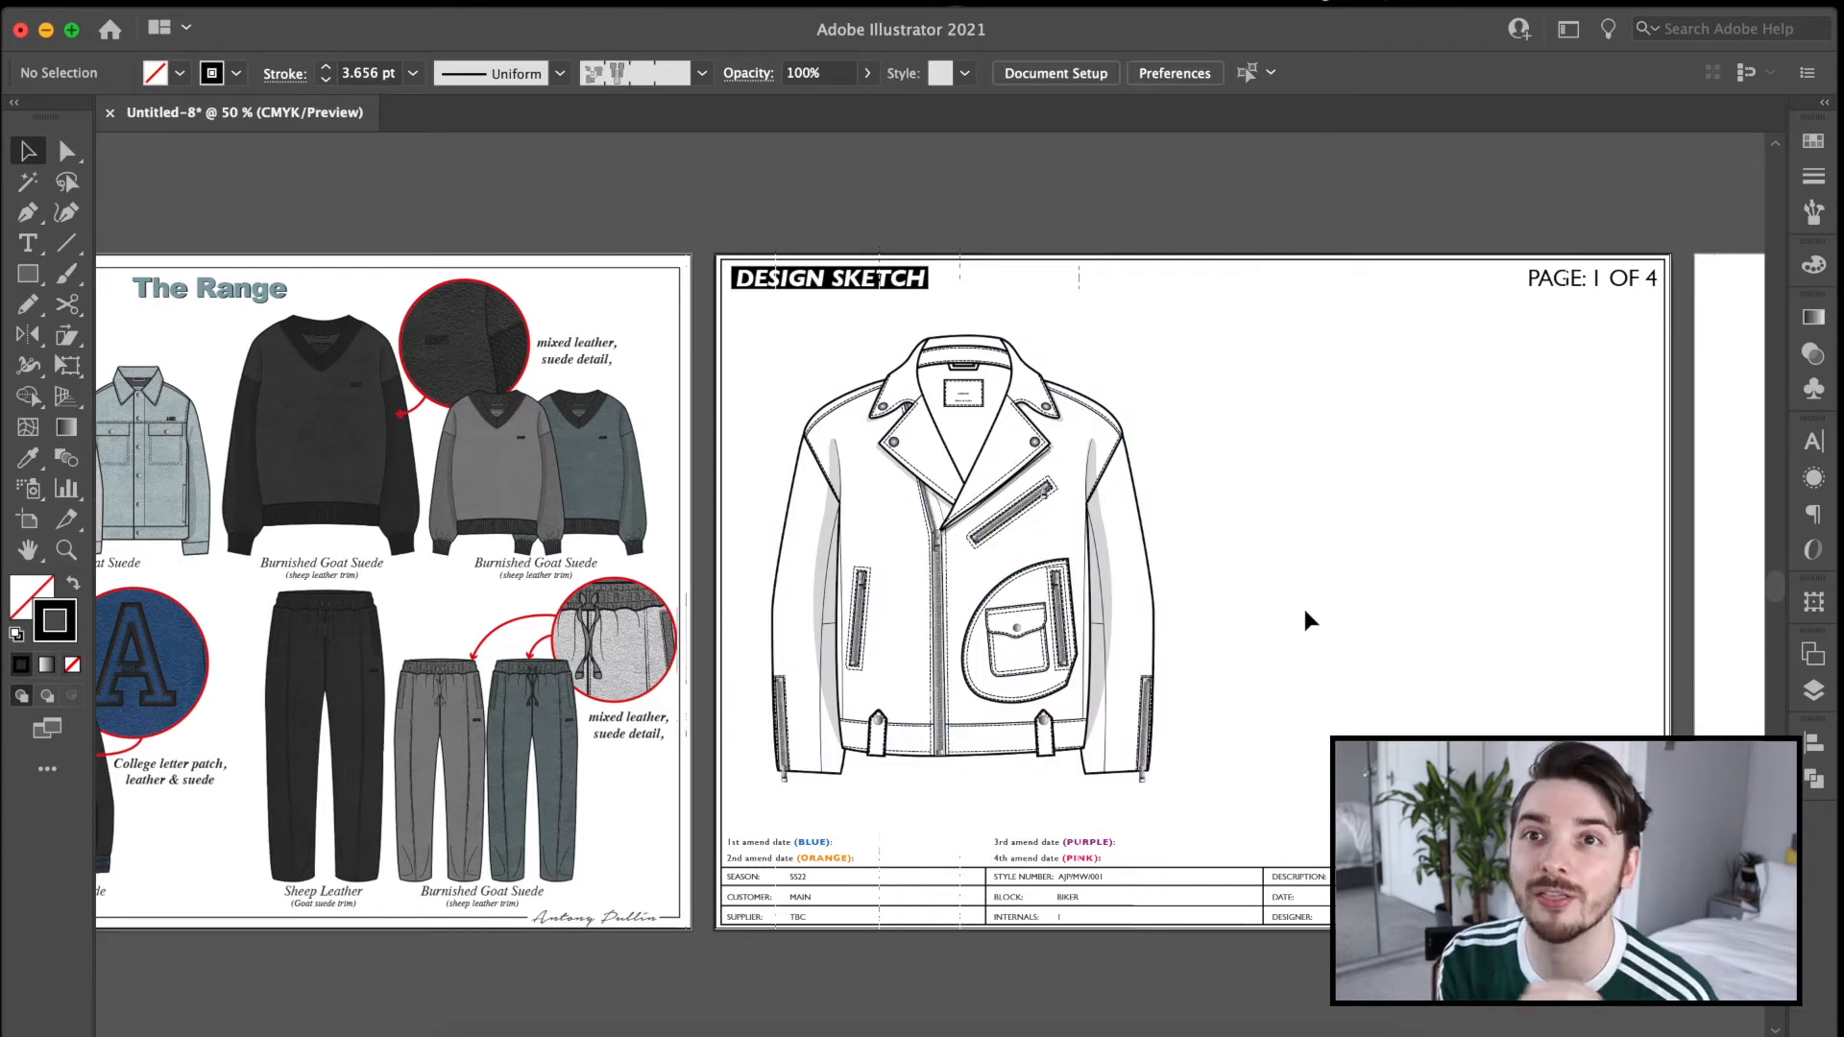
Duplicate the biker jacket drawing onto the right half of the design sketch page, level with the original.
left_click(1030, 523)
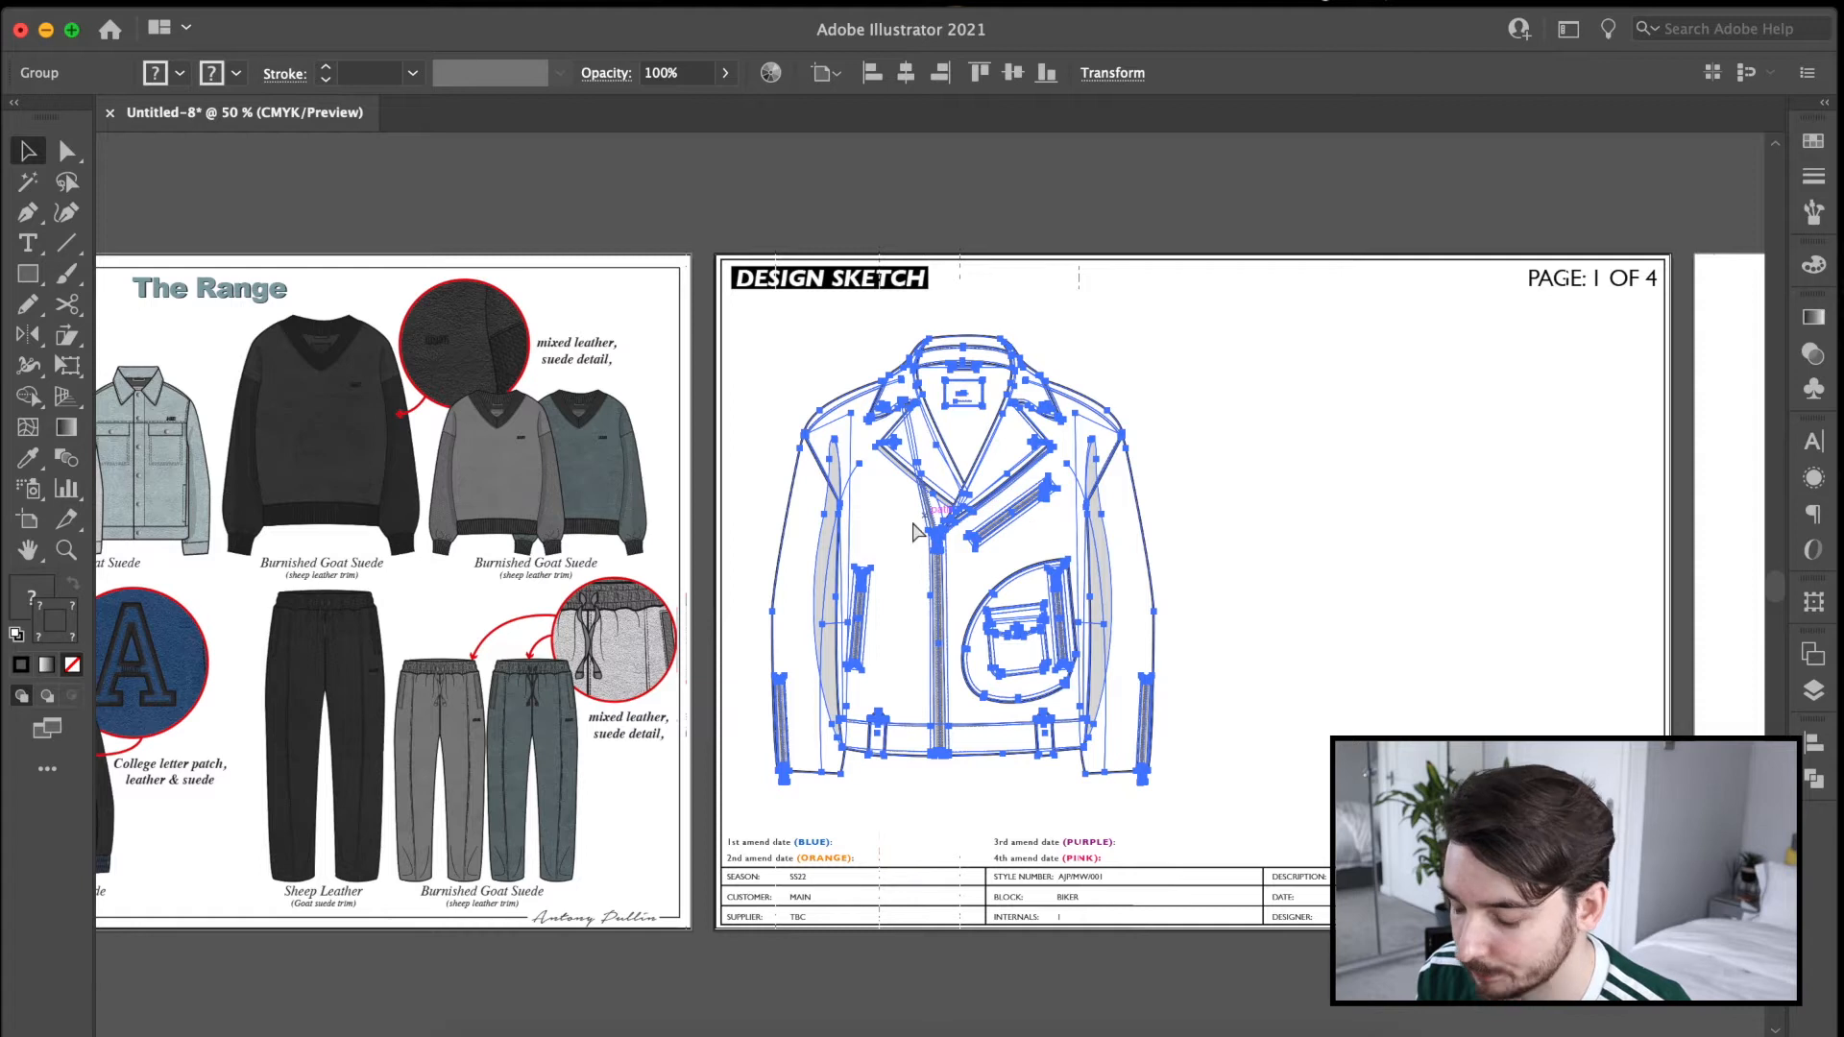
left_click_drag(1295, 525, 1335, 547)
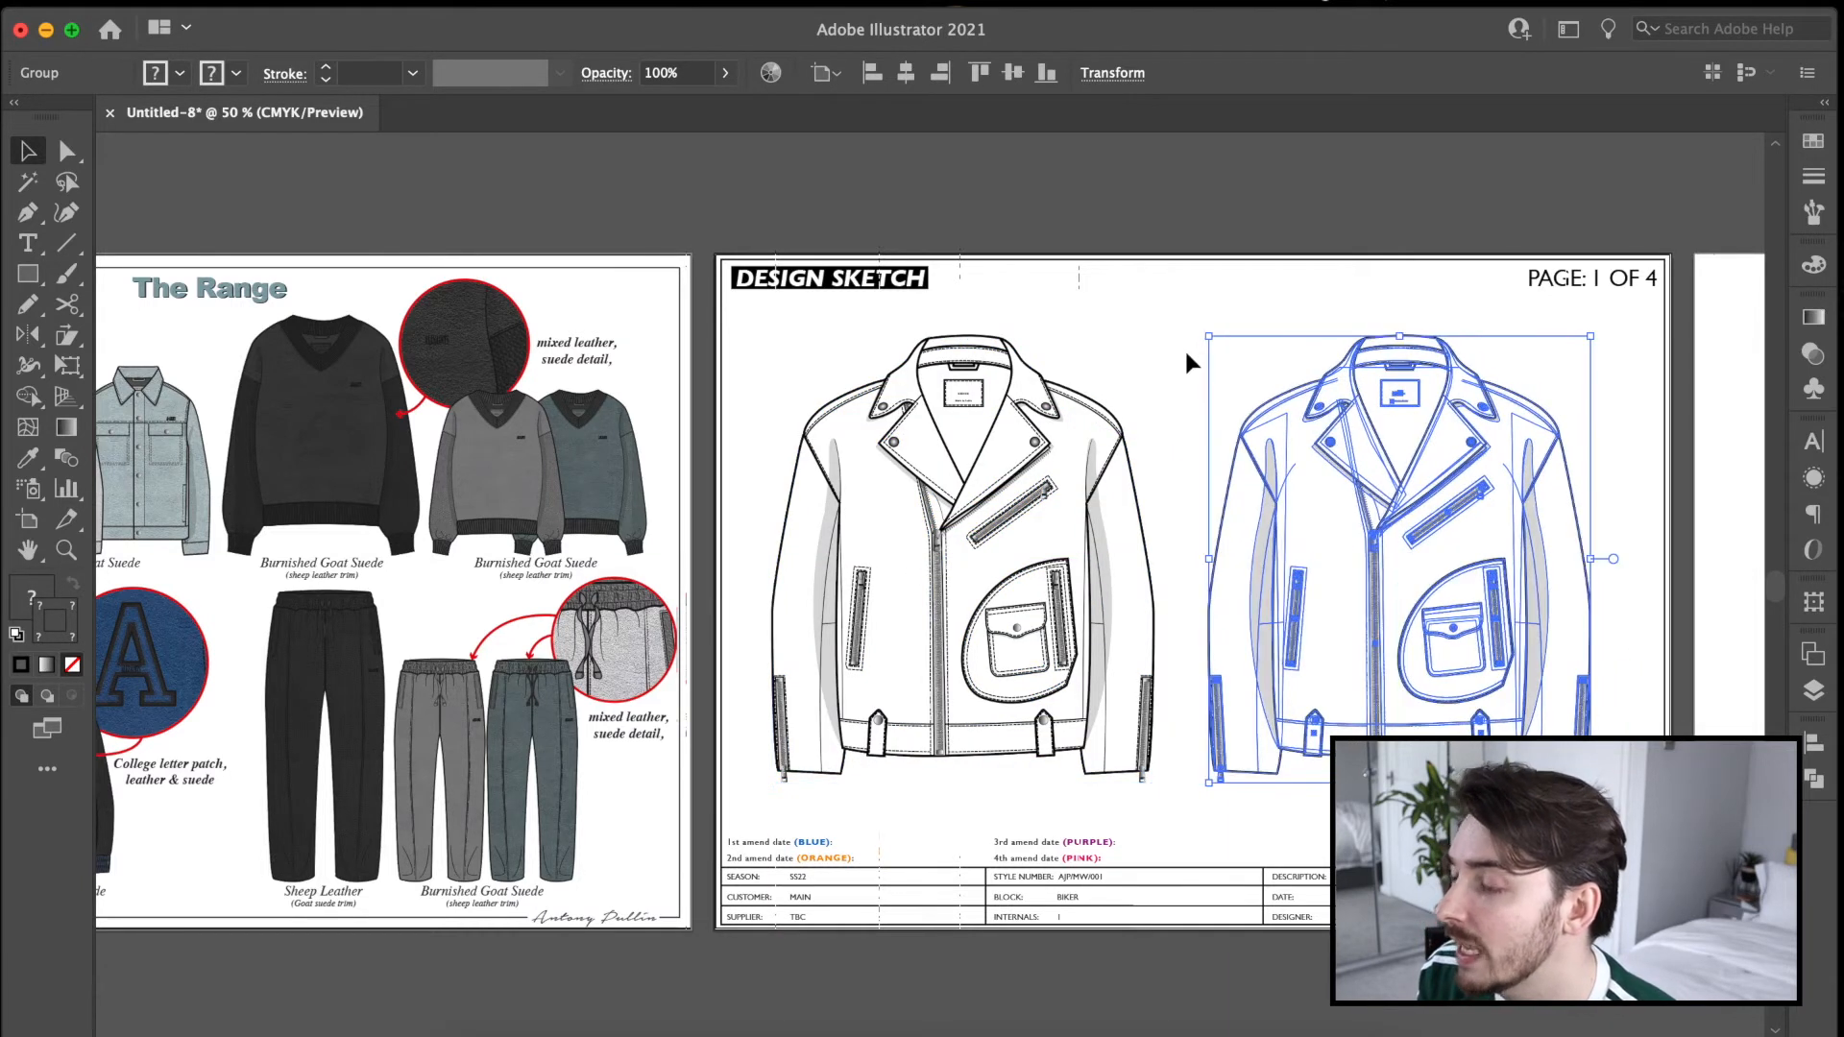
left_click(1187, 356)
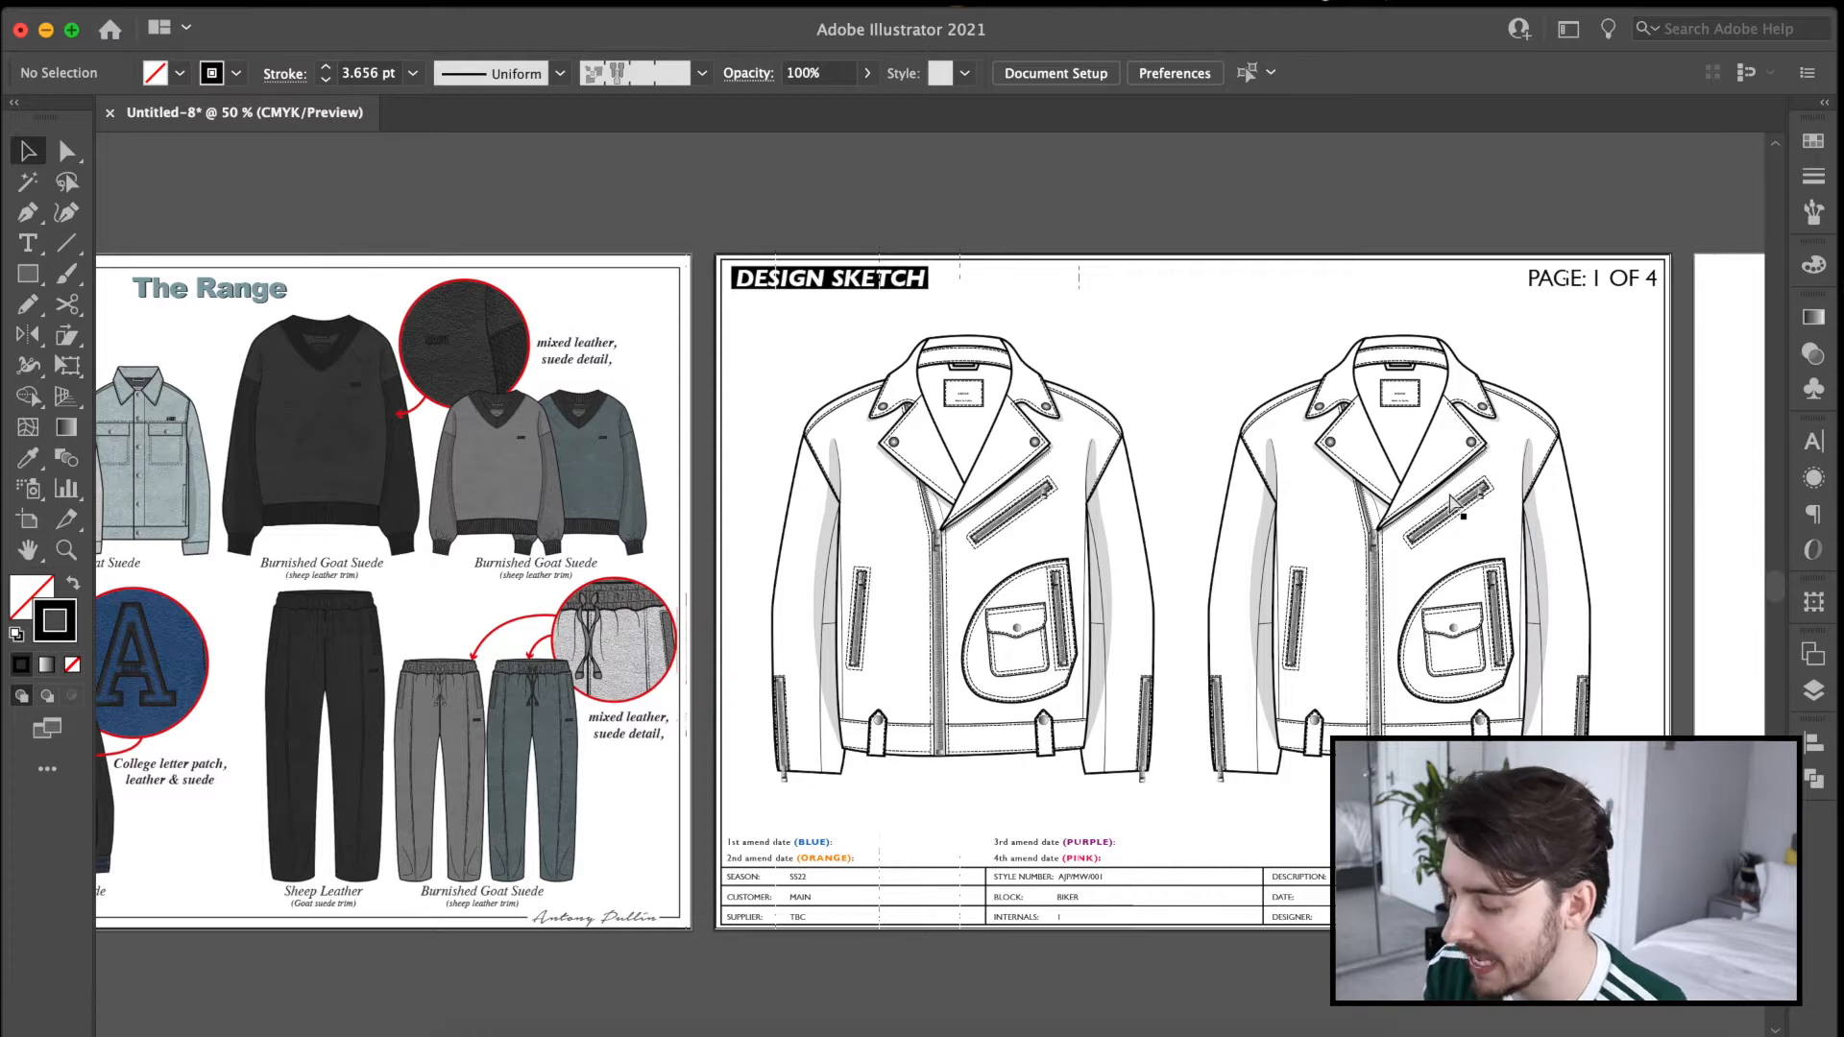
Draw a closed back collar shape over the duplicated jacket with the Pen tool, following the collar's outer edge and curving the lower edge.
key("super+equal")
key("super+equal")
left_click_drag(1650, 416, 873, 609)
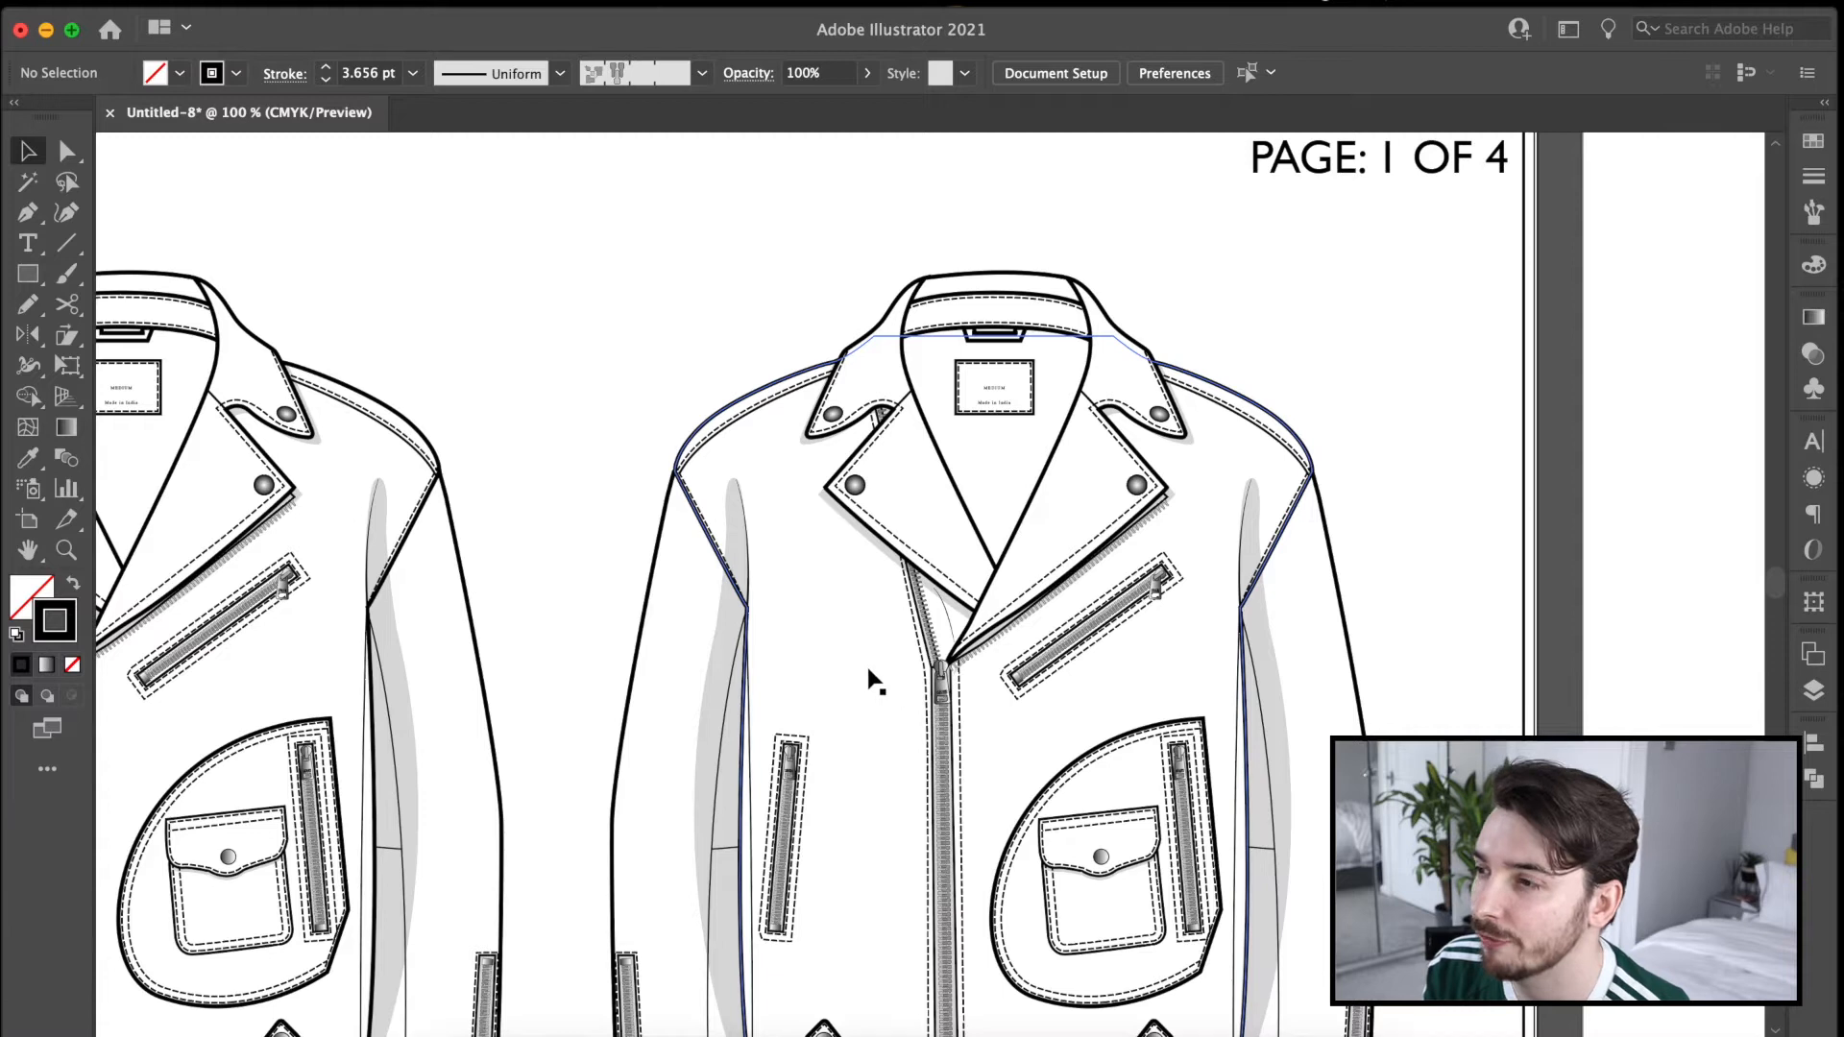
key("super+equal")
key("super+equal")
left_click_drag(872, 521, 734, 845)
left_click(28, 214)
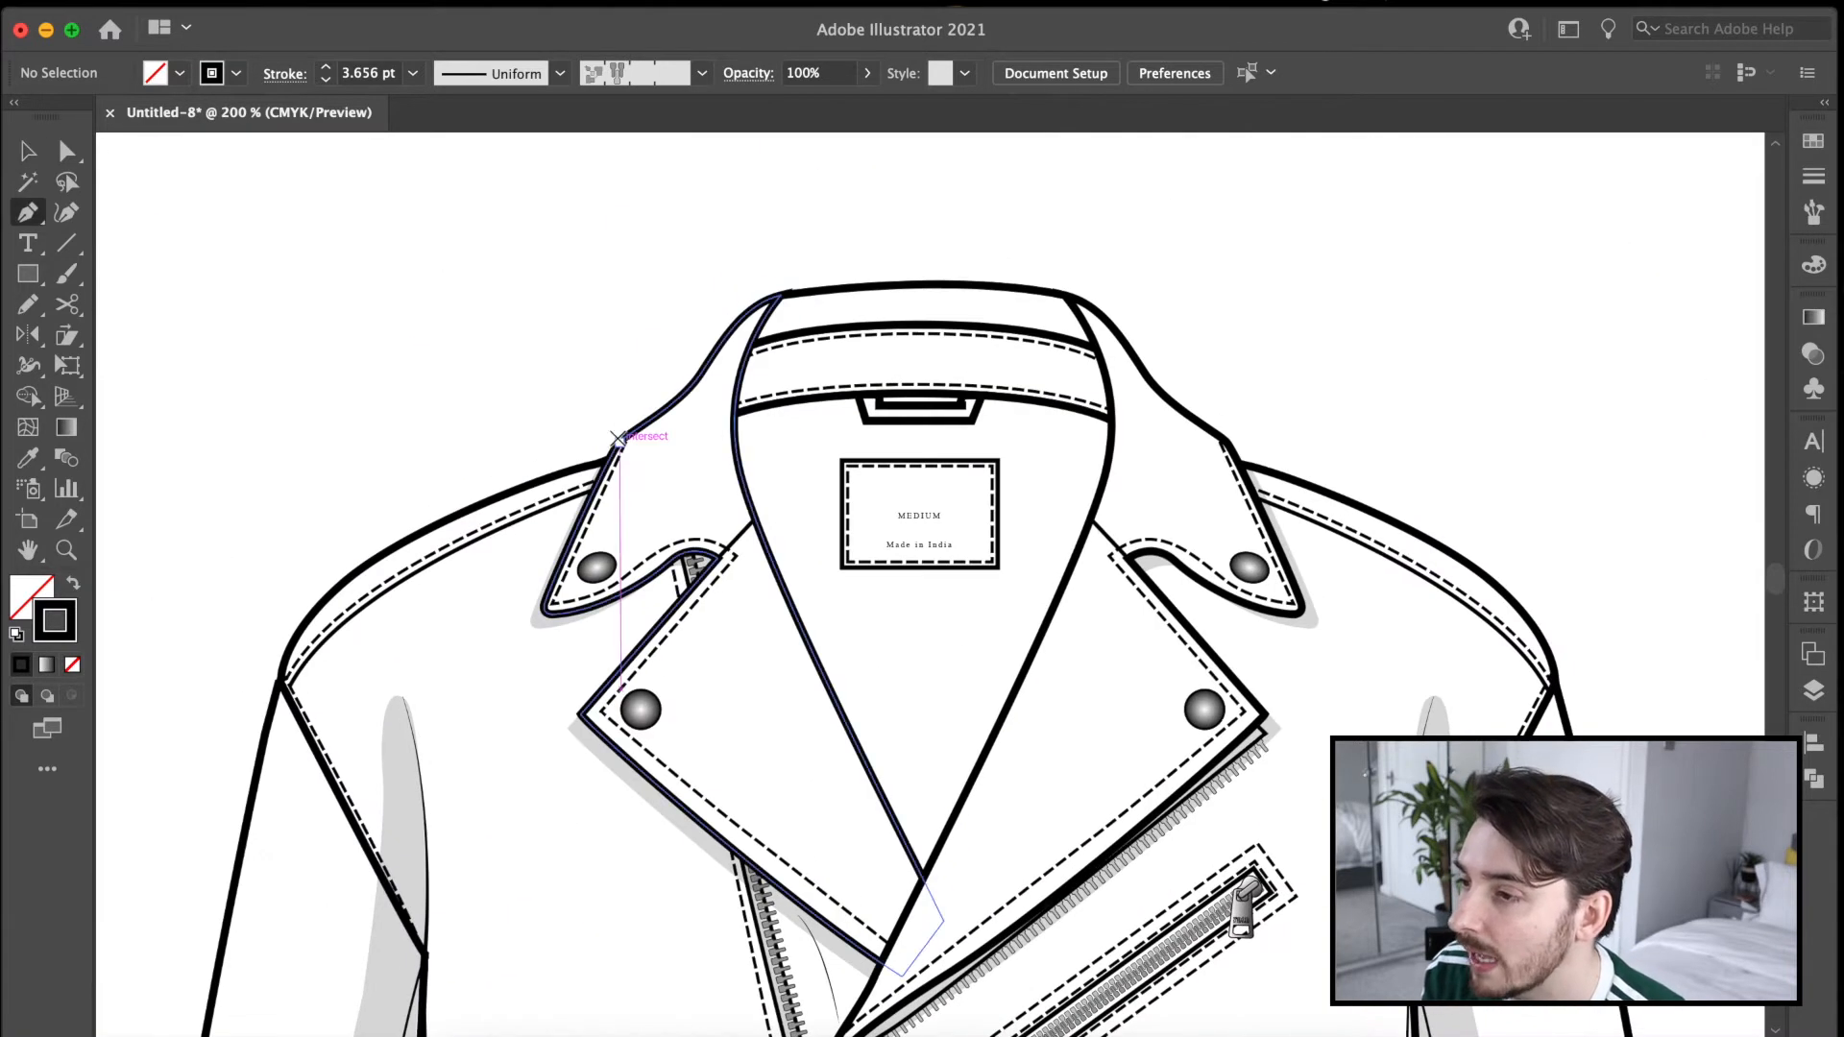
left_click(620, 443)
left_click_drag(1224, 443, 1504, 332)
left_click(1225, 443)
left_click_drag(1155, 387, 1145, 373)
left_click_drag(1037, 291, 943, 282)
left_click_drag(781, 294, 758, 306)
left_click_drag(621, 443, 592, 448)
Match the back collar's white fill and black stroke to the jacket with the Eyedropper and refine its corner points.
key("i")
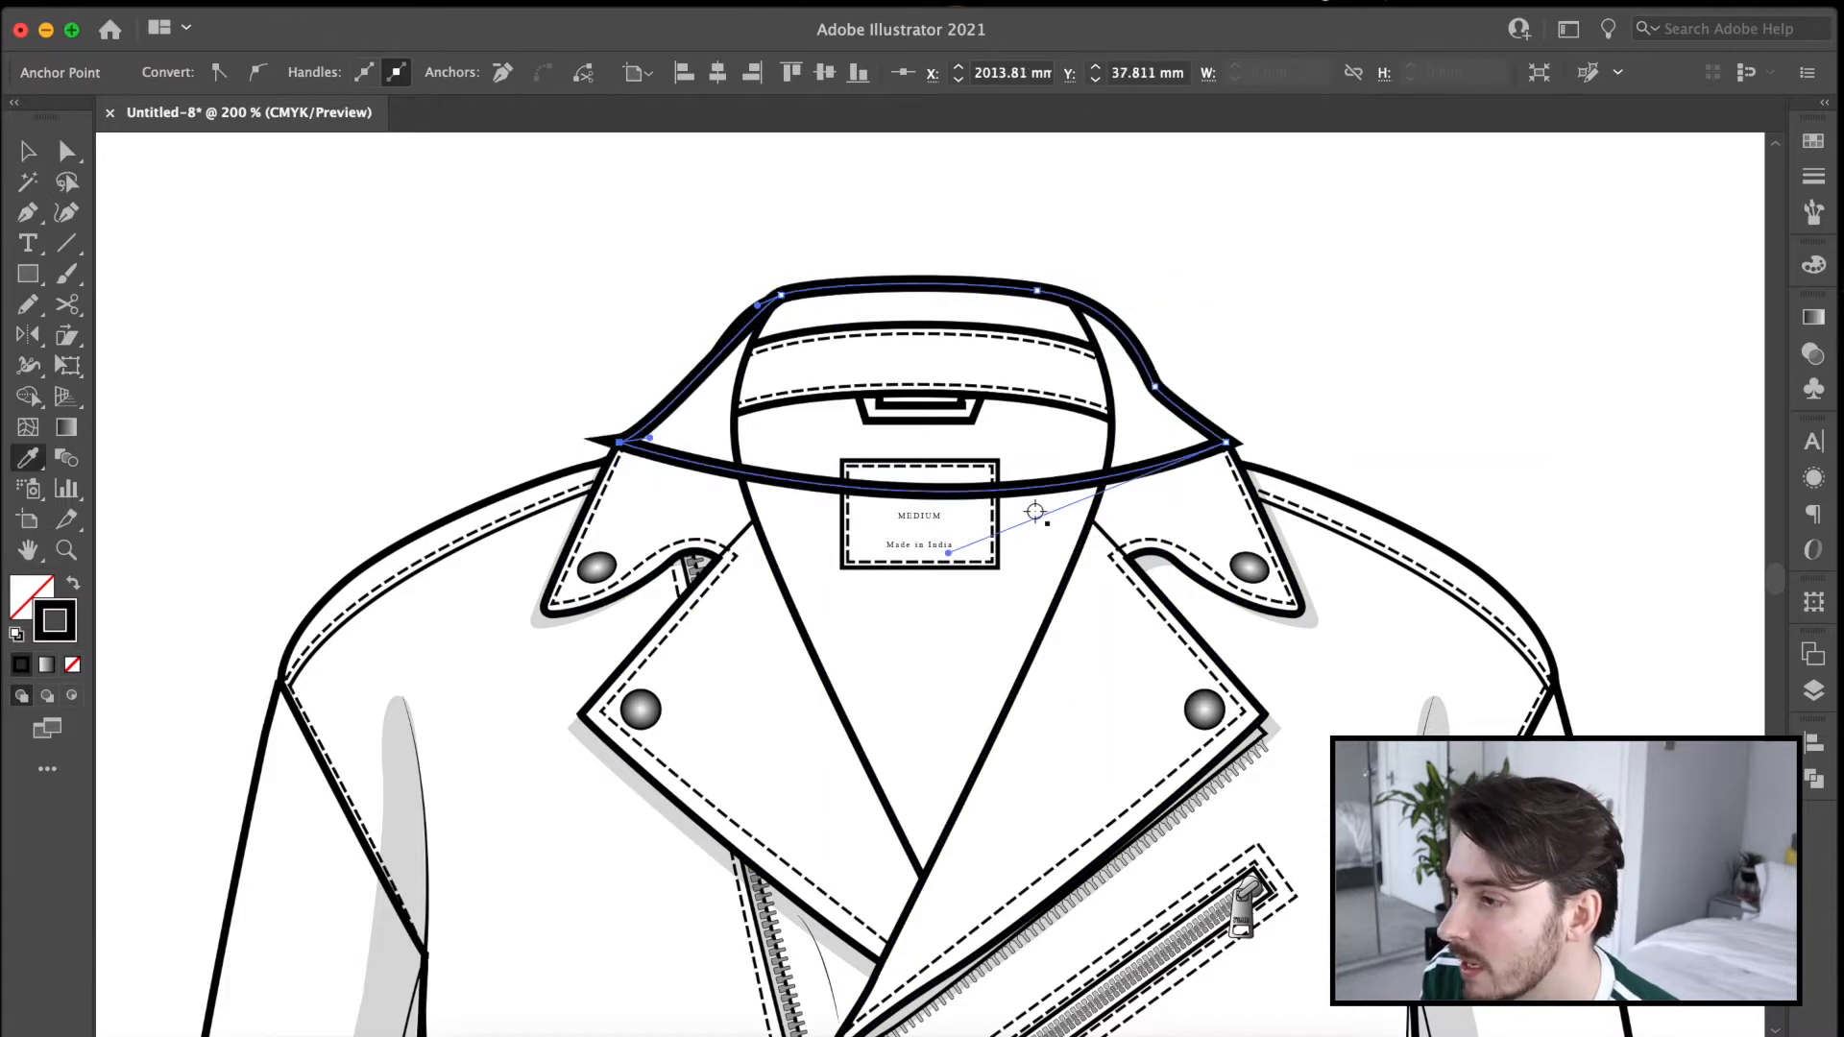
left_click(1035, 512)
key("a")
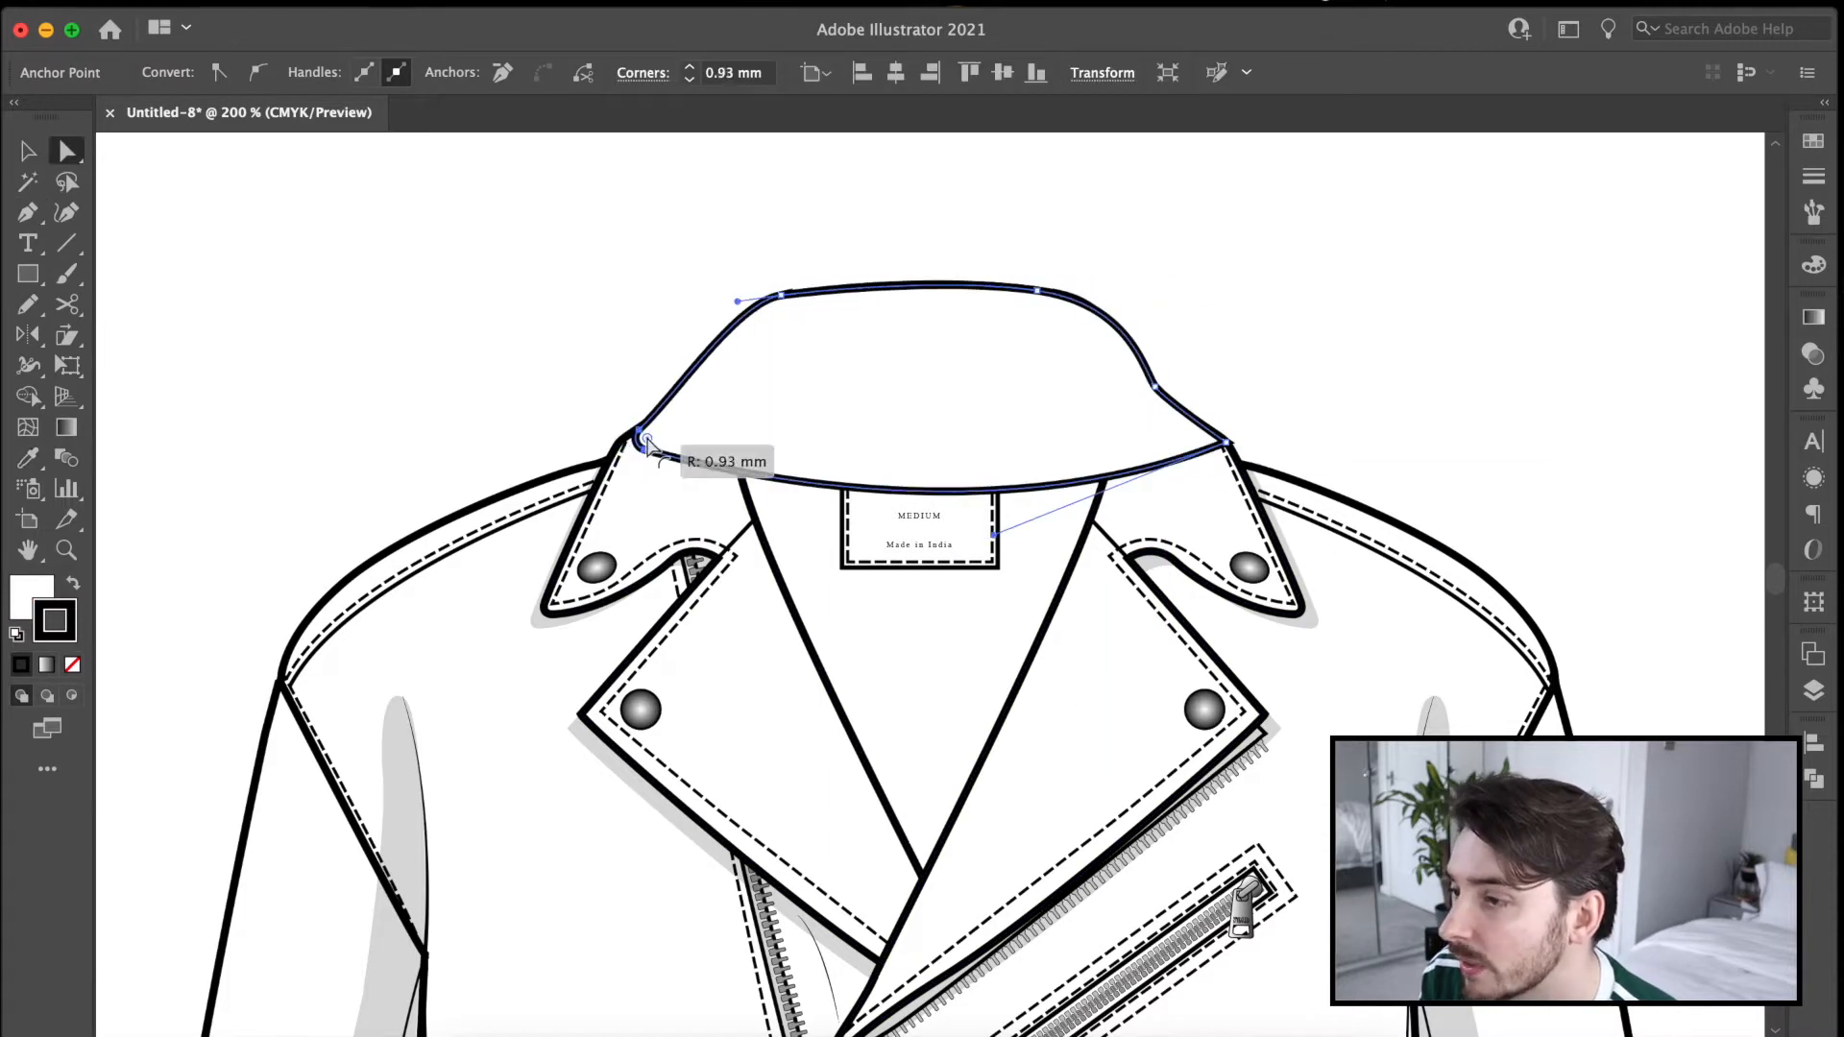
key("v")
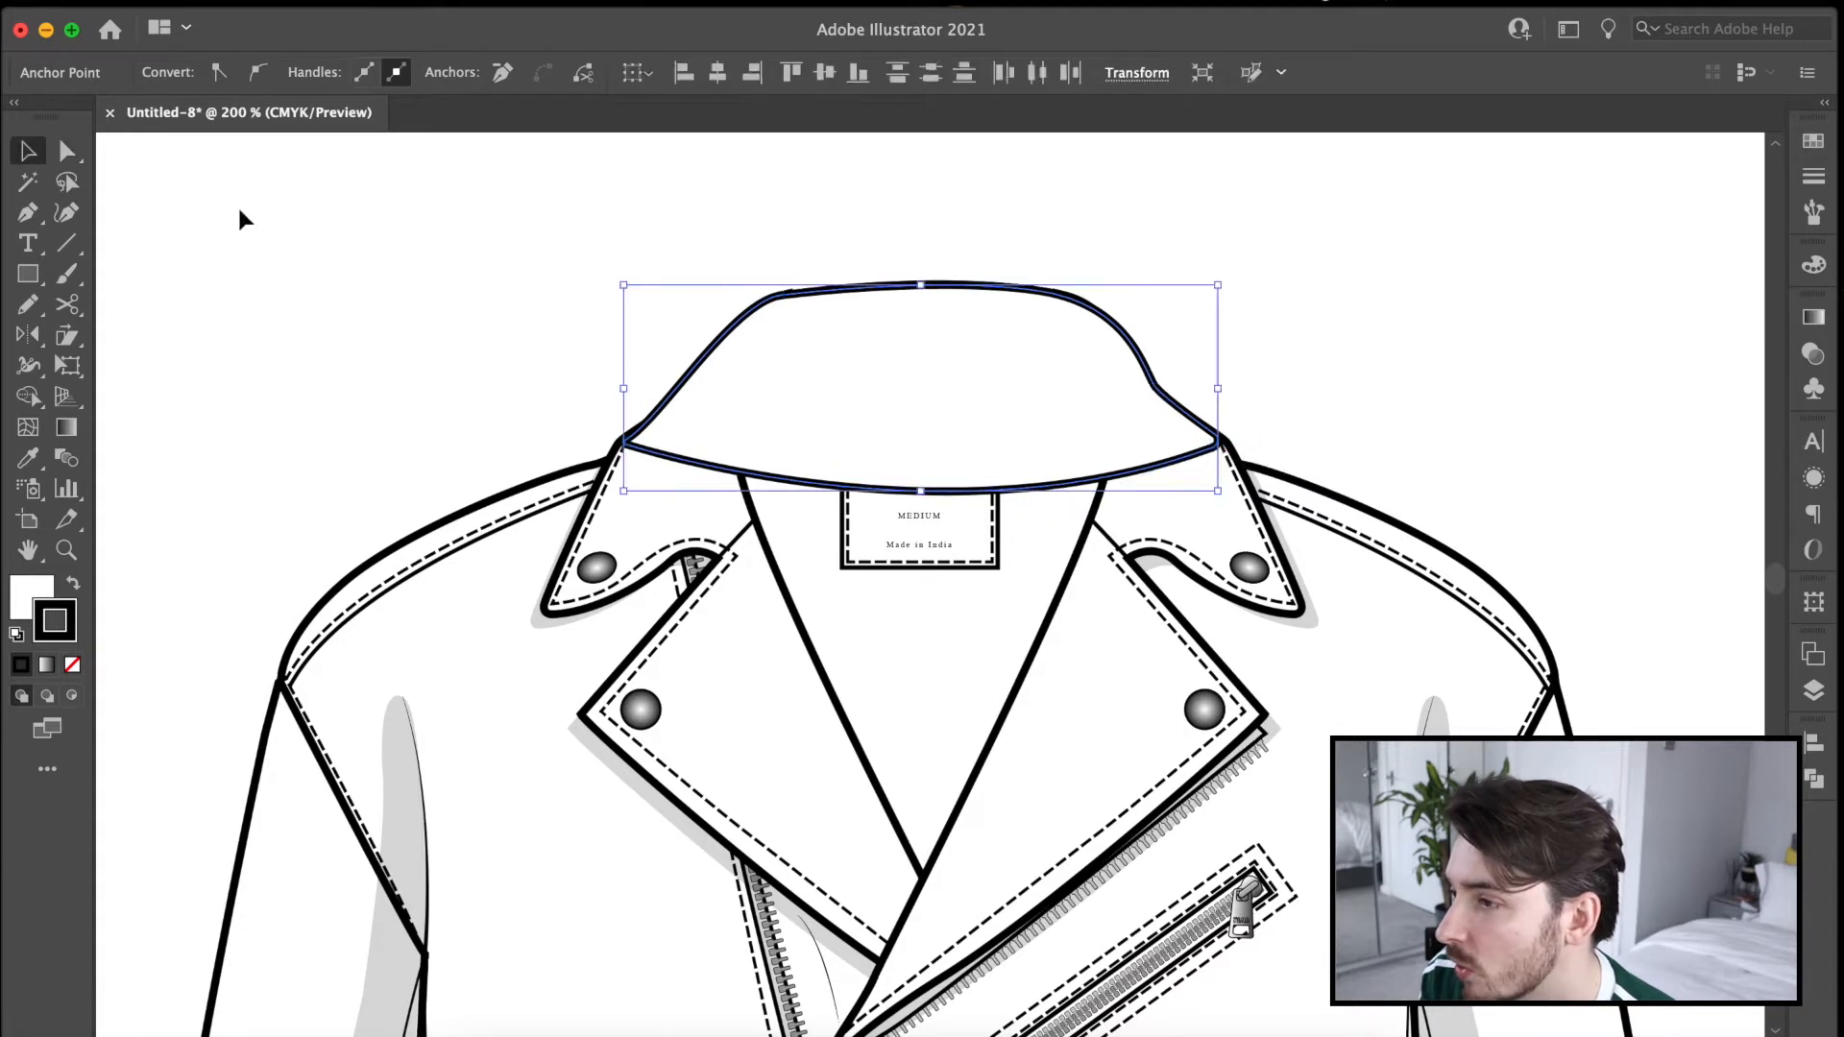
Draw a curved dashed stitch line along the back collar's lower edge and move the collar pieces above the jacket.
key("p")
left_click(644, 438)
left_click_drag(1214, 435, 1461, 329)
key("v")
left_click_drag(583, 276, 915, 217)
scroll(924, 419, "up", 2)
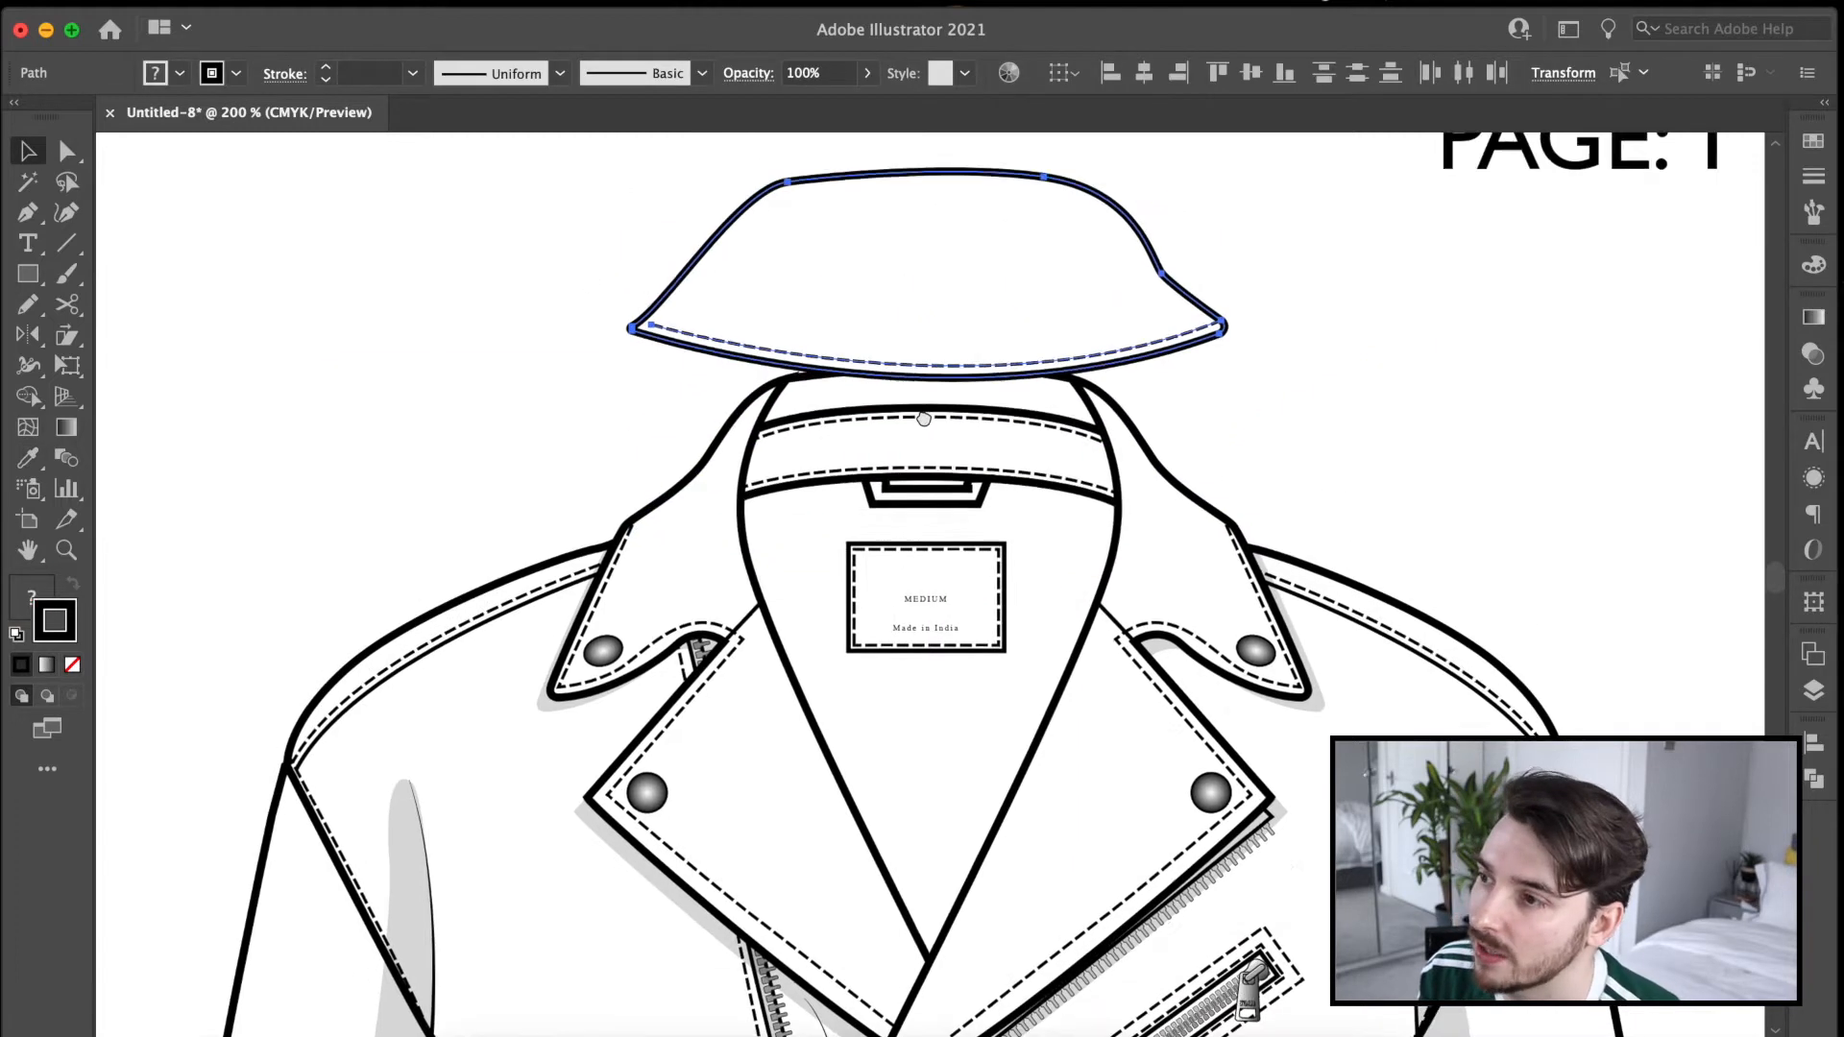
scroll(924, 419, "up", 1)
left_click_drag(926, 355, 925, 313)
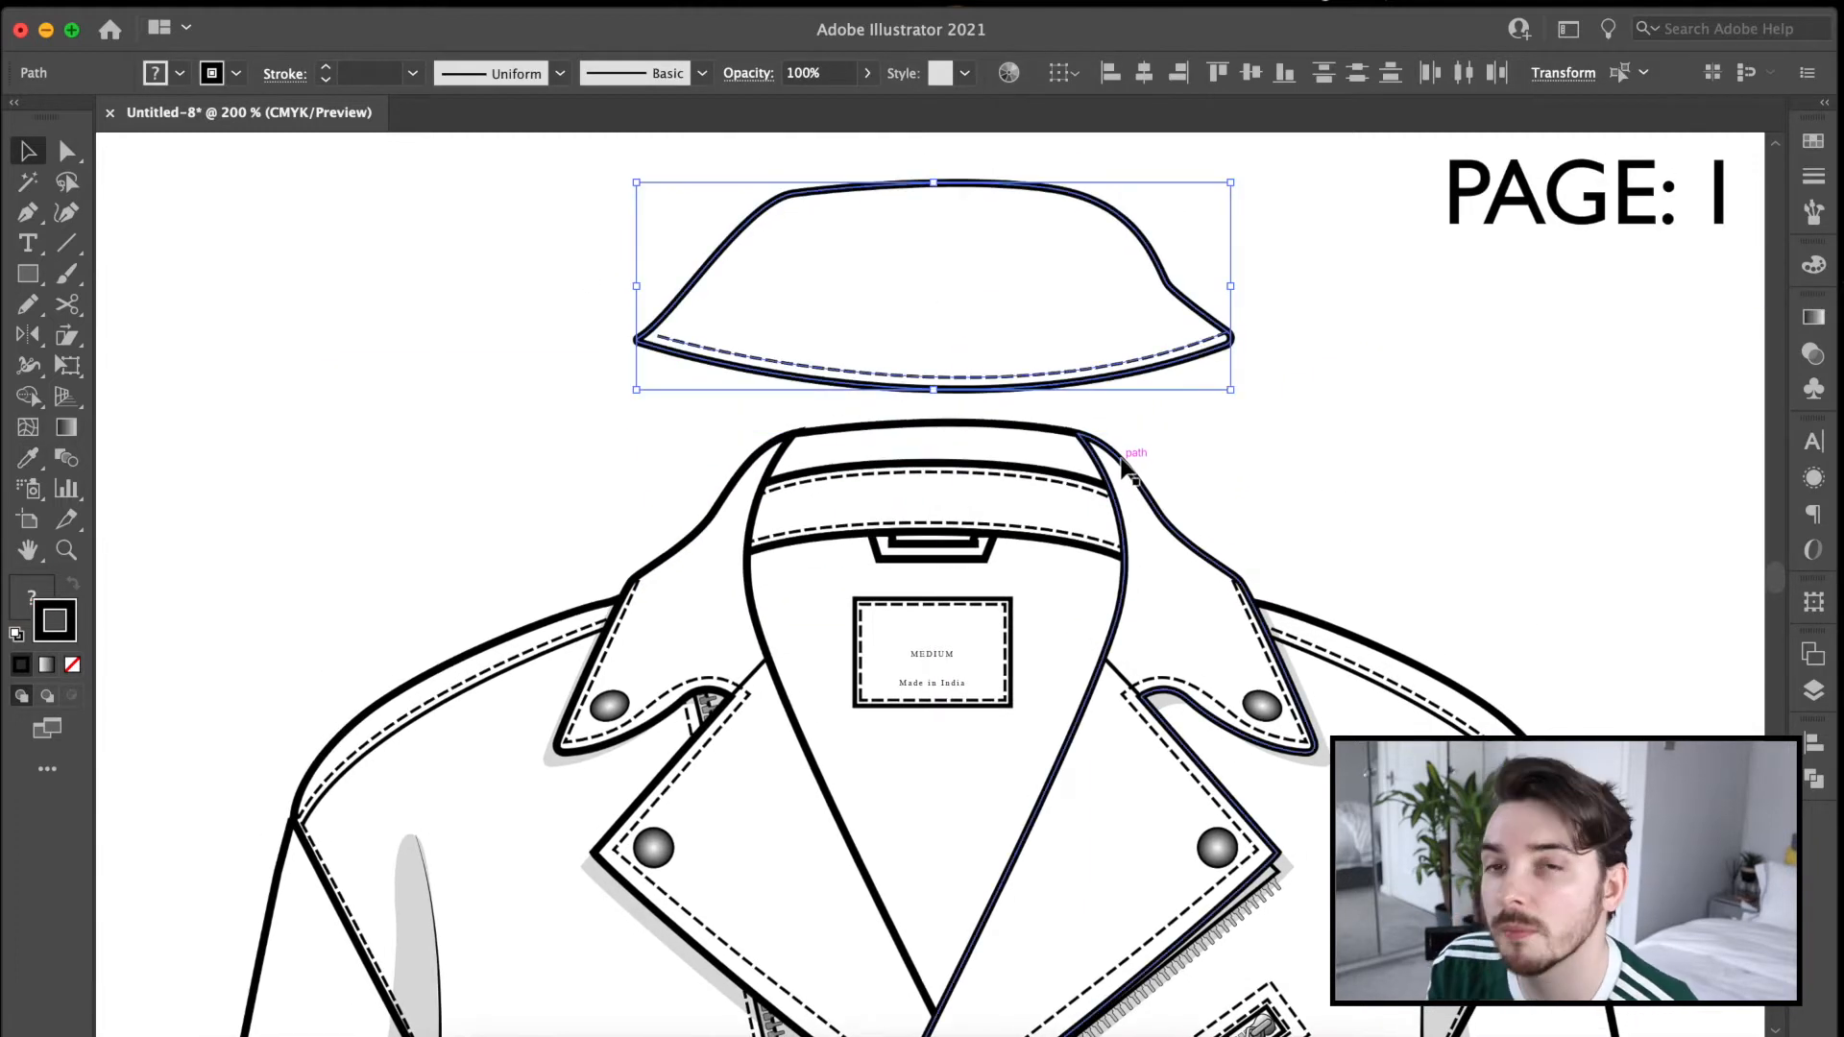
Isolate the duplicated jacket's group and strip out the front lapels, neckline, pockets and front zips, leaving a plain body.
scroll(1062, 527, "down", 4)
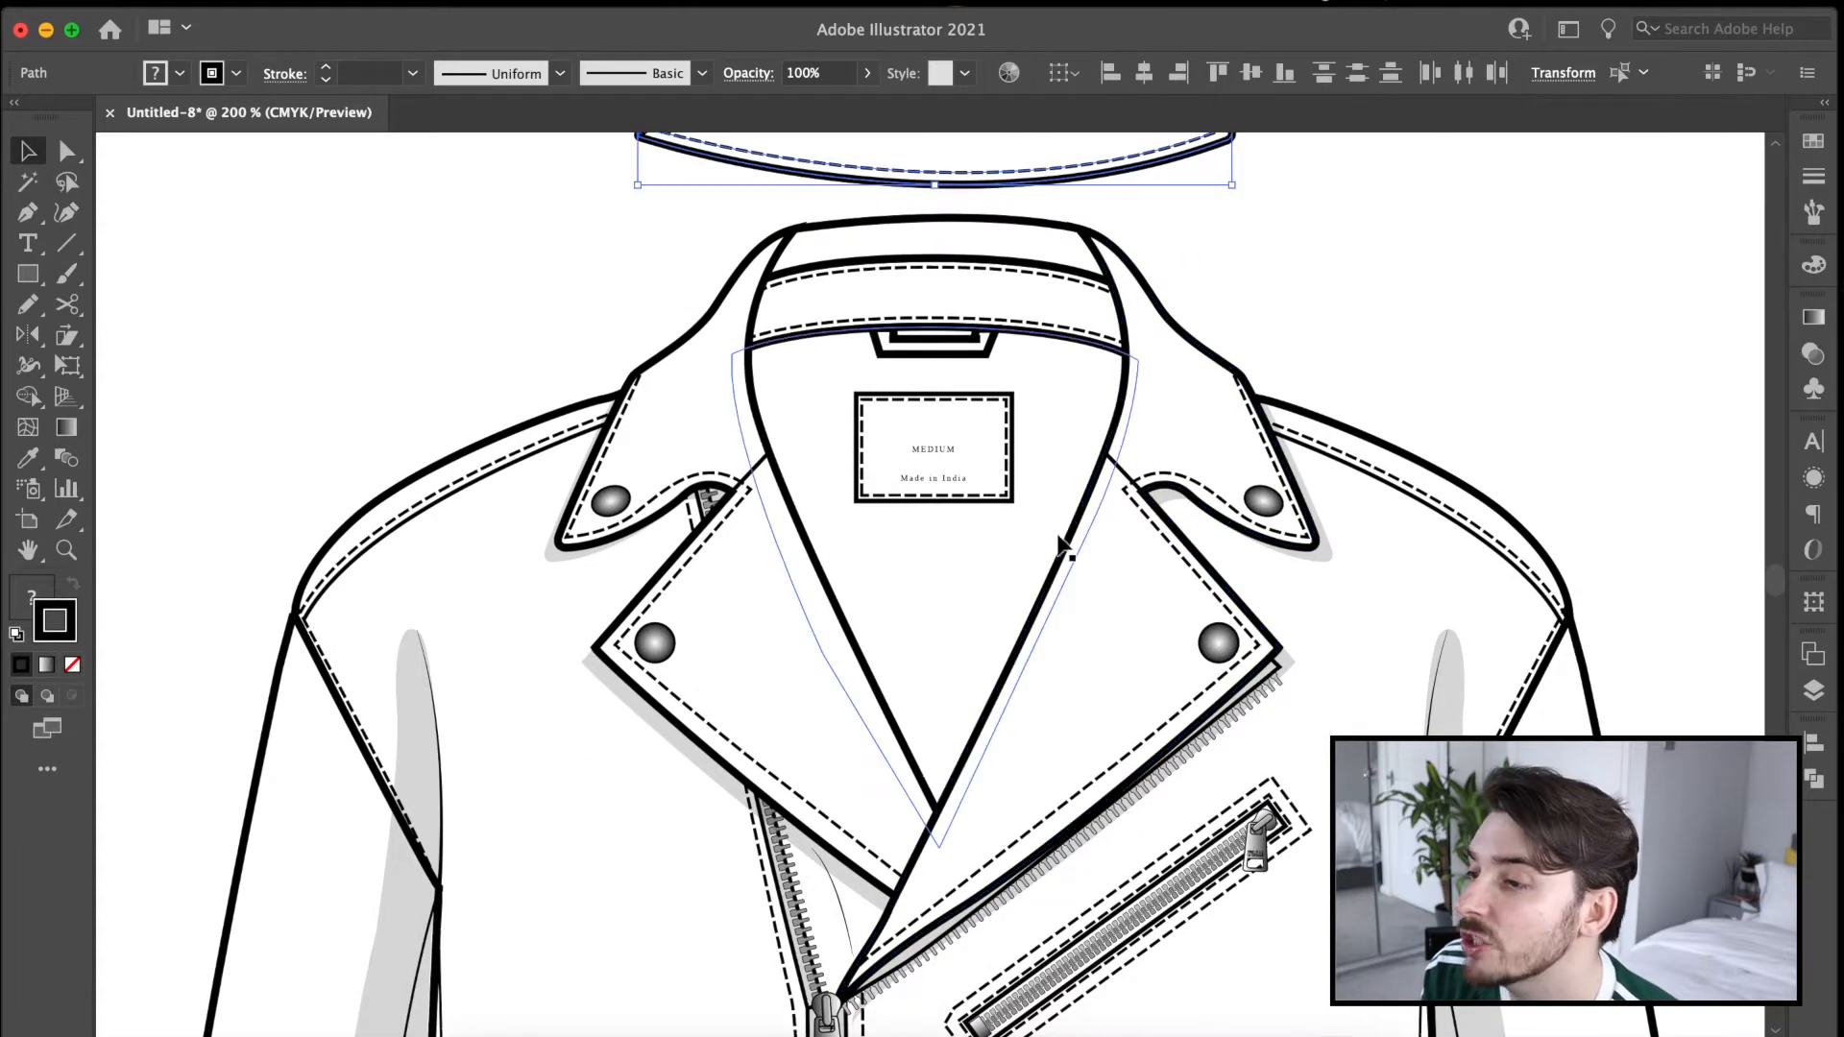
left_click(1085, 591)
double_click(1255, 503)
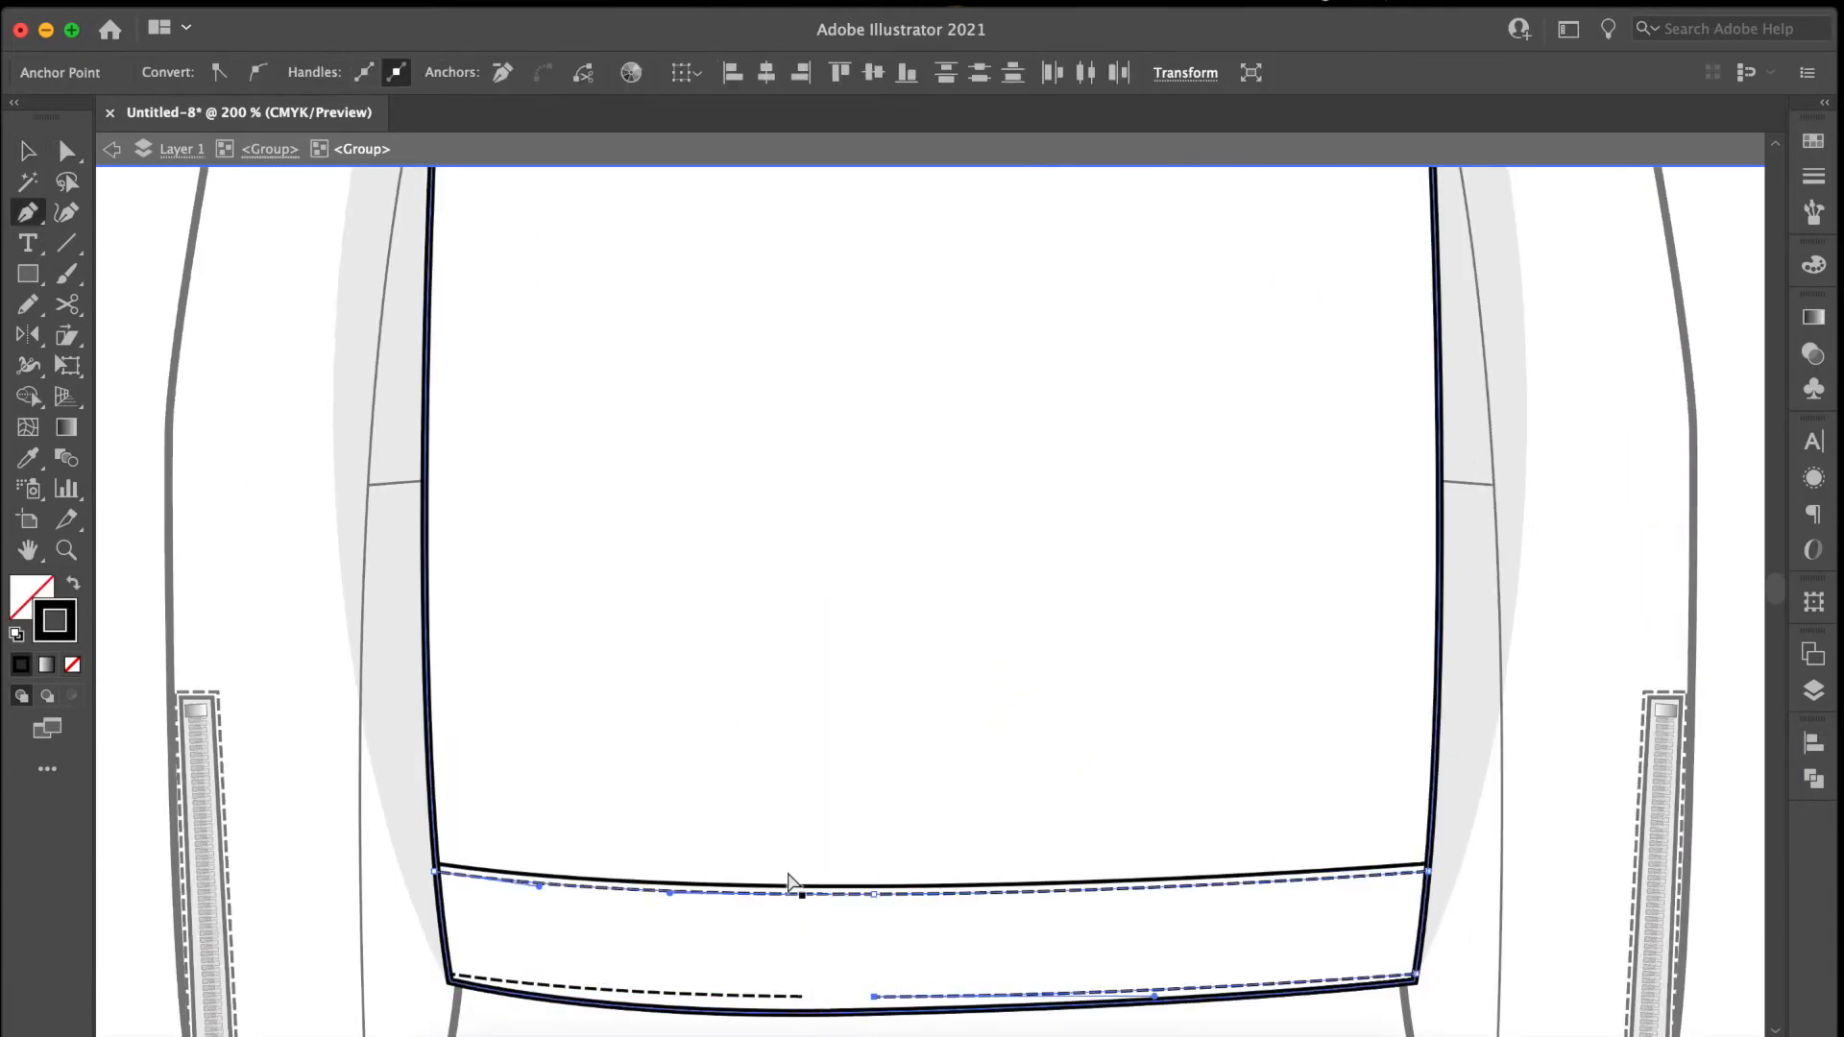
key("ctrl+f")
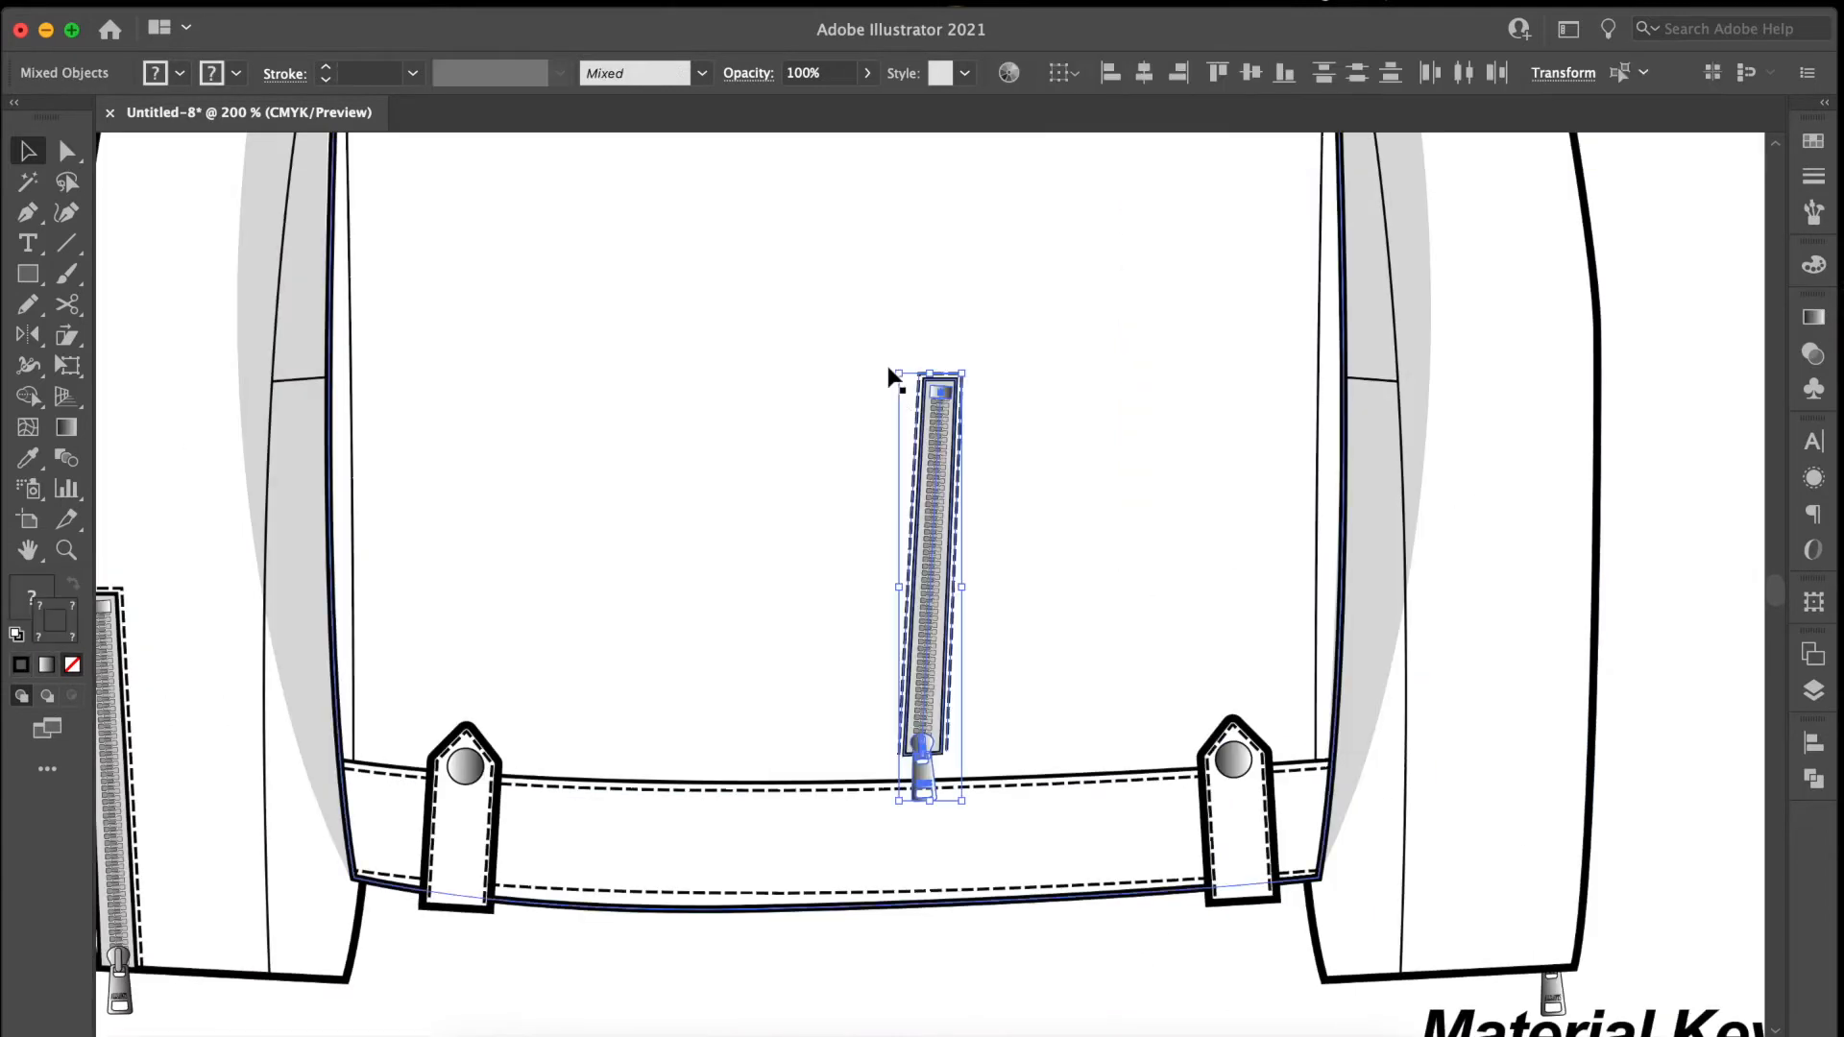
Send the sleeve cuff zip behind the sleeve so only its puller shows, and adjust the anchor points beside the hem.
left_click_drag(927, 507, 1306, 624)
right_click(1306, 615)
mouse_move(1379, 893)
left_click(1595, 894)
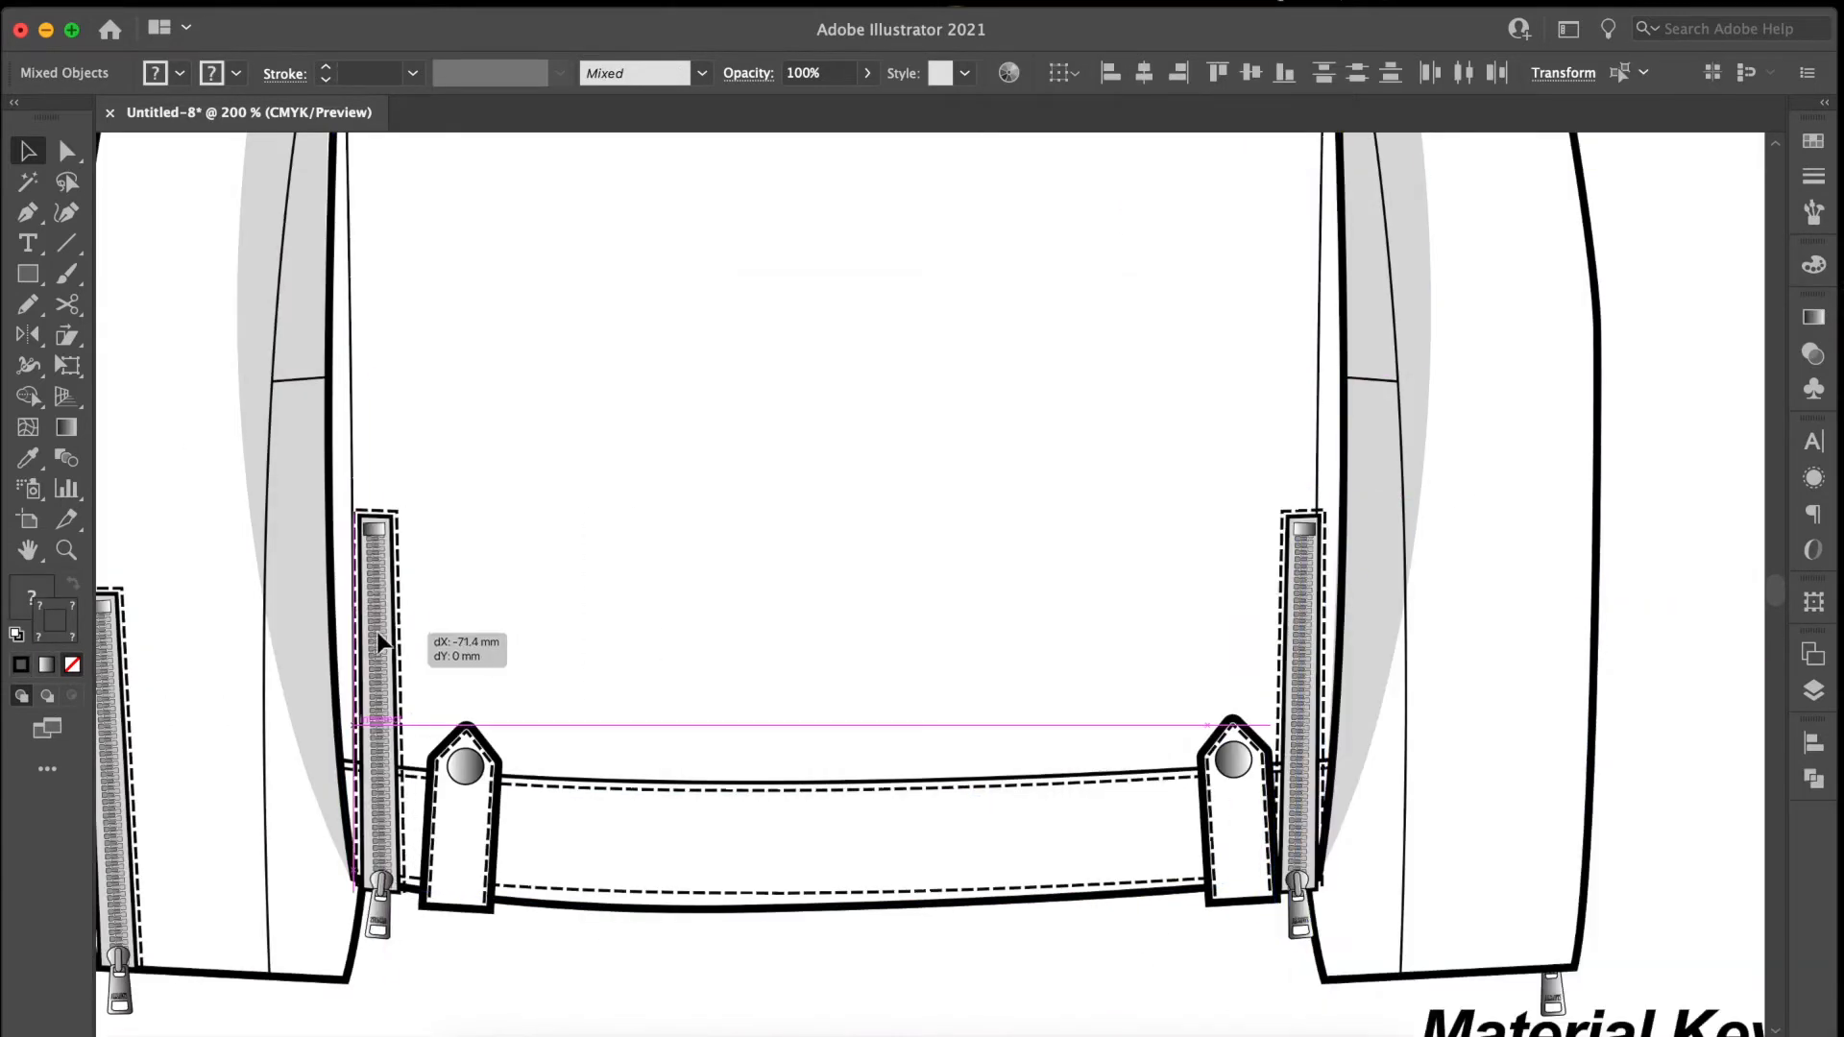
left_click_drag(413, 625, 409, 608)
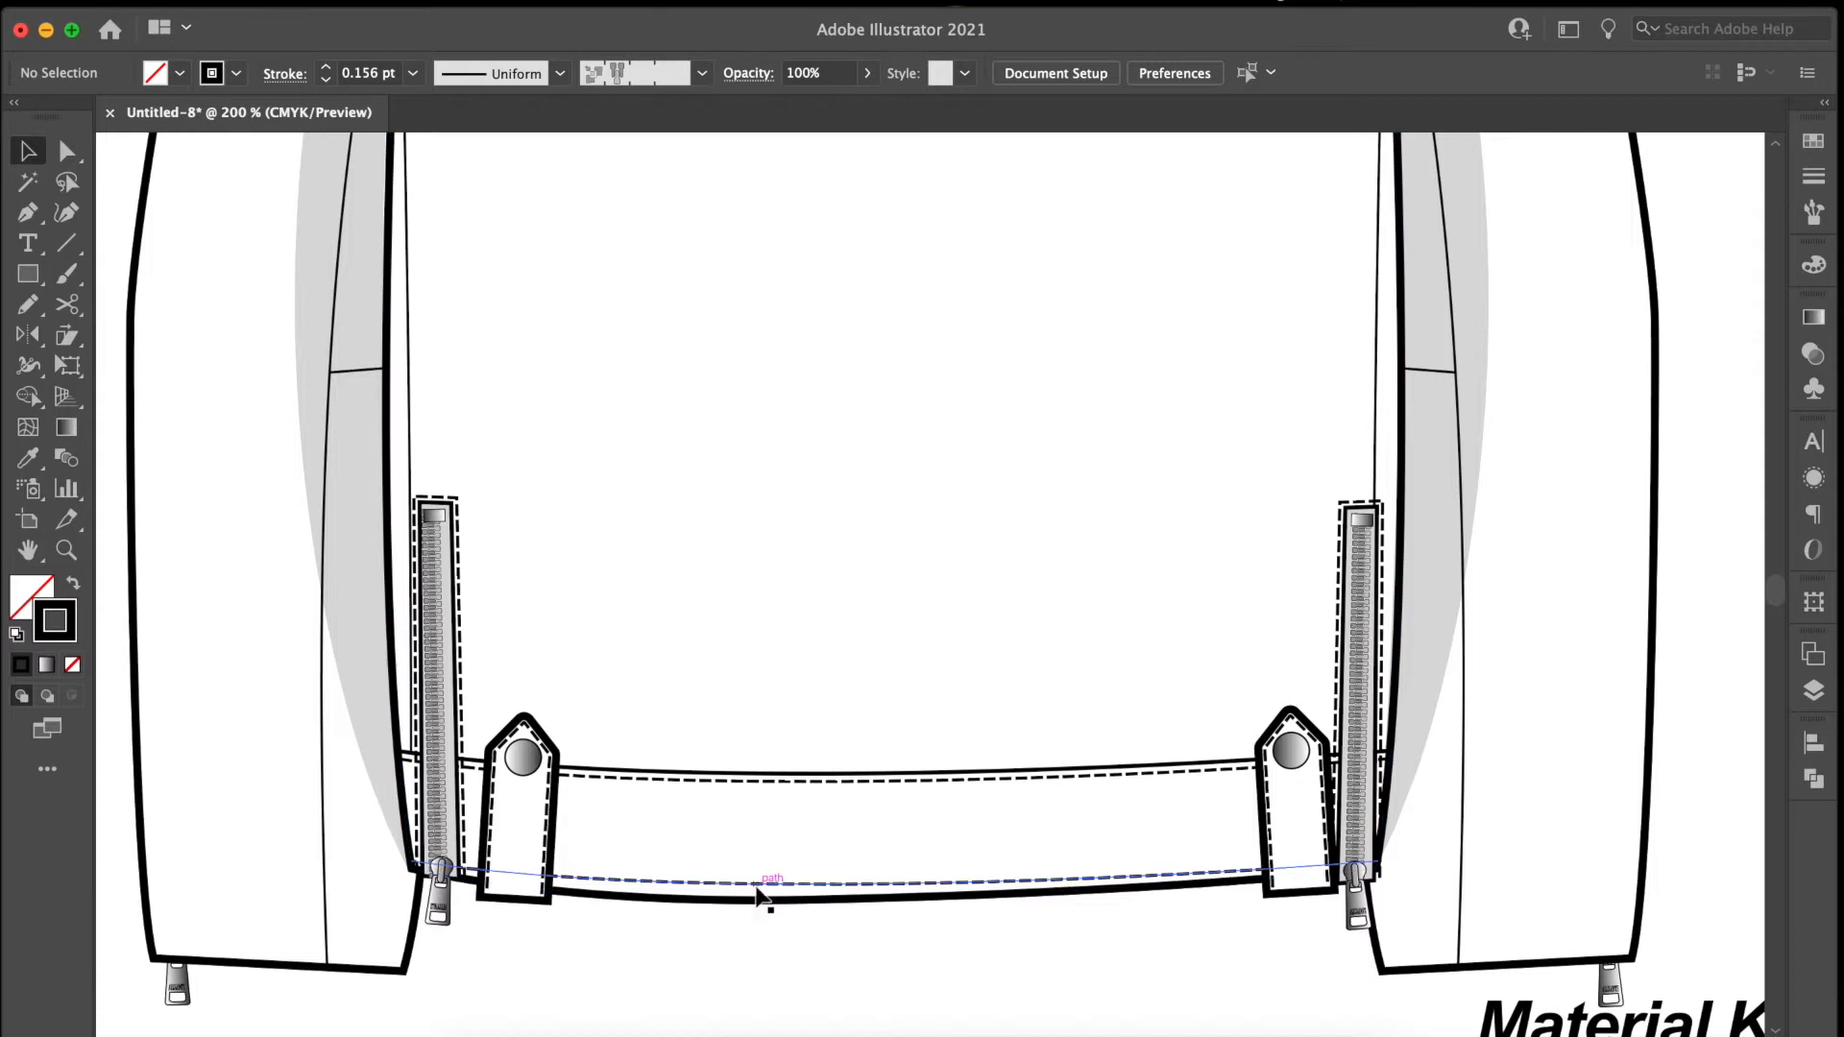
key("a")
left_click_drag(417, 750, 452, 753)
left_click_drag(1368, 749, 1342, 753)
key("v")
Draw a straight yoke seam about 77 mm wide across the back and a lower seam above the hem, curved upward at its centre.
double_click(1292, 805)
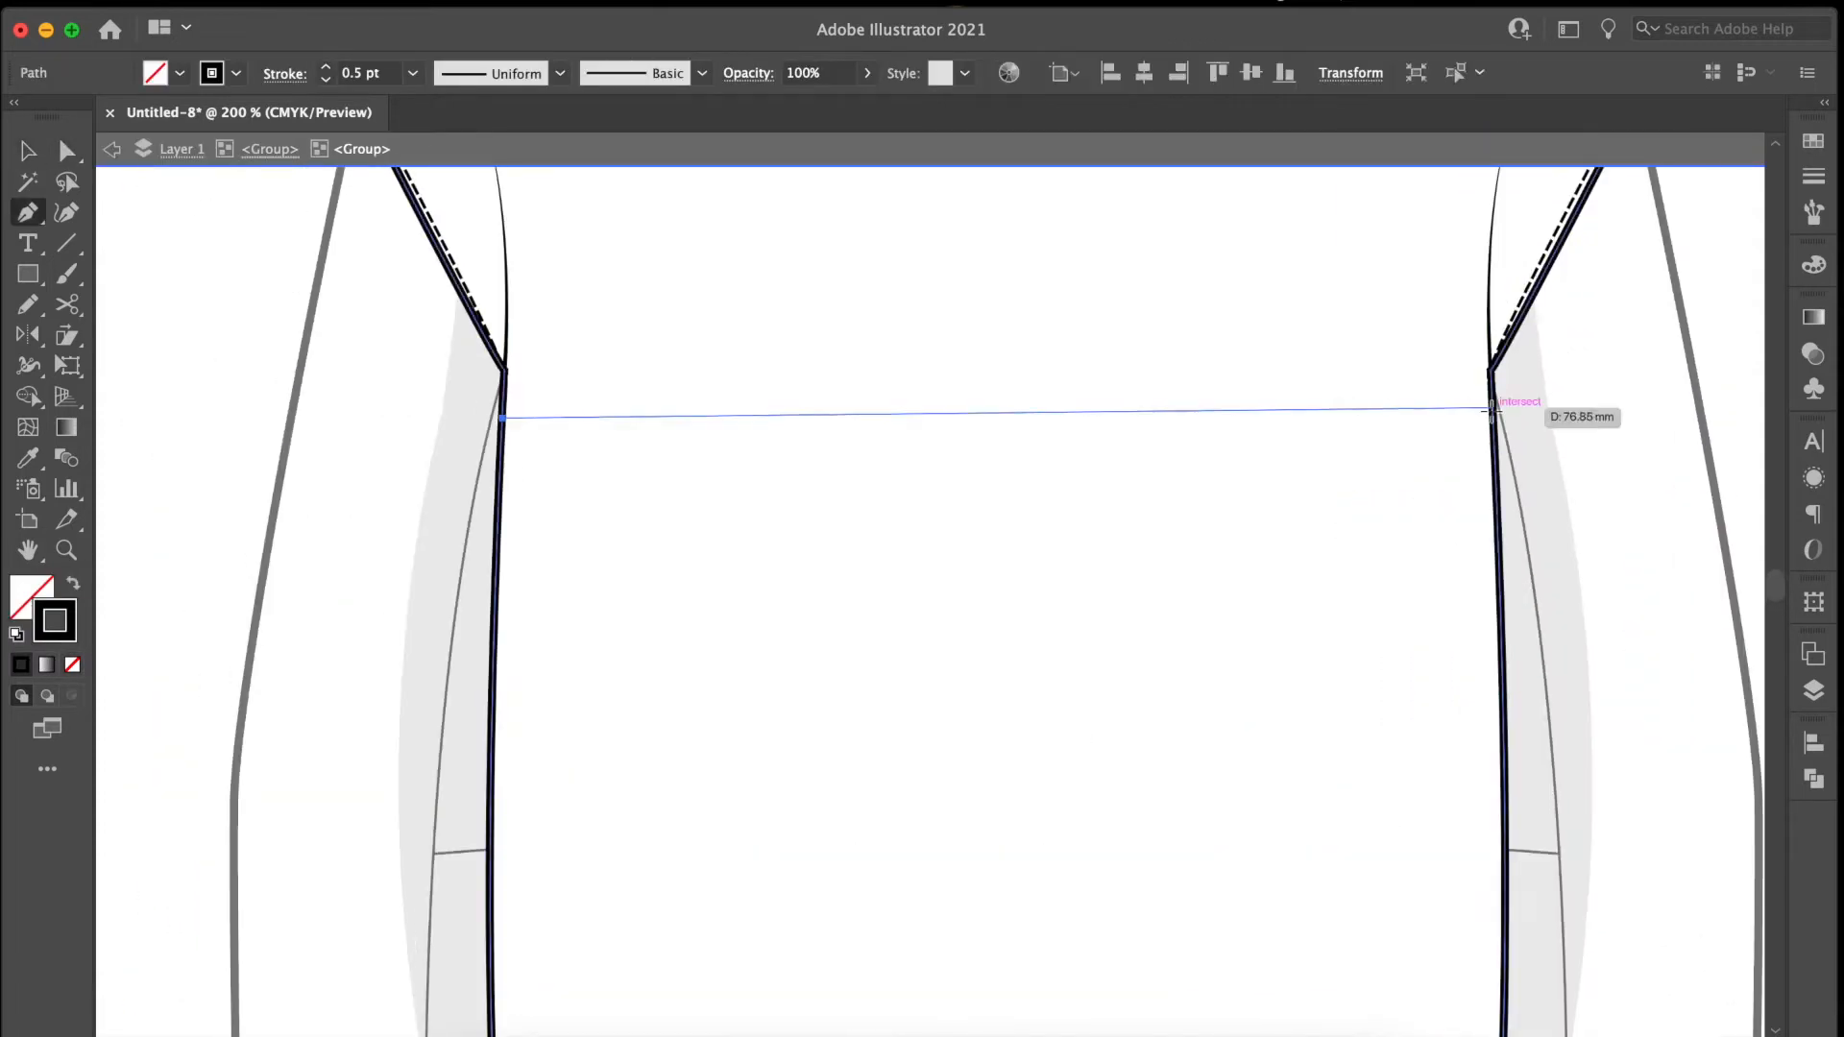
left_click(1494, 407)
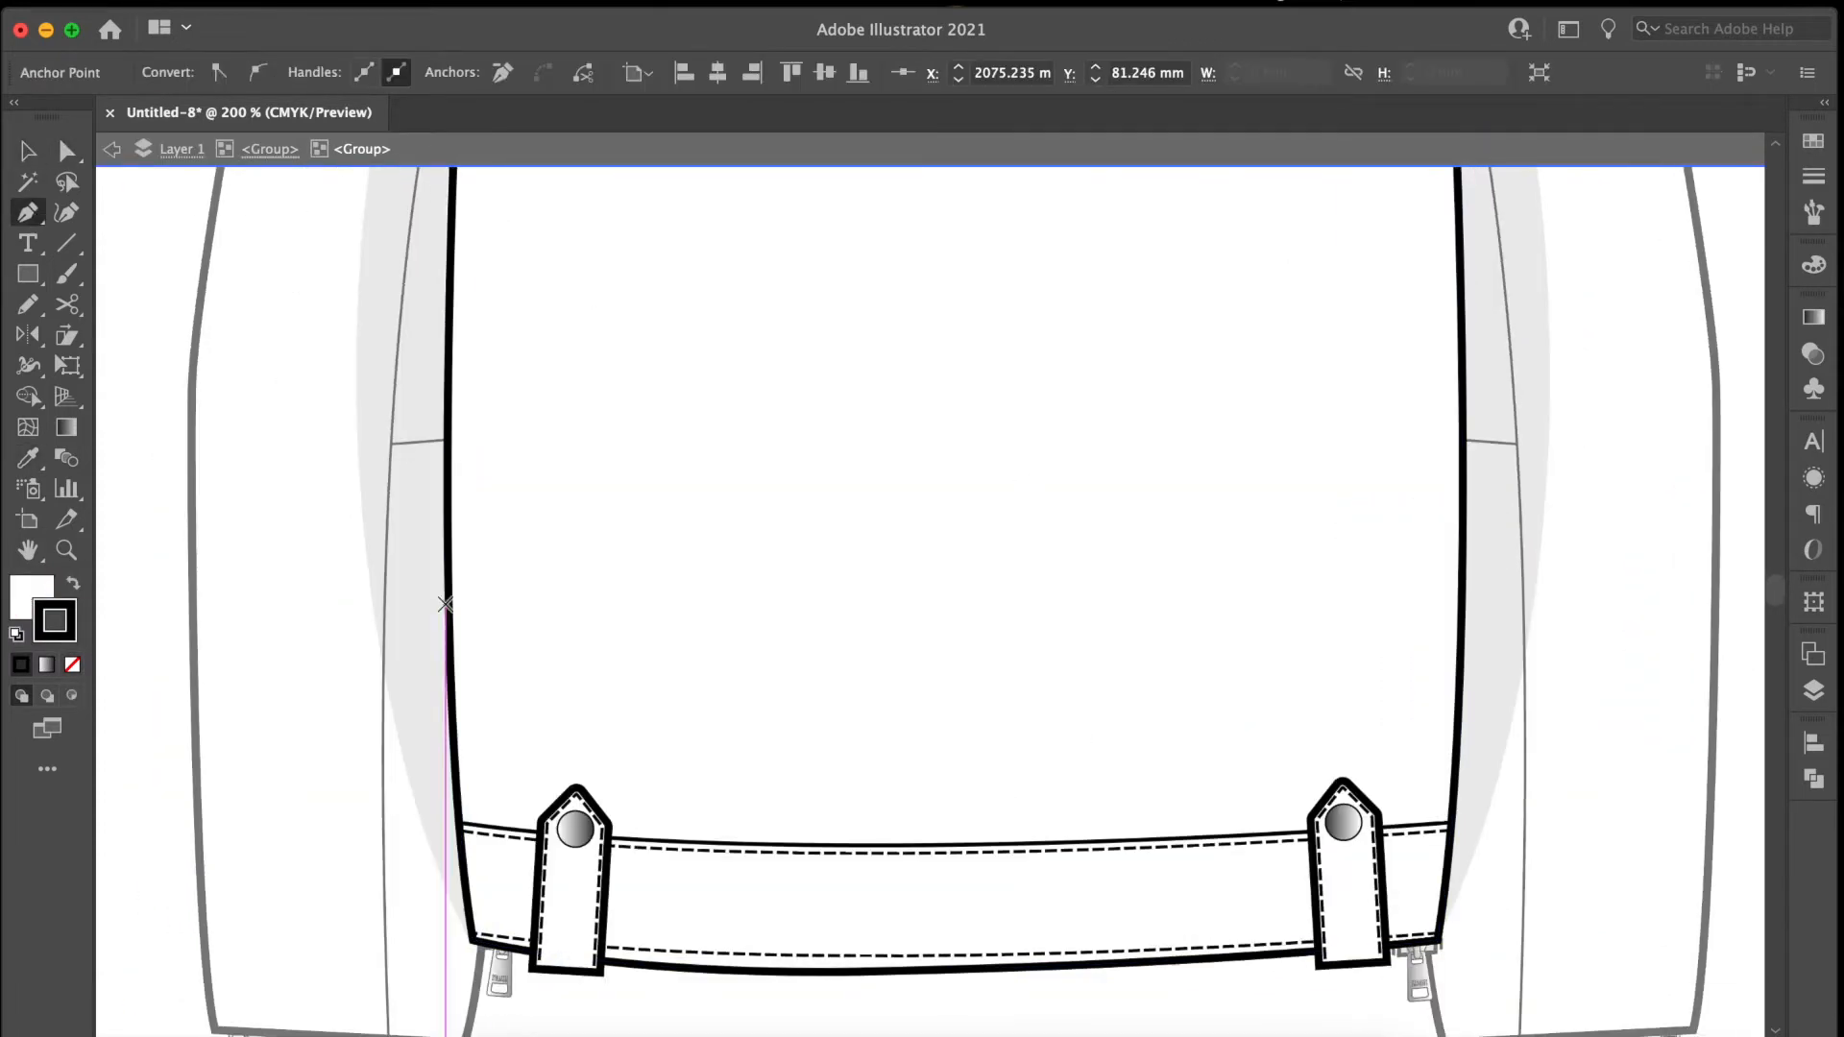
left_click(448, 600)
left_click(1465, 600)
left_click(957, 600)
left_click(67, 151)
left_click_drag(958, 600, 958, 527)
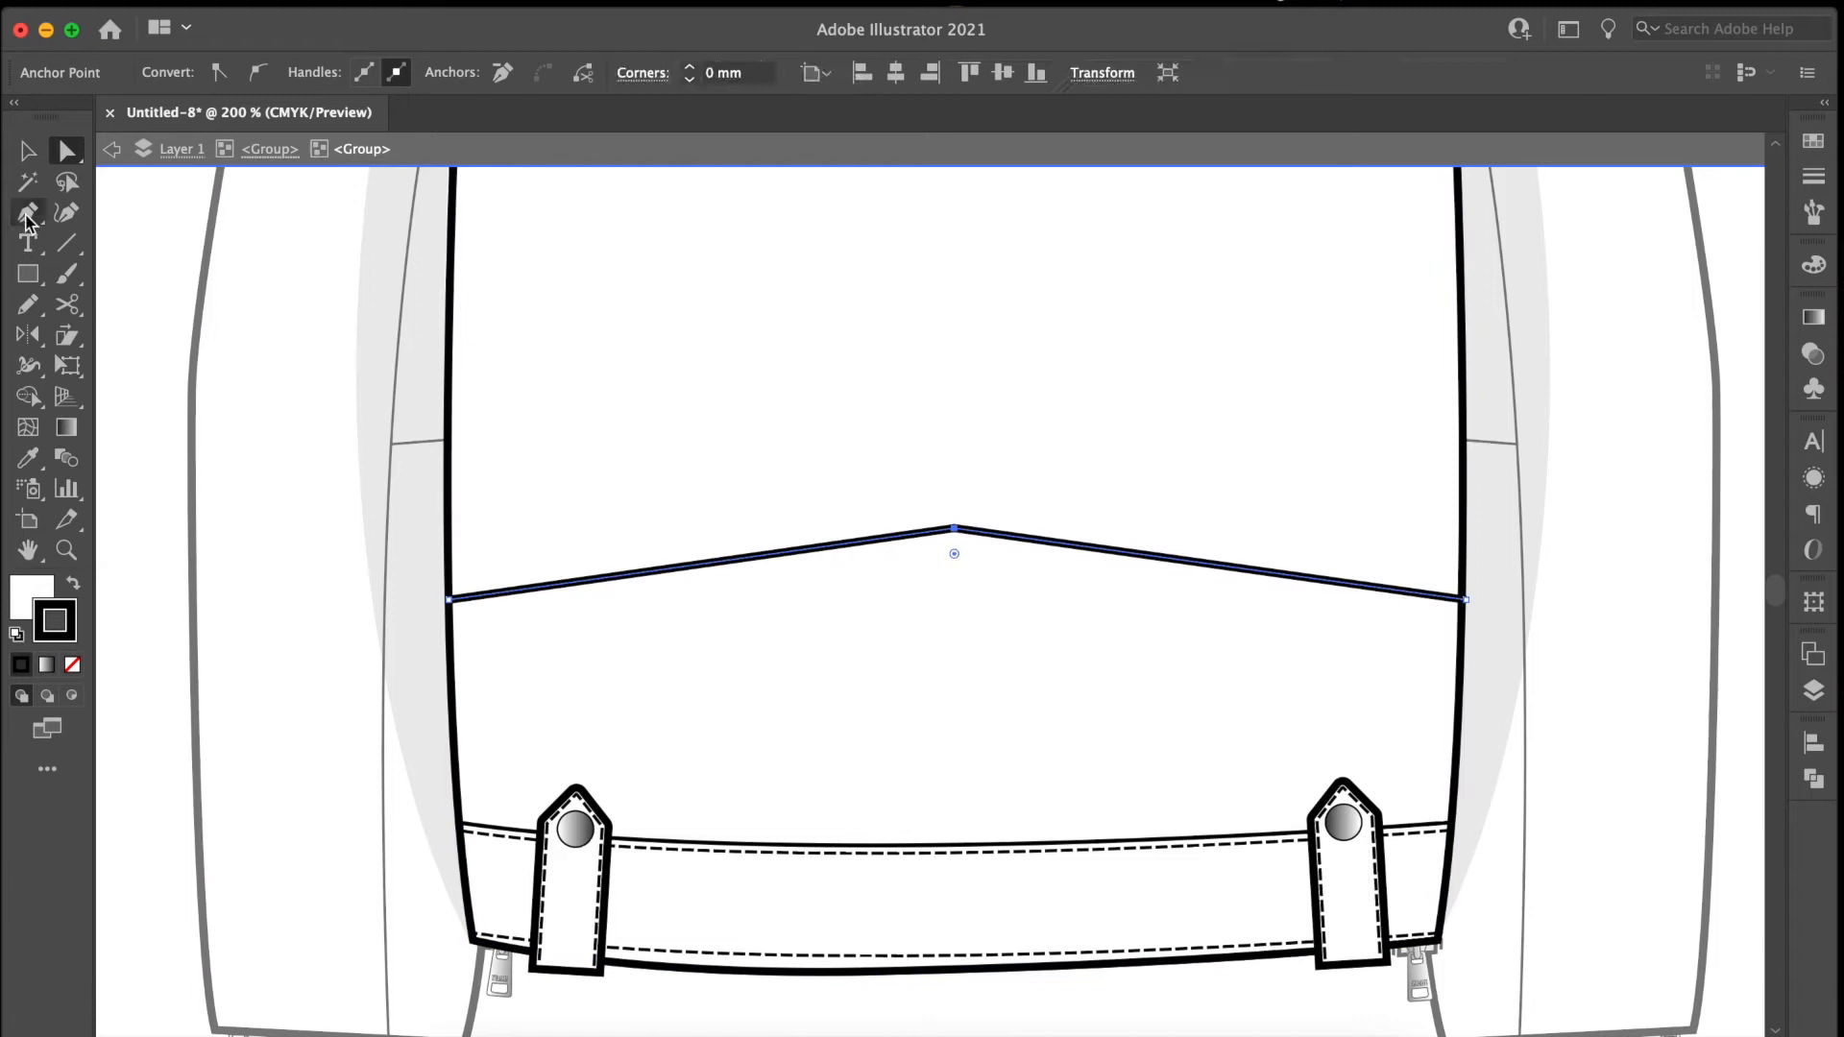
left_click_drag(28, 213, 125, 284)
left_click_drag(958, 527, 1345, 527)
left_click(28, 151)
Draw a vertical panel seam from the back yoke down to the curved lower seam, and select the two sleeve seams.
scroll(811, 288, "up", 3)
key("p")
left_click(1273, 280)
left_click(1239, 816)
key("Escape")
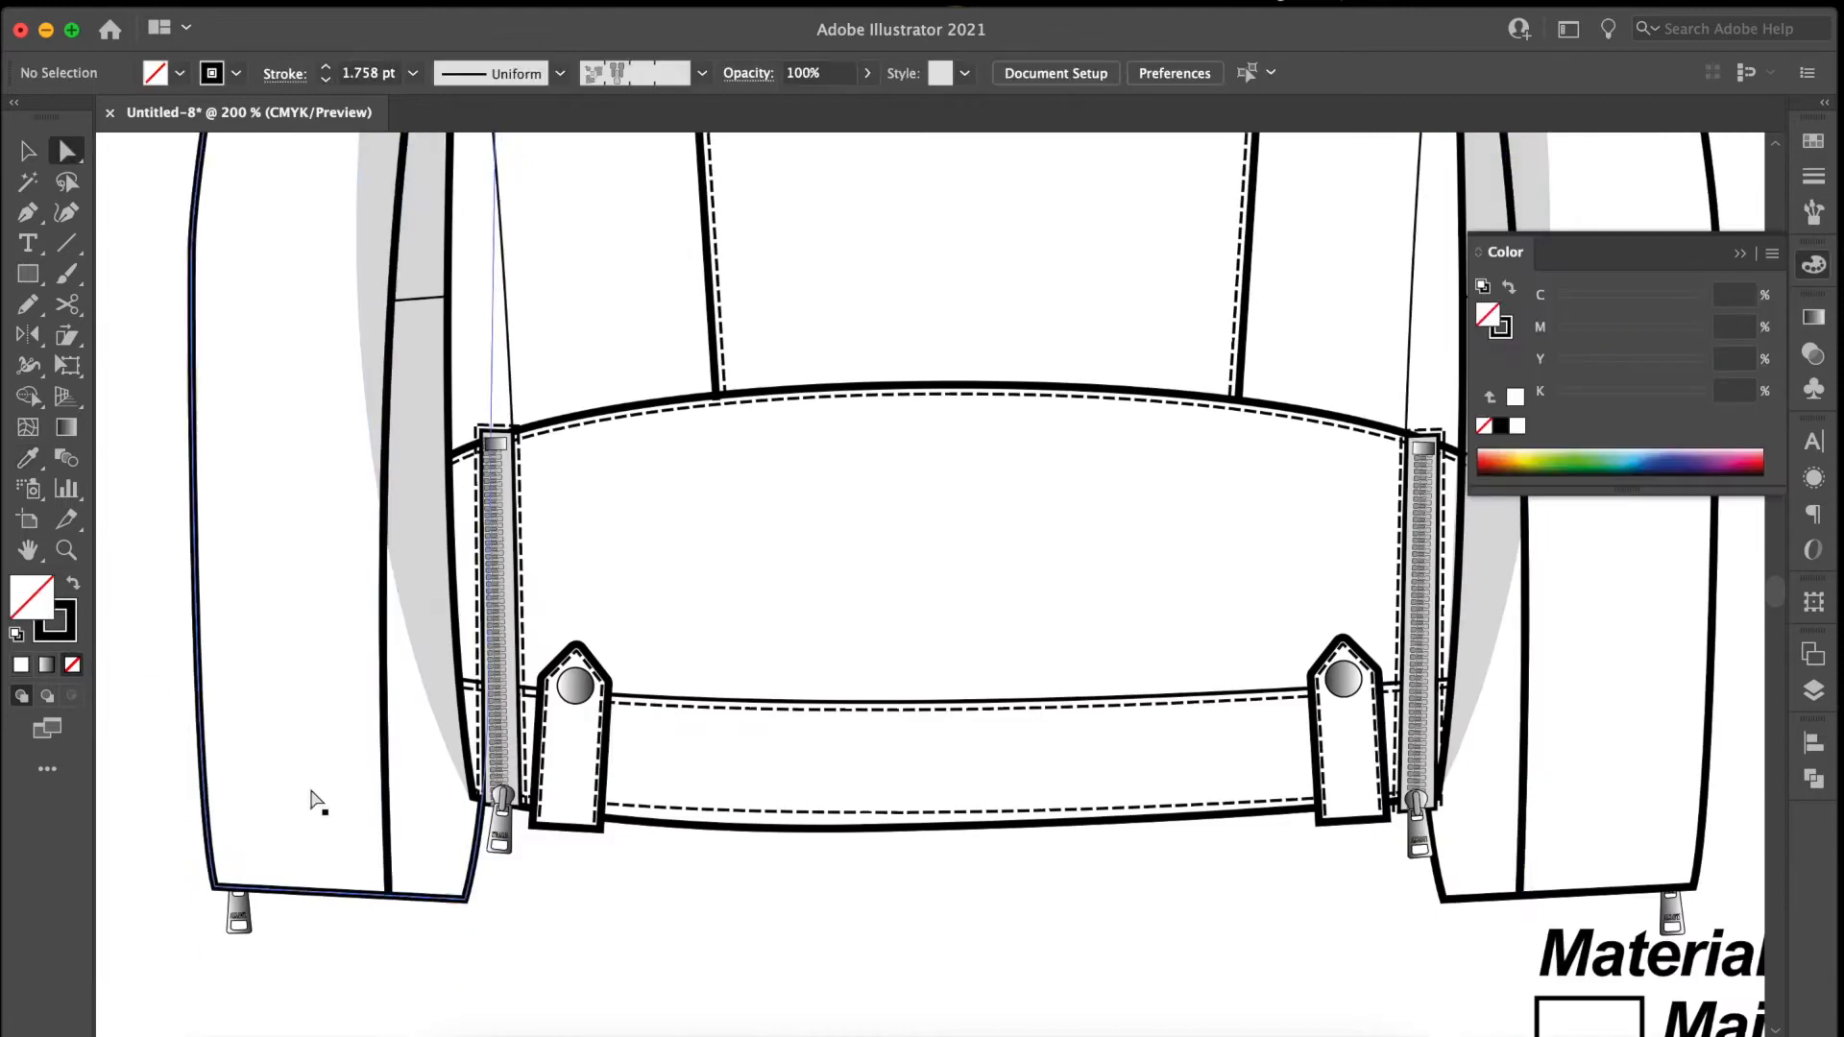
left_click(391, 700)
left_click(1529, 672, "shift")
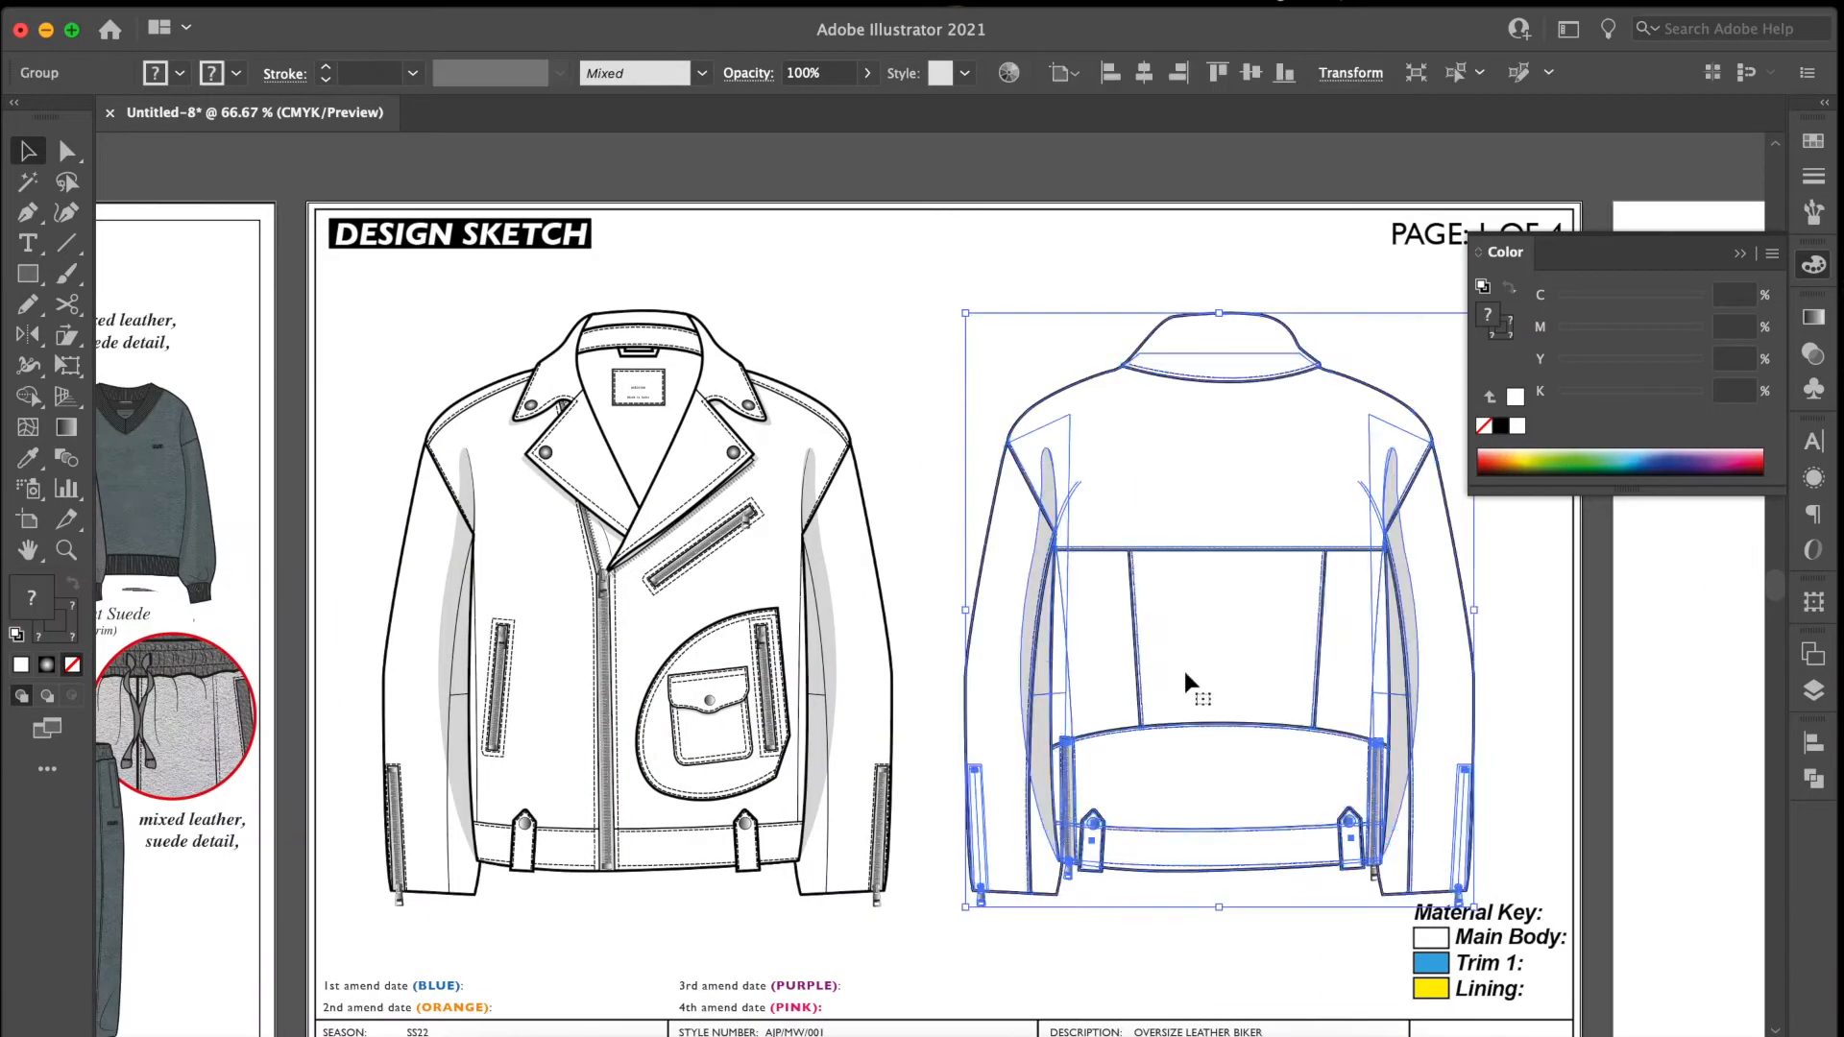
Move the finished back view slightly closer to the front view, deselect it and close the colour settings.
left_click_drag(1184, 666, 1153, 671)
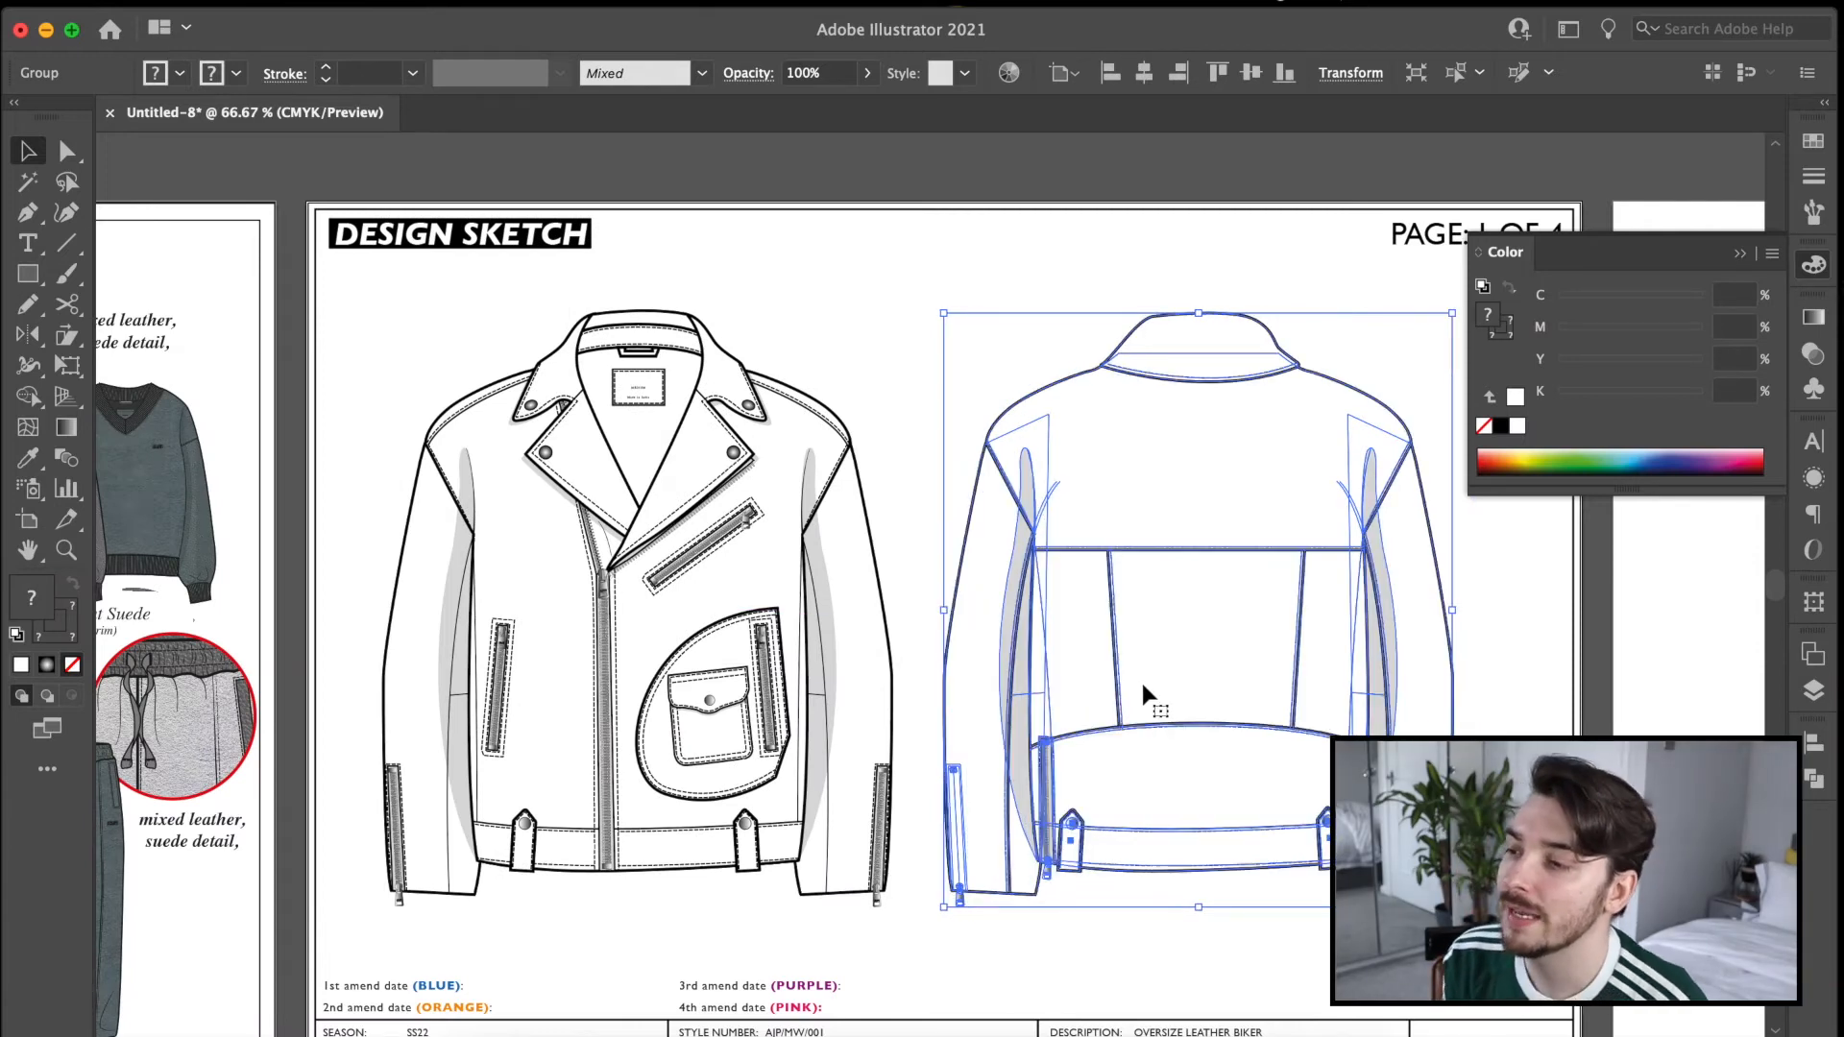
left_click(880, 284)
left_click(1733, 246)
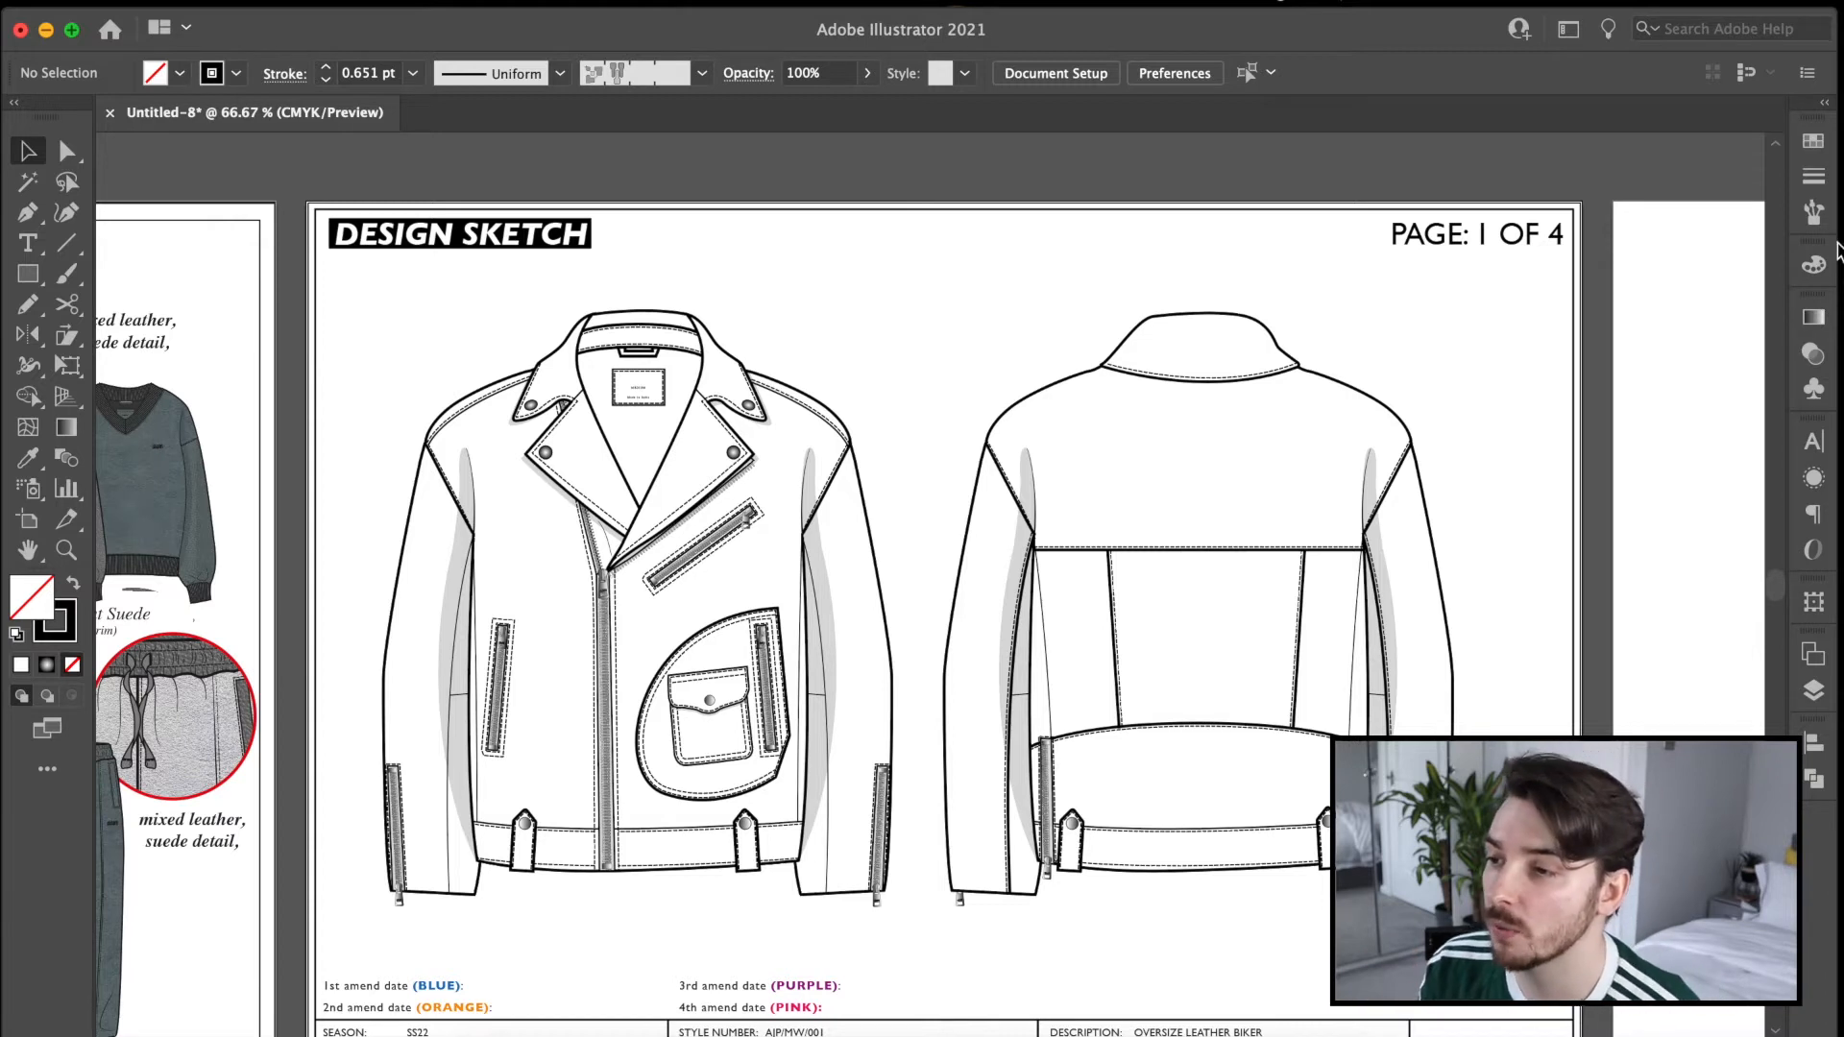
Add a text label reading STITCH 10 SPI in the empty area above the front view's shoulder.
left_click(27, 243)
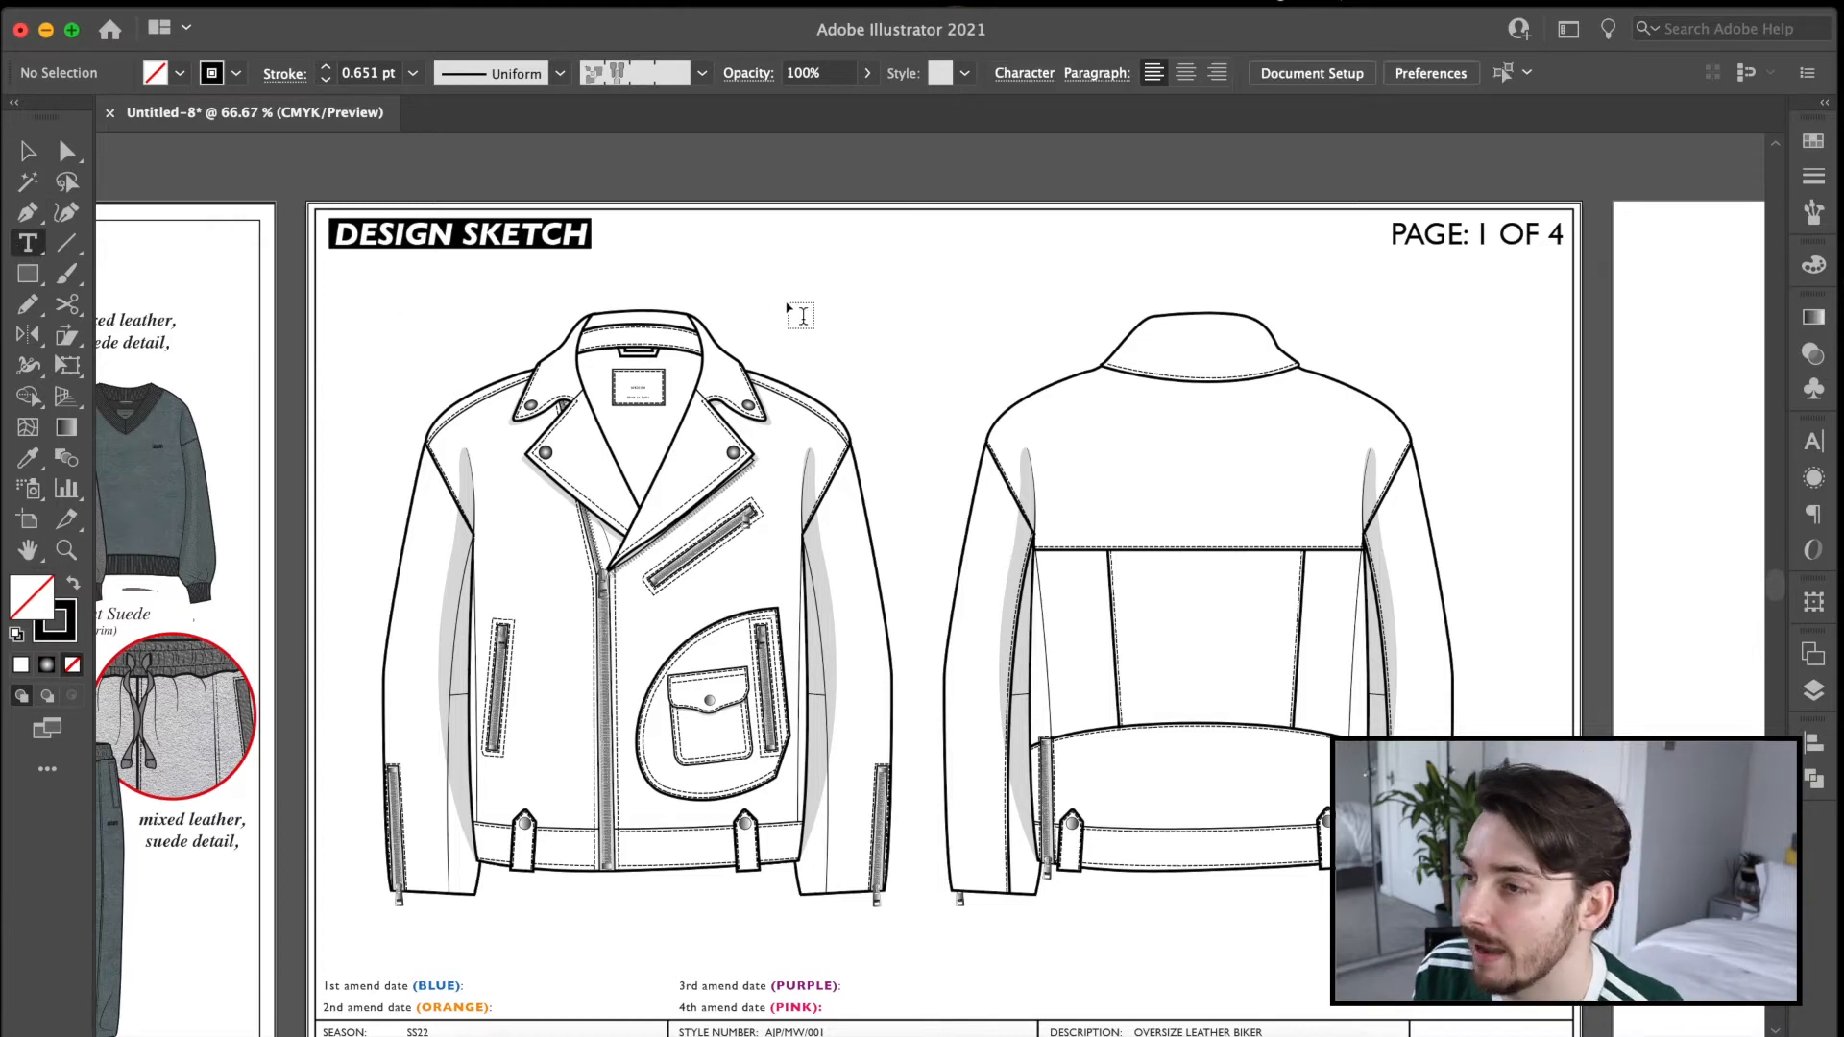
left_click(789, 305)
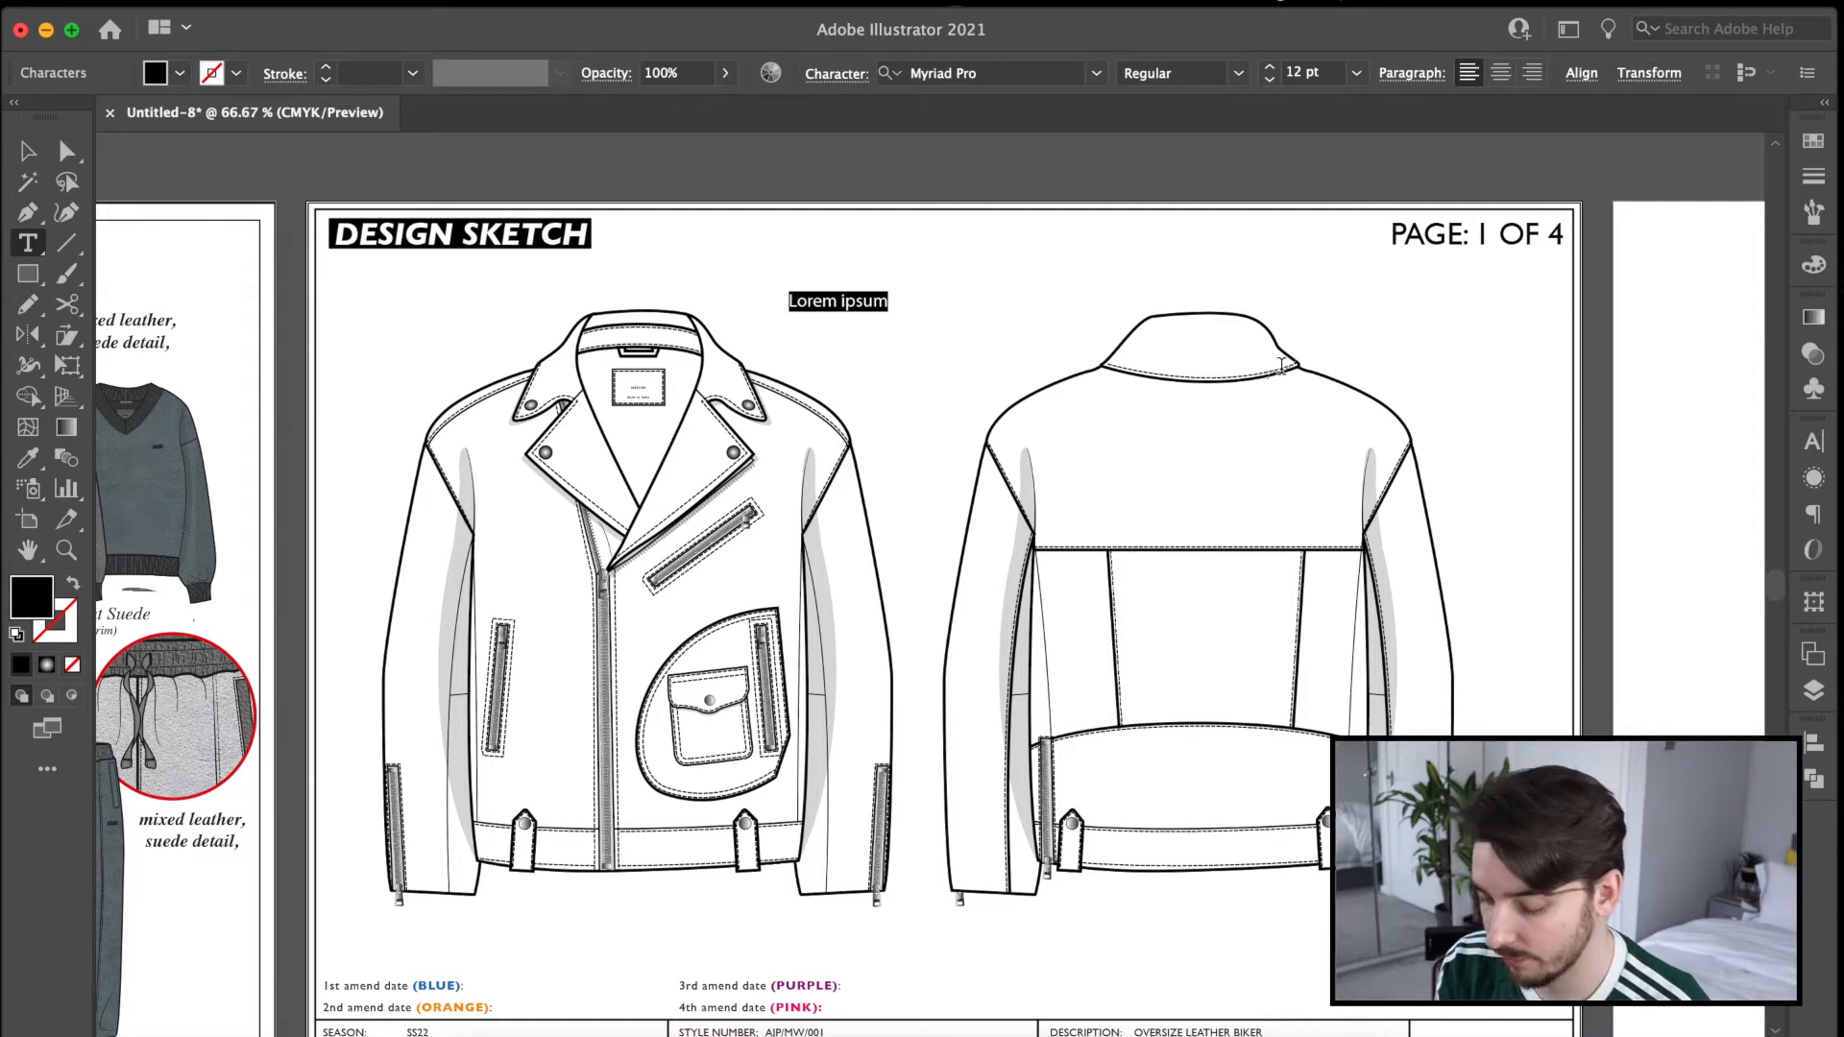
type("STITCH 10 SPI")
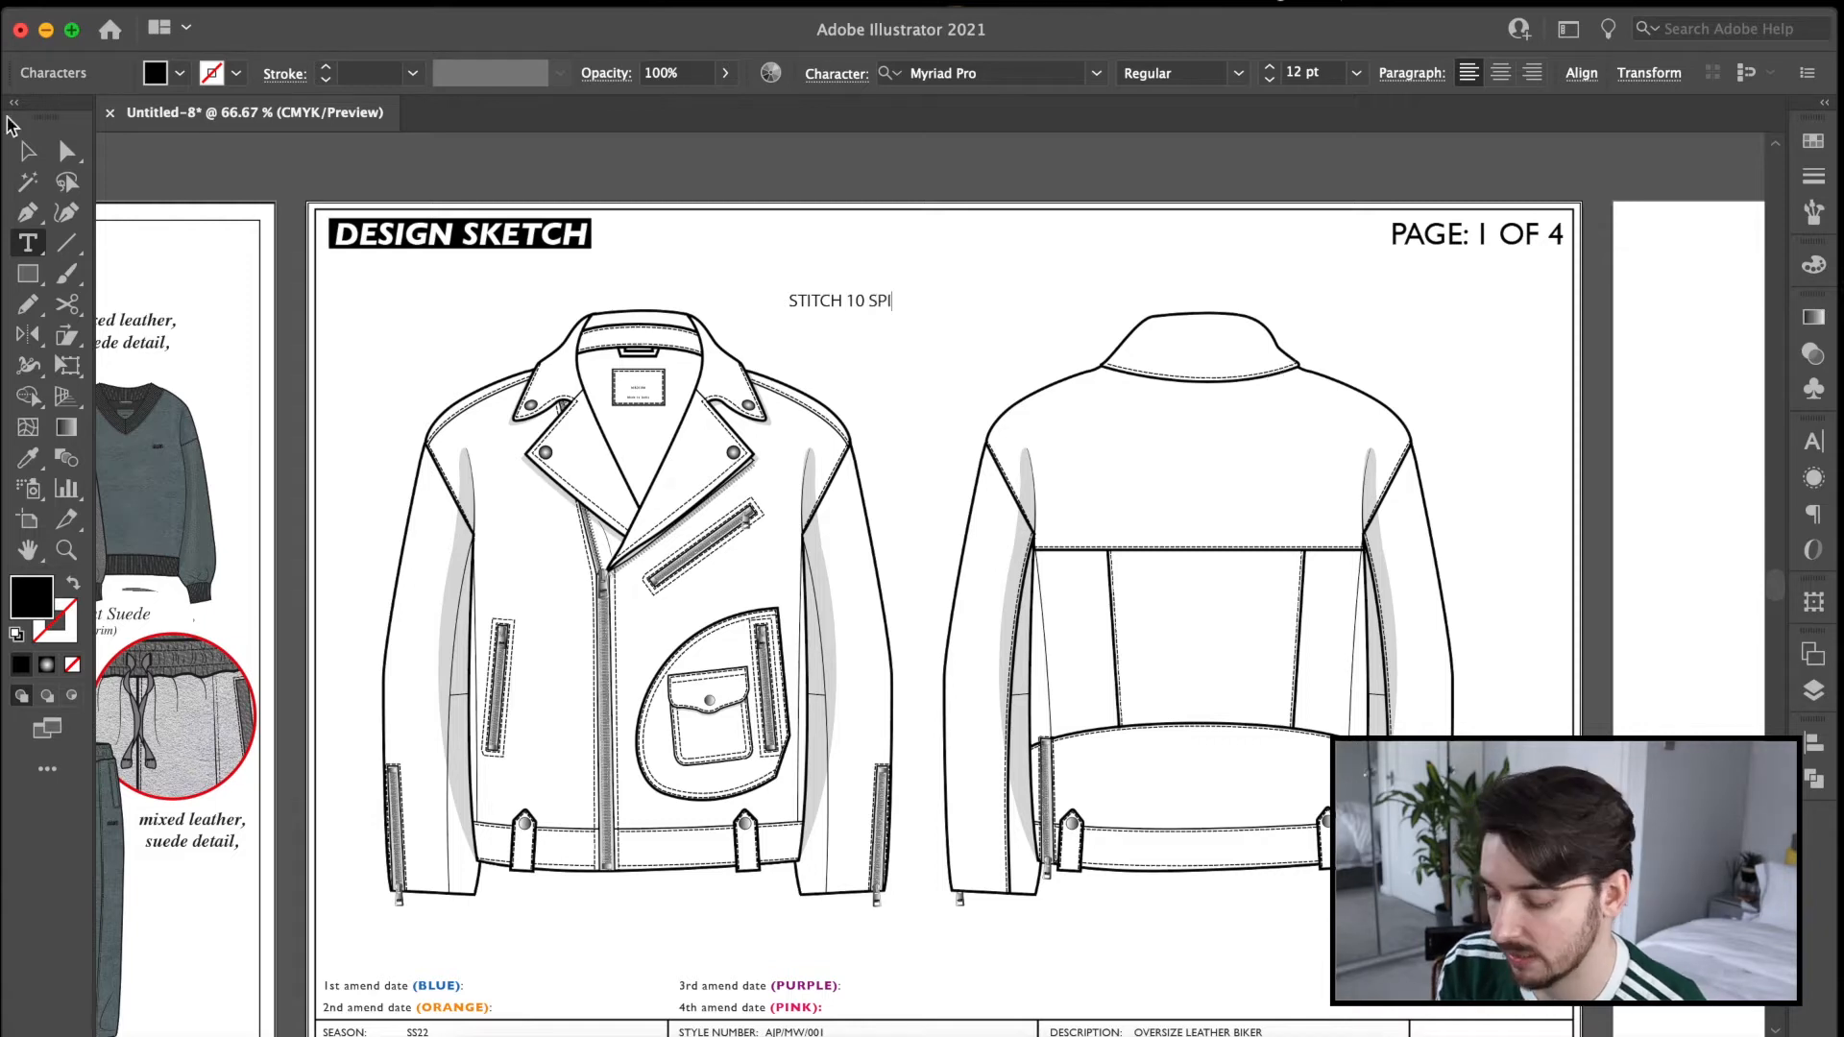
Fill the STITCH 10 SPI label with dark green and set its font to Arial Black.
left_click(28, 151)
left_click(1814, 141)
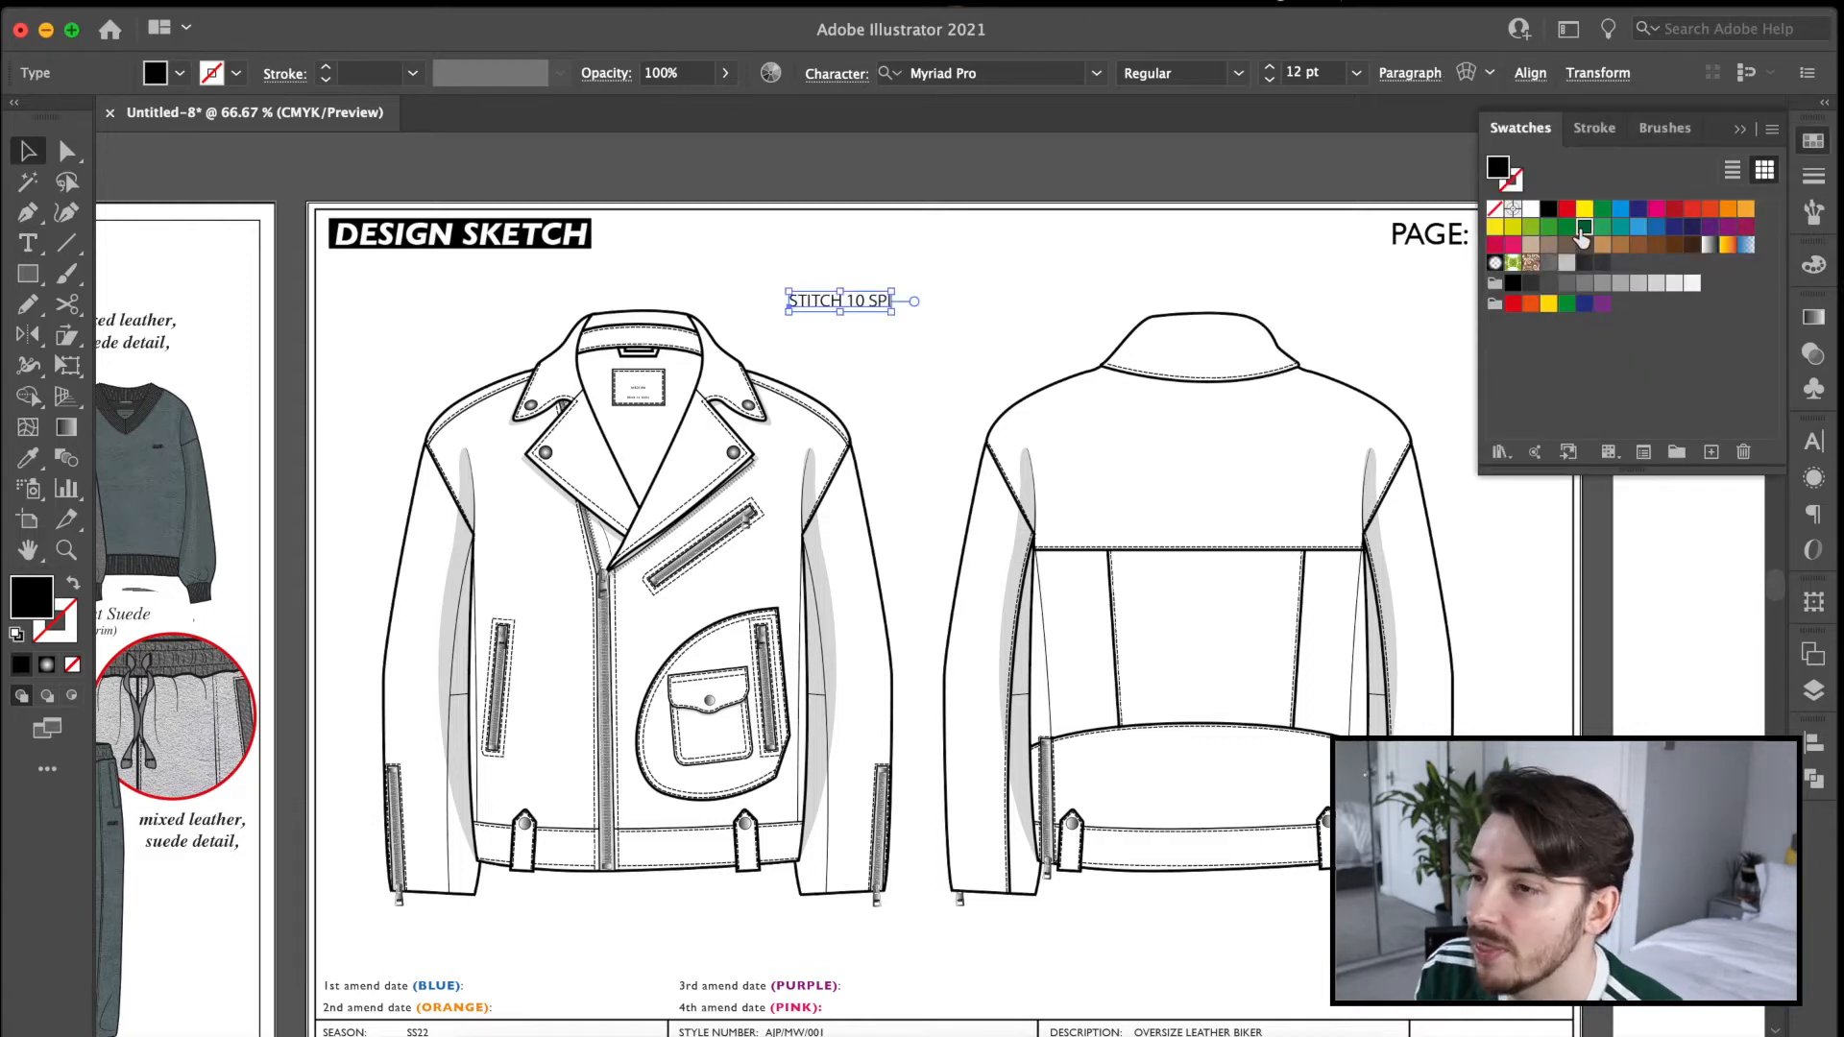
left_click(1582, 228)
left_click(1767, 468)
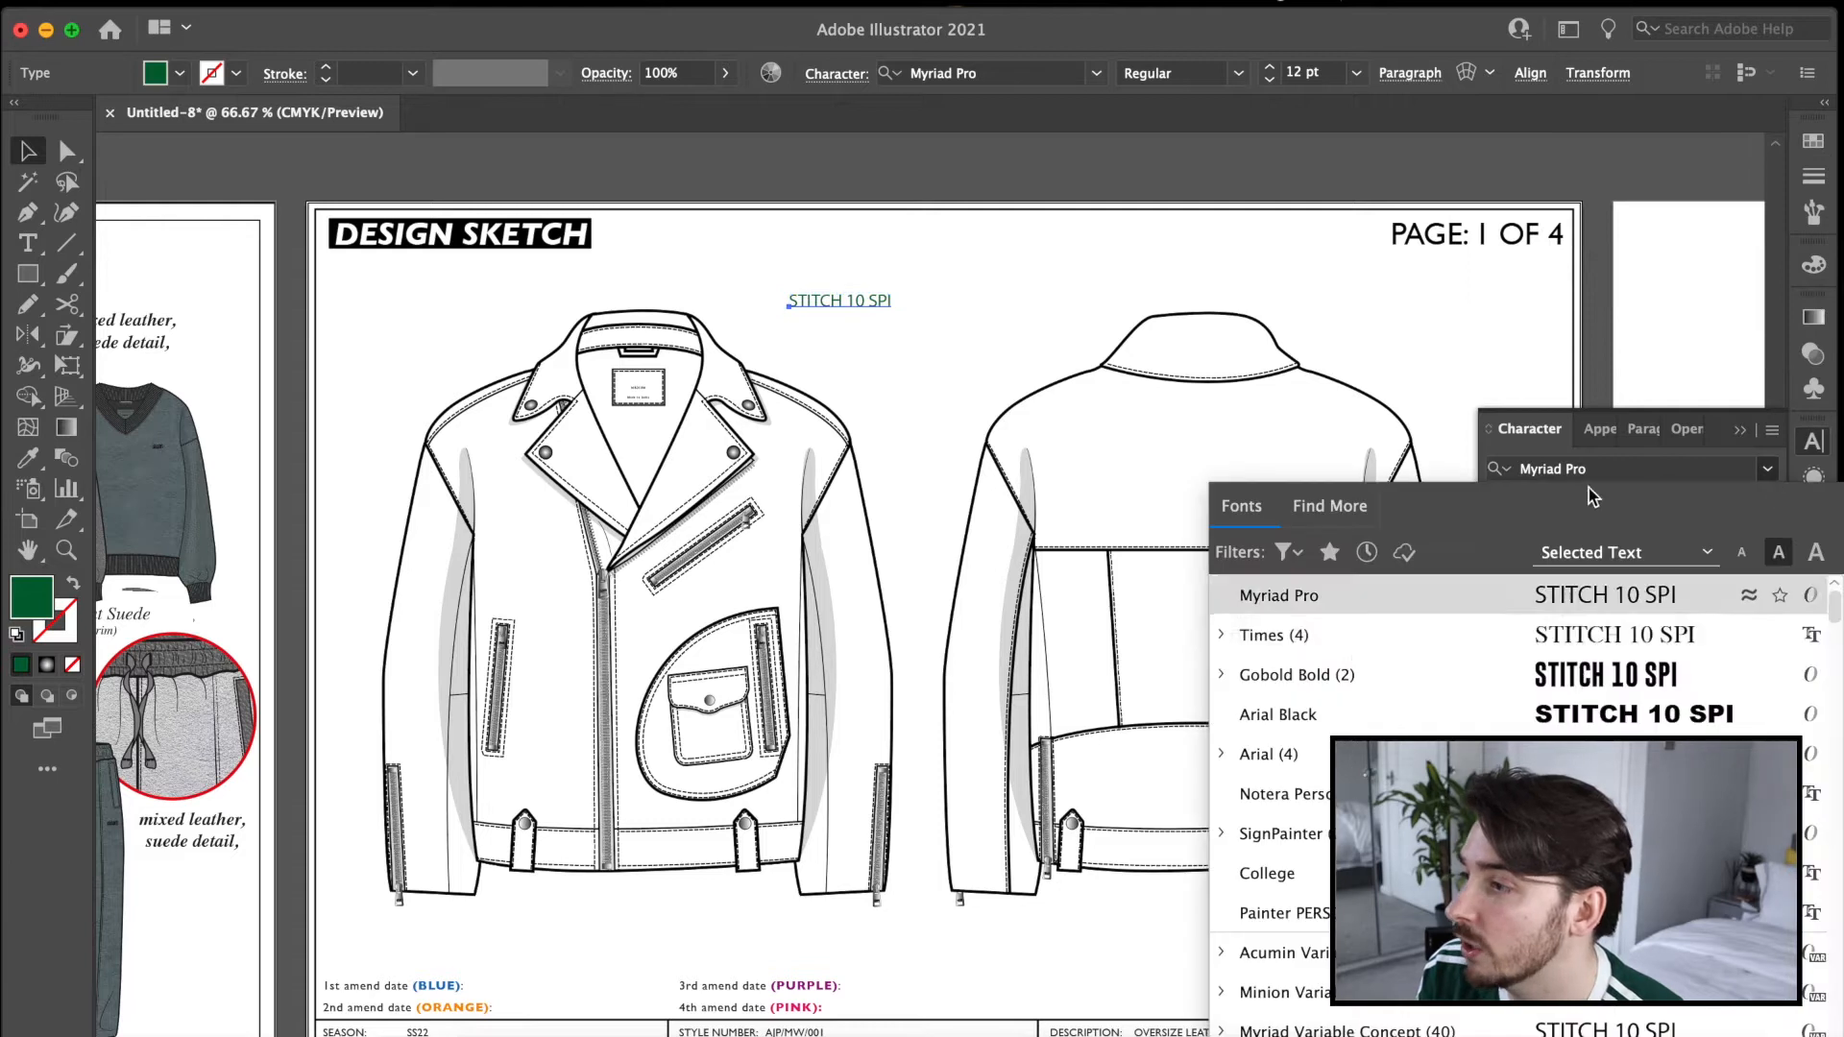
left_click(1579, 713)
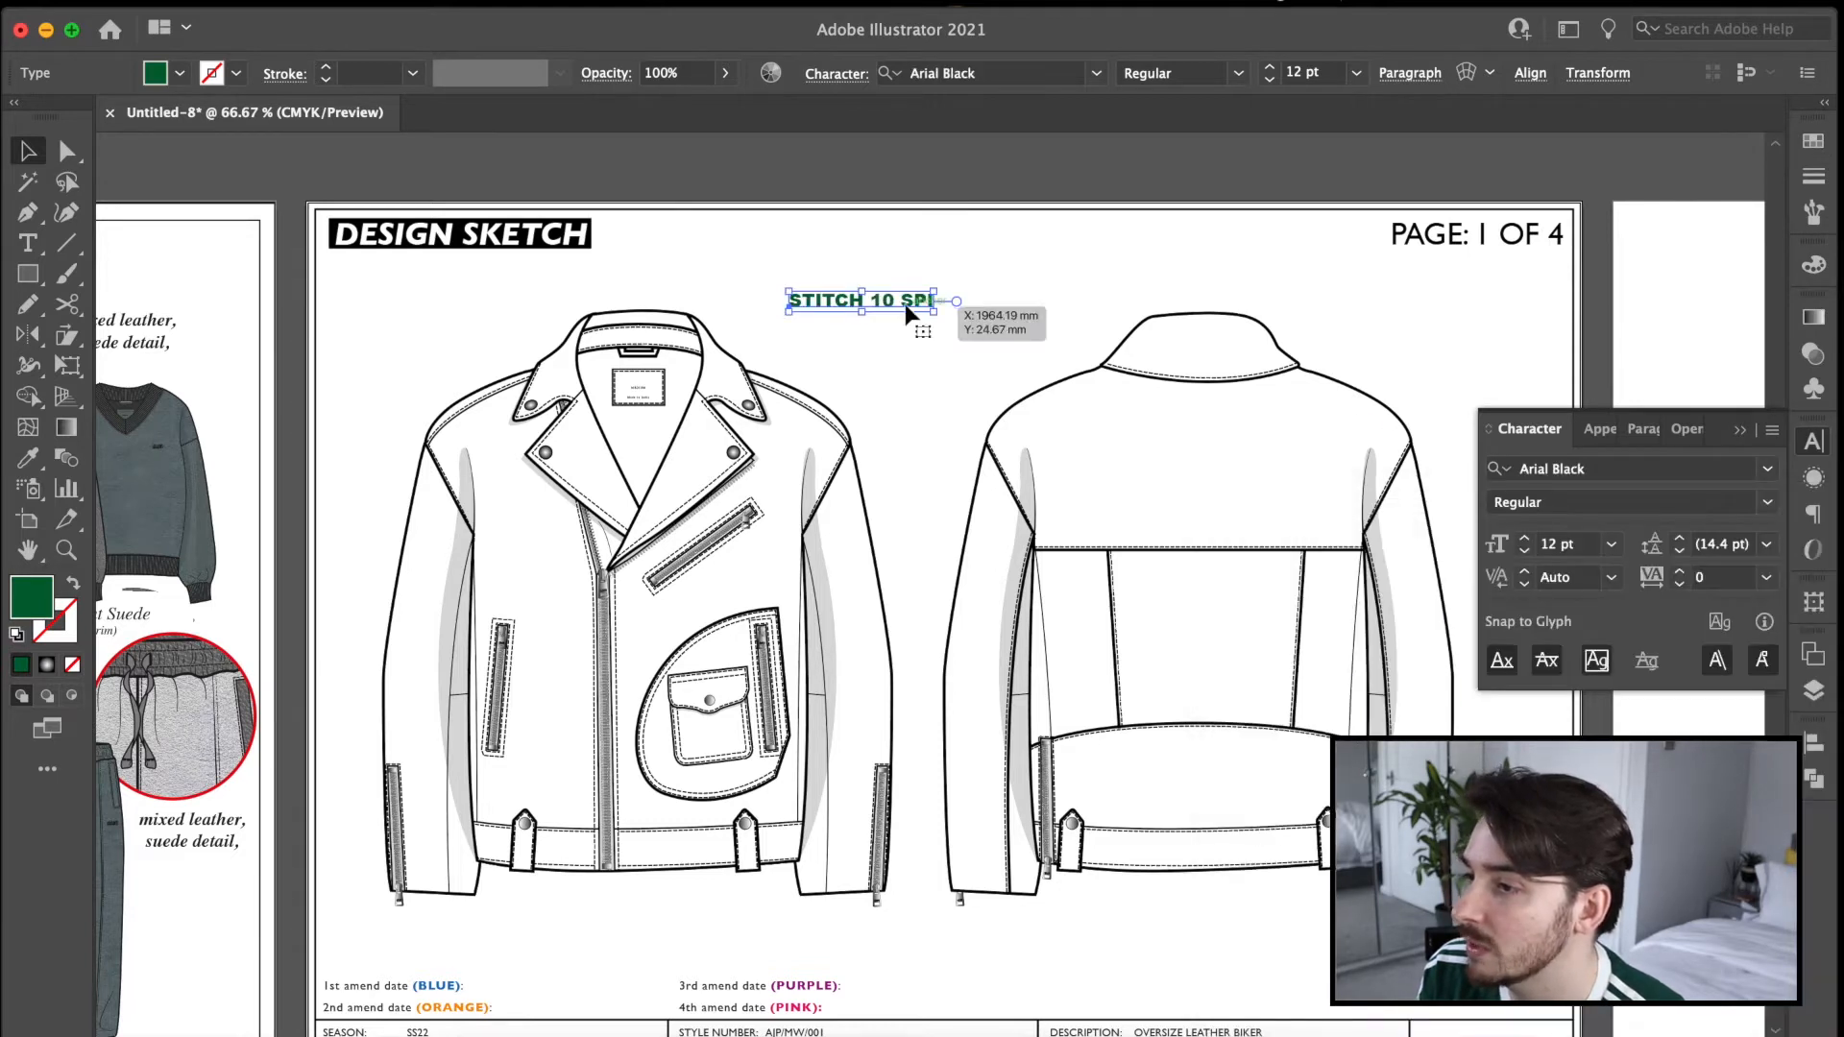
Break the STITCH 10 SPI label into two lines and move it beside the back view's collar.
left_click(862, 296)
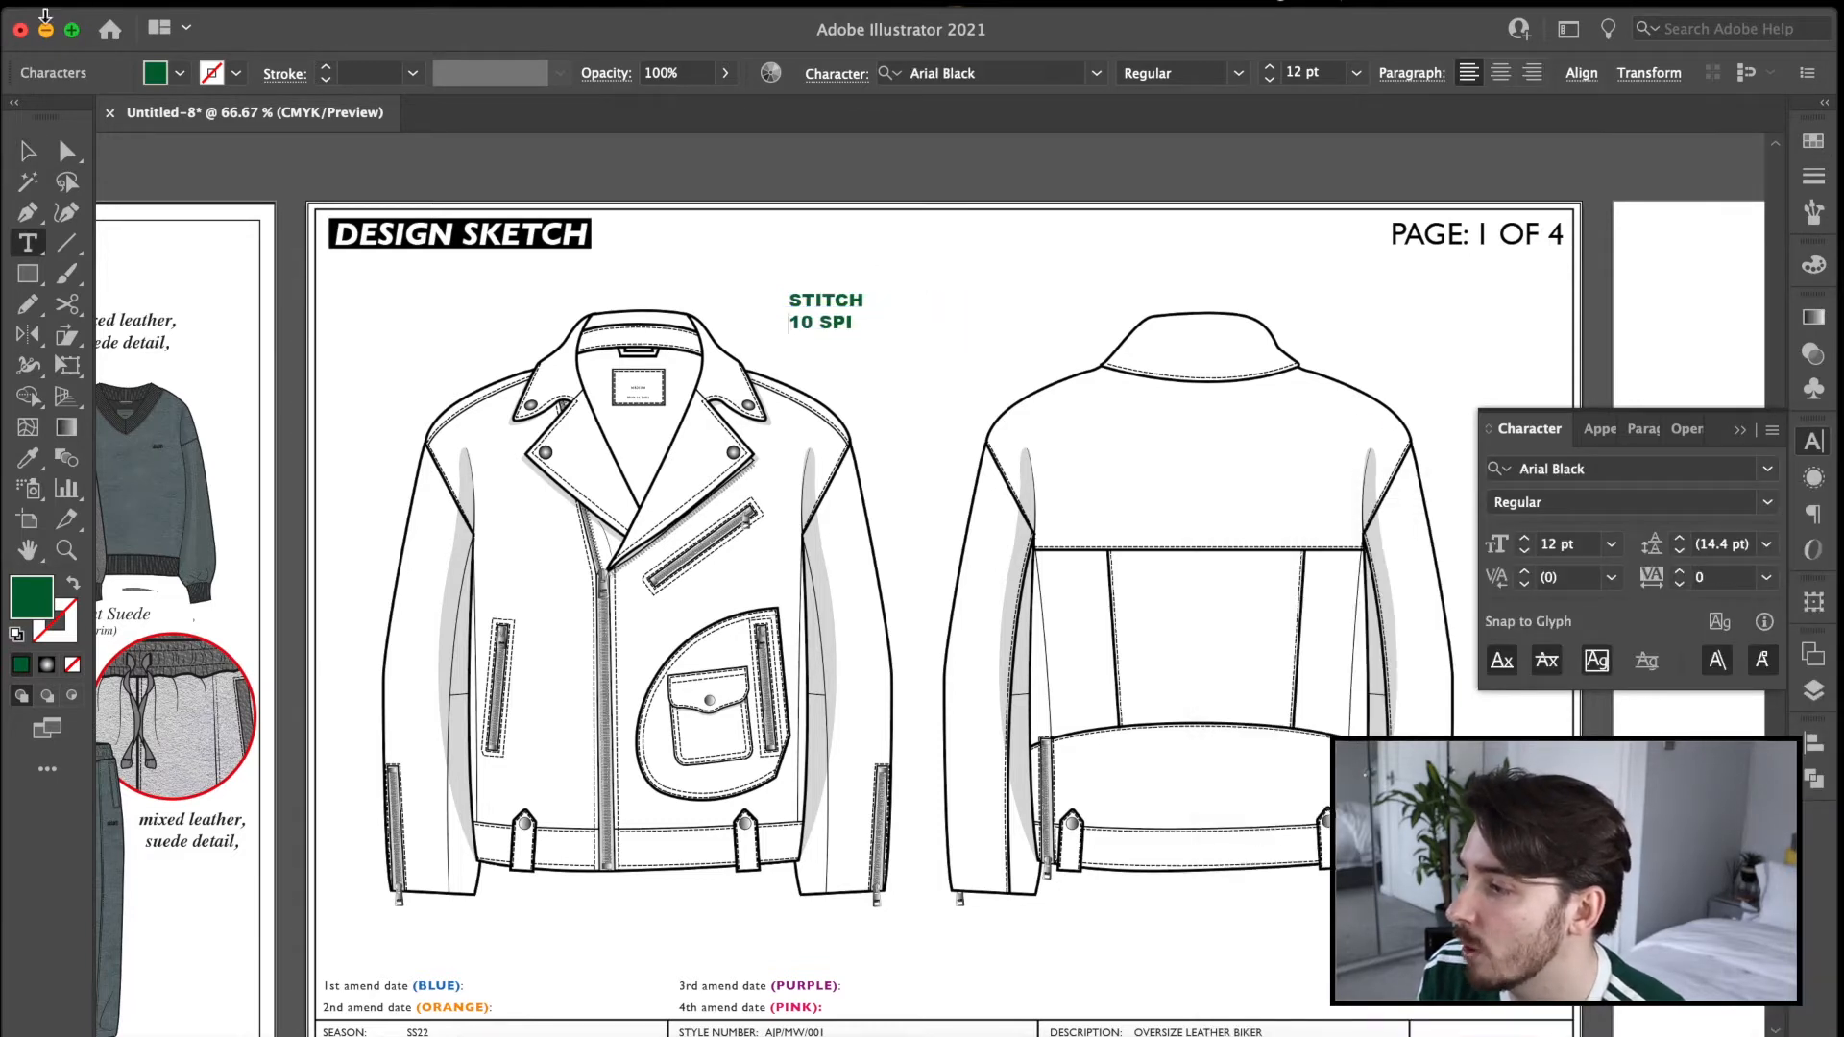
key("Escape")
left_click_drag(833, 305, 1062, 309)
Draw a straight line from the label to the back collar seam with a 2 pt stroke and an arrowhead at its end.
key("p")
left_click(1059, 342)
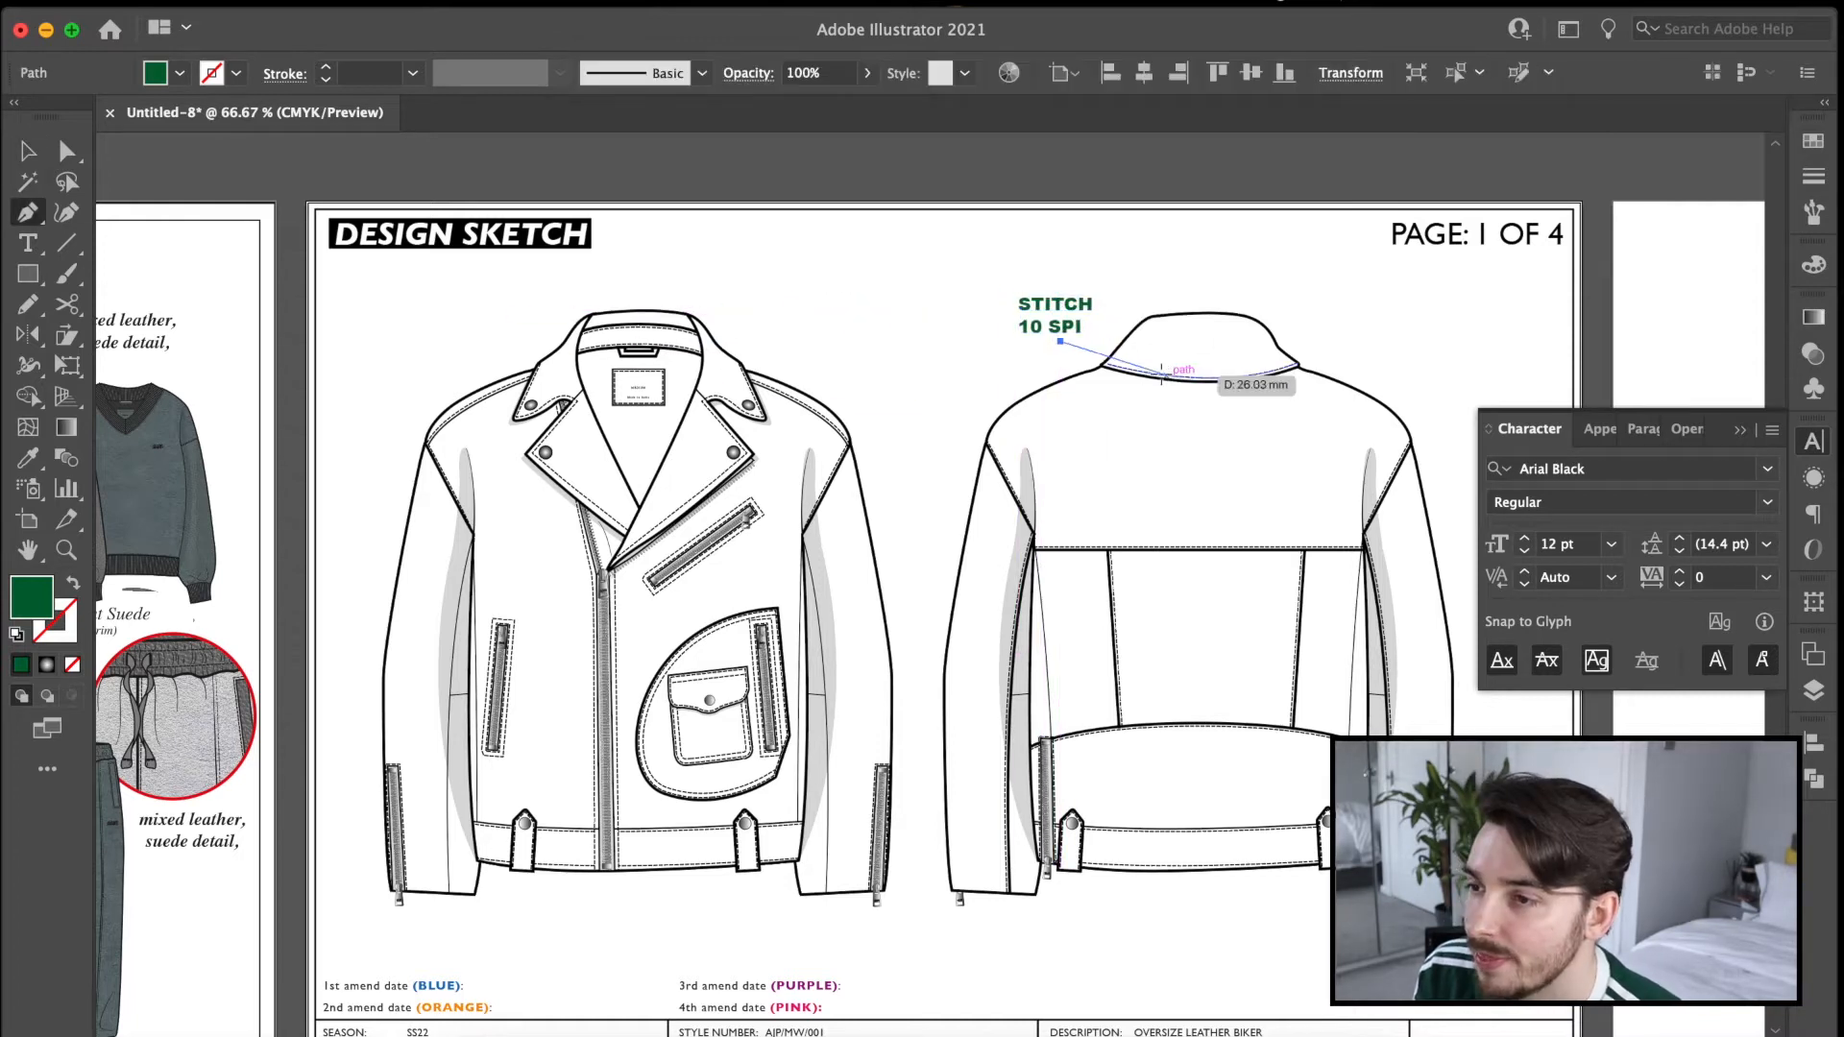
left_click(1134, 370)
left_click(1811, 178)
left_click(1679, 167)
left_click(1692, 288)
left_click(1730, 411)
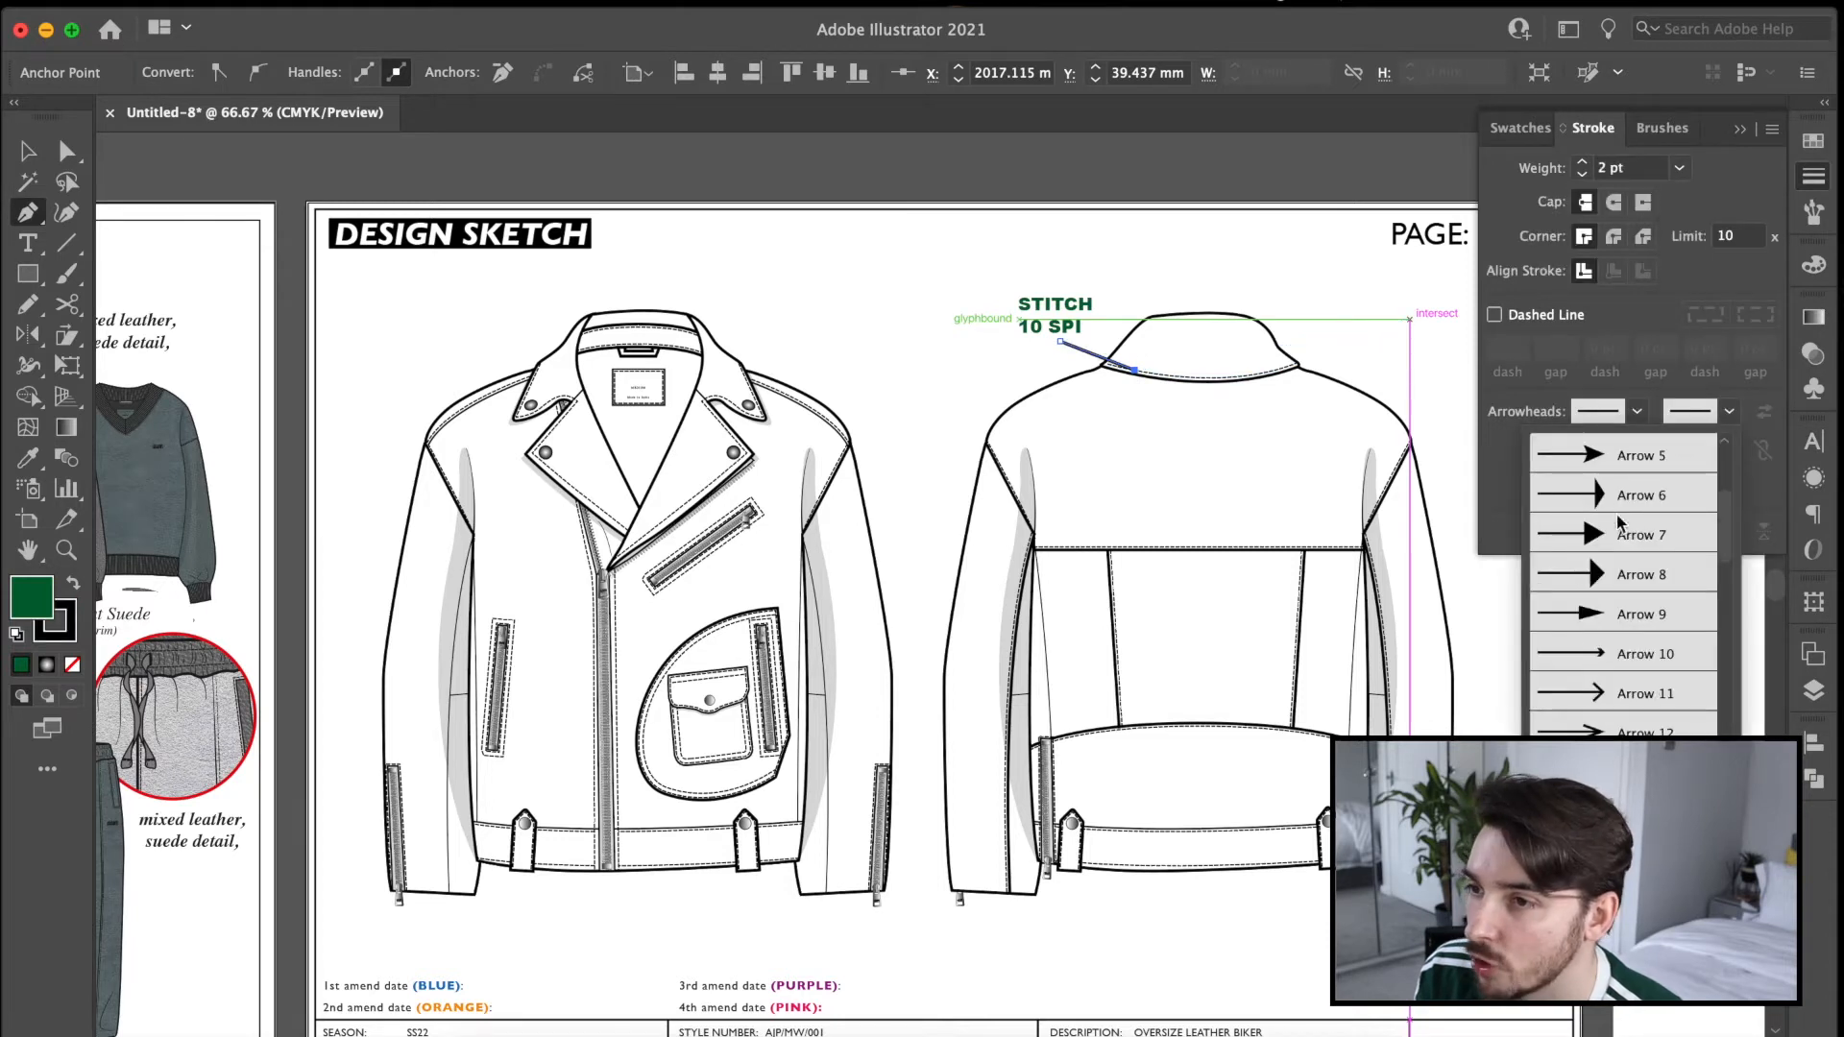
left_click(1621, 658)
Give the arrow a dark green stroke with no fill, and shift its start point slightly beneath the label.
left_click(1813, 143)
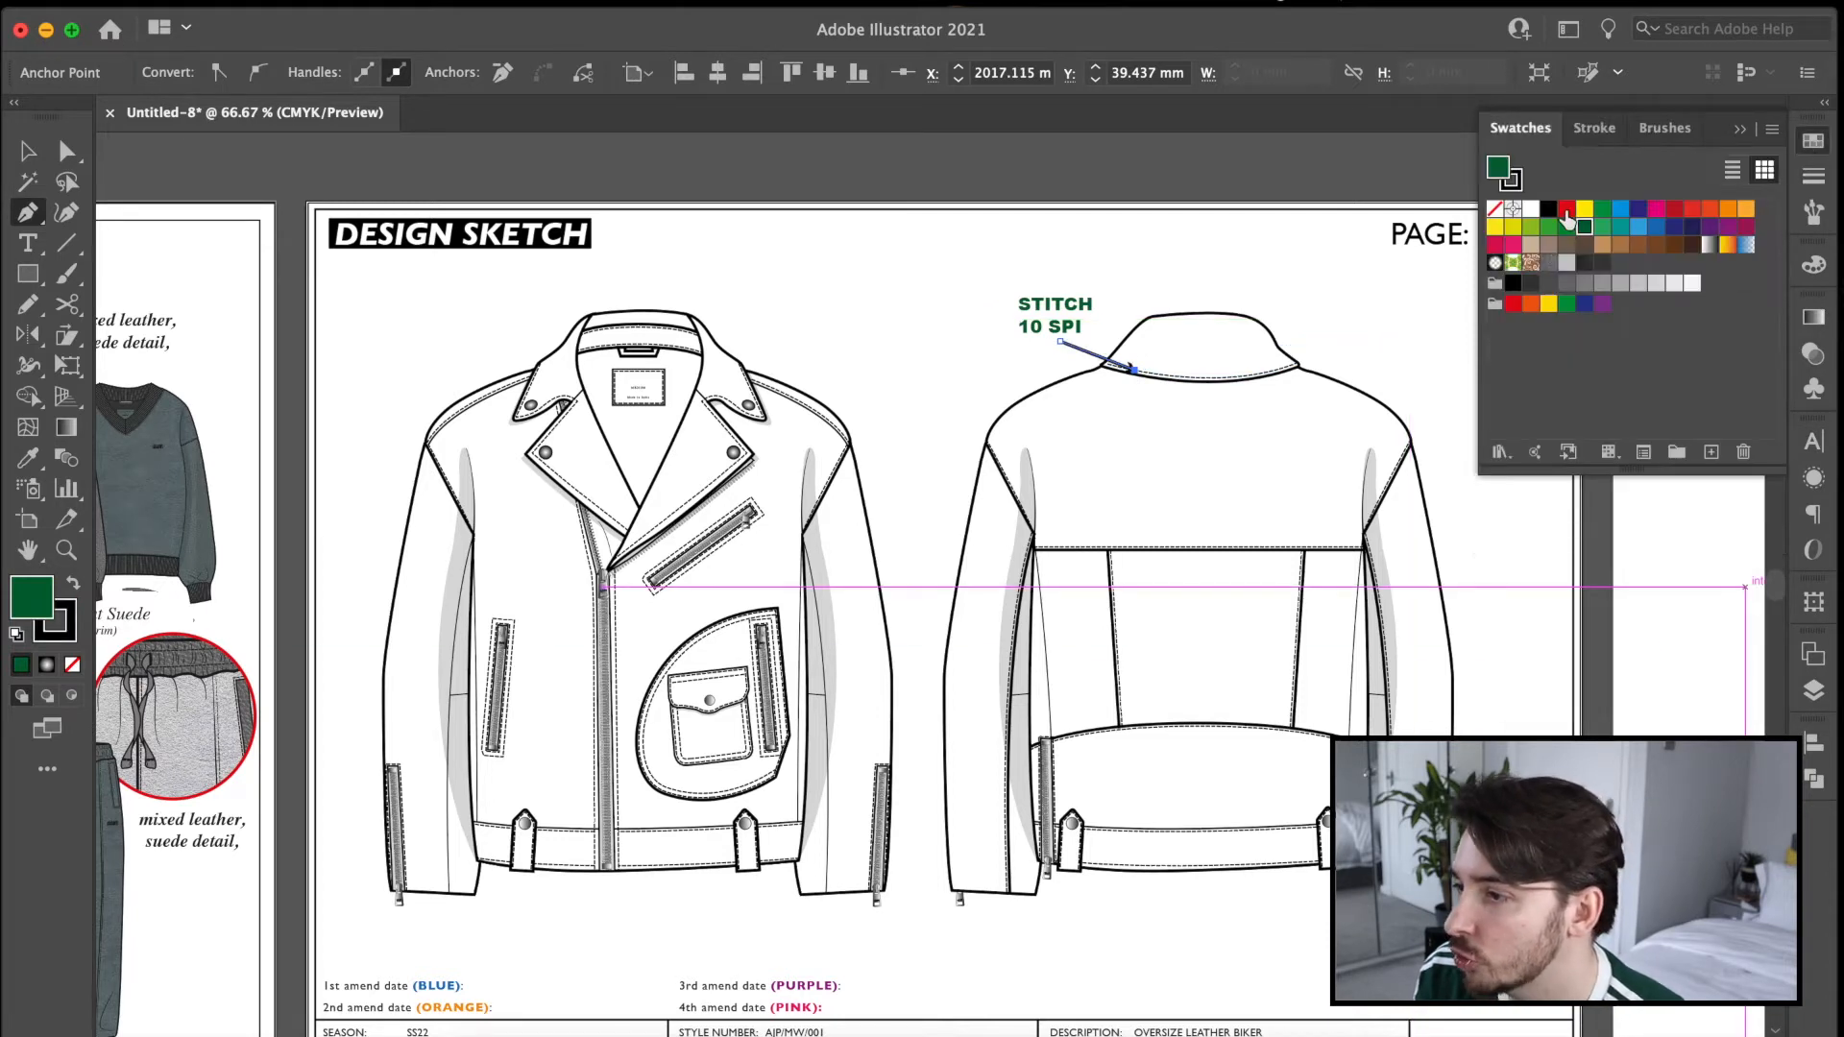
left_click(71, 584)
left_click(72, 664)
left_click(884, 368)
left_click_drag(1061, 342, 1065, 342)
Group the STITCH 10 SPI label with its arrow as one callout.
left_click(36, 158)
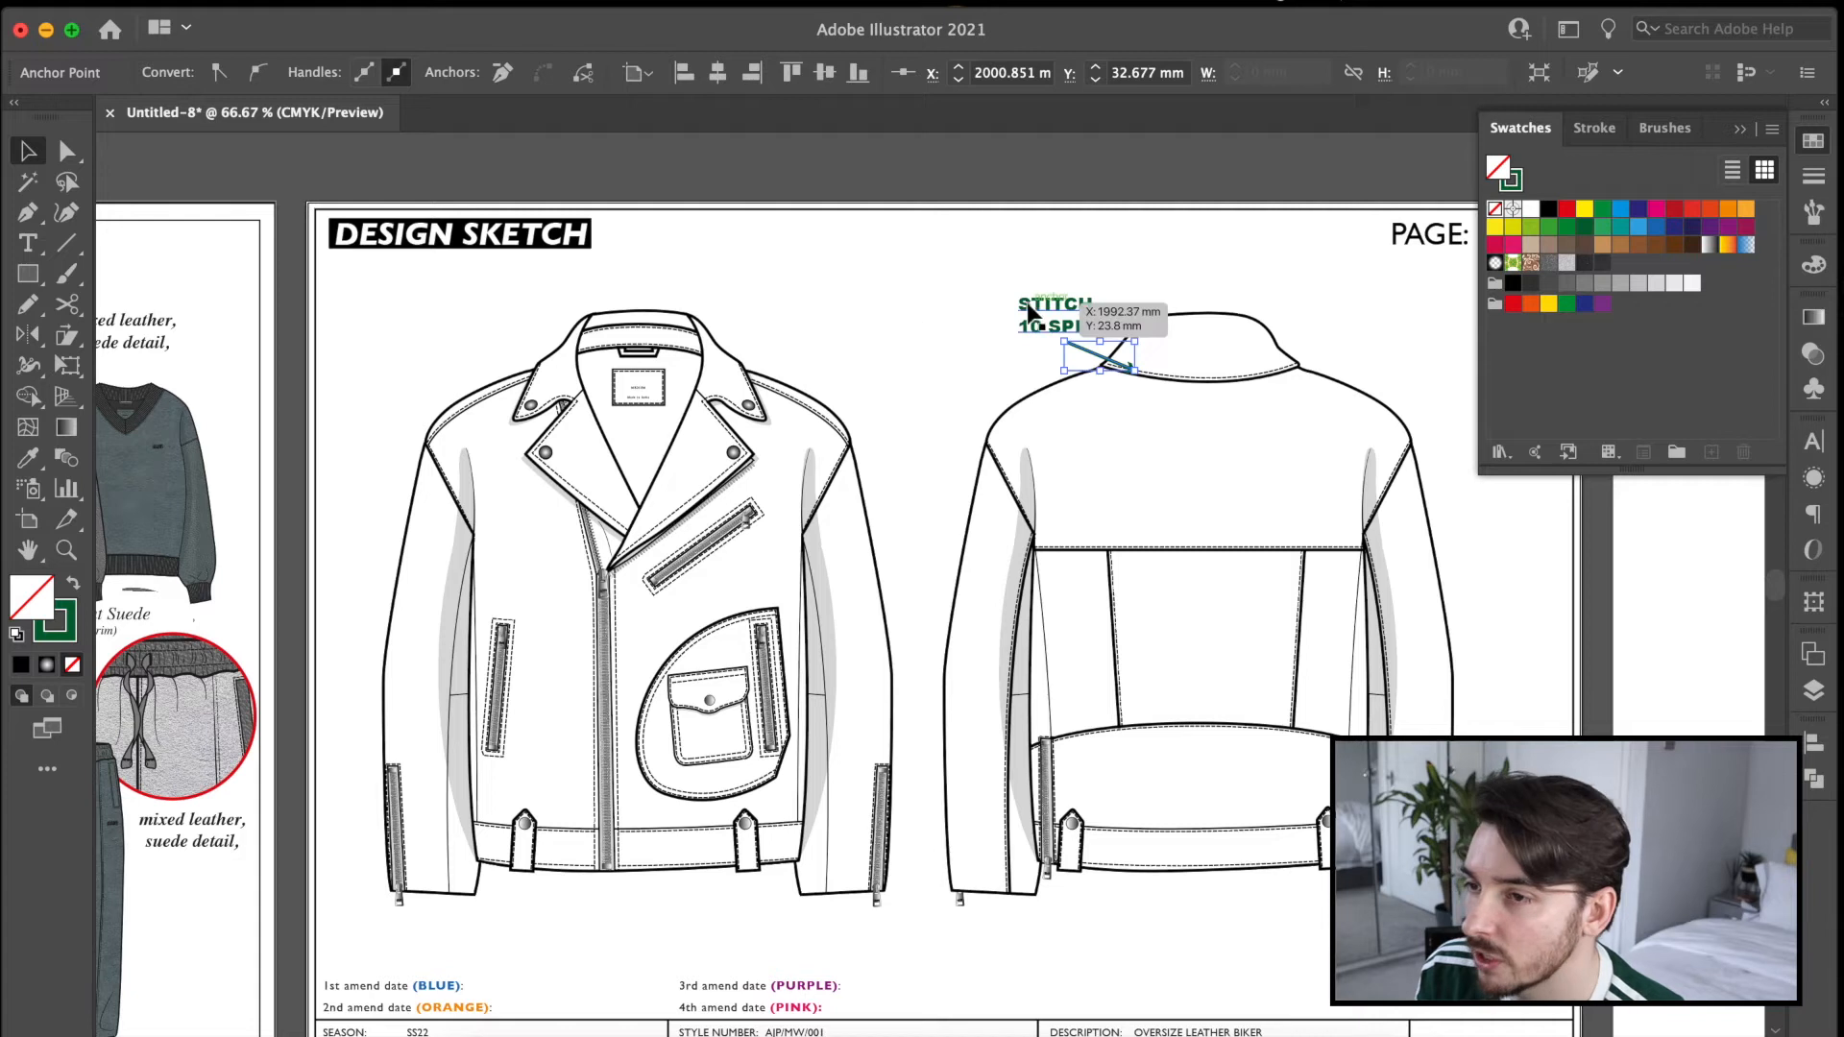
left_click(1037, 313, "shift")
key("ctrl+g")
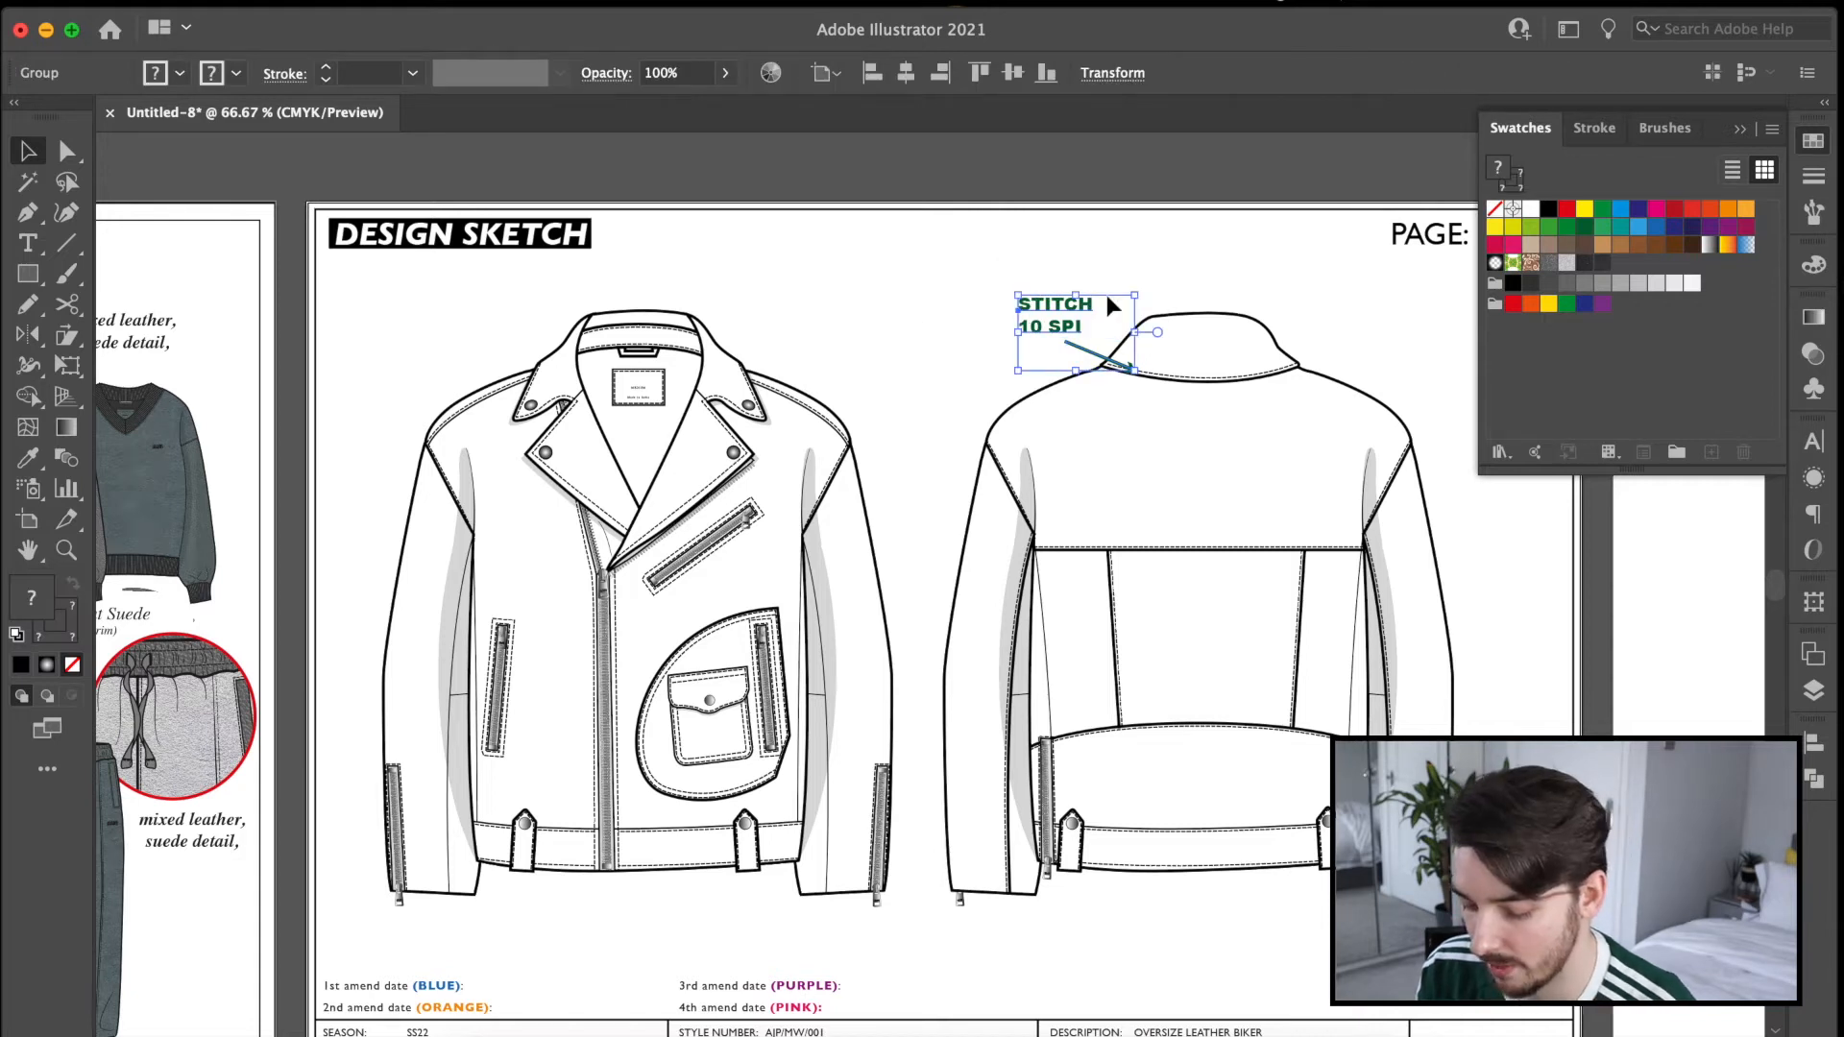
left_click_drag(965, 284, 1145, 410)
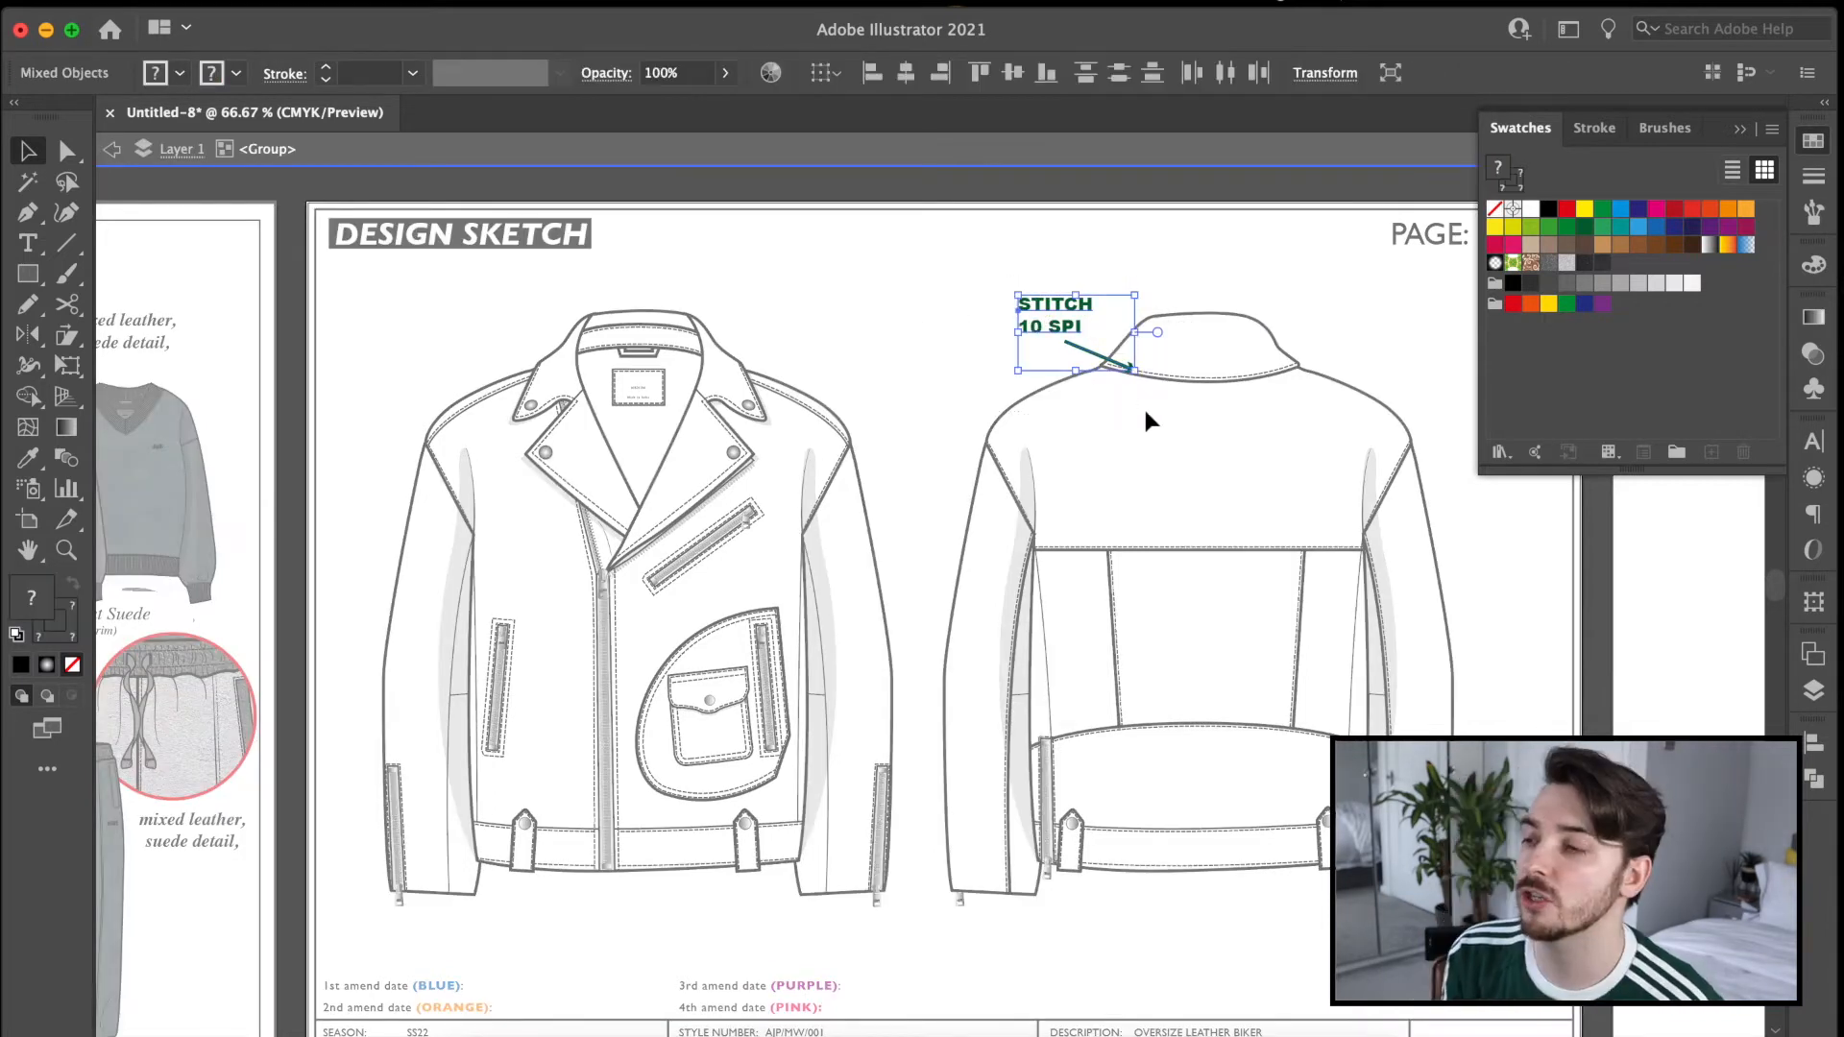
key("ctrl+g")
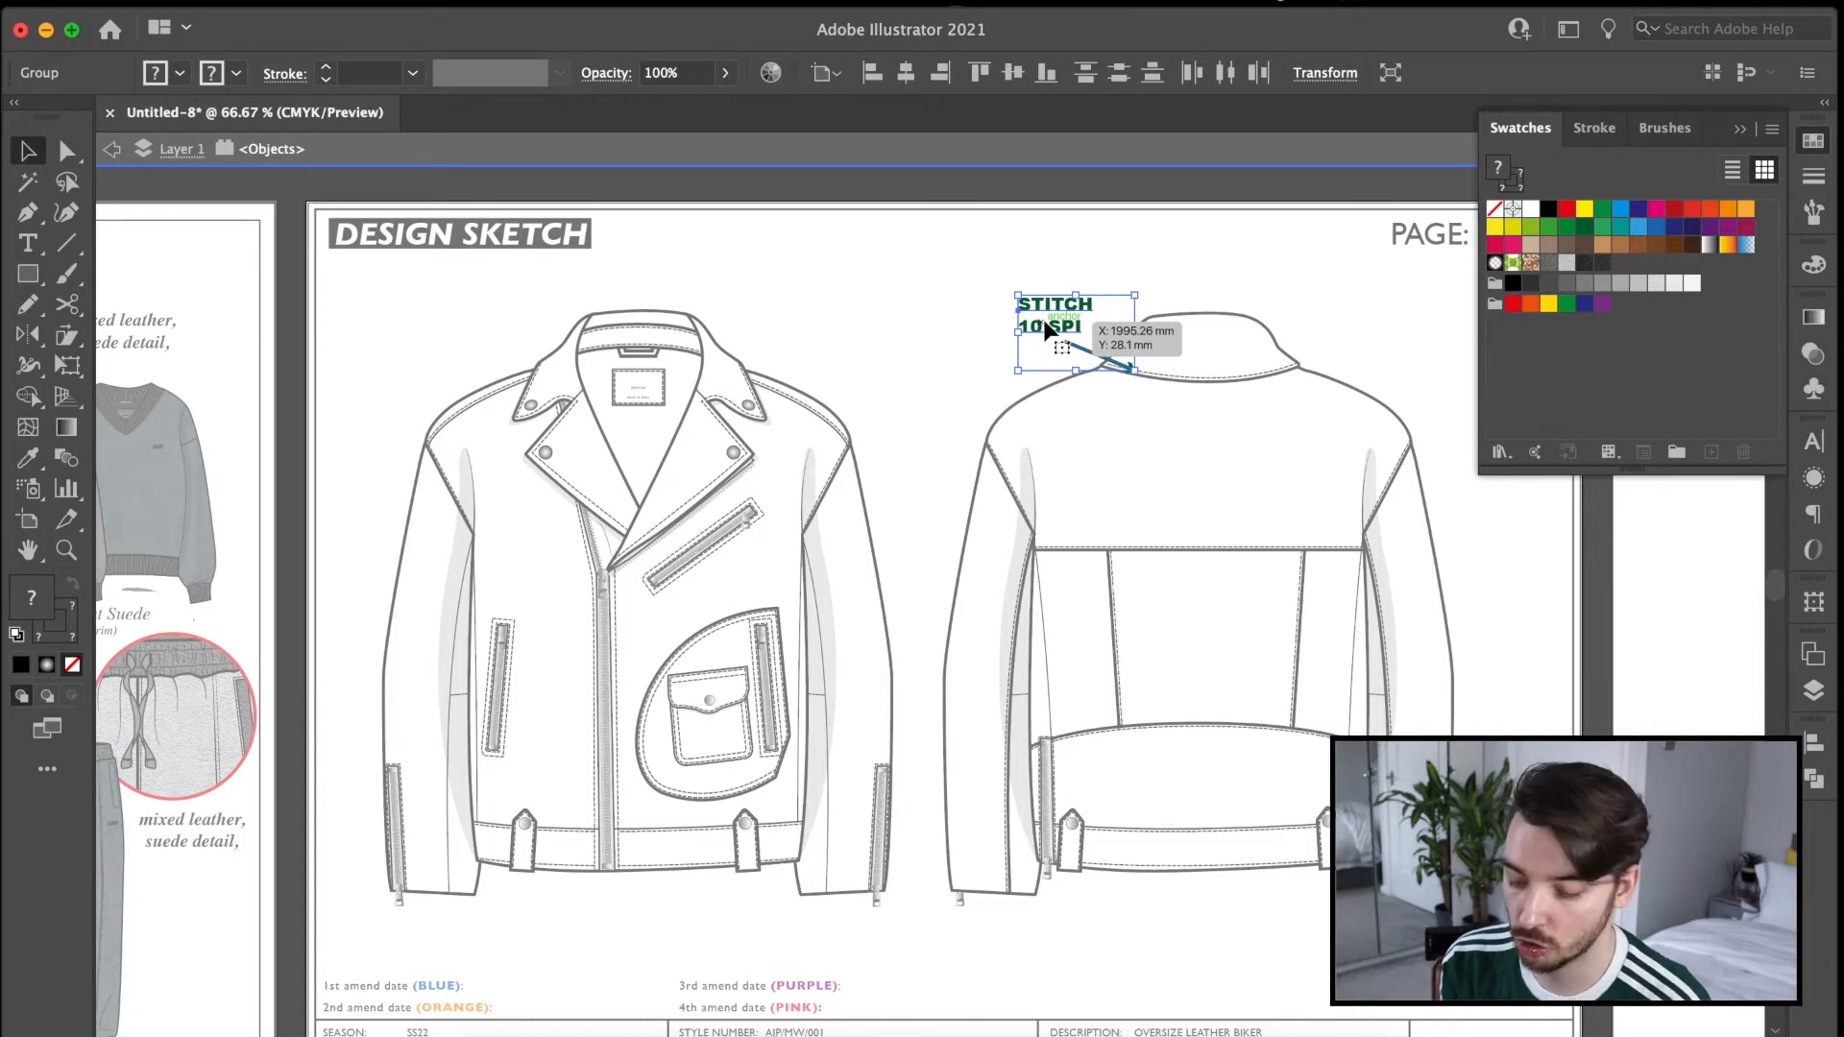
Duplicate the callout to the front view's neck and again beside its collar, rewording the neck one as BACK NECK LOOP.
left_click_drag(1050, 329, 535, 293)
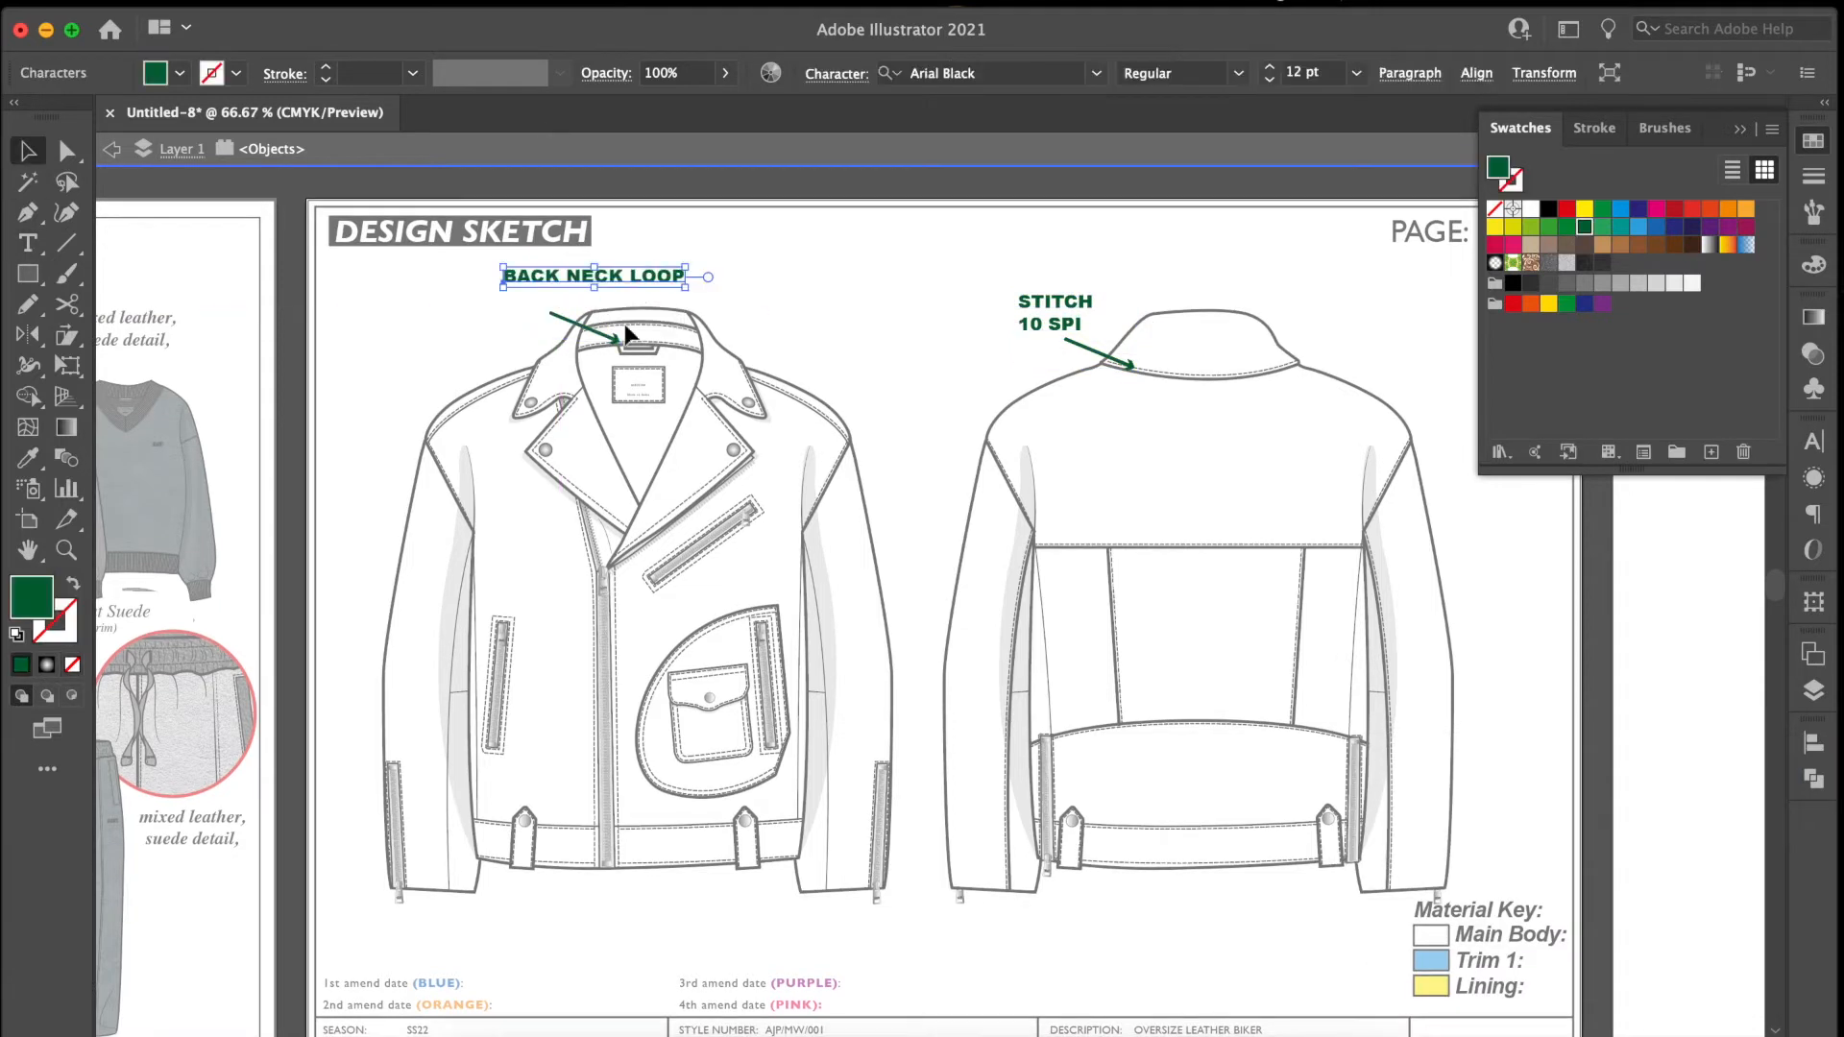
left_click_drag(592, 277, 487, 346)
left_click(586, 328, "shift")
key("super+g")
Reword the callout beside the front collar as SPREAD COLLAR WITH PRESS SNAP, split over two lines.
double_click(473, 344)
double_click(473, 343)
key("super+a")
type("SPRE")
left_click(515, 343)
key("Return")
key("Escape")
Place a copy of the STITCH 10 SPI callout beside the front view's shoulder, pointing at the armhole seam.
double_click(949, 317)
left_click(1047, 323)
left_click(574, 300, "shift")
left_click(466, 329, "shift")
left_click(439, 232)
left_click(441, 344)
double_click(1031, 301)
left_click(1031, 301)
left_click(1093, 350, "shift")
Add a callout beside the front view's outer sleeve reading BUFFED SEAMS on two lines.
left_click_drag(1093, 350, 367, 861, "alt")
double_click(351, 630)
key("super+a")
type("BUFFEI")
left_click(411, 616)
key("Return")
left_click(28, 154)
Add a CUFF ZIP callout below the front view's sleeve, with its arrow pointing at the cuff zip.
left_click(67, 151)
left_click_drag(316, 841, 715, 747)
triple_click(360, 918)
type("CUFF ZIP")
left_click(28, 152)
Add a PRESS SNAP TAB callout below the front hem, pointing at the hem tab.
triple_click(495, 919)
type("PR")
left_click(27, 151)
left_click(506, 885, "shift")
Add a SMALL CARGO POCKET callout below the front hem, with its arrow reaching up to the flap pocket.
triple_click(710, 910)
type("SMALL CARGO POCKET")
left_click(67, 150)
left_click(28, 151)
Duplicate the BUFFED SEAMS callout between the two views, with arrows to the facing front and back sleeves.
left_click_drag(363, 624, 925, 703, "alt")
left_click(404, 666)
left_click_drag(405, 666, 923, 635, "alt")
Add a four-line callout reading VINTAGE POCKET DETAIL AS PAGE 4, with its arrow pointing at the large curved pocket.
left_click_drag(977, 672, 929, 523, "alt")
triple_click(914, 533)
type("VINTAGE POCKET DETAIL AS PAGE 4")
key("Return")
left_click(27, 151)
left_click_drag(869, 675, 722, 647, "alt")
left_click(66, 151)
Duplicate the vintage pocket label above it and make a copy reading ANGLED ZIP POCKET on two lines.
key("v")
left_click_drag(903, 525, 893, 411, "alt")
double_click(893, 411)
key("super+a")
type("ANGLED ZIP POCKET")
key("Escape")
left_click(1021, 389)
left_click_drag(1018, 370, 937, 298)
double_click(872, 297)
key("Return")
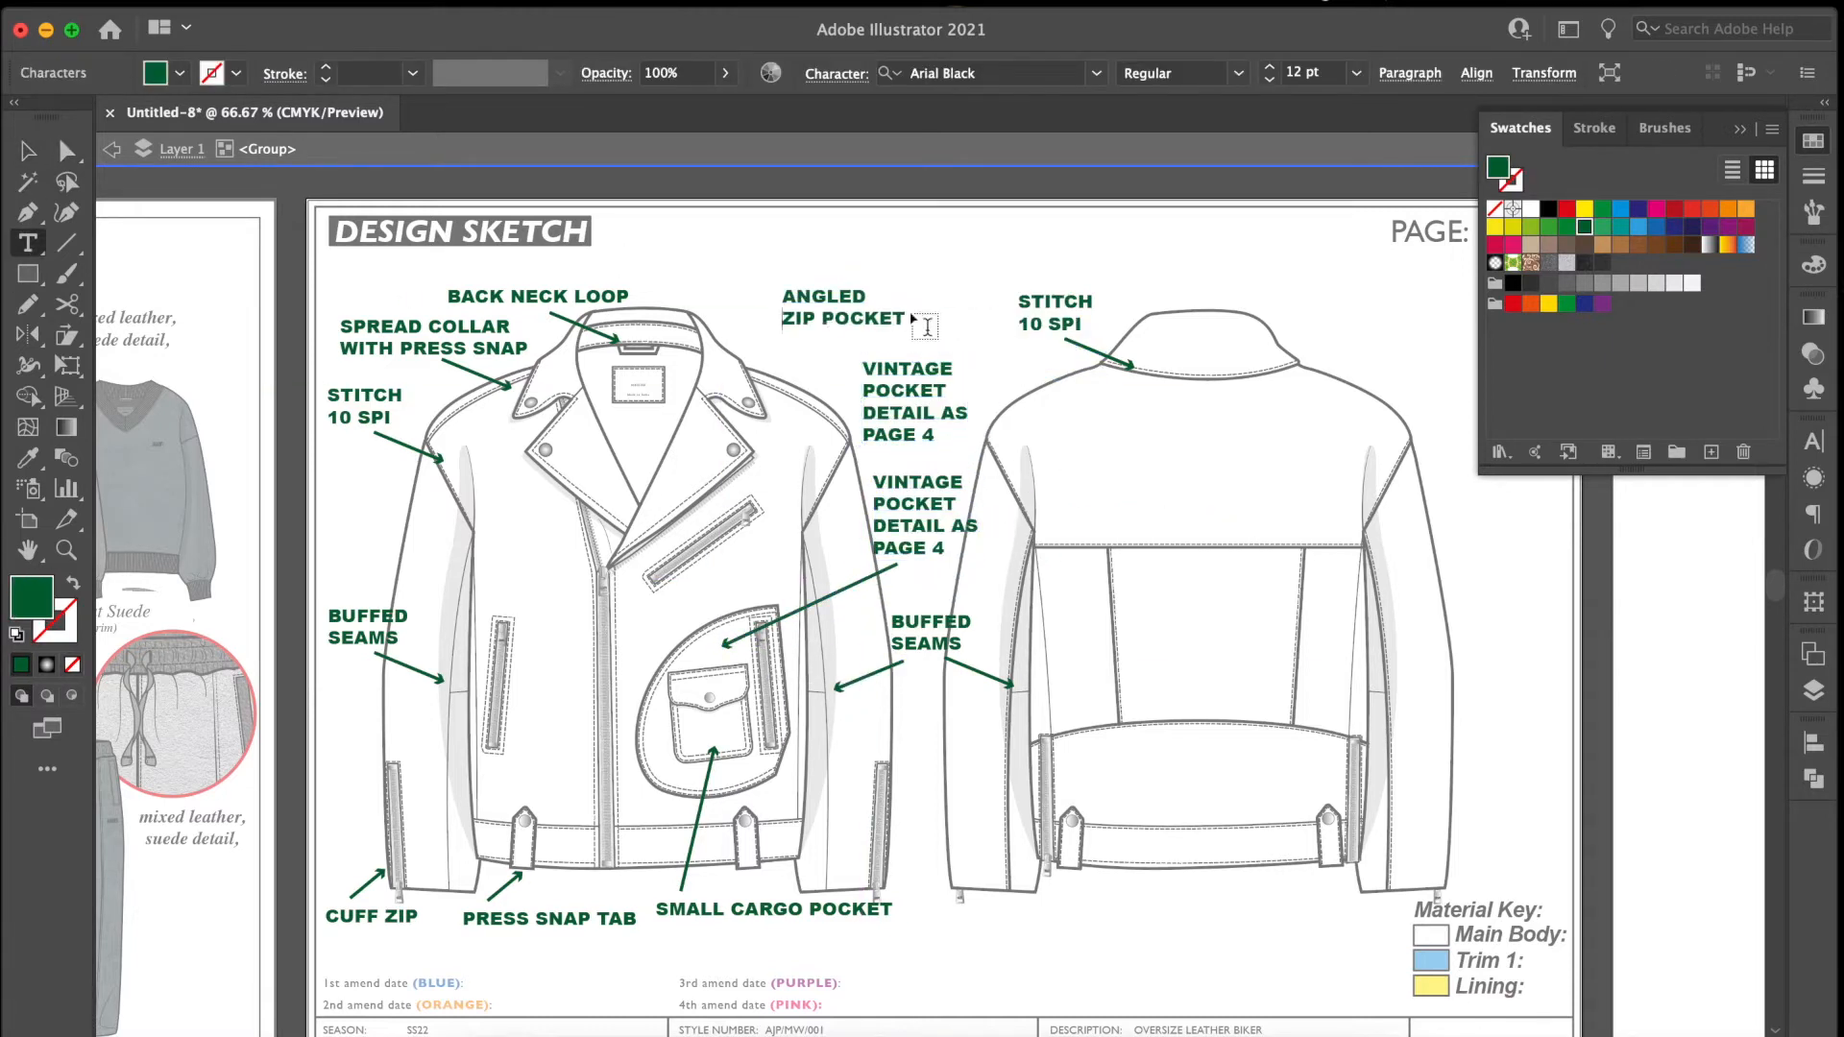
Delete the spare VINTAGE POCKET DETAIL AS PAGE 4 label and move the ANGLED ZIP POCKET label into its place.
left_click(27, 151)
left_click(951, 414)
key("Delete")
left_click_drag(860, 347, 929, 420)
Copy an arrow to the ANGLED ZIP POCKET label and stretch its tip to the upper end of the angled chest zip.
left_click(867, 678)
left_click_drag(867, 677, 815, 429, "alt")
left_click(66, 151)
left_click_drag(782, 441, 753, 508)
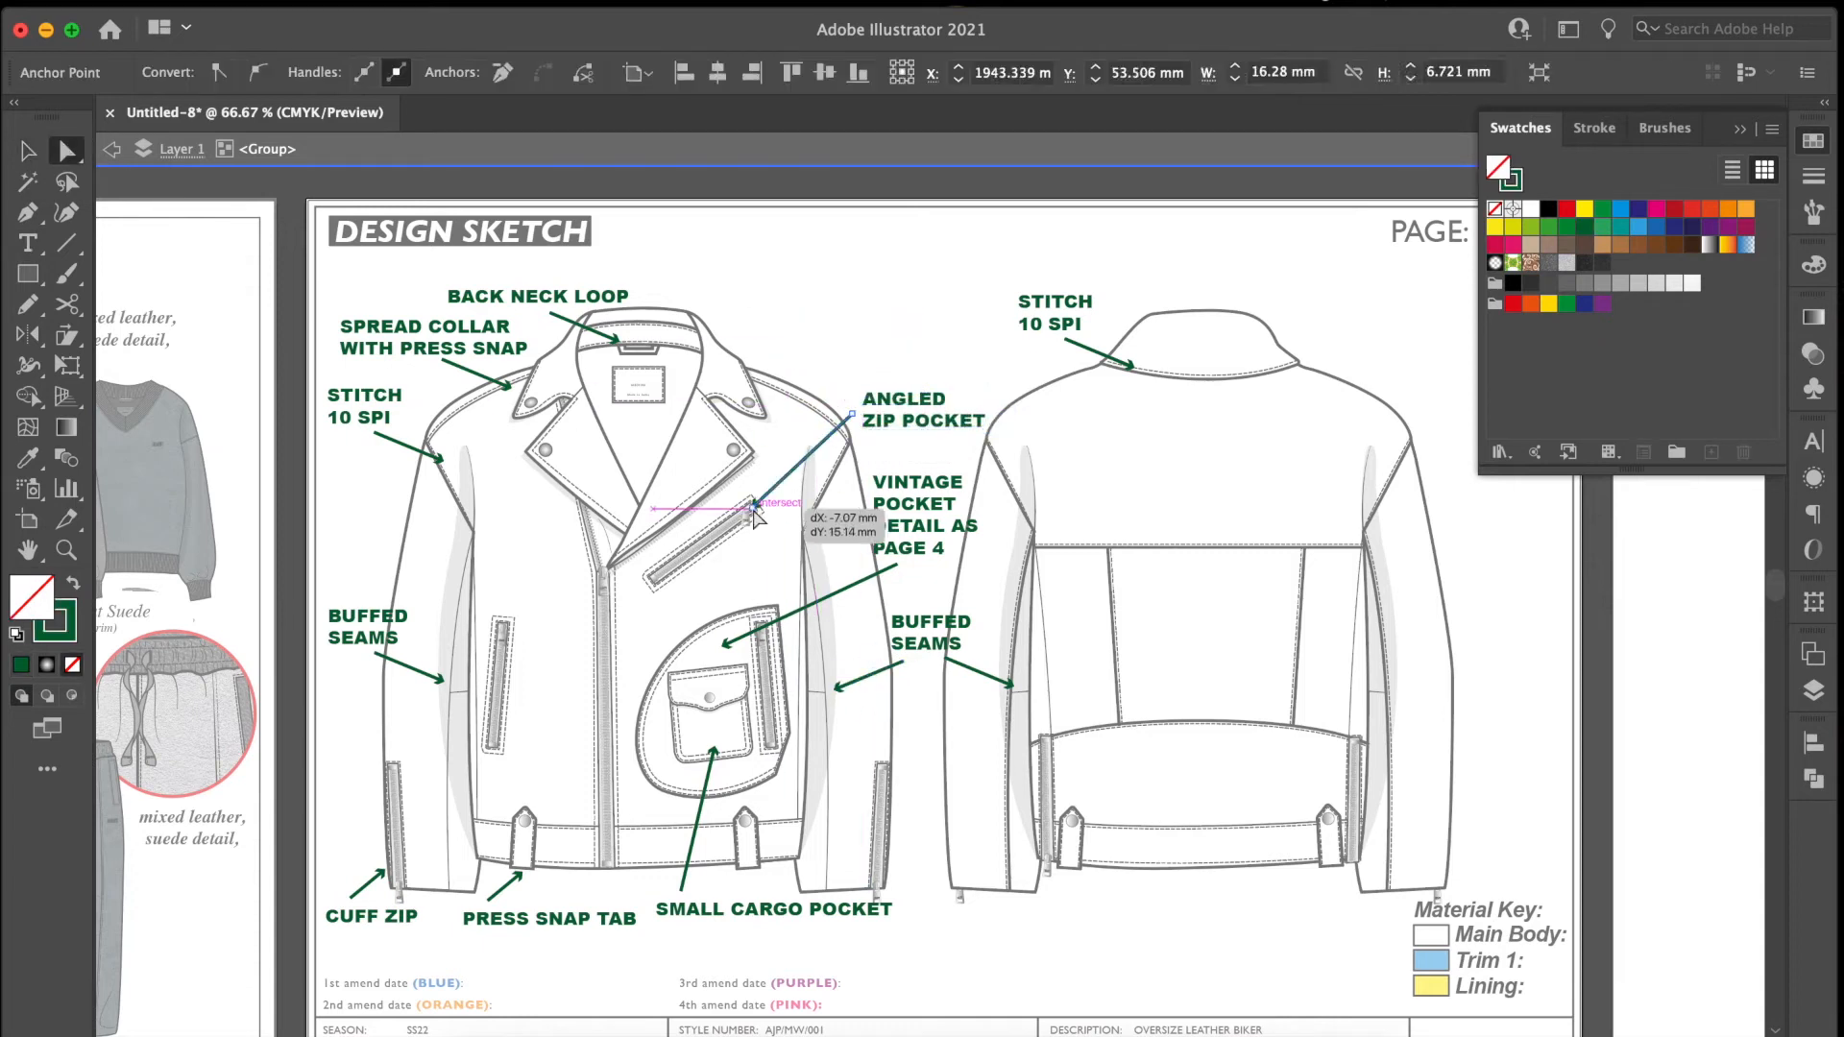
Duplicate the ANGLED ZIP POCKET label above the front shoulder and reword it as BACK NECK BRANDING on two lines.
left_click(27, 151)
left_click_drag(888, 423, 802, 357, "alt")
double_click(802, 356)
key("super+a")
type("BACK NECK BRANDING")
left_click(903, 332)
key("Return")
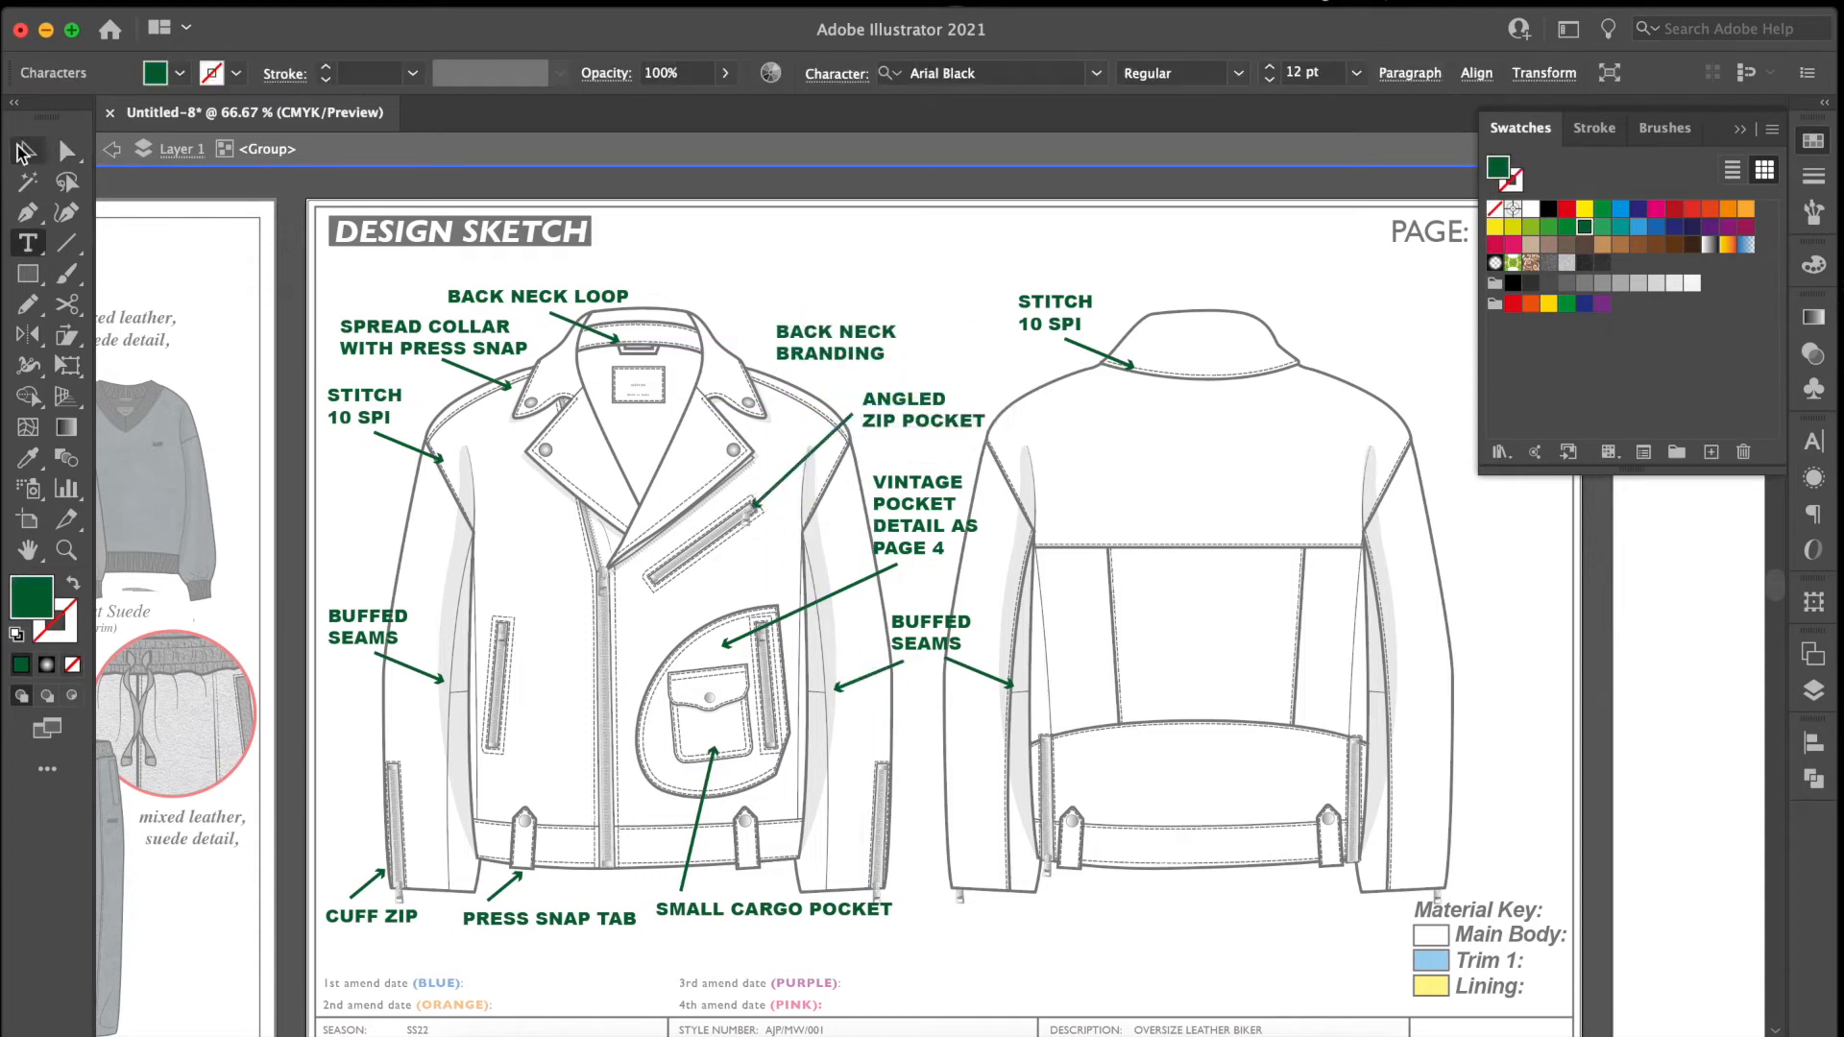
Copy an arrow to the BACK NECK BRANDING label and point its tip at the label inside the neck.
left_click(28, 150)
left_click_drag(839, 426, 791, 373, "alt")
left_click(66, 151)
left_click_drag(705, 451, 657, 386)
Move the BACK NECK BRANDING callout and the ANGLED ZIP POCKET label up and closer to the front collar.
left_click_drag(833, 337, 785, 277)
left_click_drag(802, 356, 742, 318)
left_click_drag(919, 426, 797, 389)
Duplicate the double-arrow BUFFED SEAMS callout up to shoulder level, reword it DROPPED SHOULDER and centre it between the views.
left_click_drag(1028, 607, 829, 701)
left_click_drag(912, 647, 858, 335, "alt")
type("tDROPPED SHOULDER")
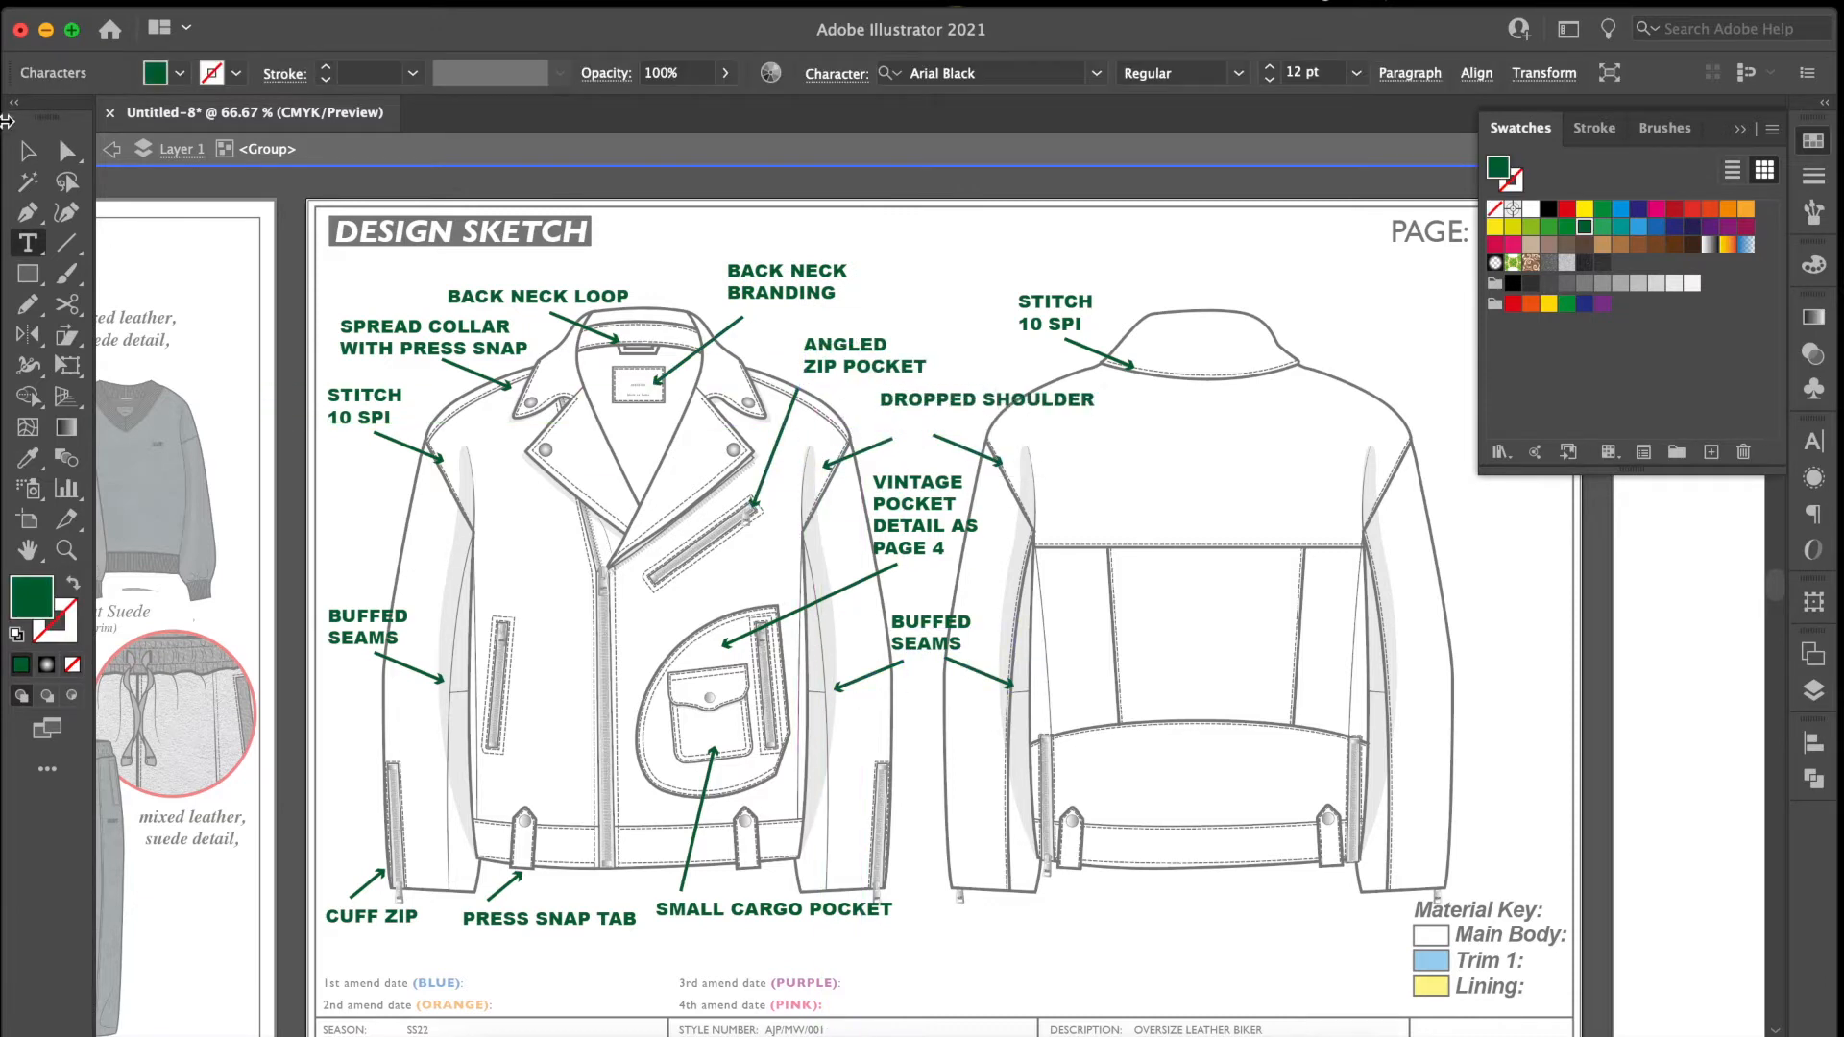
left_click(28, 151)
left_click_drag(1055, 397, 1000, 415)
Adjust the two DROPPED SHOULDER arrows to point at the front and back armhole seams.
left_click(828, 467)
left_click(66, 151)
left_click_drag(829, 465, 842, 459)
left_click_drag(962, 447, 954, 440)
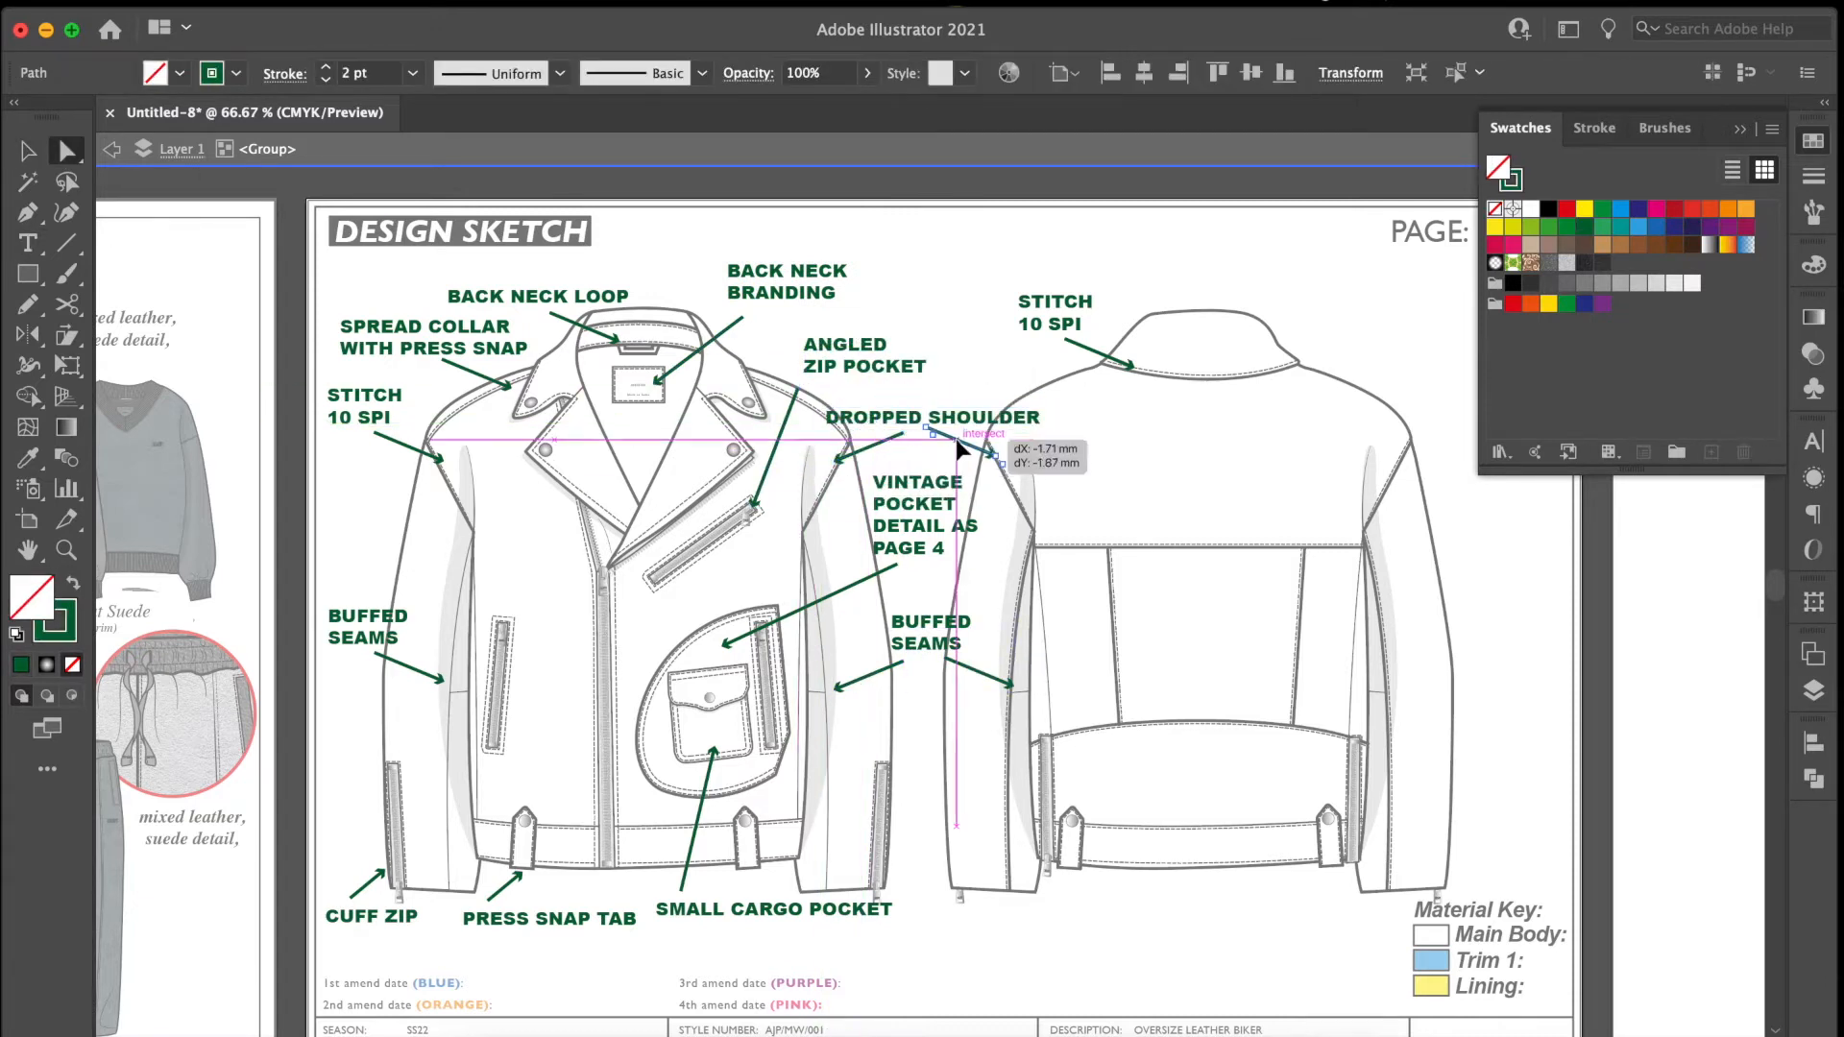
Duplicate the STITCH 10 SPI label to the far shoulder of the back view and reword it BACK PANELLING.
left_click_drag(1043, 333, 1454, 441, "alt")
scroll(1344, 442, "right", 5)
left_click(28, 243)
left_click_drag(1287, 432, 1214, 396)
type("BACK PANELLING")
Point an arrow from BACK PANELLING to the back panel seam, finish the BUFFED SEAMS callout beside the outer back sleeve, and close the swatches.
left_click(28, 151)
left_click_drag(725, 591, 662, 672)
left_click_drag(699, 637, 1131, 521, "alt")
left_click(1233, 667)
left_click(66, 151)
left_click_drag(1159, 511, 1235, 419)
left_click_drag(1273, 407, 1221, 370)
left_click(27, 151)
scroll(787, 587, "left", 3)
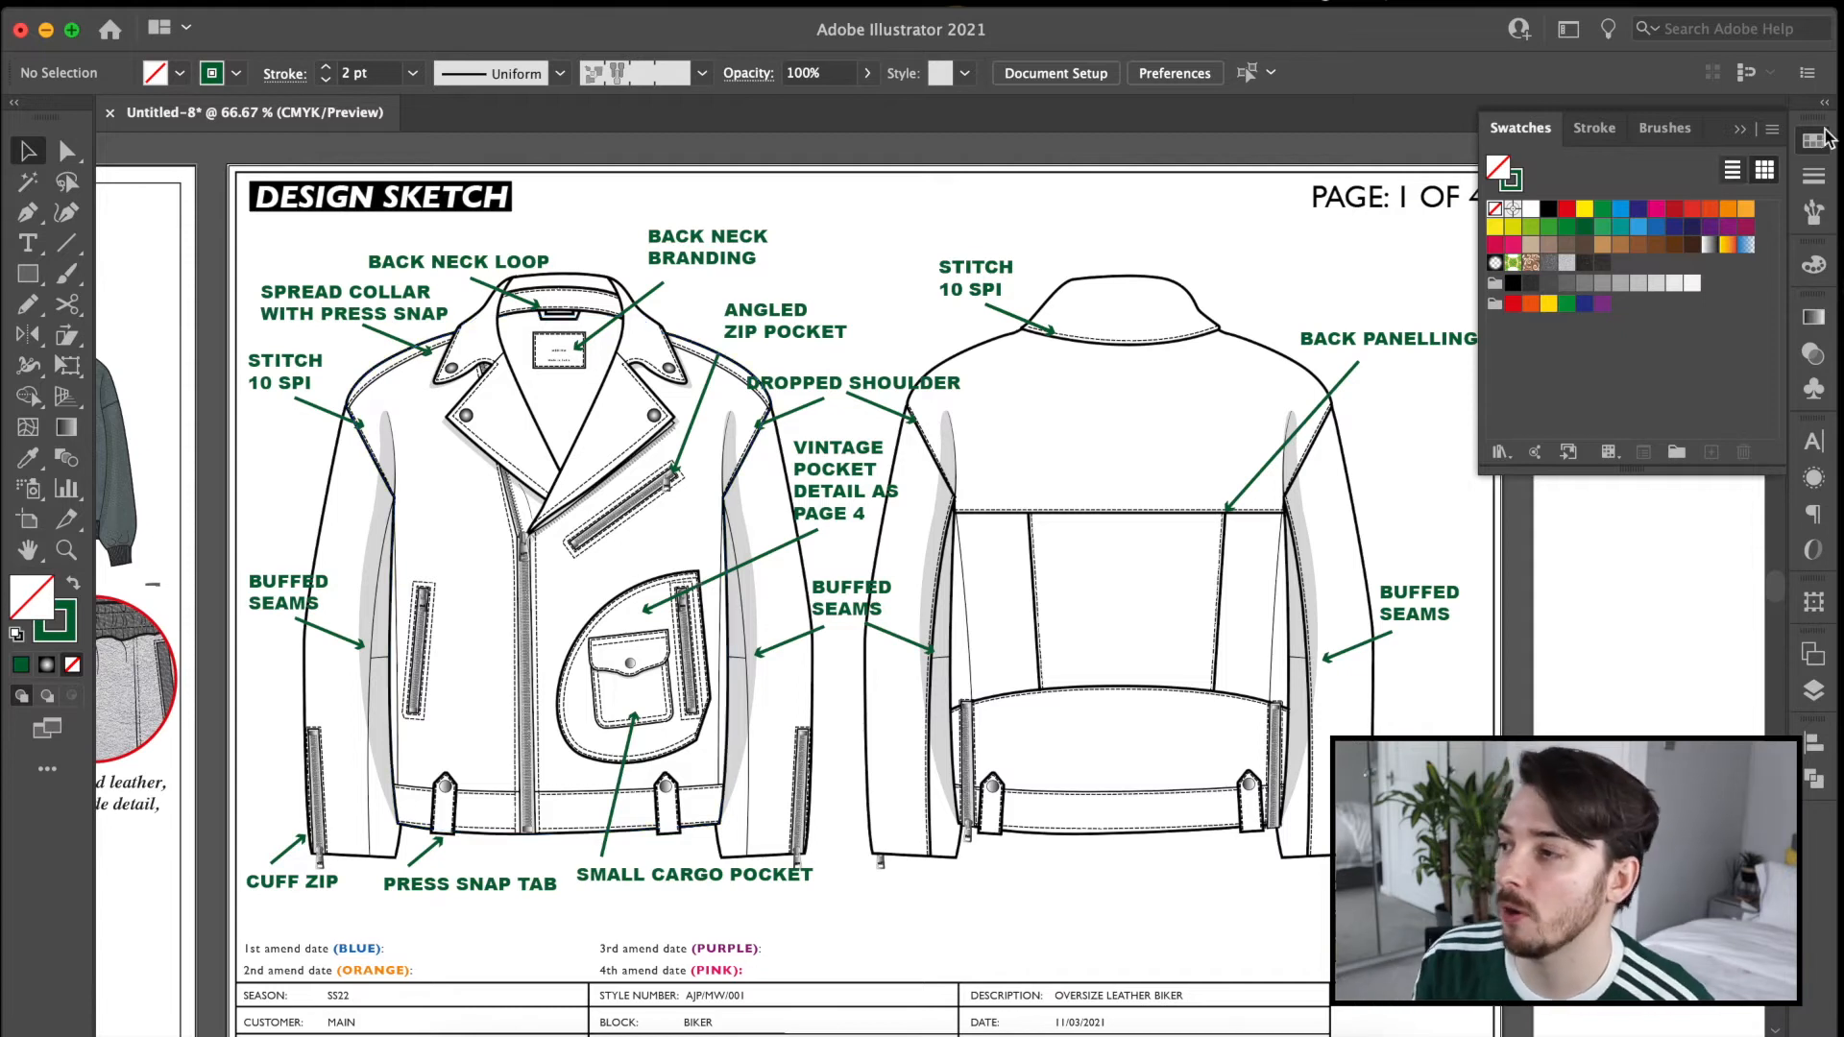
left_click(1741, 130)
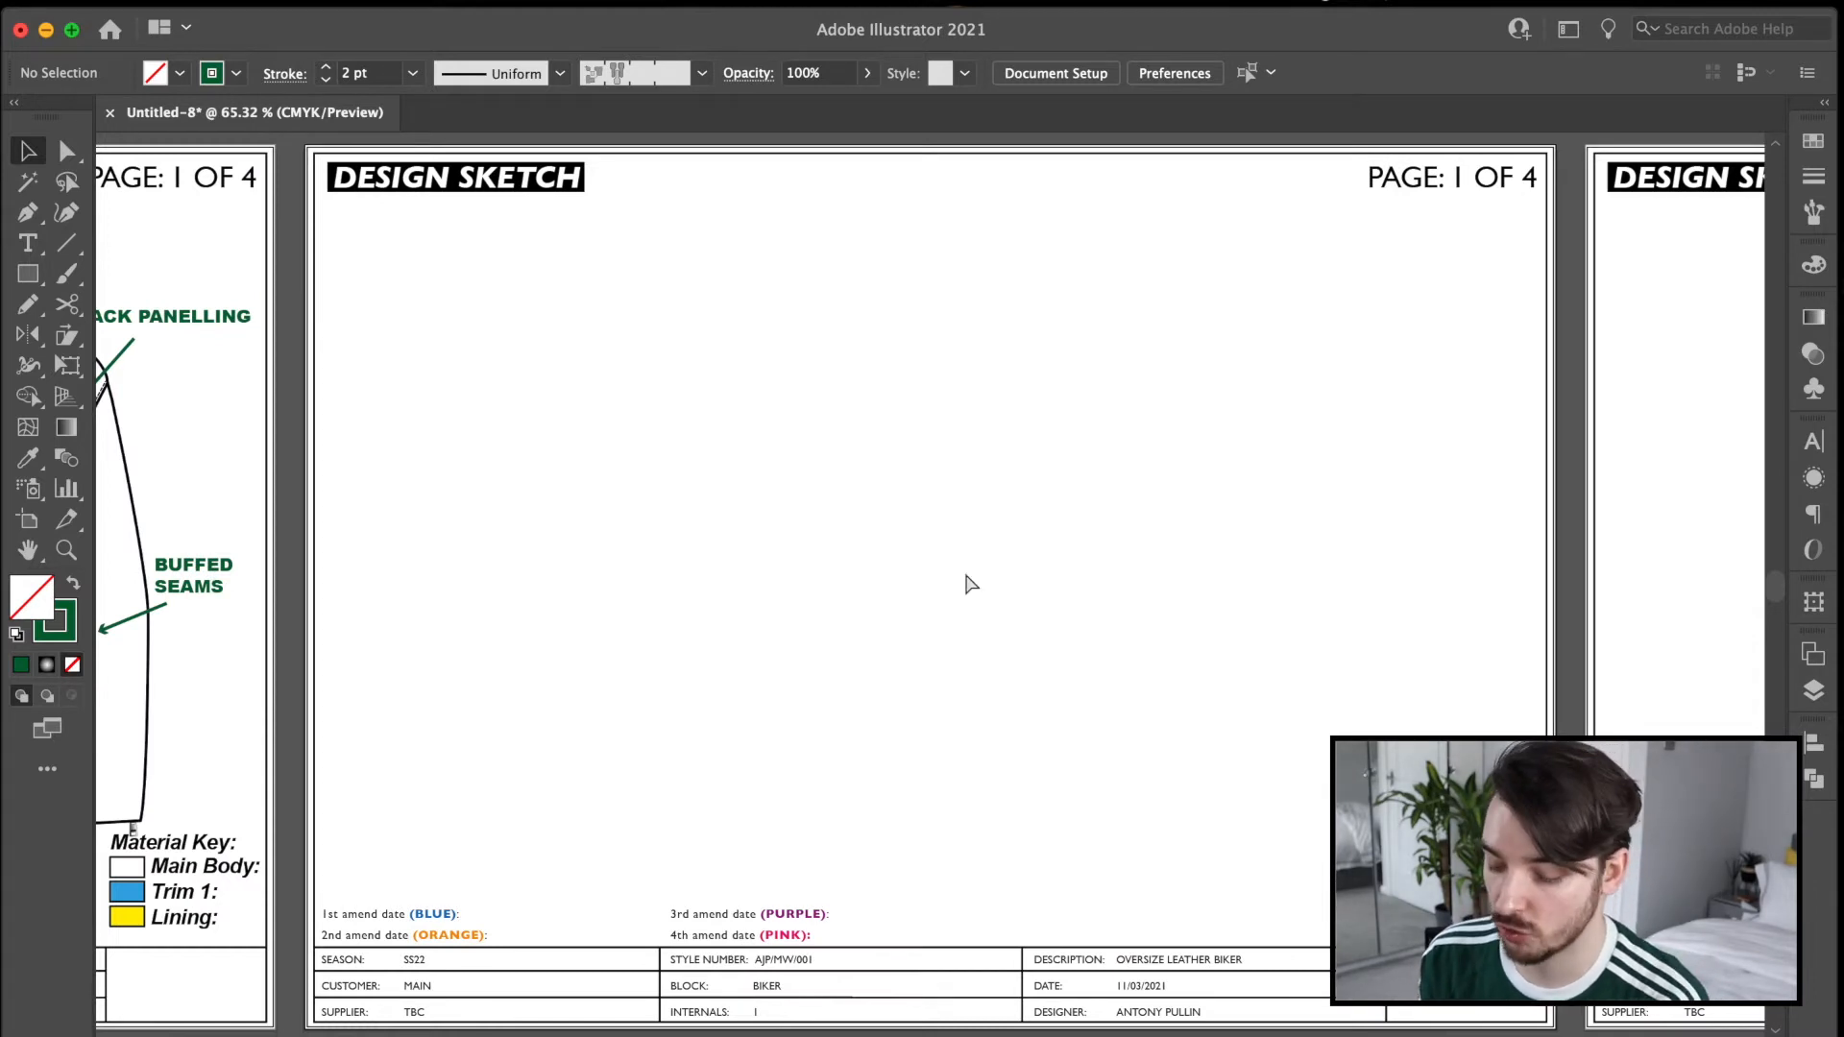
Paste the open-jacket lining drawing onto the next blank page, centre it above the amend dates and deselect it.
key("cmd+v")
left_click_drag(1109, 547, 1115, 491)
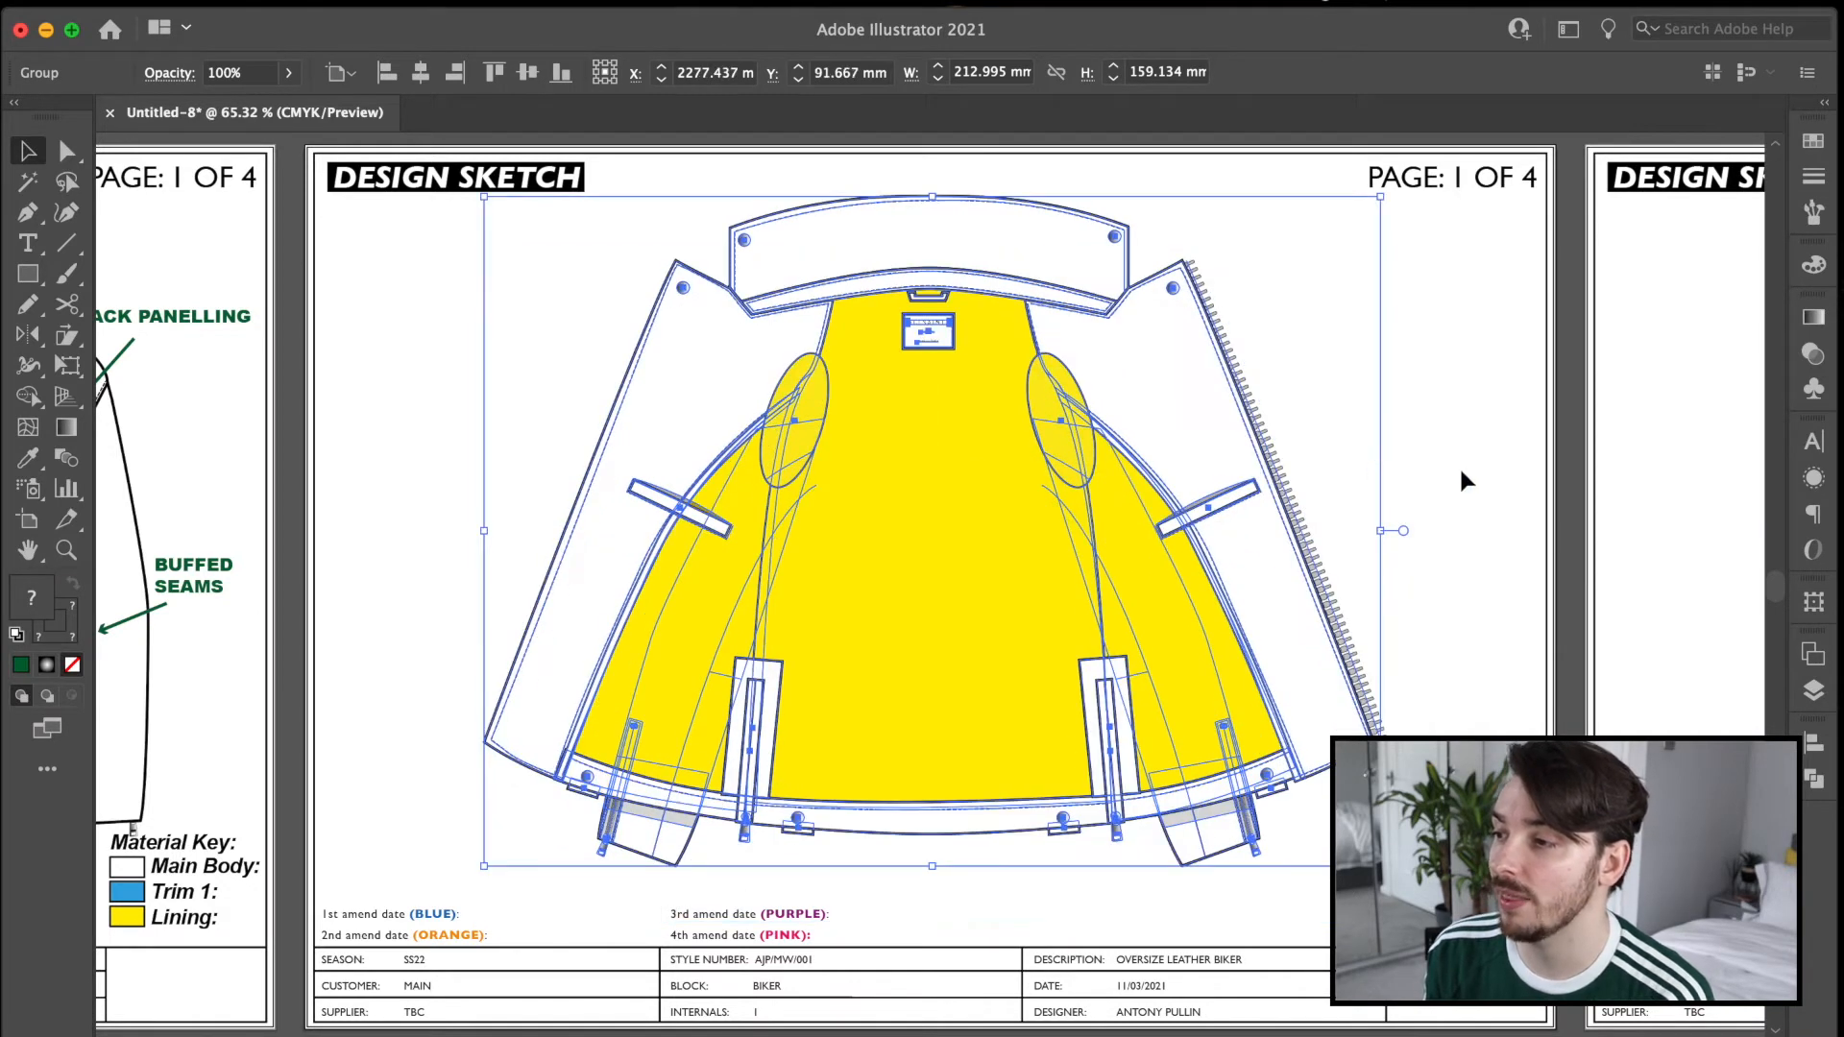
left_click(1460, 465)
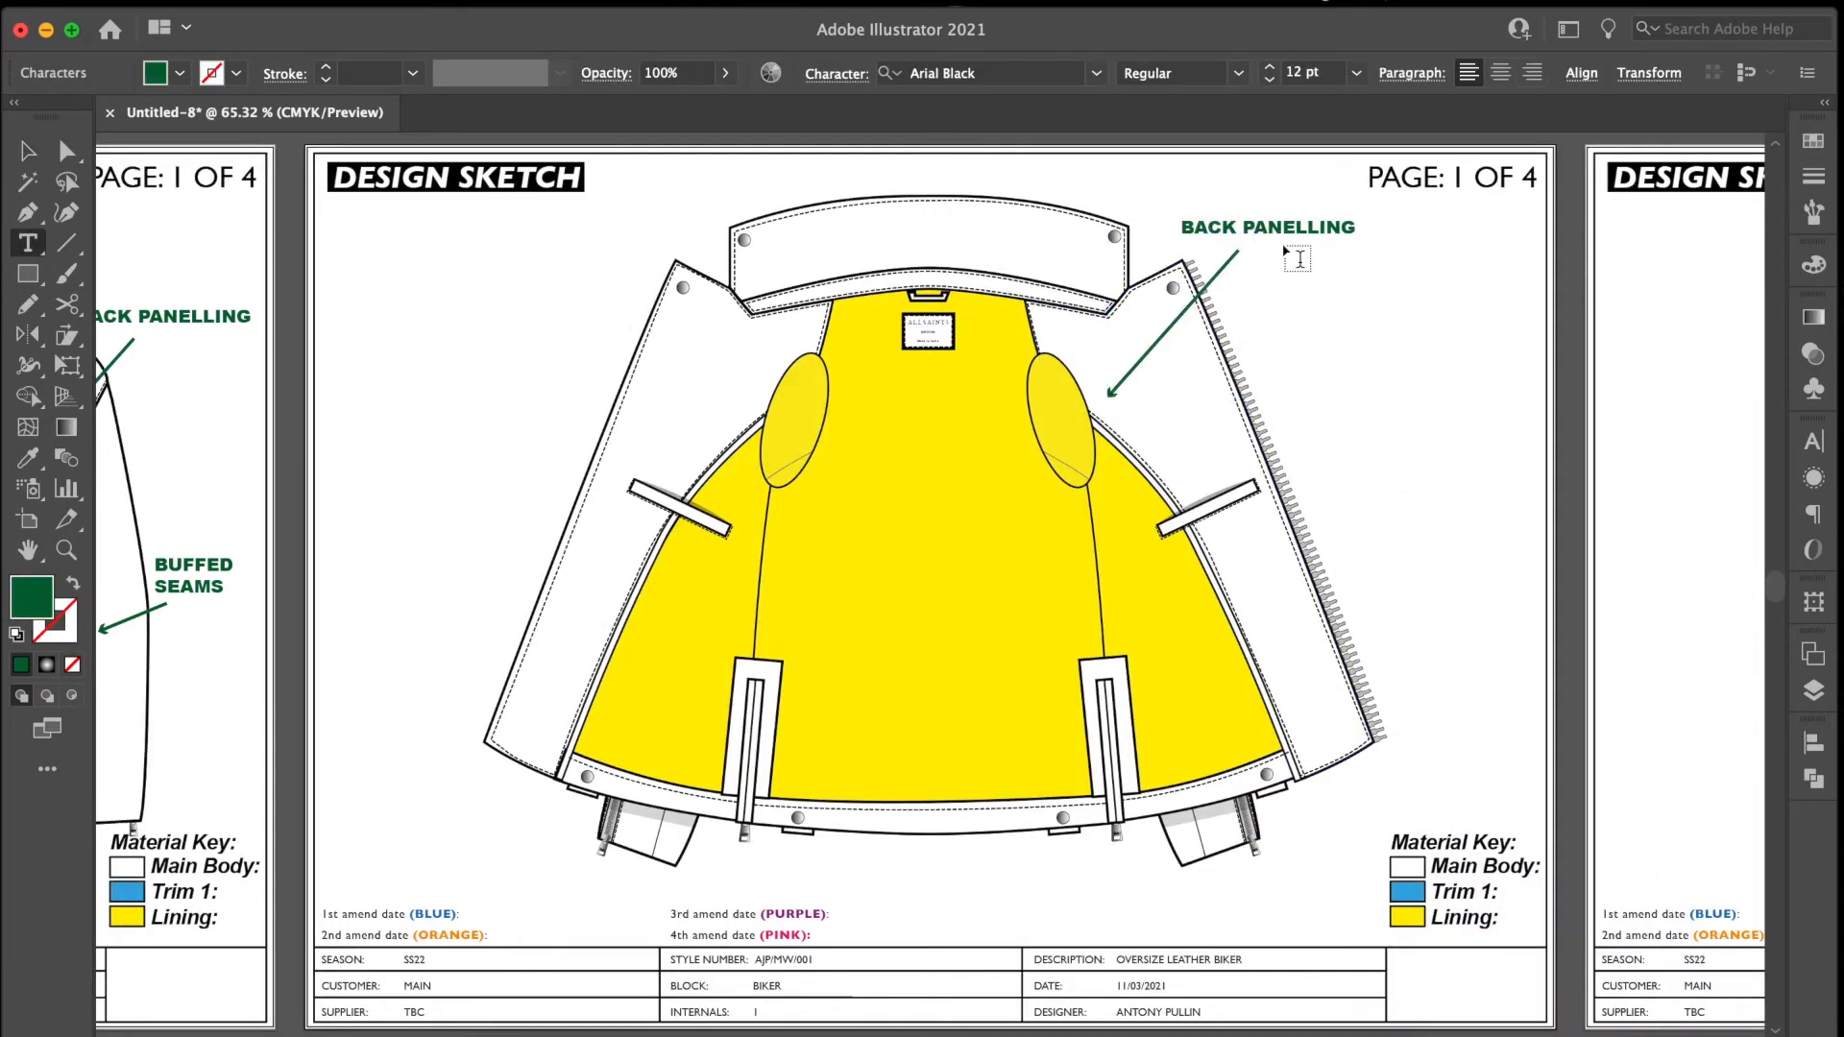
Reword the pasted BACK PANELLING label as BACK NECK LOOP and place it near the open jacket's collar.
type("NECK ;L")
left_click_drag(1242, 227, 1141, 201)
key("BackSpace")
key("BackSpace")
type("LOOP")
left_click(28, 150)
Move the arrow's tip onto the hanging loop inside the neck and shift the BACK NECK LOOP label above its tail.
left_click_drag(1178, 318, 1018, 259)
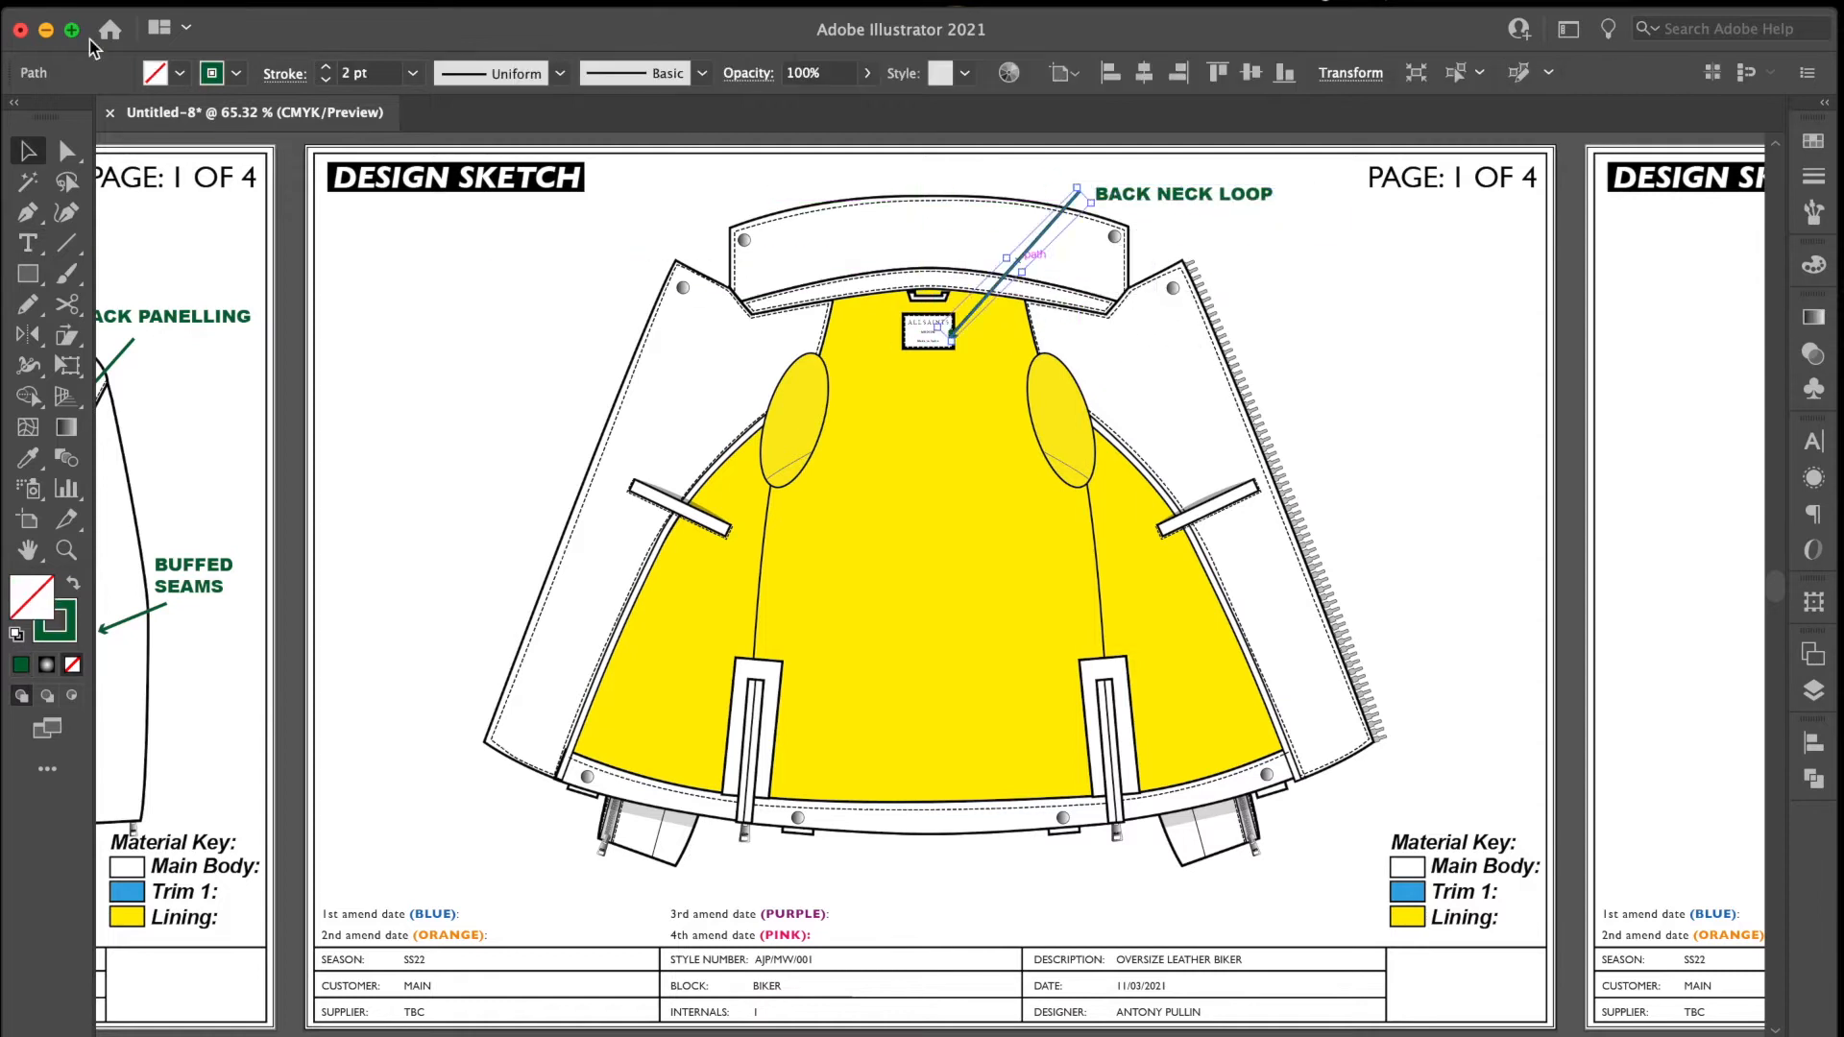
left_click(67, 151)
left_click_drag(951, 339, 946, 301)
left_click_drag(1197, 196, 1143, 173)
left_click(1119, 357)
Shift the BACK NECK LOOP label above its arrow and complete a BRANDED LABEL callout with its arrow pointing at the neck label.
left_click(28, 151)
left_click(1111, 178)
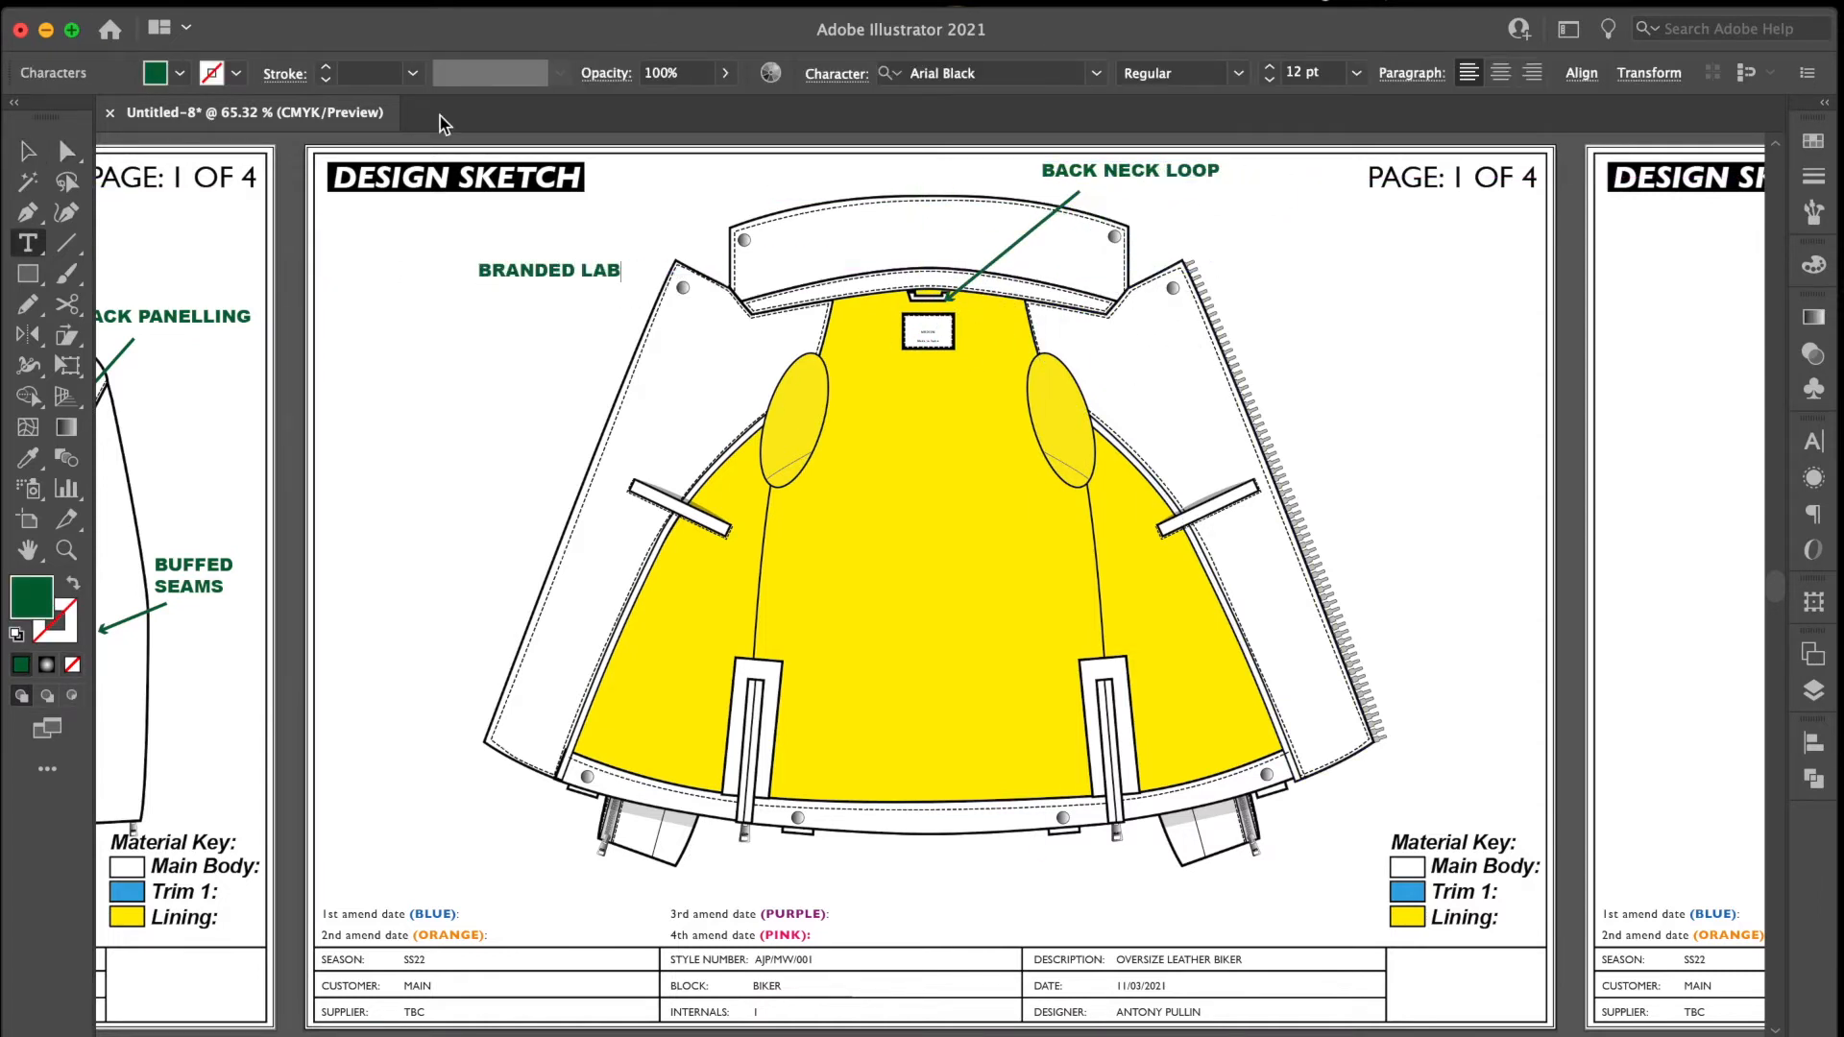
type("EL")
left_click(68, 151)
left_click_drag(1080, 197, 645, 292)
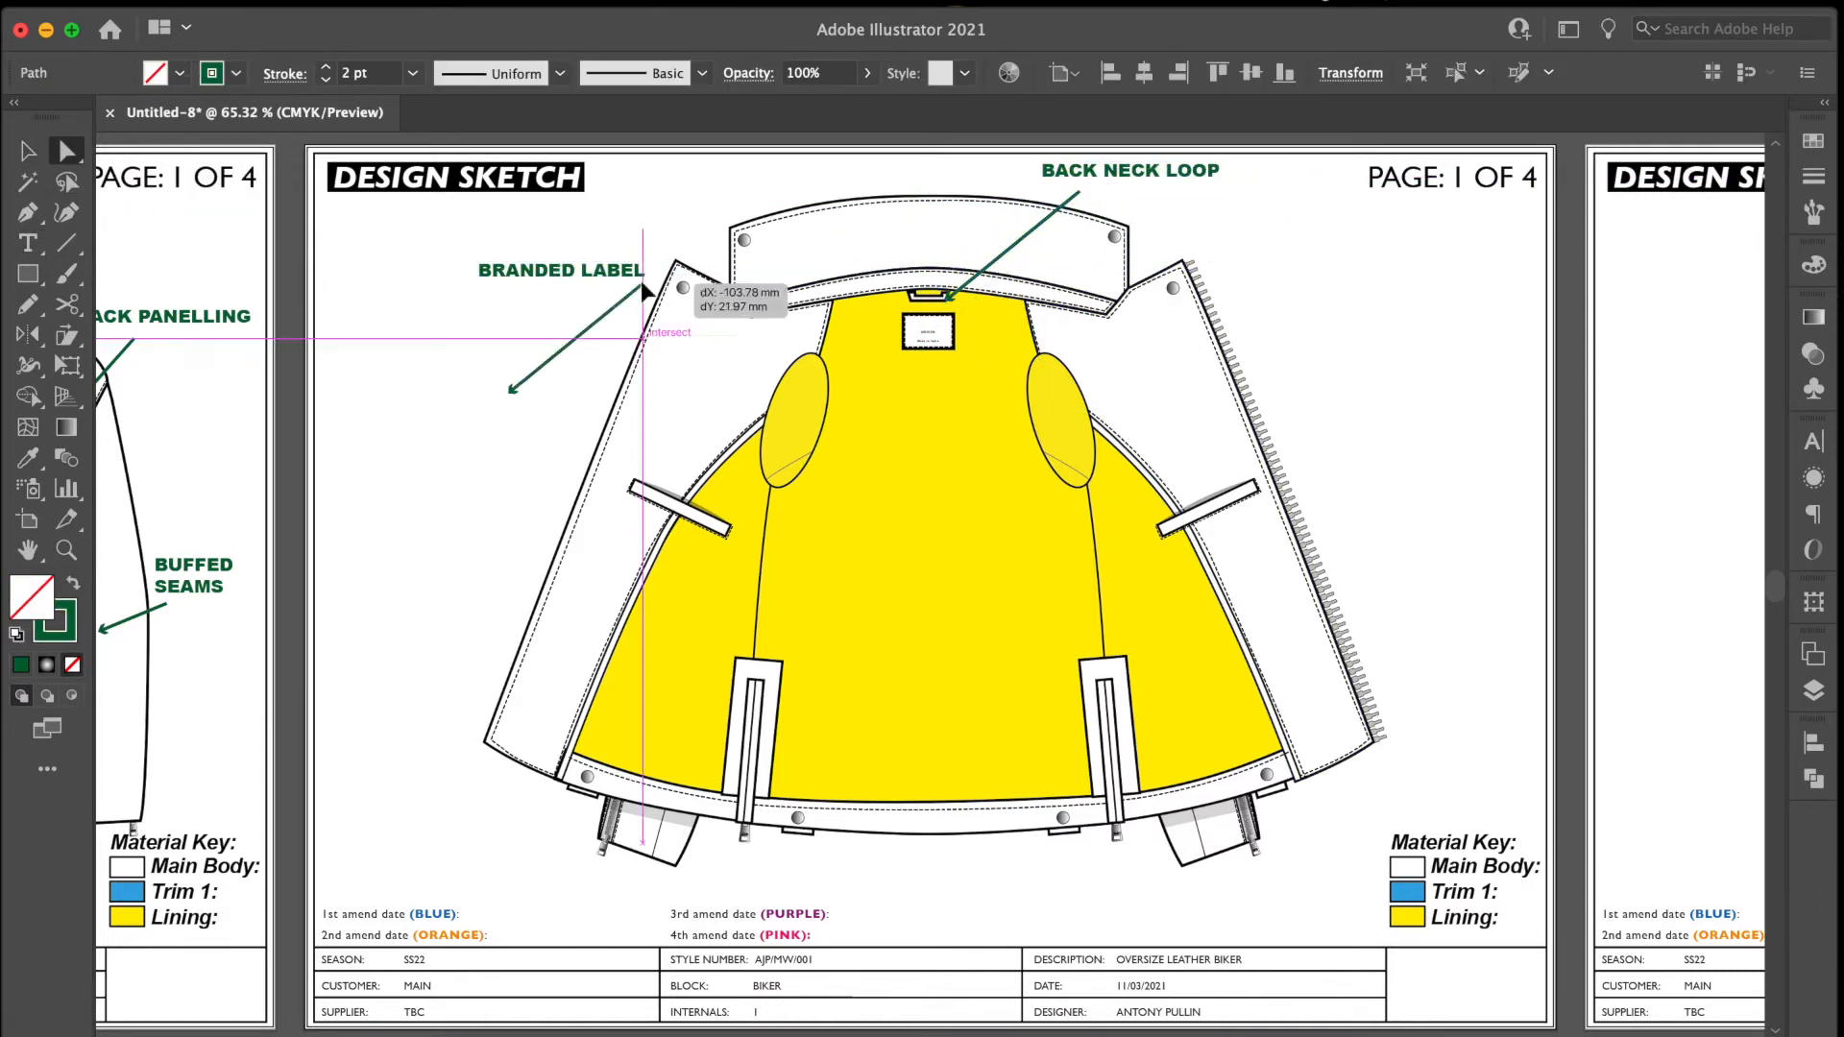
left_click_drag(512, 389, 893, 333)
Group the BRANDED LABEL and BACK NECK LOOP callouts and open the group for editing.
left_click(28, 151)
left_click(562, 271, "shift")
left_click(1189, 175, "shift")
left_click(1051, 215, "shift")
key("super+g")
double_click(612, 272)
left_click(614, 273)
Duplicate the BRANDED LABEL callout below as STITCH DETAIL 10 SPI and point its arrow at the facing's inner stitched edge.
left_click(682, 291, "shift")
left_click_drag(683, 291, 649, 352)
left_click(67, 151)
left_click_drag(860, 393, 722, 439)
left_click(28, 243)
left_click_drag(601, 333, 447, 298)
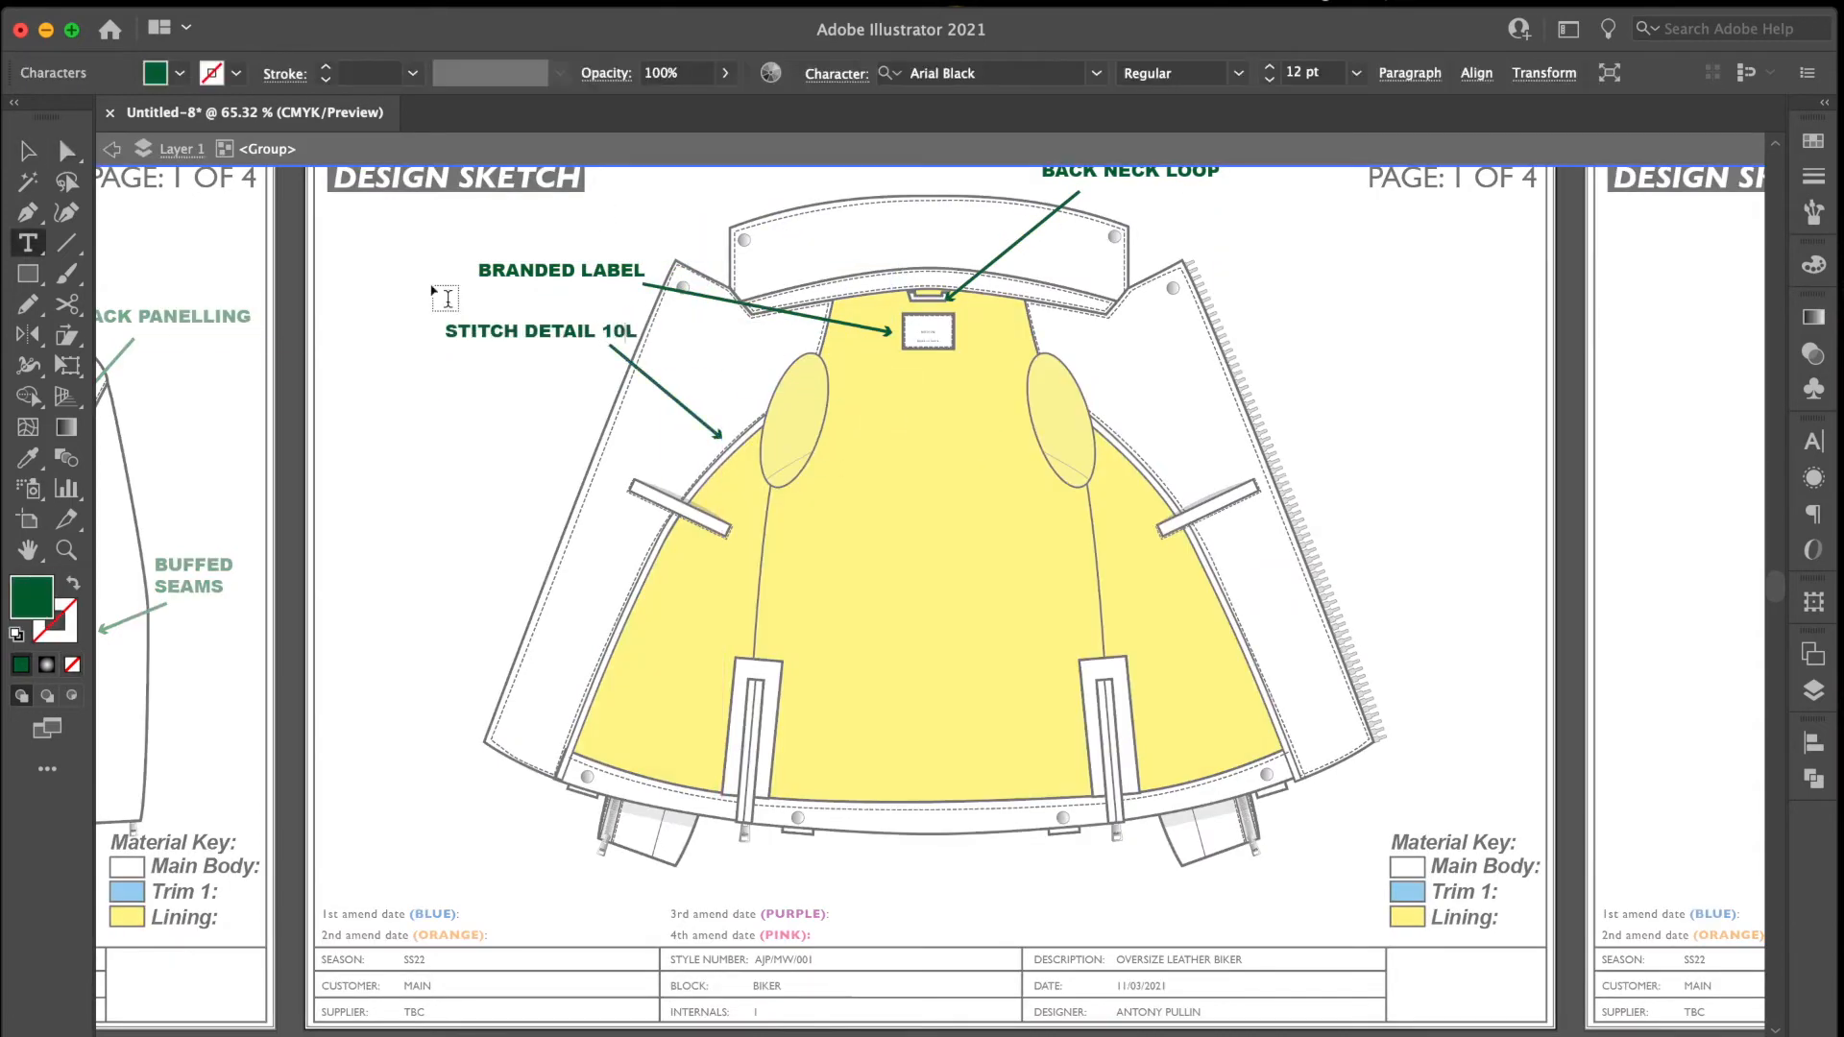
Duplicate the stitch callout below as a two-line TIO STITCH WELT POCKET label with its arrow on the welt pocket.
left_click(28, 151)
left_click(628, 364, "shift")
left_click_drag(547, 340, 506, 439)
left_click(67, 151)
left_click_drag(693, 531, 651, 489)
left_click(28, 243)
left_click_drag(482, 445, 493, 270)
type("TIO STITCH WELT POCKET")
left_click(538, 424)
key("Return")
Add a LEATHER FACING callout under the welt pocket label, with its arrow pointing at the front facing.
left_click(67, 151)
left_click_drag(506, 439, 507, 328)
left_click(28, 151)
left_click(499, 450, "shift")
left_click(28, 243)
left_click(514, 553)
type("LEATHER FACING")
Copy the LEATHER FACING callout below the jacket hem and point its arrow at the hem facing.
left_click(28, 151)
left_click_drag(487, 537, 931, 899)
left_click(561, 574, "shift")
left_click(1011, 932)
key("a")
left_click_drag(930, 900, 834, 818)
key("v")
left_click(879, 872)
Copy the hem callout sideways, reword it as BACK OF TAB and aim it at the hem tab's snap.
left_click_drag(879, 882, 1222, 896)
double_click(1045, 903)
key("ctrl+a")
type("BACK OF TAB")
key("Escape")
Reword the next hem callout as BACK OF ZIP and point its arrow at the end of the zip.
double_click(1222, 896)
left_click_drag(1248, 895, 1287, 864)
type("ZIP")
key("Escape")
left_click_drag(837, 837, 1172, 880)
key("a")
key("v")
key("a")
key("v")
Add a LEATHER PIPING callout beside the lower front corner, with its arrow on the lining's piped edge.
left_click_drag(885, 879, 1436, 785)
double_click(1474, 779)
type("PIPINGa")
left_click_drag(1385, 724, 1278, 724)
Correct the first word of the STITCH WELT POCKET label to TOP.
key("t")
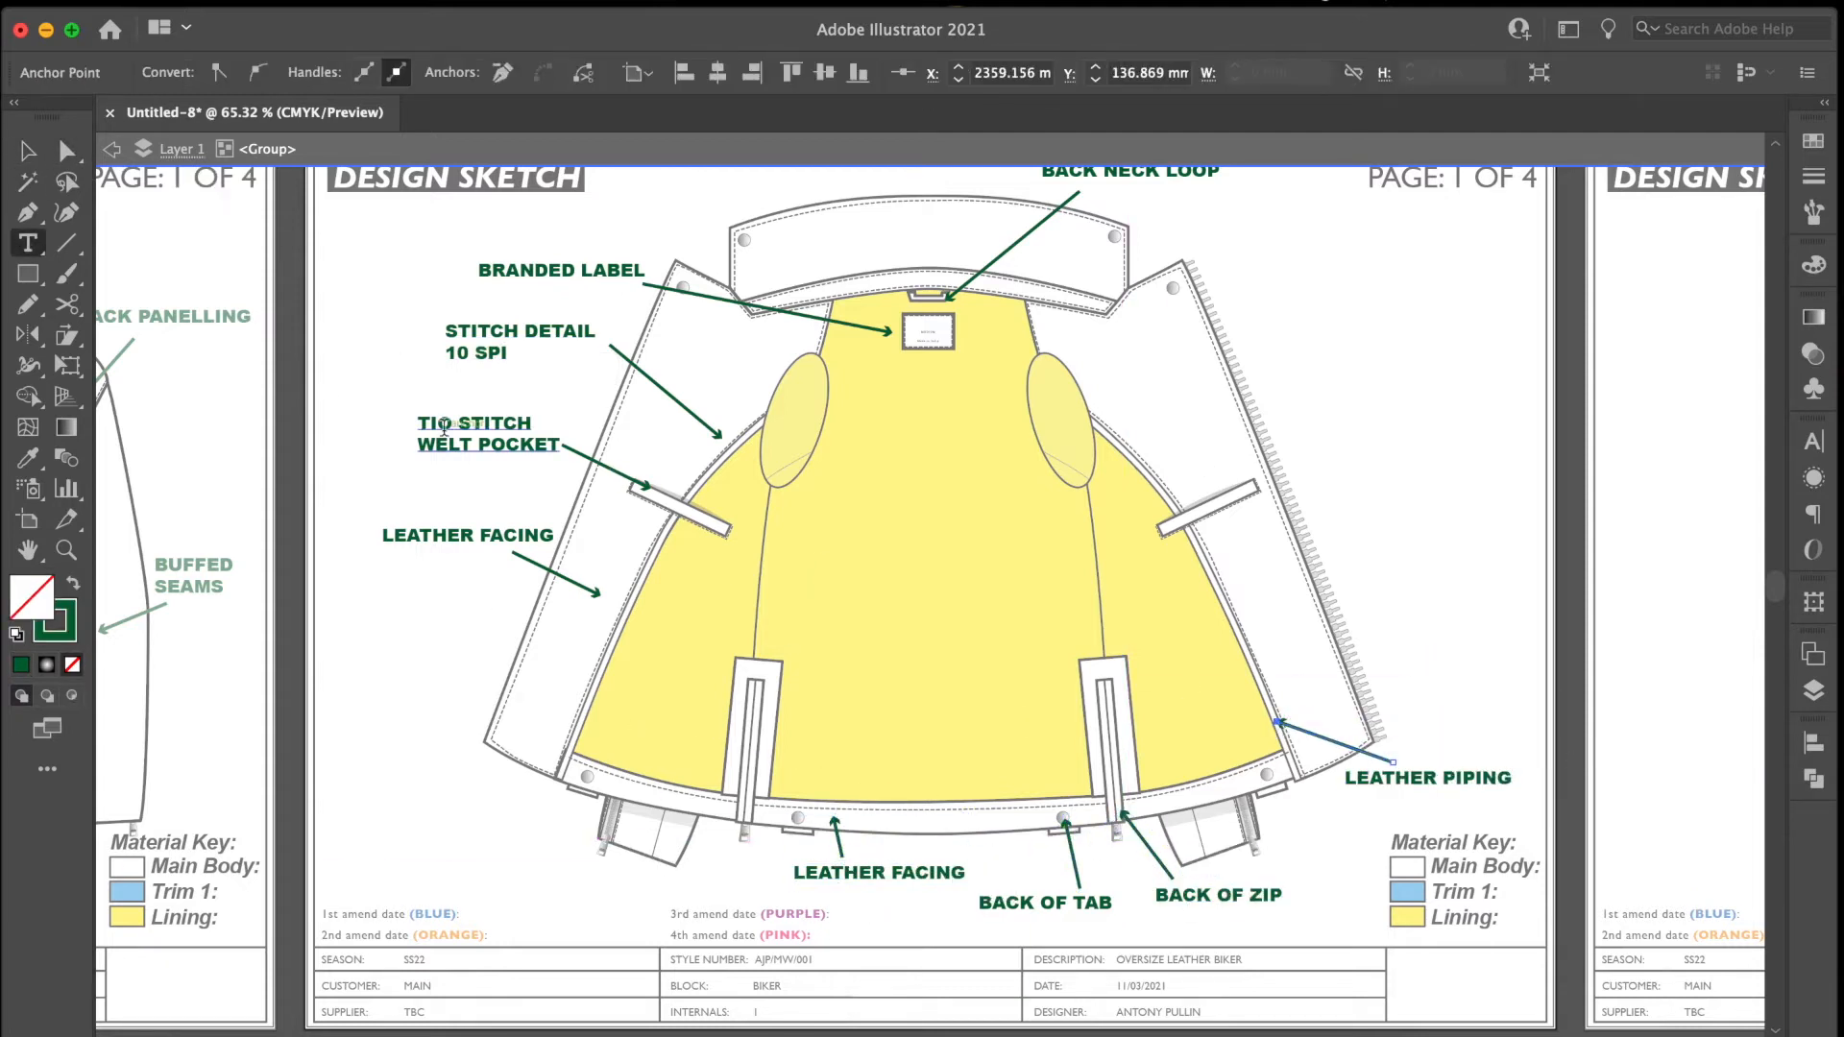
double_click(439, 425)
type("TOP")
key("Escape")
Copy the TOP STITCH WELT POCKET and STITCH DETAIL 10 SPI callouts to the zip-side facing and re-aim their arrows at its details.
left_click(609, 469, "shift")
left_click_drag(609, 469, 1552, 461)
left_click_drag(1482, 480, 1250, 477)
left_click_drag(462, 351, 1306, 322)
left_click_drag(1245, 484, 1216, 358)
key("a")
left_click_drag(1198, 371, 1223, 370)
Duplicate the stitch detail callout above as PRESS SNAP and point its arrow at the snap on the zip-side facing's upper corner.
key("v")
left_click(1288, 308)
left_click_drag(1288, 307, 1226, 252)
double_click(1268, 250)
key("super+a")
type("PRESS SNAP")
key("Escape")
mouse_move(1265, 328)
left_mouse_down()
mouse_move(1211, 262)
mouse_move(1164, 298)
mouse_move(1287, 317)
left_mouse_up()
key("a")
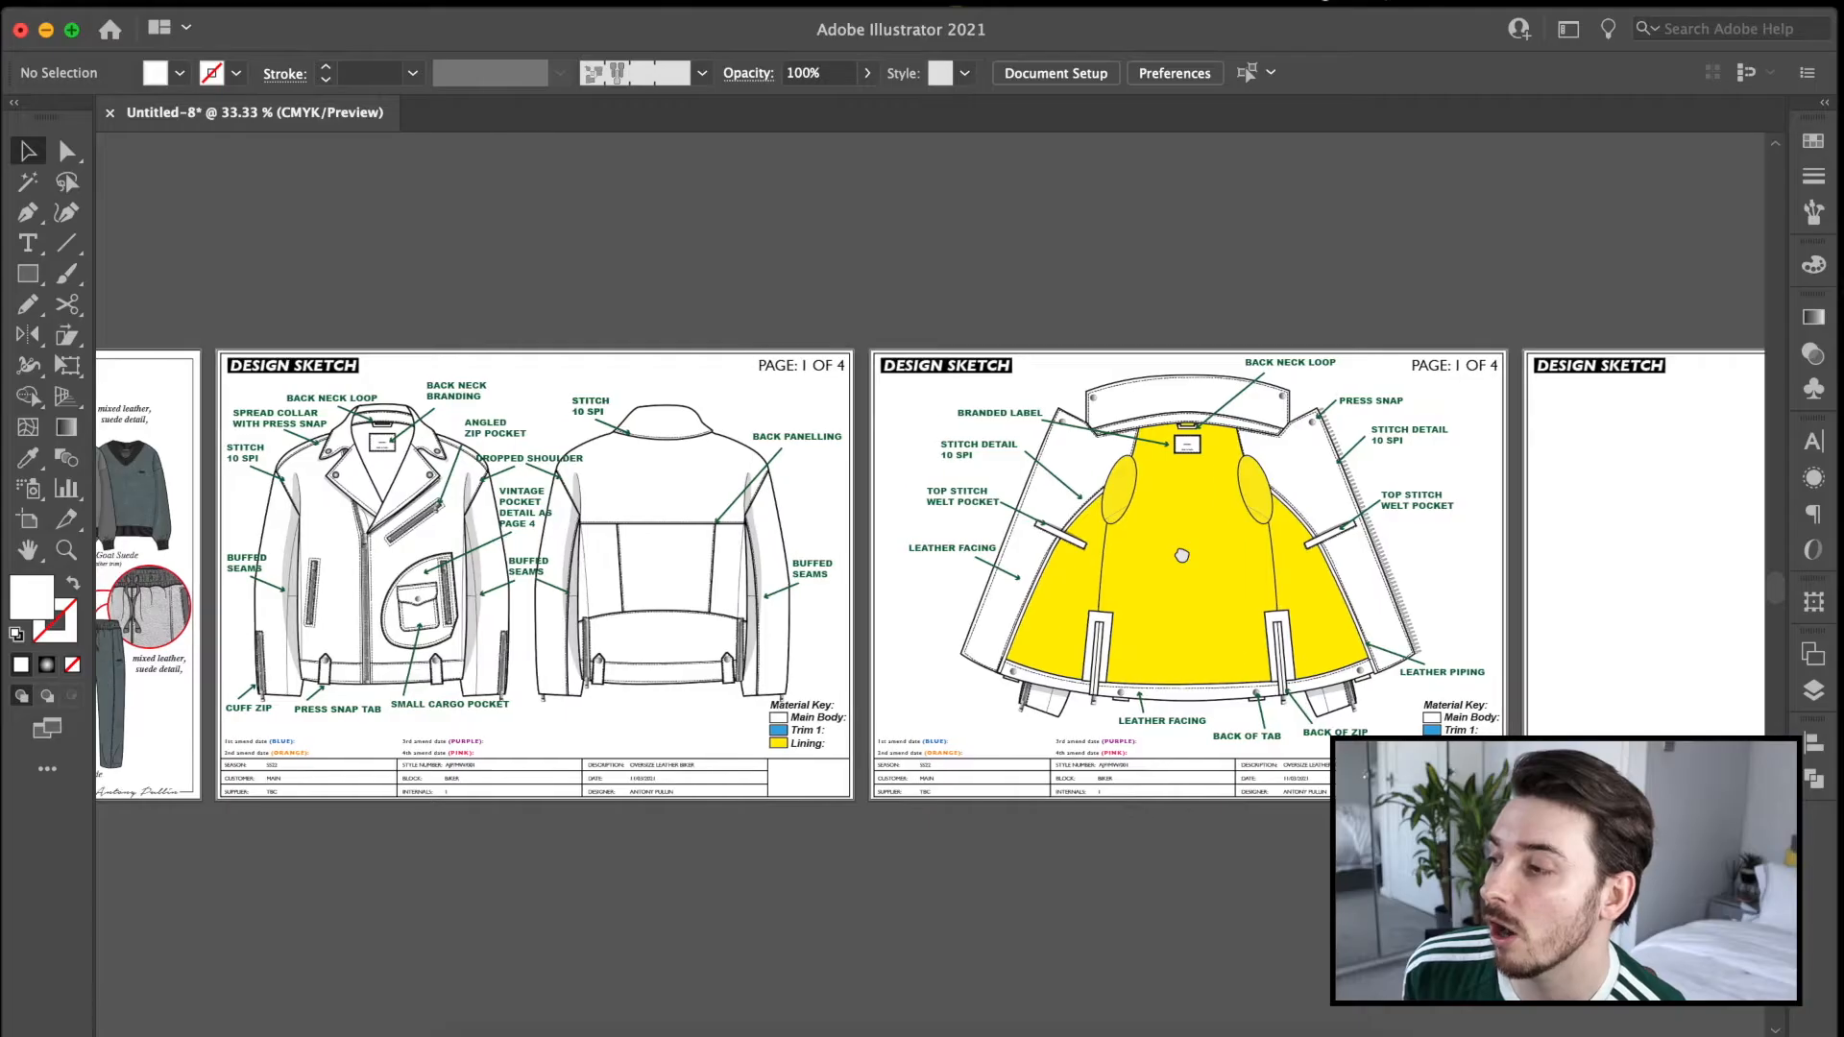
Copy the front and back jacket drawings from the first design sketch page and paste them onto the blank third one.
left_click(684, 579)
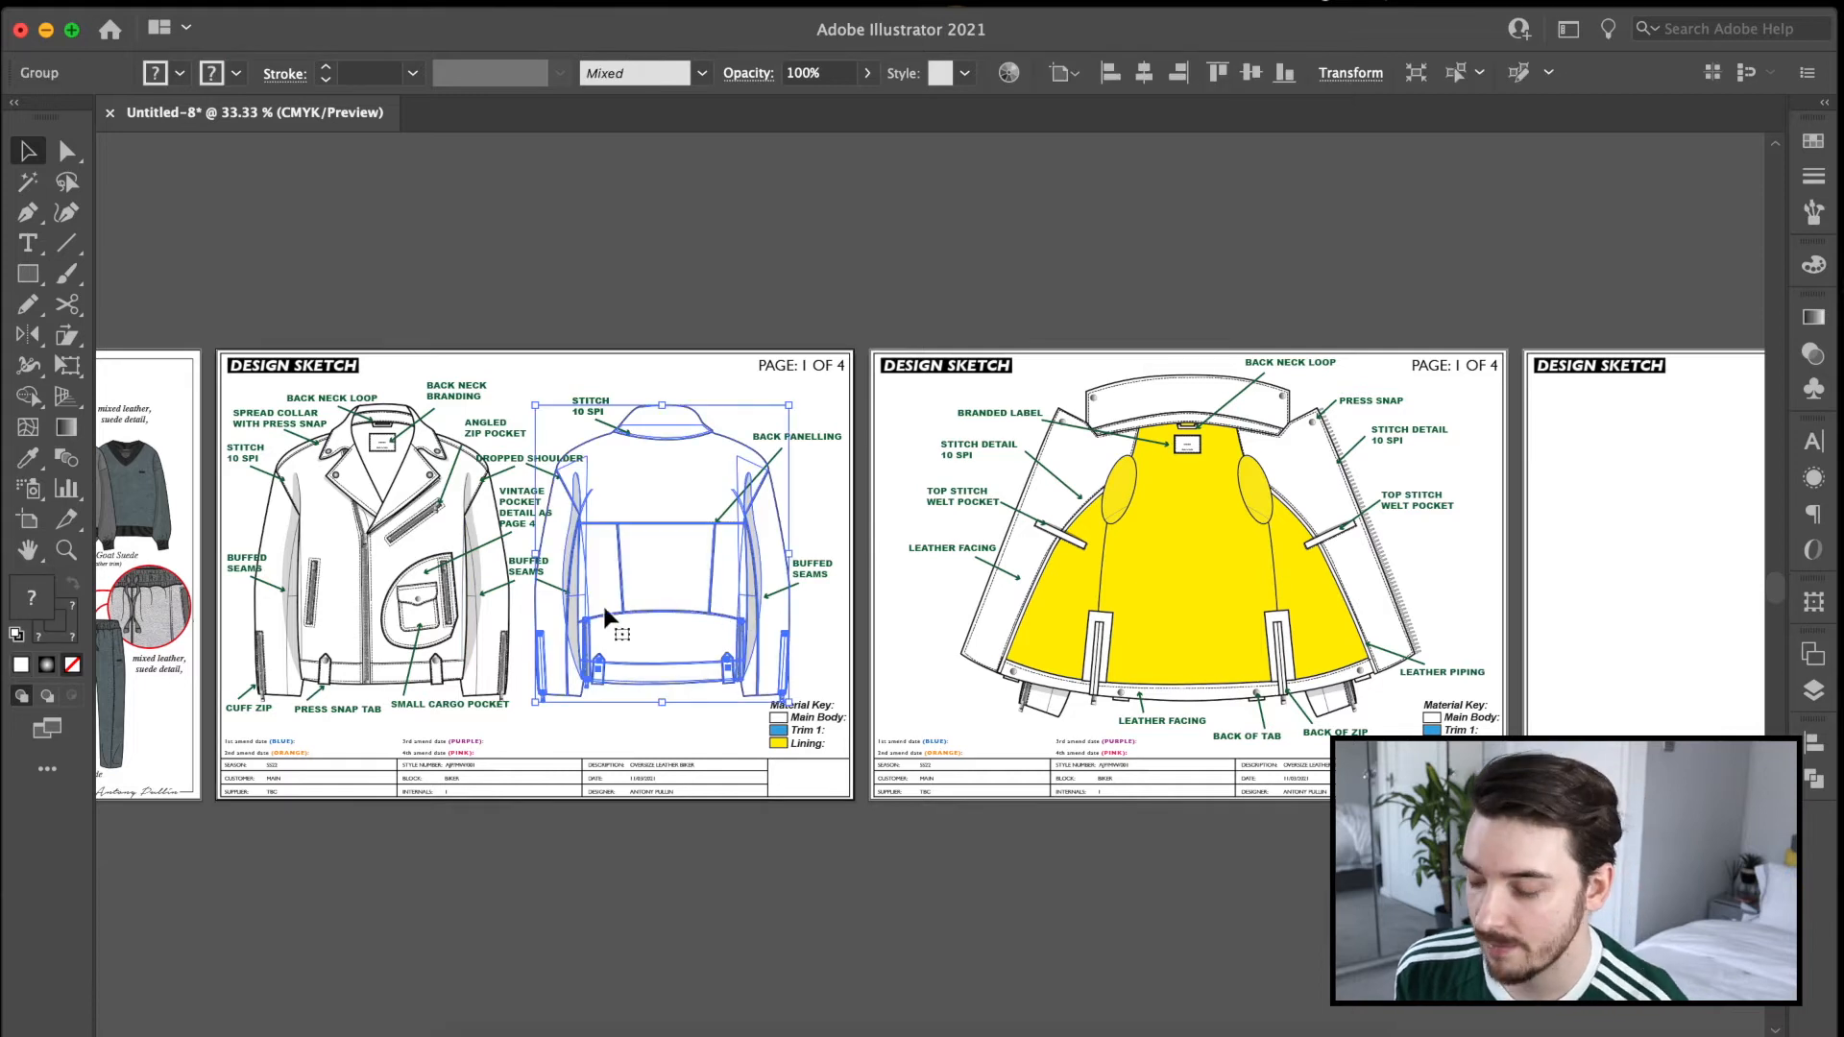
left_click(496, 609, "shift")
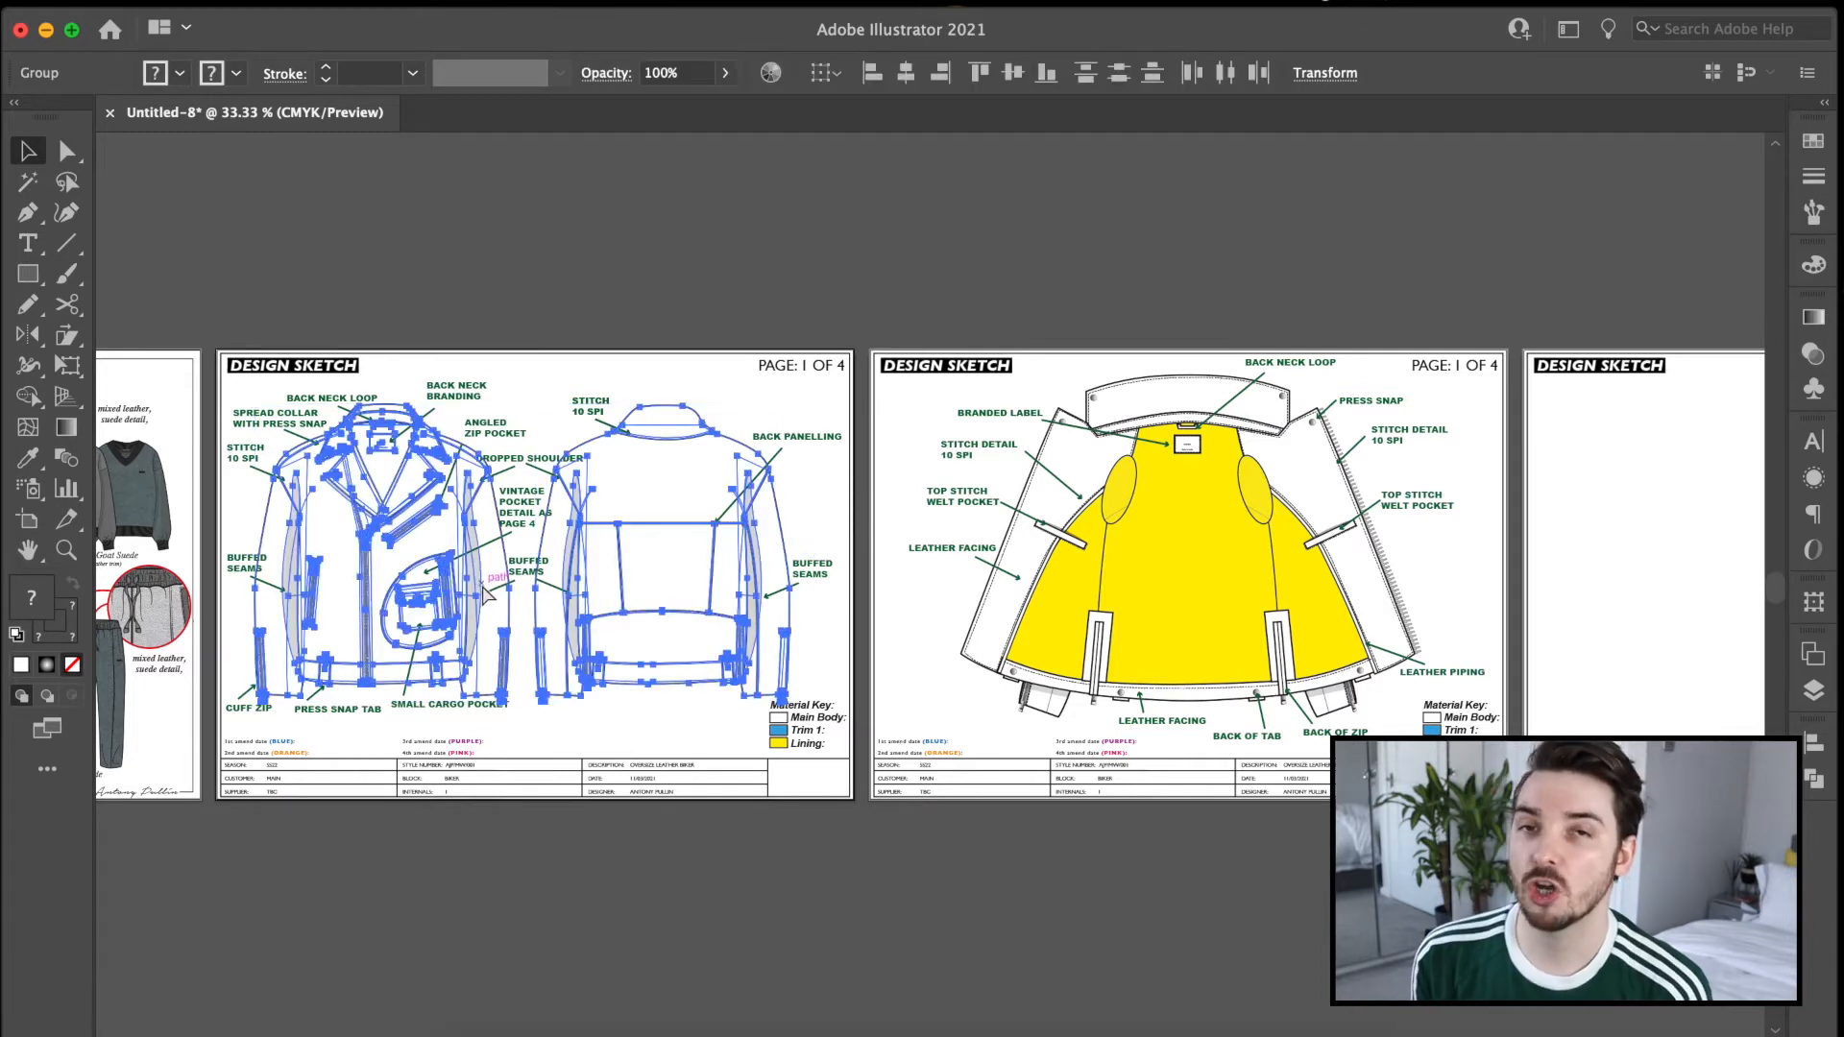
key("Delete")
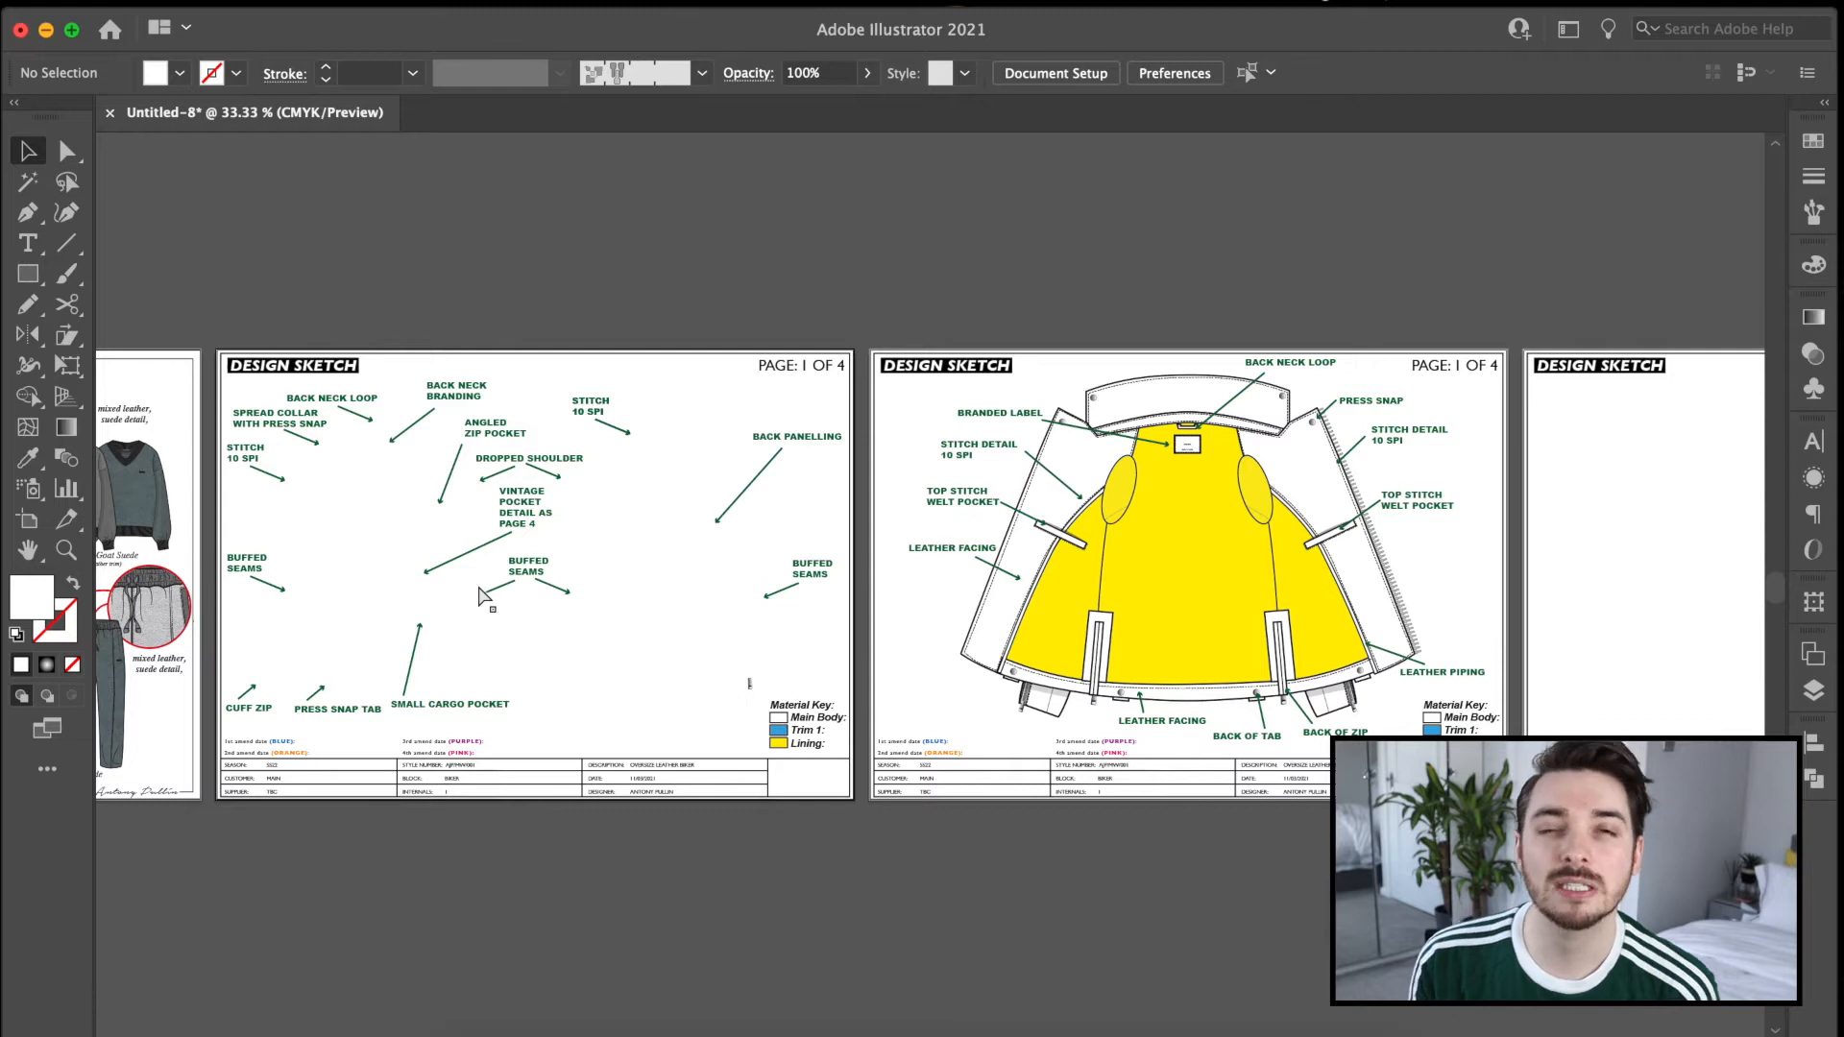
key("super+z")
key("super+c")
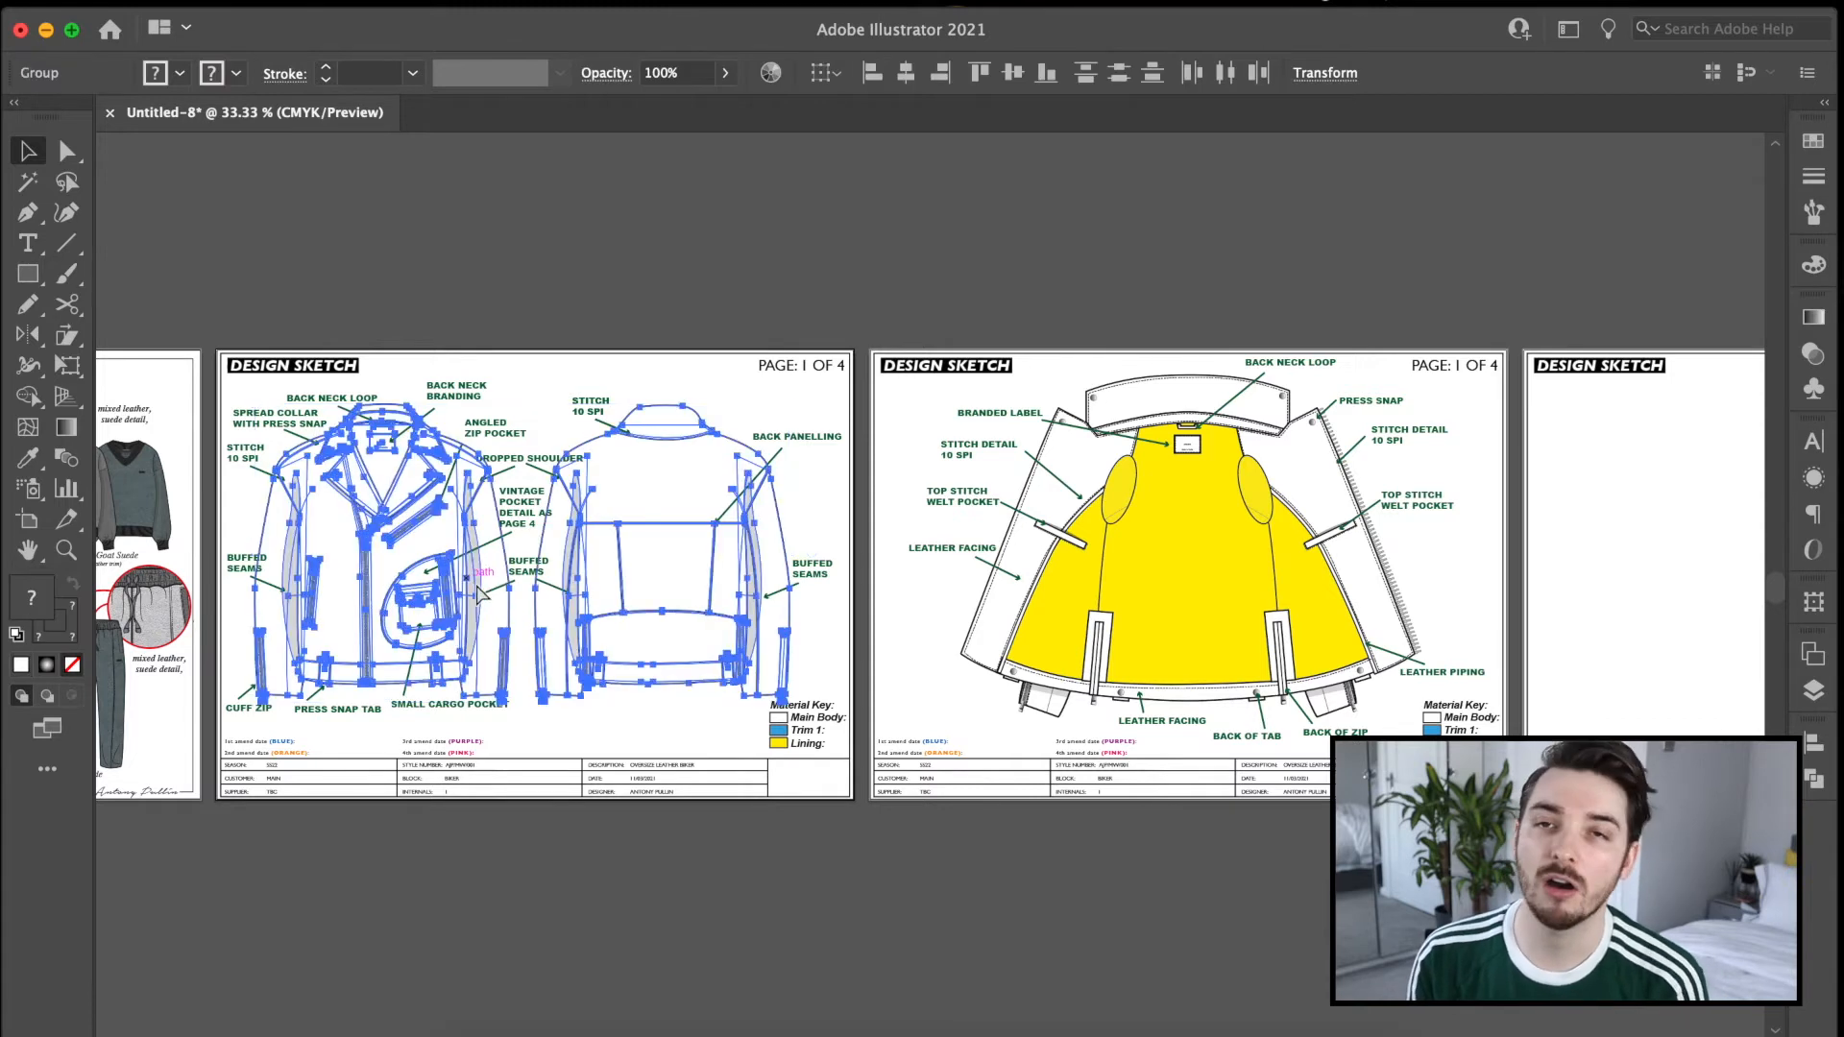
left_click_drag(1639, 589, 1186, 581)
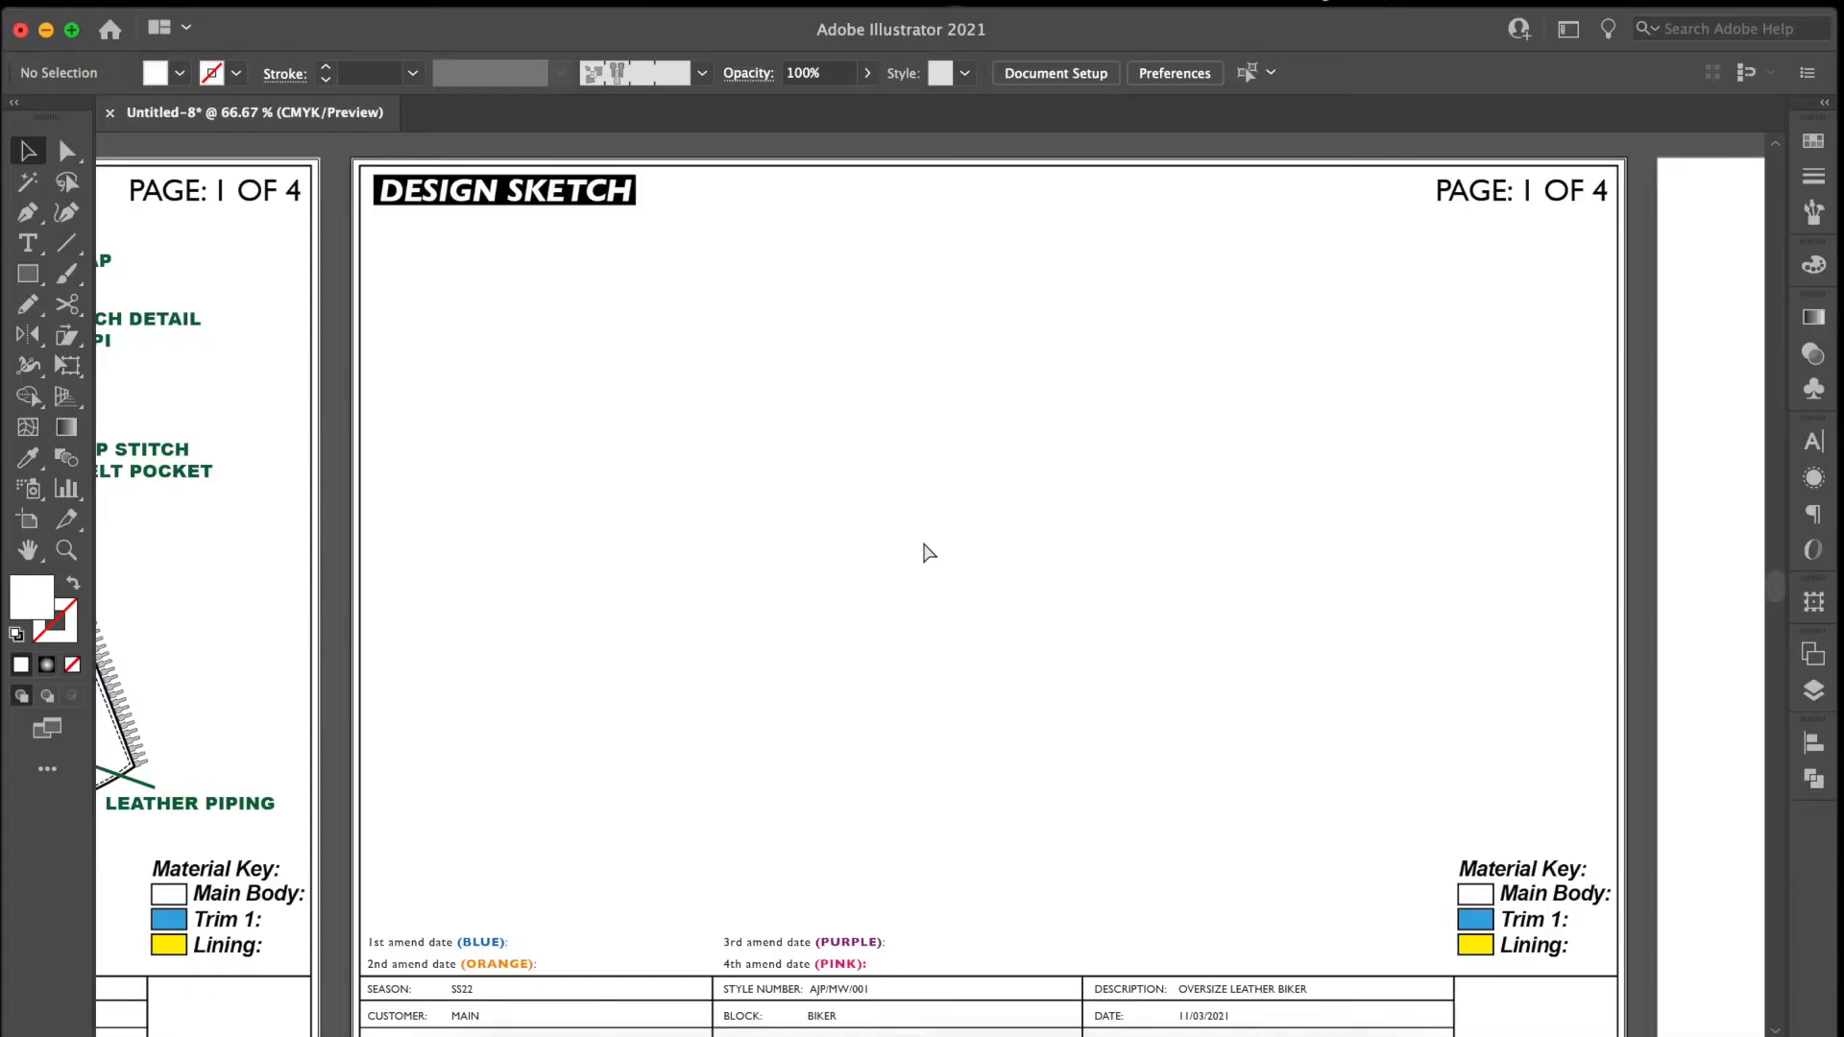
key("super+v")
left_click_drag(880, 536, 893, 532)
Draw a vertical dashed red line through the centre of the front jacket view, from above the collar to below the hem.
left_click(1258, 144)
key("p")
left_click(695, 237)
left_click(695, 854, "shift")
left_click(1813, 177)
left_click(1582, 162)
left_click(1495, 315)
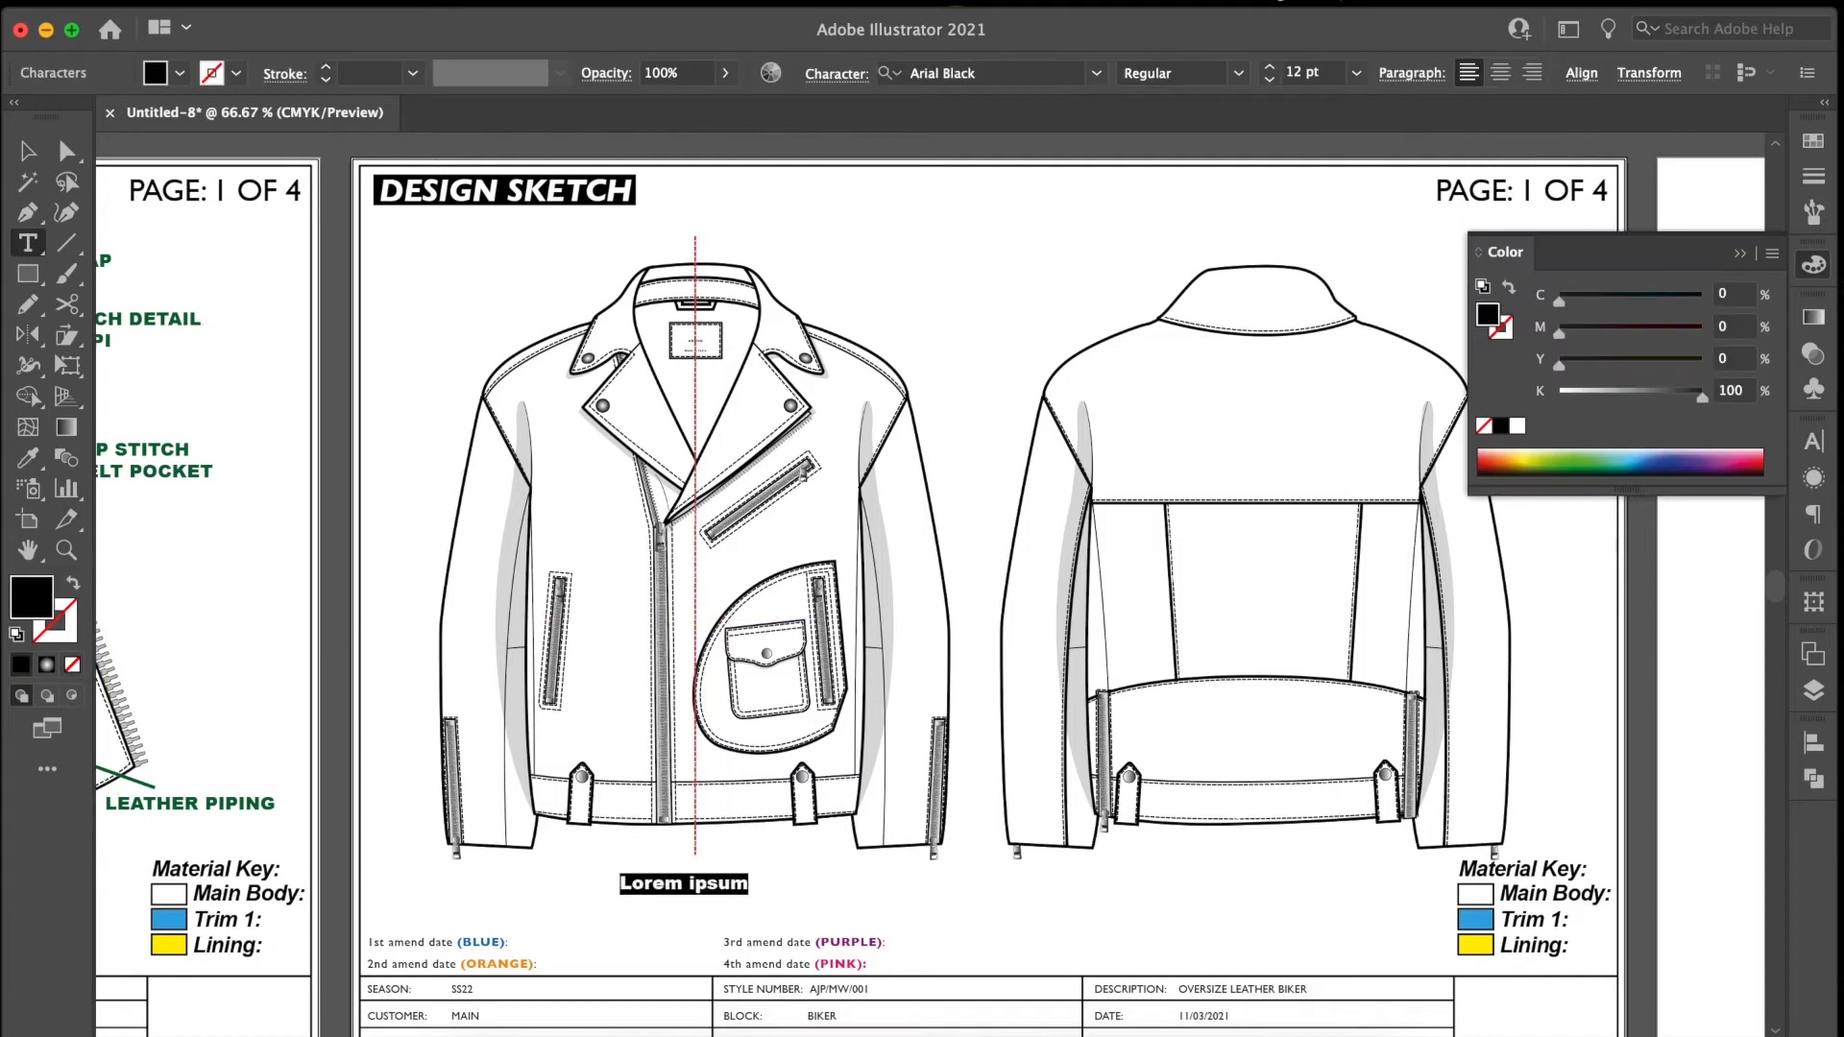
Add a red TRUE CENTER FRONT label centred under the dashed line.
type("FRONT")
key("Escape")
left_click_drag(755, 884, 728, 869)
left_click(1813, 141)
left_click(1567, 208)
Copy the dashed centre line with its label onto the middle of the back jacket view and open the copied label for editing.
left_click(695, 542, "shift")
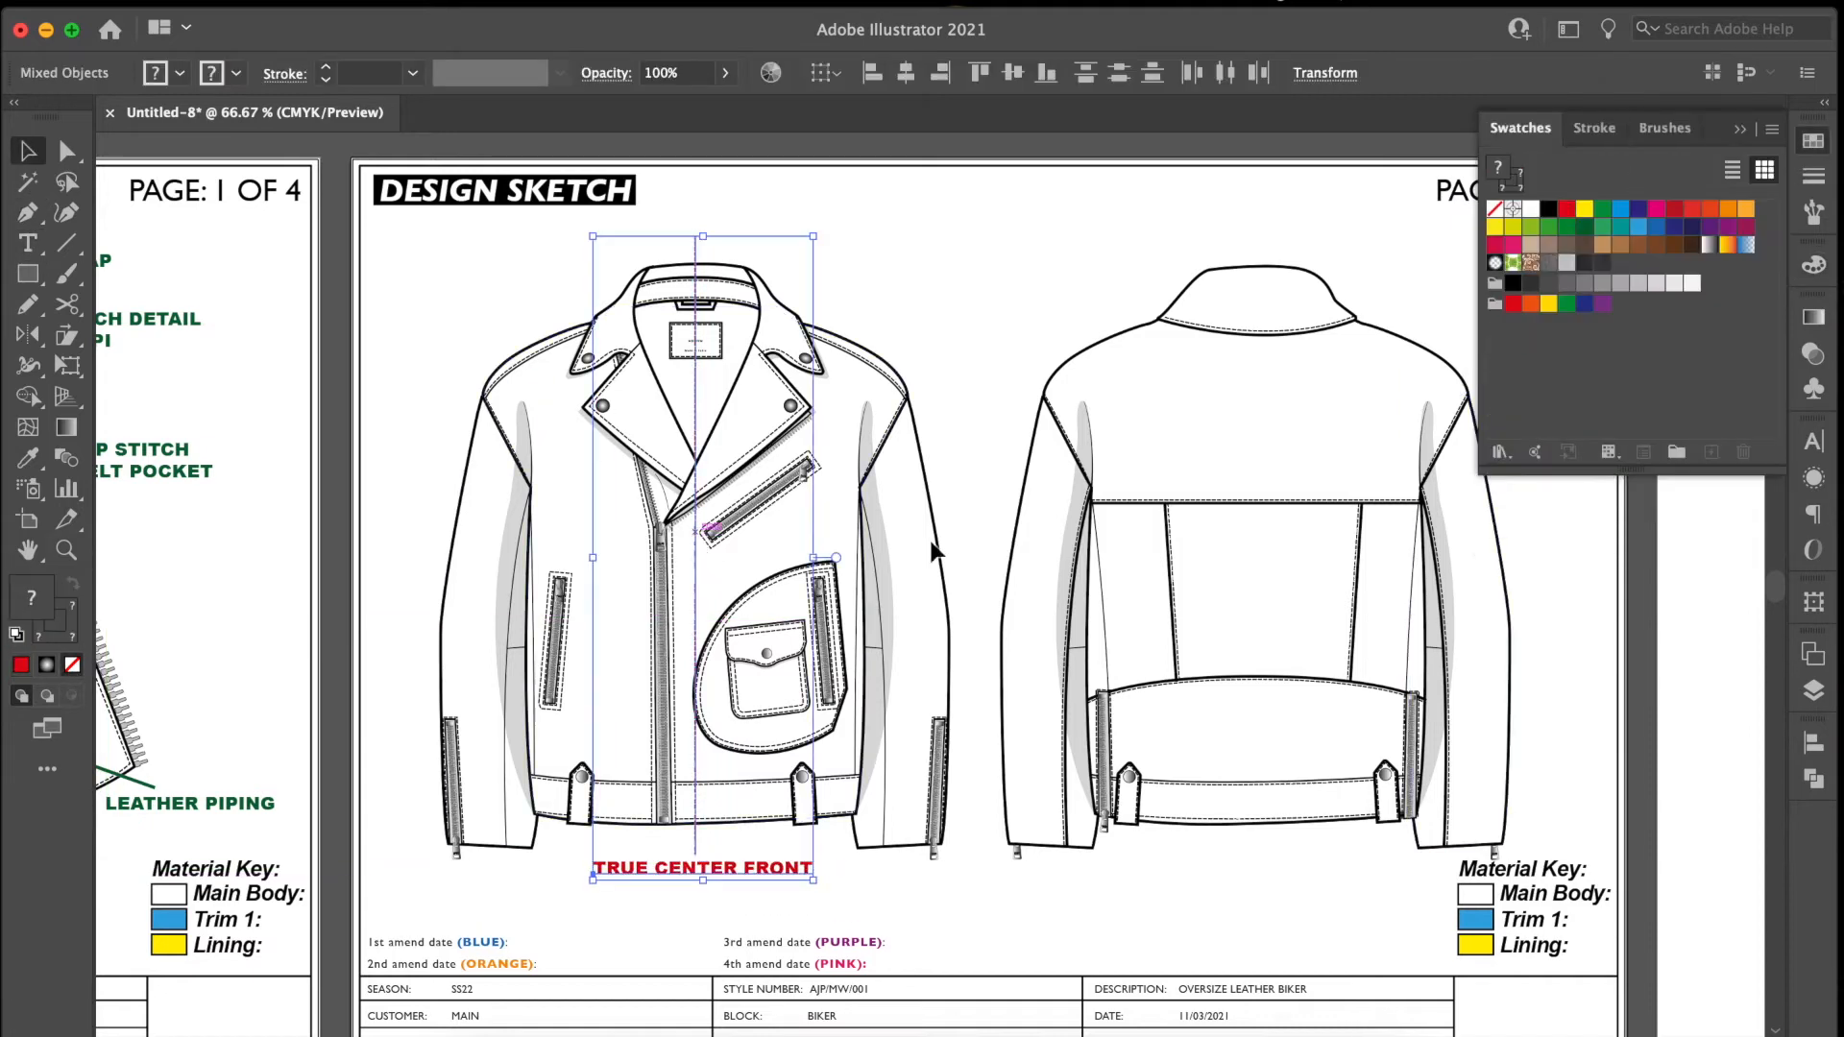
left_click_drag(695, 547, 1260, 547, "alt+shift")
double_click(1314, 867)
left_click(27, 182)
scroll(926, 642, "up", 5)
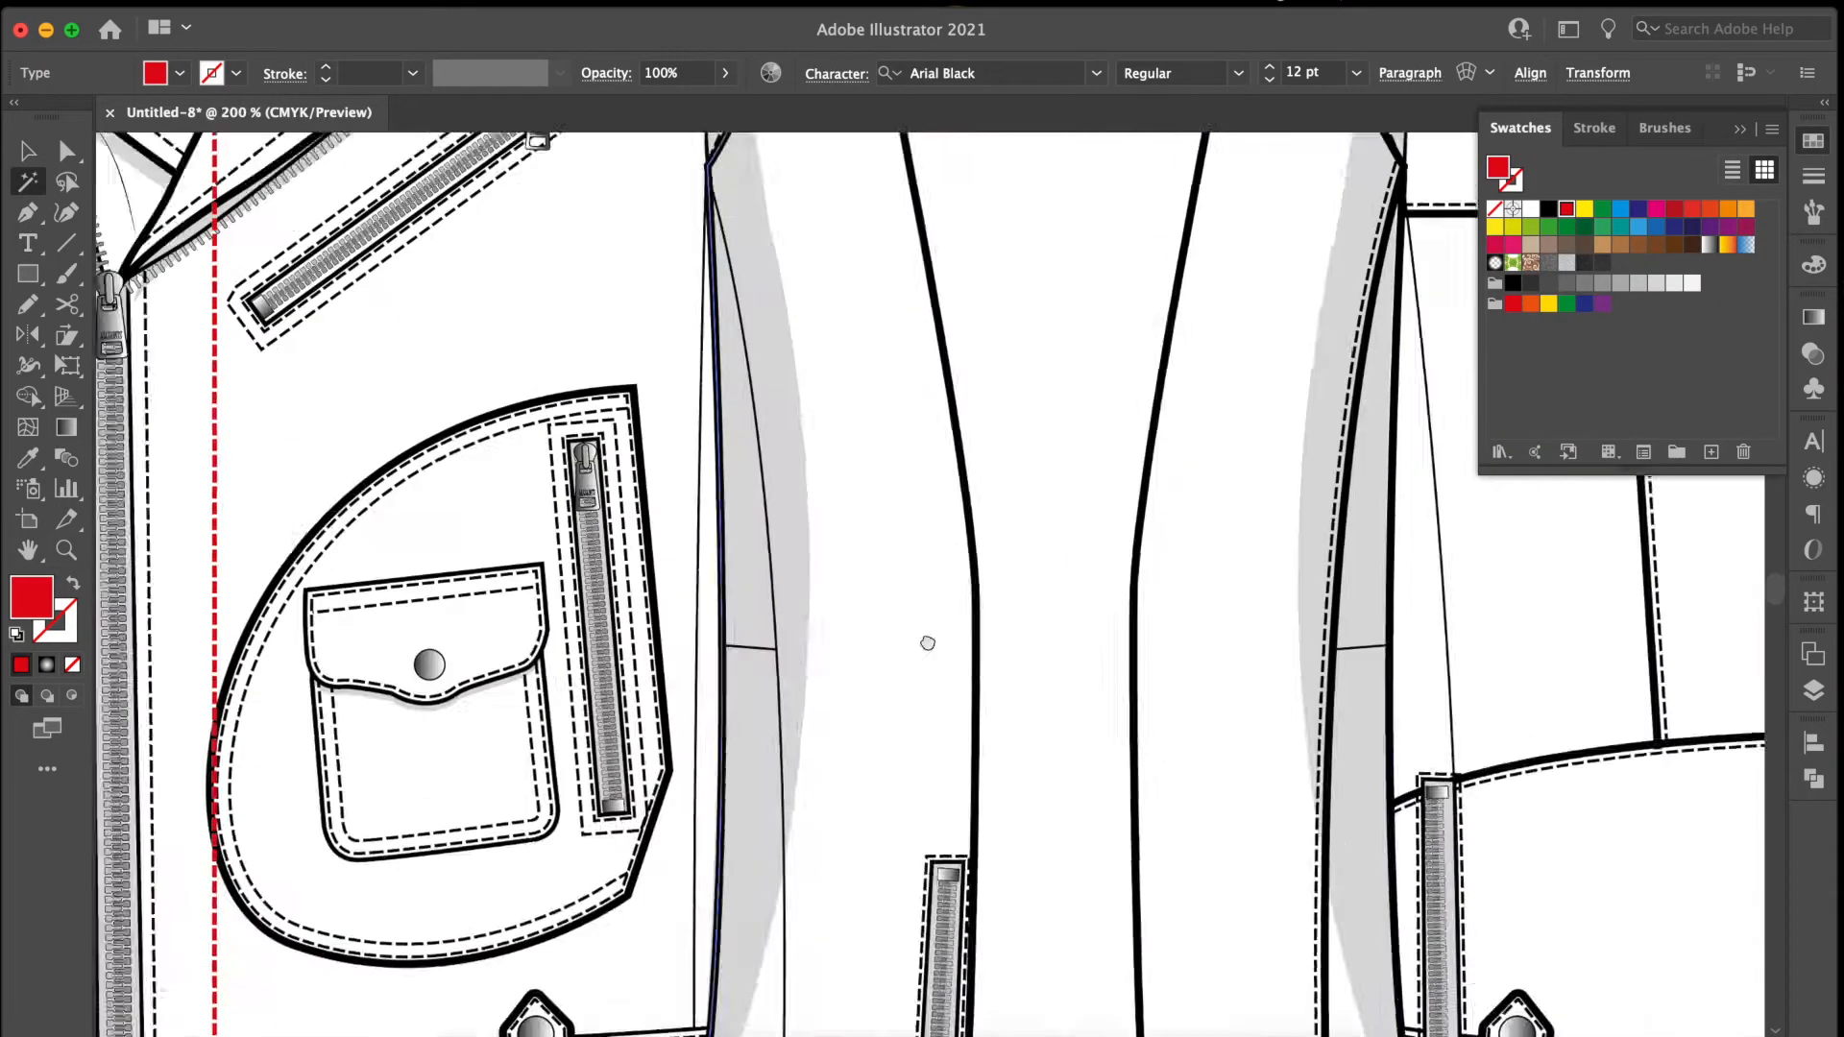
Draw a measurement line along the lower edge of the angled chest zip on the front view.
key("p")
left_click(949, 459)
left_click(612, 702)
left_click(1594, 128)
left_click(565, 577)
Add a red 16CM label beside the angled chest zip's measurement line.
left_click(19, 240)
left_click(766, 671)
type("16CMN")
key("BackSpace")
left_click_drag(936, 622, 793, 622)
left_click(1519, 128)
left_click(1566, 208)
left_click(826, 549, "shift")
Paste the measurement beside the hem tab, fit its line to the tab's height and change the label to 6CM.
scroll(754, 543, "down", 10)
key("super+v")
left_click(66, 151)
left_click_drag(916, 476, 816, 502)
left_click_drag(581, 716, 829, 691)
key("BackSpace")
left_click(28, 151)
Draw a red measurement line under the hem tab across its width and label it 2.5CM.
left_click(28, 212)
left_click(840, 711)
left_click(918, 705)
left_click(73, 583)
left_click(28, 150)
left_click_drag(772, 625, 886, 734)
double_click(888, 722)
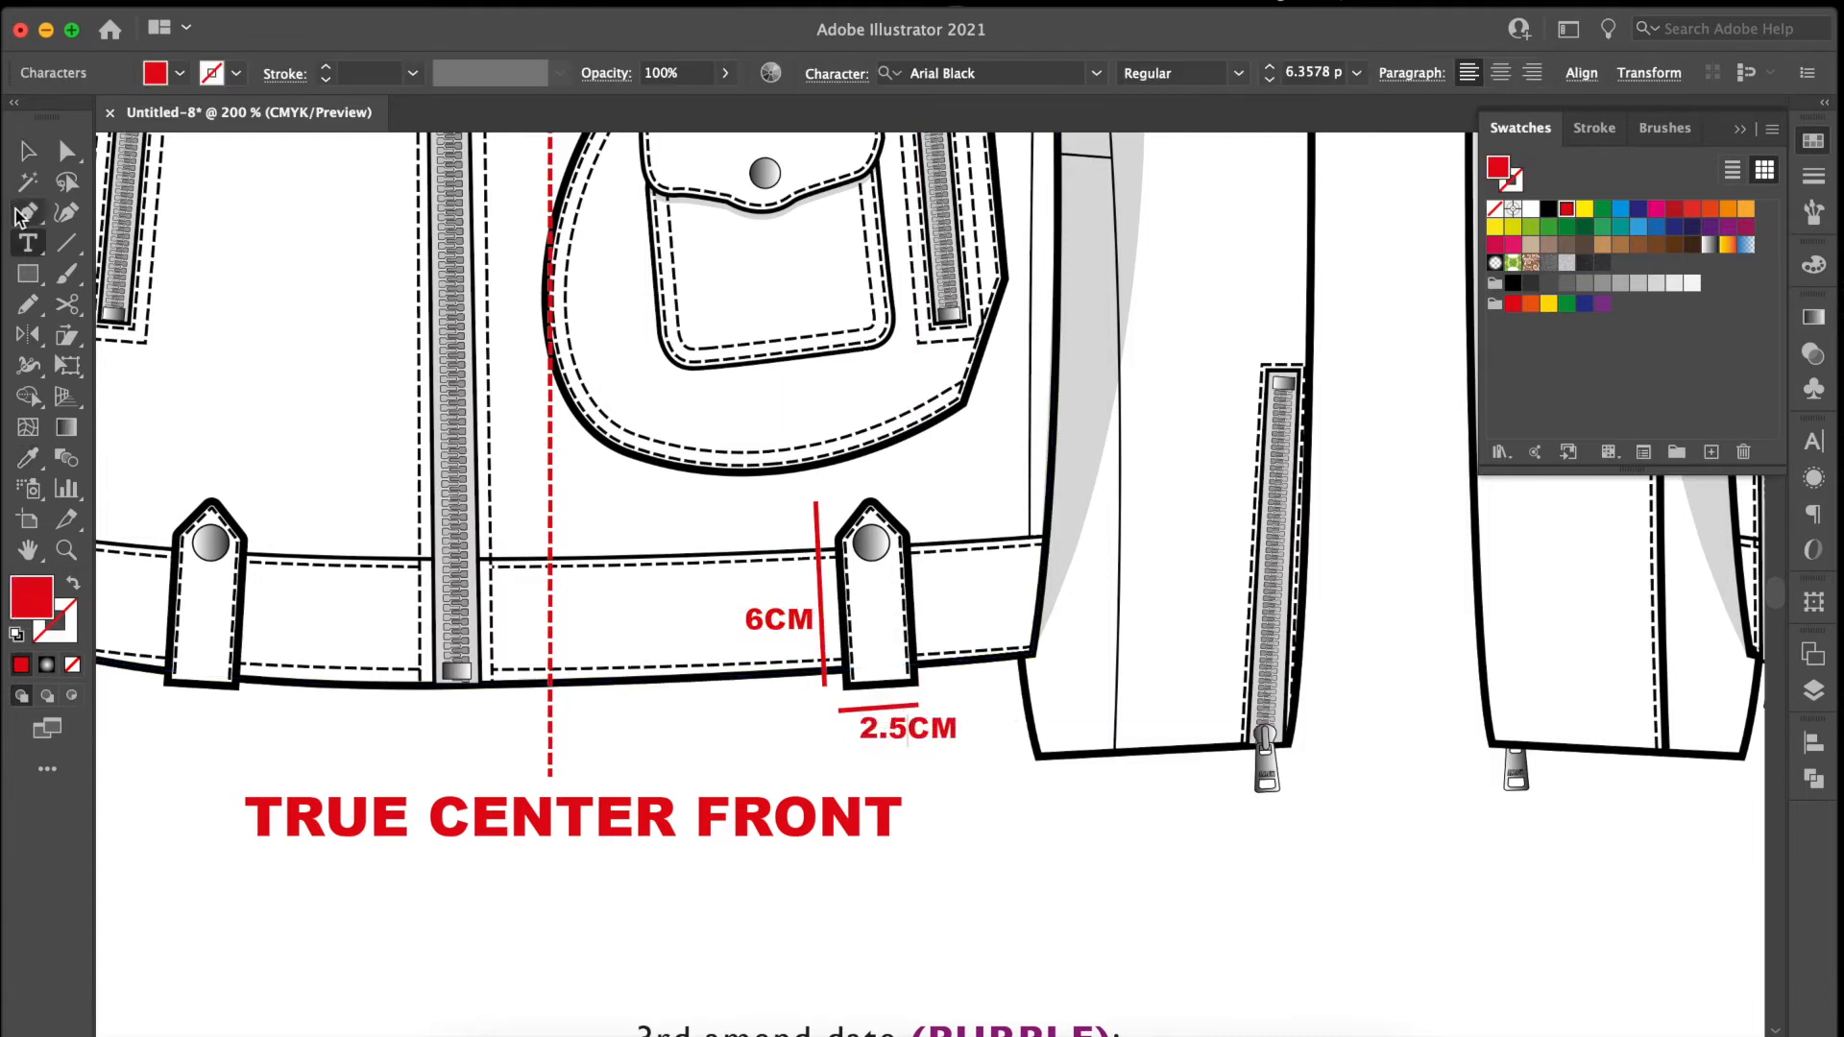
Paste the 16CM measurement beside the sleeve's cuff zip and fit its line to the full zip length.
left_click(27, 151)
scroll(922, 480, "up", 8)
key("super+v")
left_click_drag(953, 636, 410, 706)
left_click(66, 150)
left_click_drag(556, 535, 492, 543)
left_click_drag(226, 774, 515, 912)
left_click_drag(443, 691, 469, 781)
left_click_drag(377, 711, 507, 816)
Paste the measurement beside the side pocket zip, fit its line to the zip length and change the label to 17CM.
scroll(500, 797, "up", 5)
key("super+v")
left_click(66, 151)
left_click_drag(923, 625, 912, 533)
left_click_drag(922, 690, 867, 691)
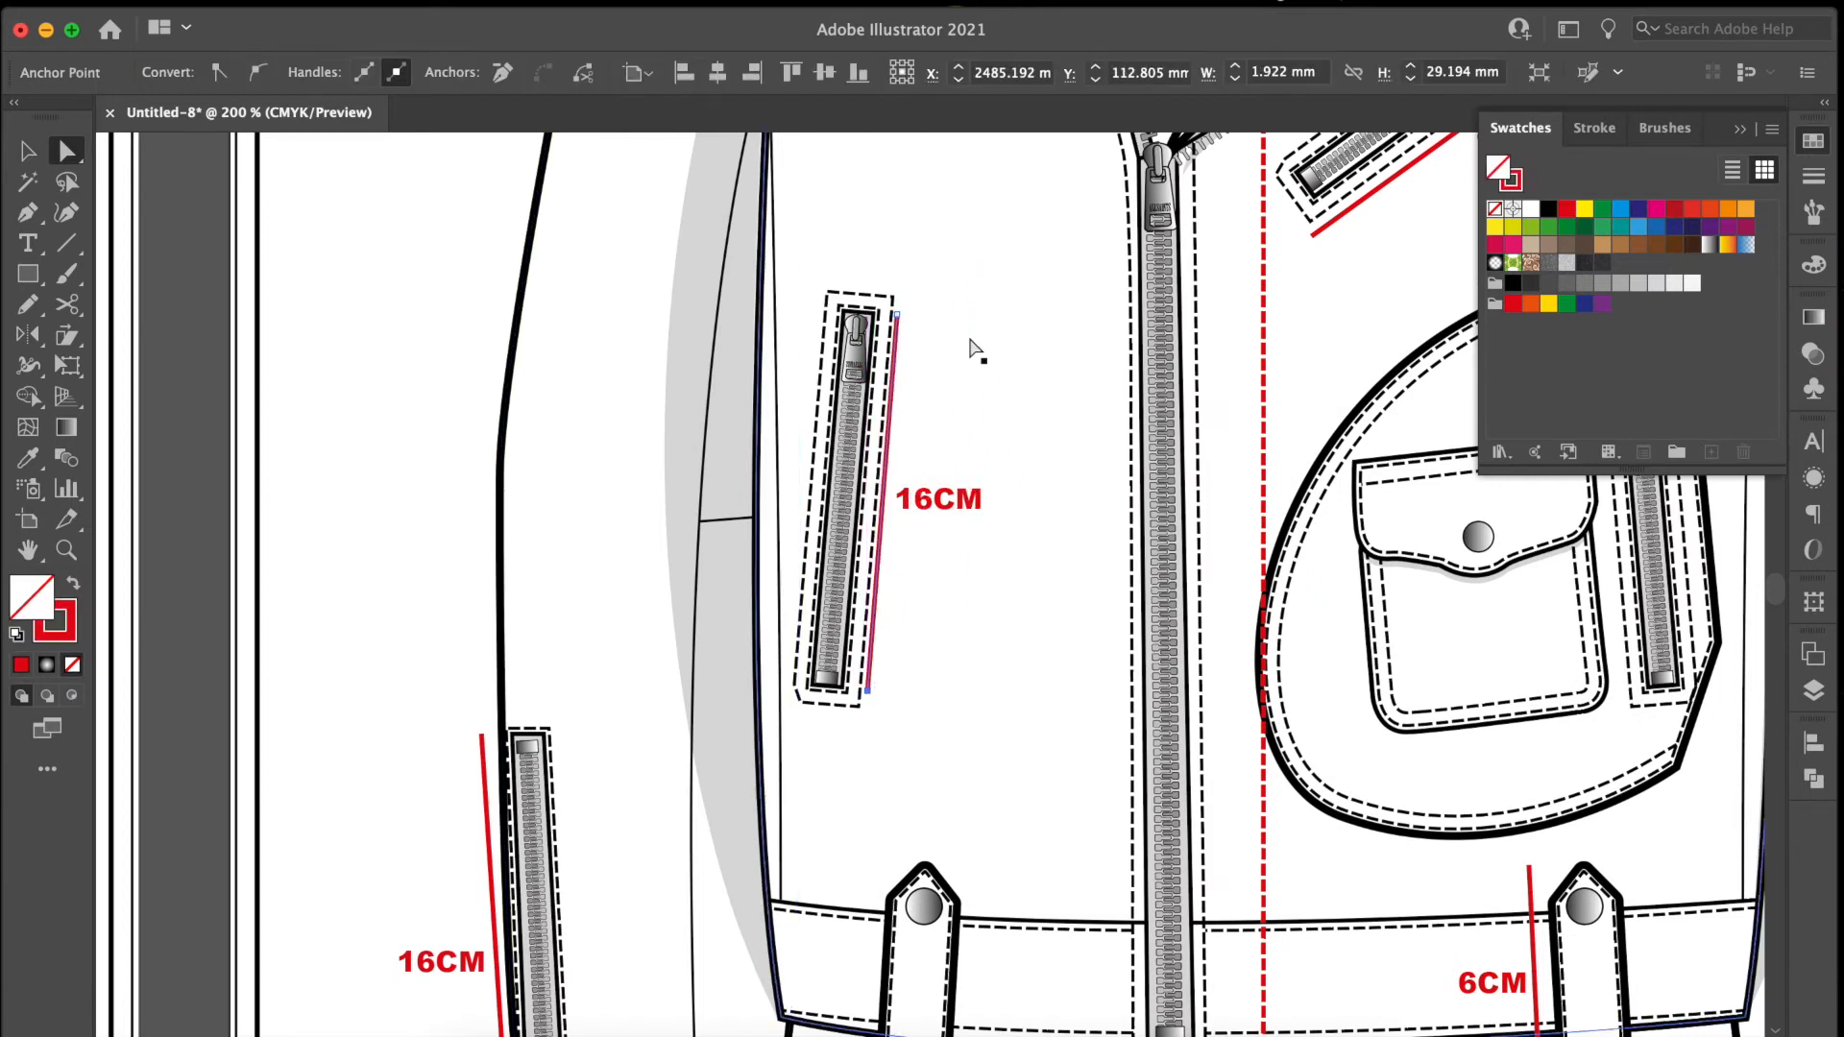
double_click(929, 499)
key("BackSpace")
type("7")
Copy the 6CM measurement beside the other hem tab, fit its line to the hem band's height and change the label to 5CM.
left_click(27, 151)
scroll(1005, 539, "down", 6)
left_click(1358, 711)
left_click(1400, 680, "shift")
left_click_drag(1400, 680, 920, 679)
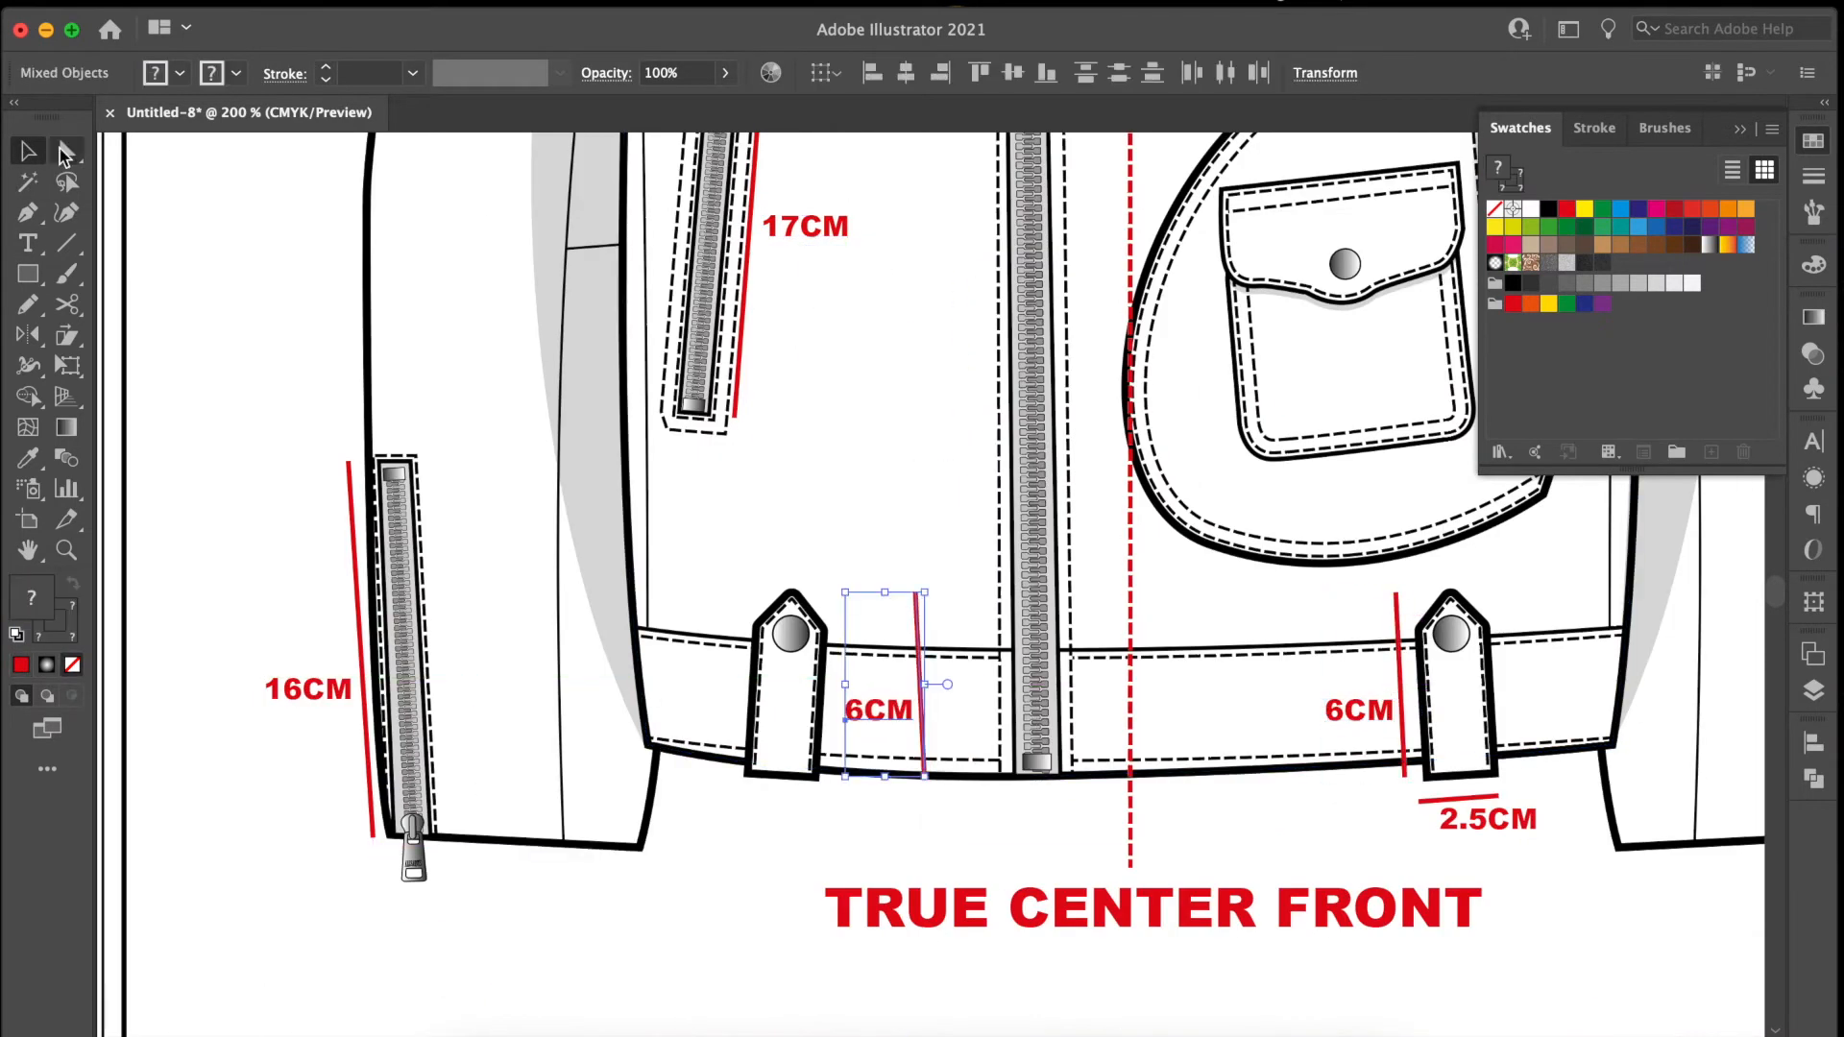
double_click(868, 708)
left_click(13, 148)
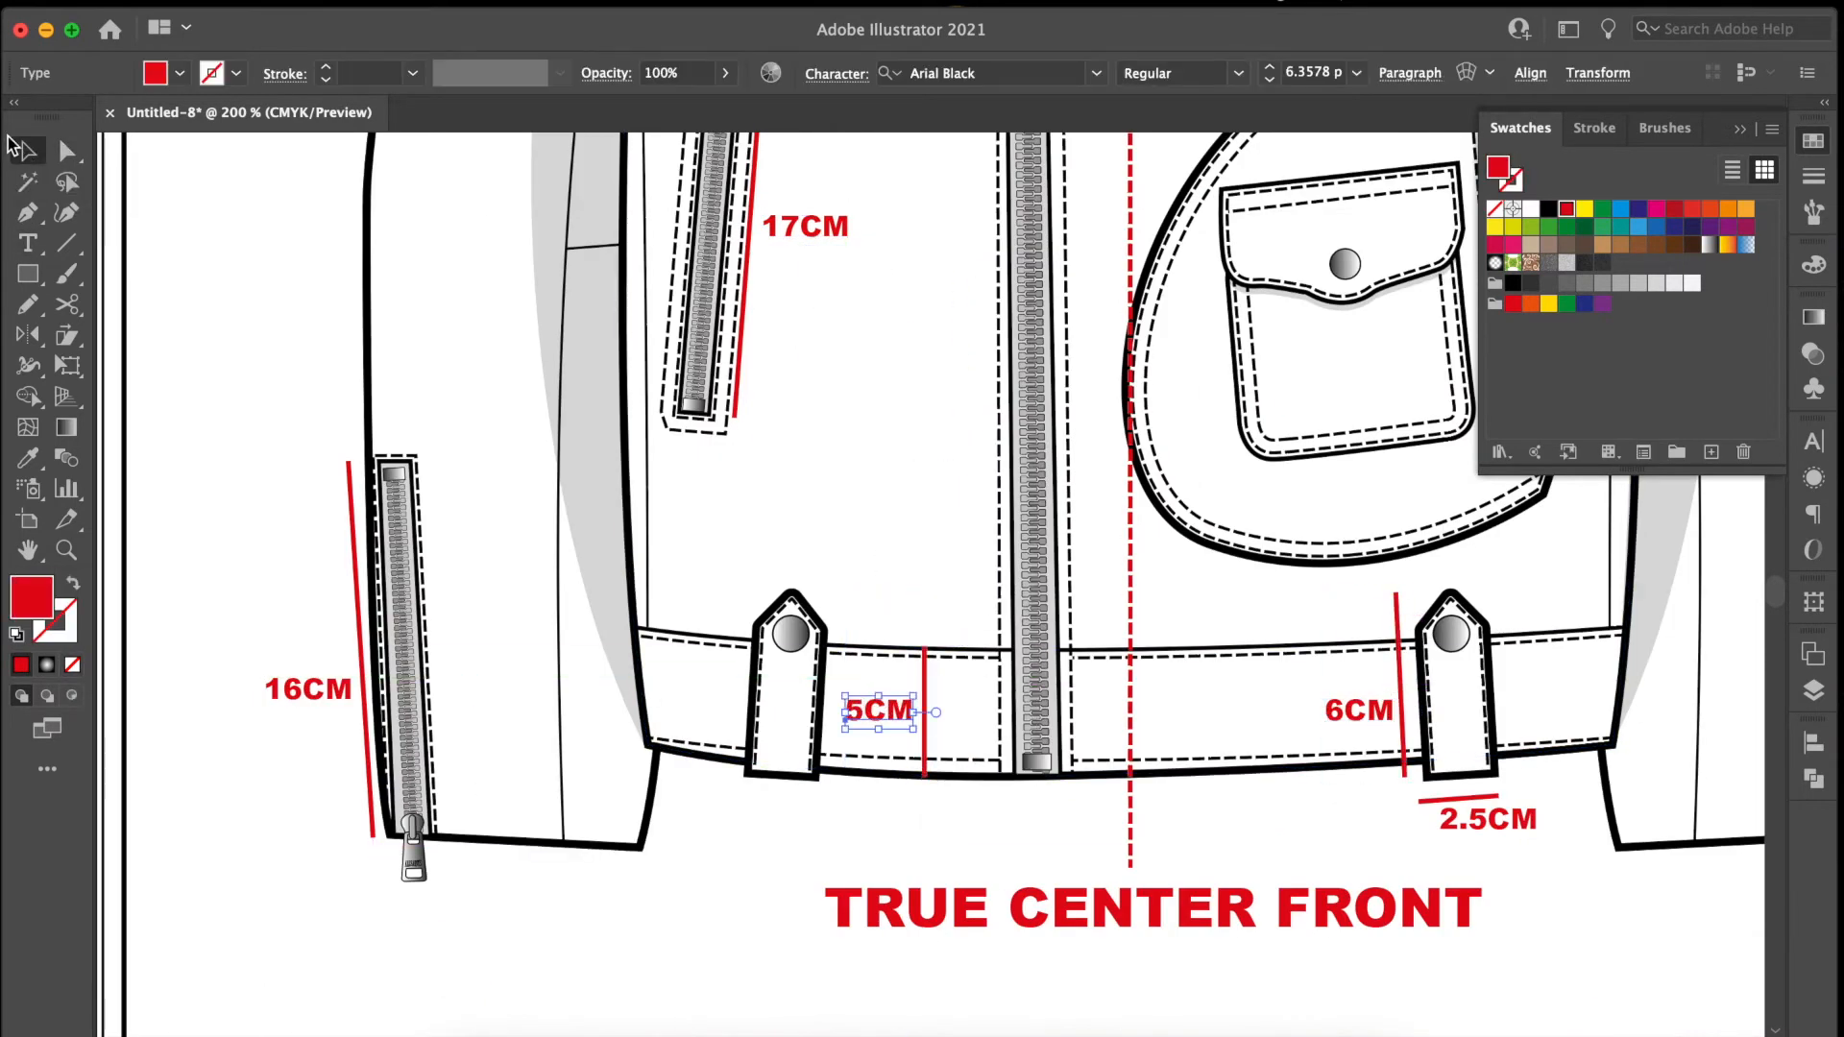
Copy the 16CM measurement from the front view onto the back view's yoke.
key("super+minus")
key("super+minus")
key("super+minus")
key("super+a")
double_click(776, 511)
left_click(776, 511)
left_click(759, 507, "shift")
left_click_drag(759, 509, 1341, 423, "alt")
key("super+plus")
key("super+plus")
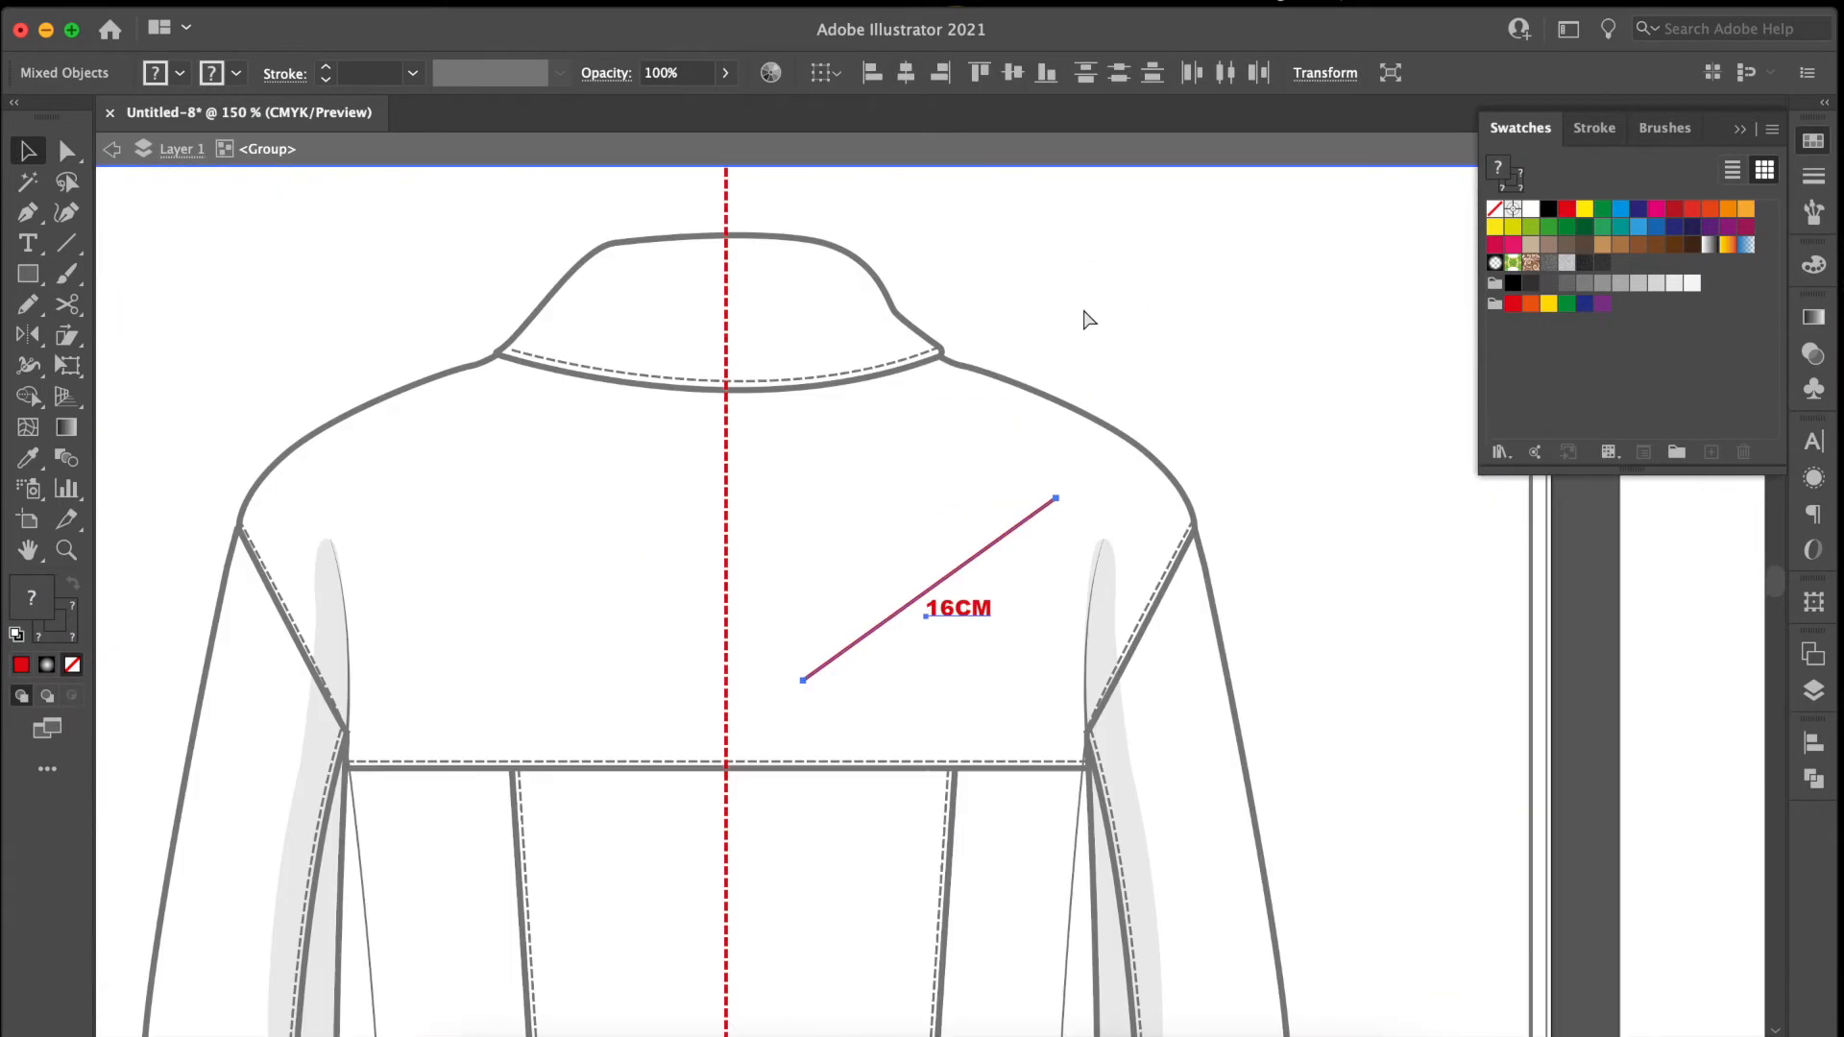
Straighten the copied line vertically from the collar seam to the yoke seam, place its label beside it and change it to 23CM.
left_click(66, 150)
left_click_drag(1055, 497, 938, 357)
left_click_drag(803, 680, 939, 767)
mouse_move(963, 615)
left_mouse_down()
mouse_move(992, 600)
mouse_move(956, 593)
mouse_move(771, 733)
mouse_move(780, 965)
left_mouse_up()
double_click(987, 594)
type("23")
Draw a red measurement line across the top of the back's centre panel and label it 27CM.
left_click(512, 750)
left_click(955, 750)
key("i")
left_click(939, 674)
key("v")
double_click(768, 732)
key("BackSpace")
Copy the 27CM measurement to the bottom of the back's centre panel, fit it to the panel width and label it 20CM.
left_click(28, 150)
scroll(780, 960, "down", 5)
double_click(767, 783)
type("0")
left_click(66, 150)
left_click_drag(959, 799, 933, 799)
left_click_drag(516, 799, 535, 803)
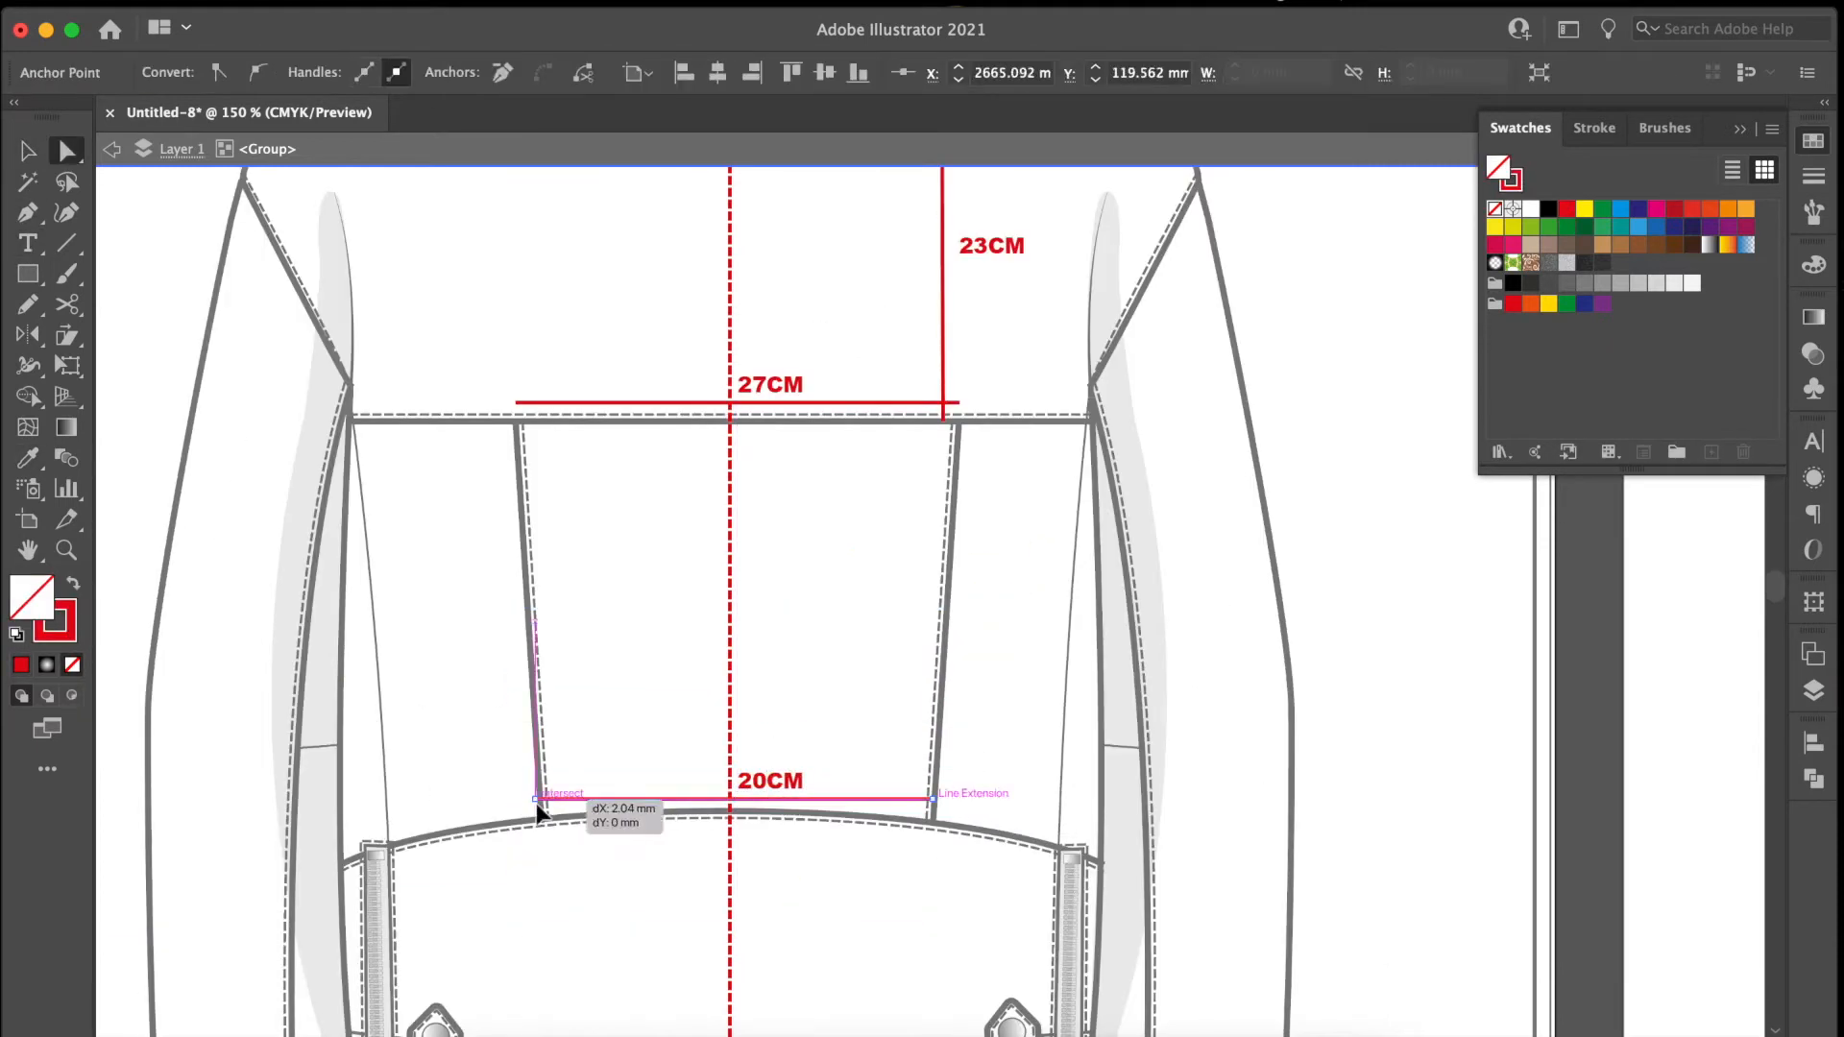
Draw a red vertical measurement line on the lower back panel, from its top seam to the hem stitching, and label it 16CM.
scroll(538, 805, "down", 5)
left_click(27, 212)
left_click(724, 621)
left_click(724, 855)
left_click(28, 151)
mouse_move(784, 592)
left_mouse_down("alt")
mouse_move(666, 758)
mouse_move(309, 836)
left_mouse_up("alt")
double_click(676, 759)
key("BackSpace")
key("BackSpace")
type("16")
left_click(28, 150)
Copy the measurement beside the back view's side zip, fit its line to the zip length and change the label to 13CM.
left_click(724, 691, "shift")
left_click(66, 150)
left_click_drag(369, 697, 369, 674)
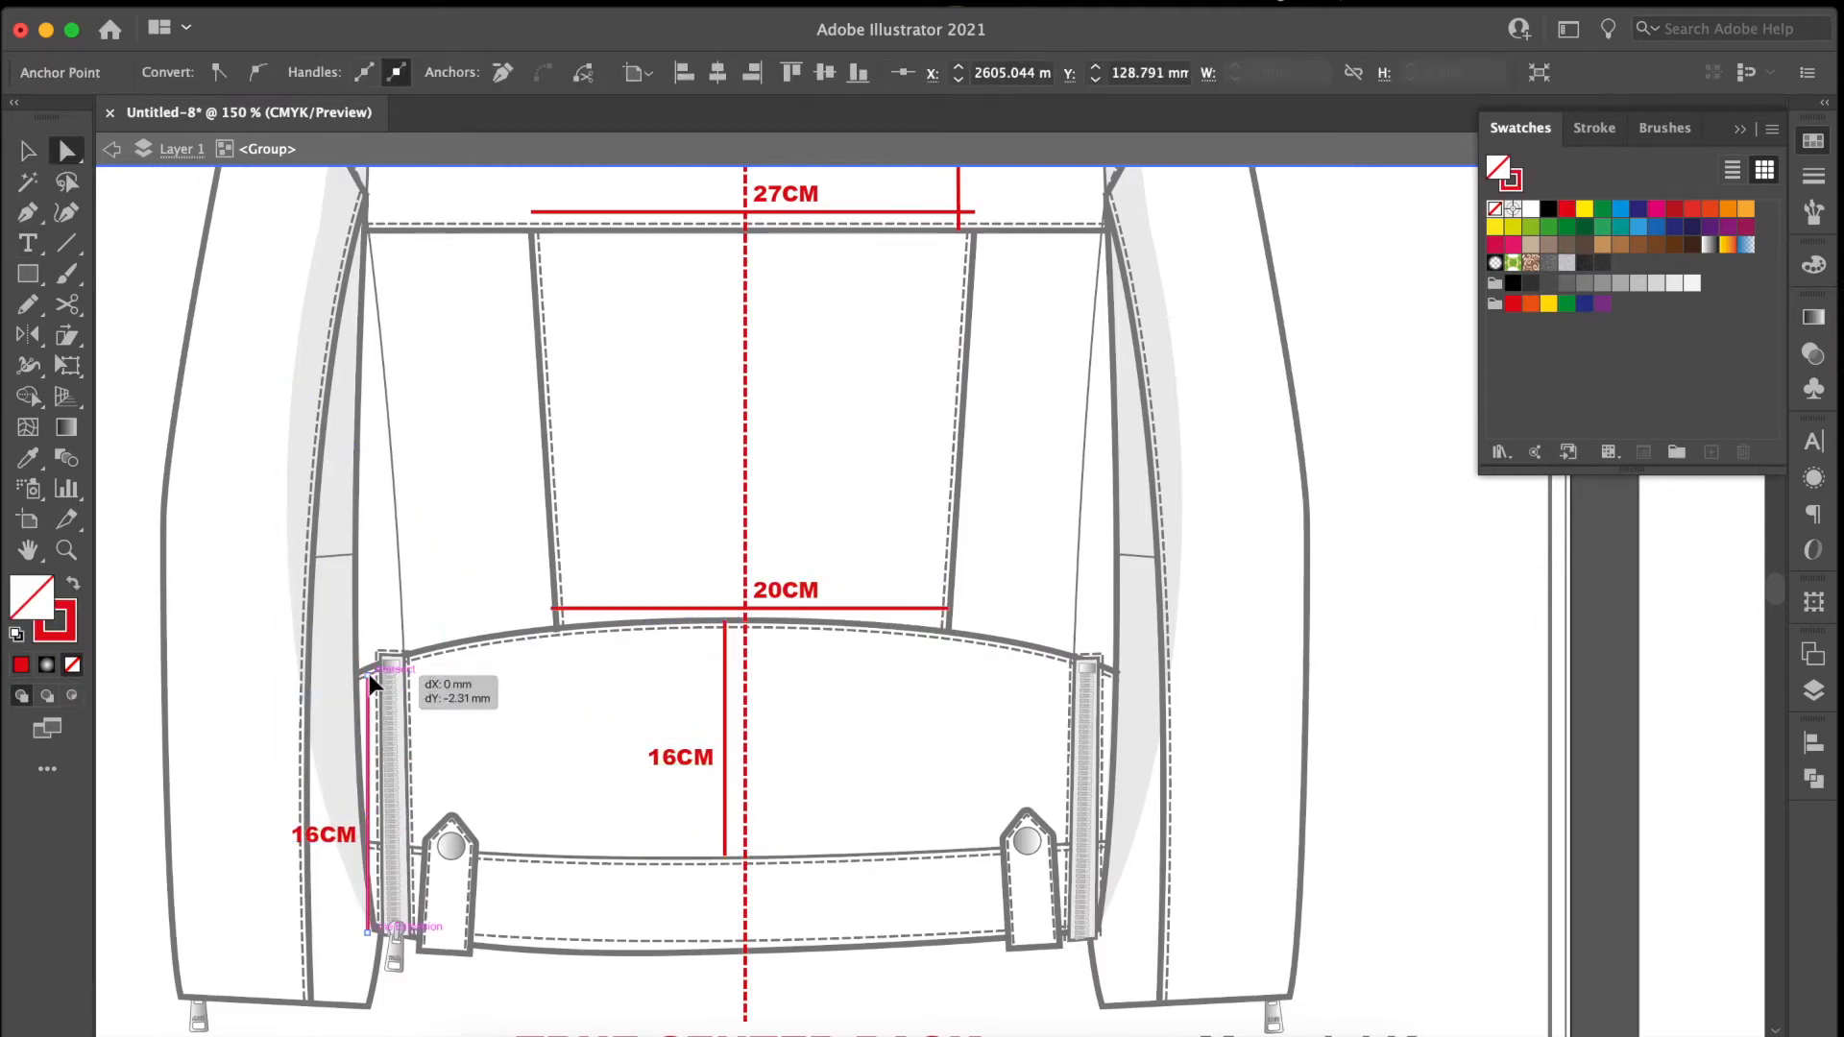
left_click(369, 934)
double_click(319, 836)
key("BackSpace")
type("3")
Extend the lower back panel's 16CM line down to the hem edge.
left_click(878, 962)
left_click(66, 151)
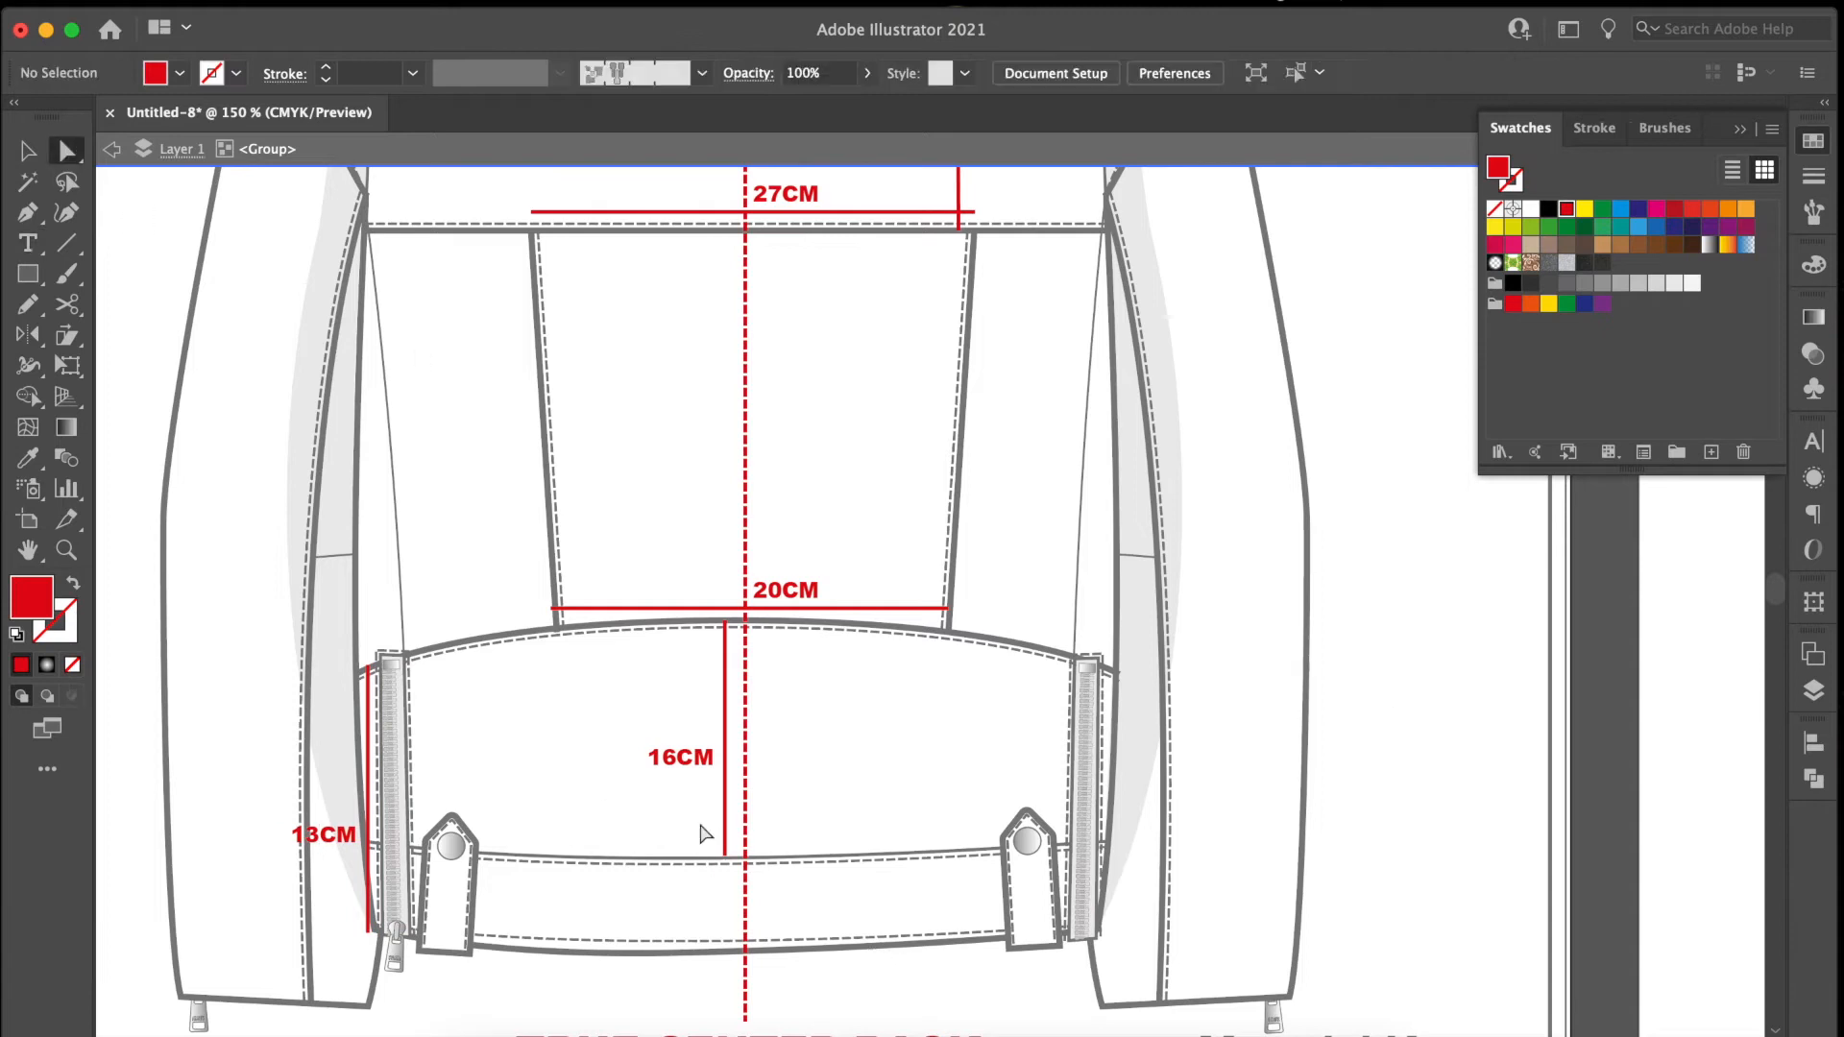
left_click_drag(724, 855, 724, 948)
key("Escape")
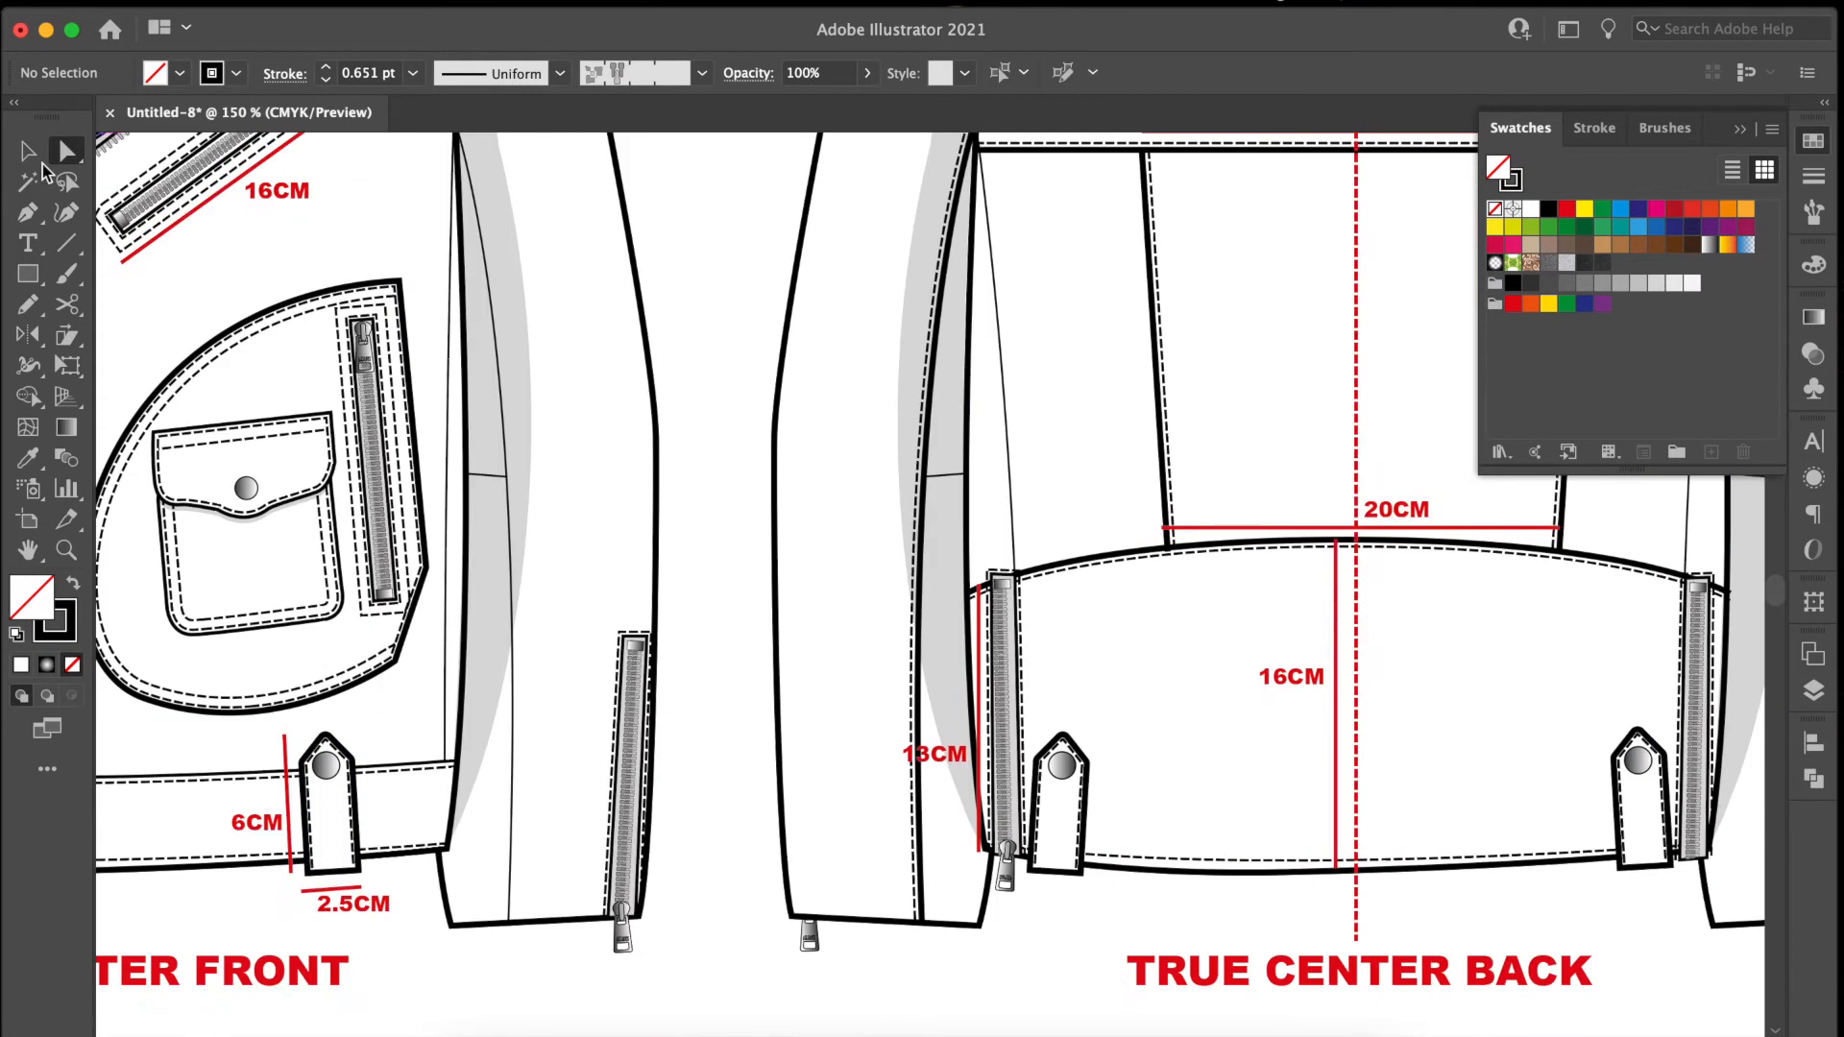
Fill the inner neck lining of the annotated page's front view with the material key's yellow Lining colour.
double_click(1345, 965)
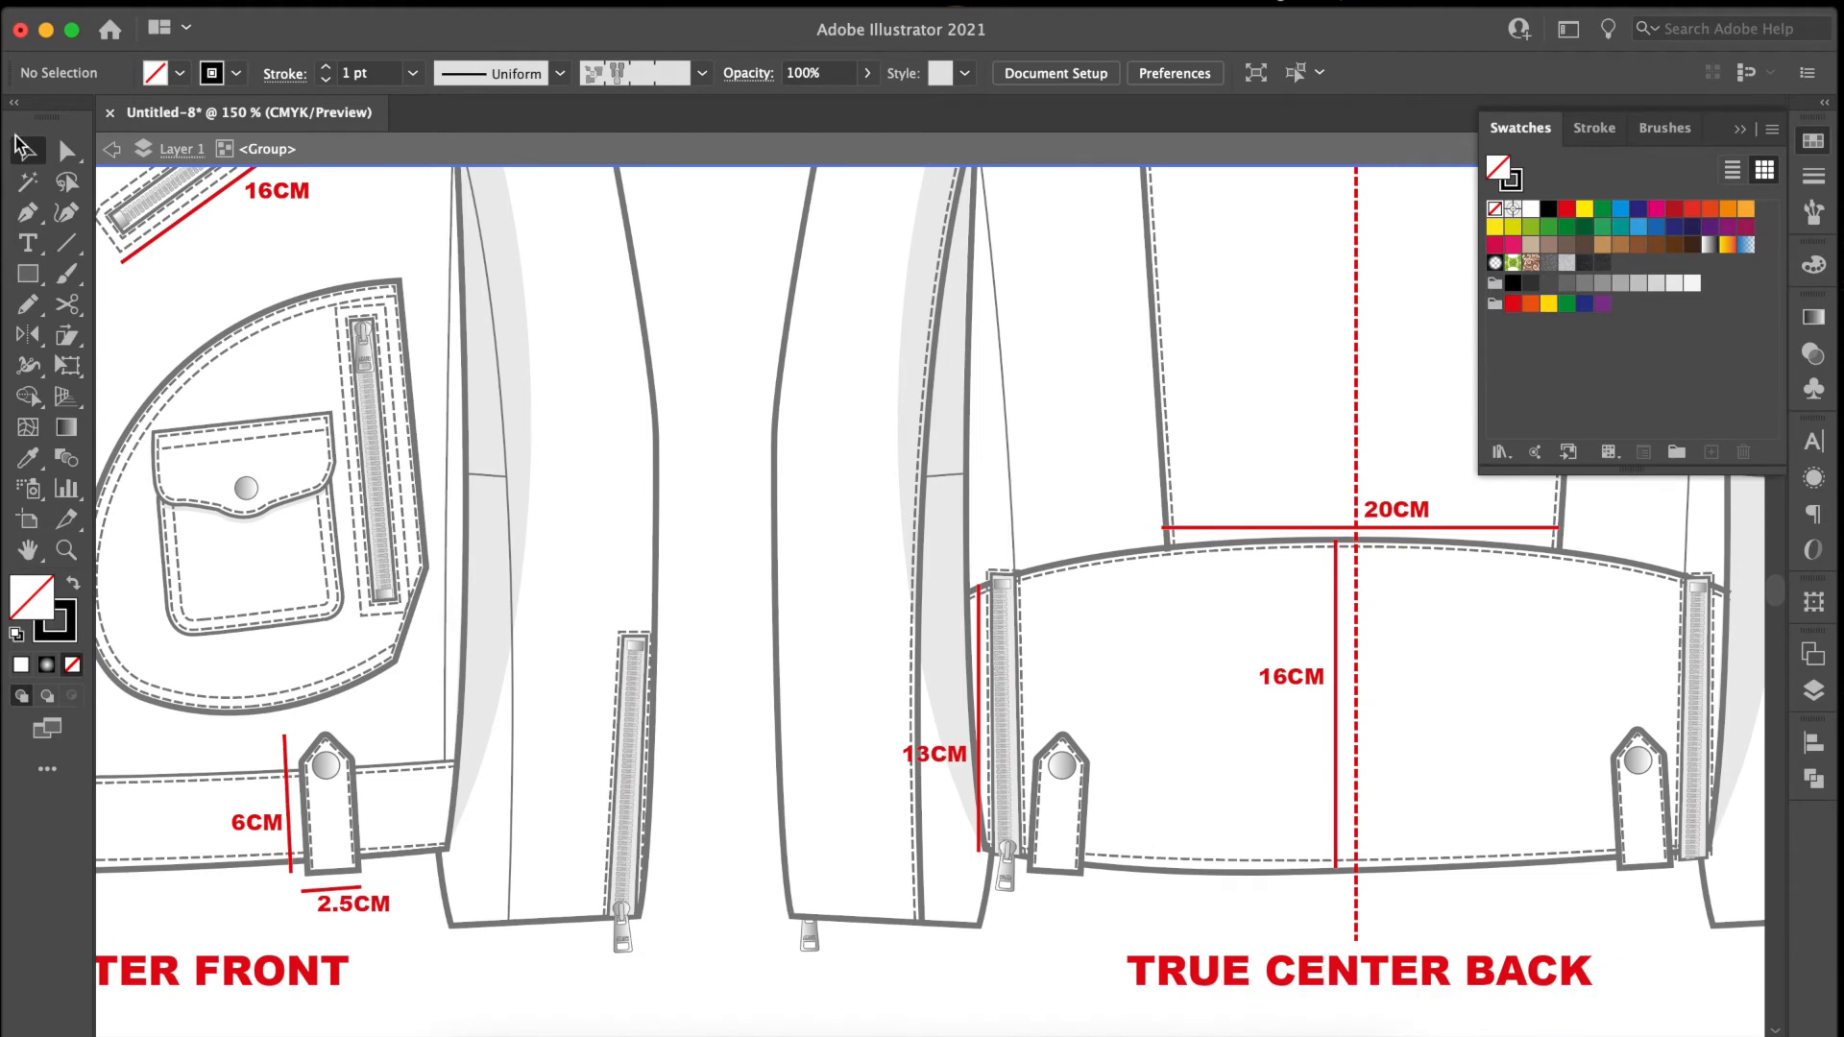
key("super+minus")
key("super+minus")
double_click(734, 782)
left_click_drag(225, 634, 488, 650)
left_click_drag(341, 554, 1373, 588)
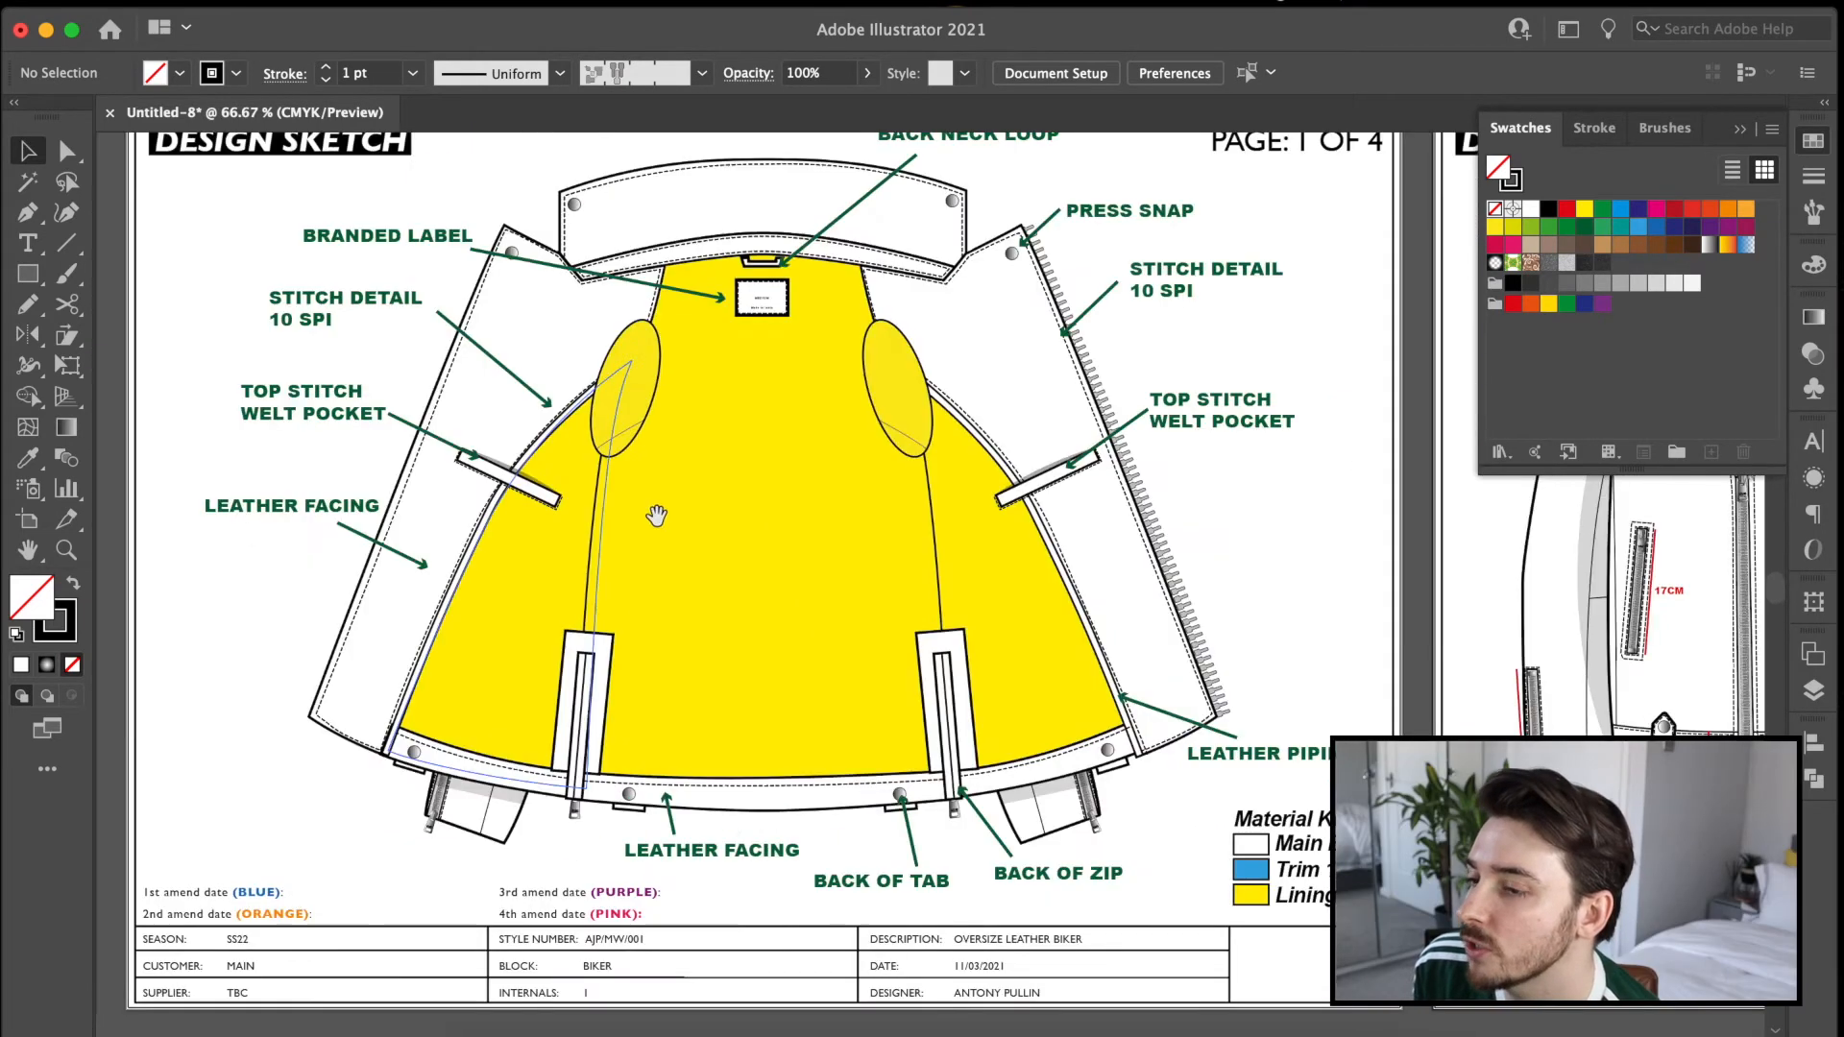
left_click_drag(654, 514, 1399, 580)
left_click_drag(537, 515, 1197, 550)
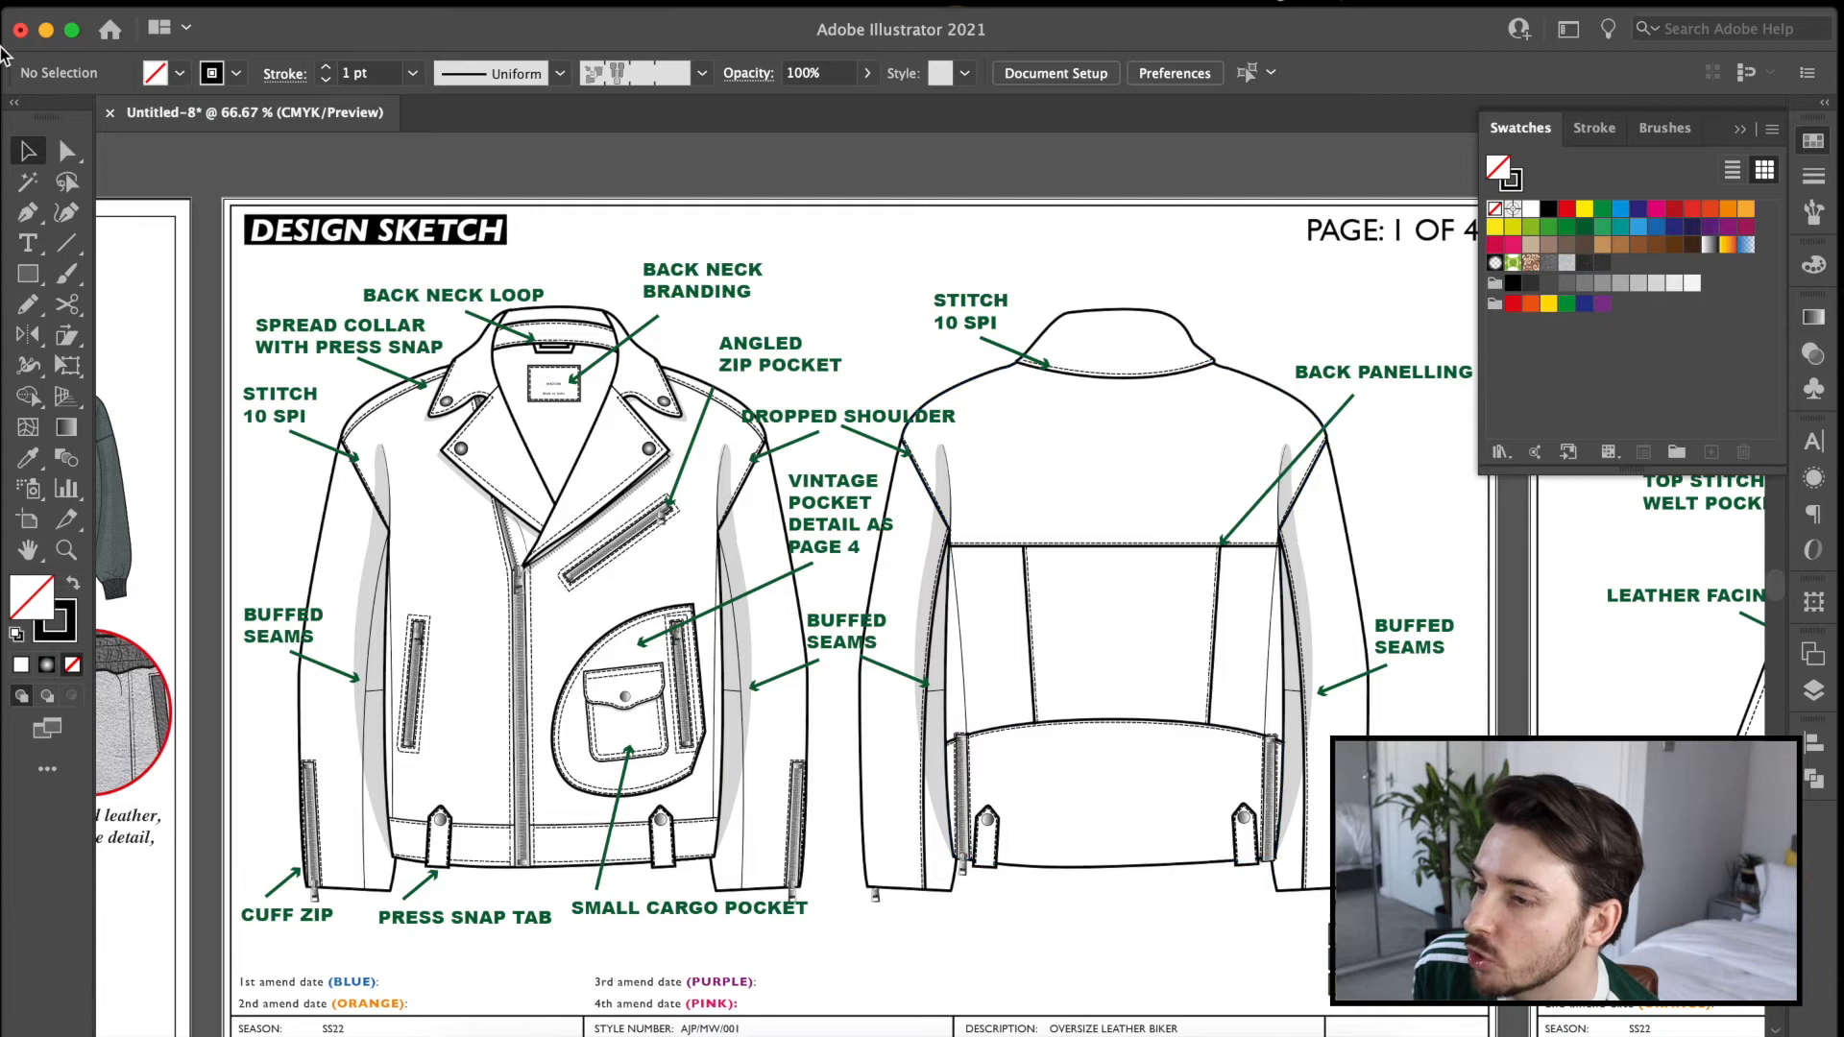
left_click(553, 485)
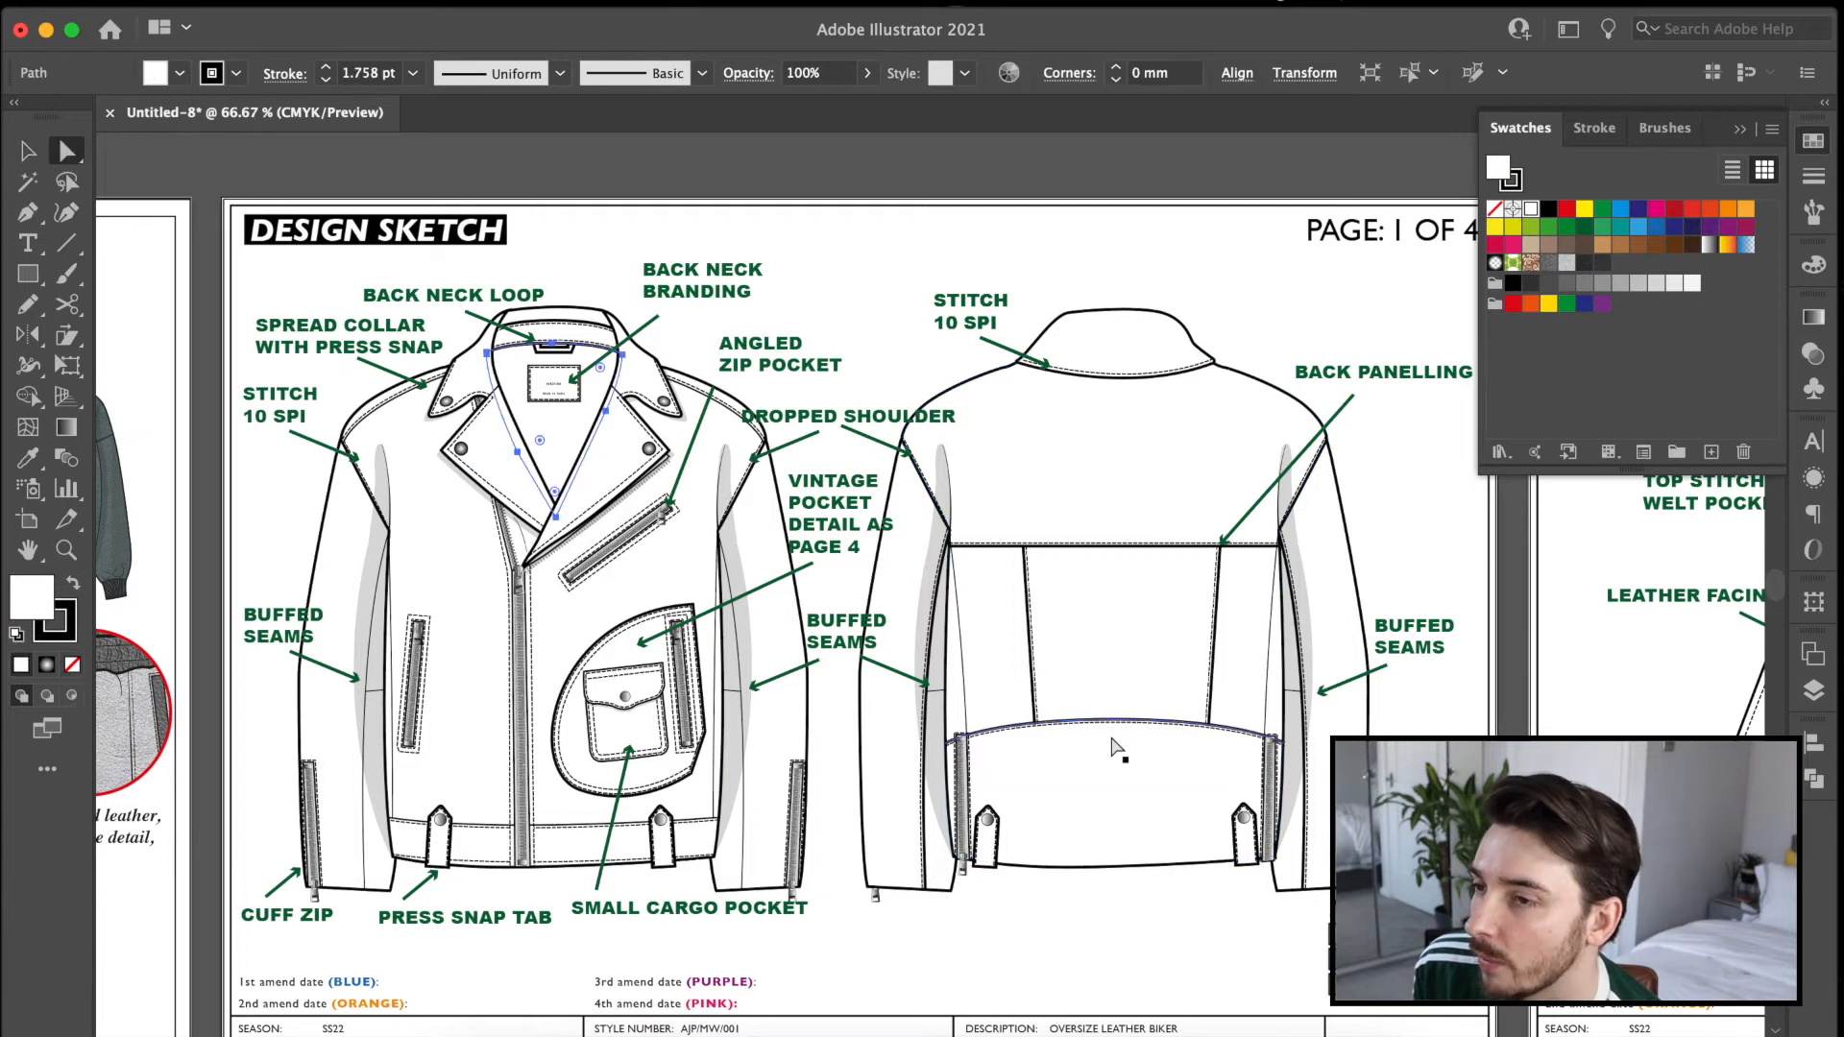
left_click(28, 458)
left_click(384, 404)
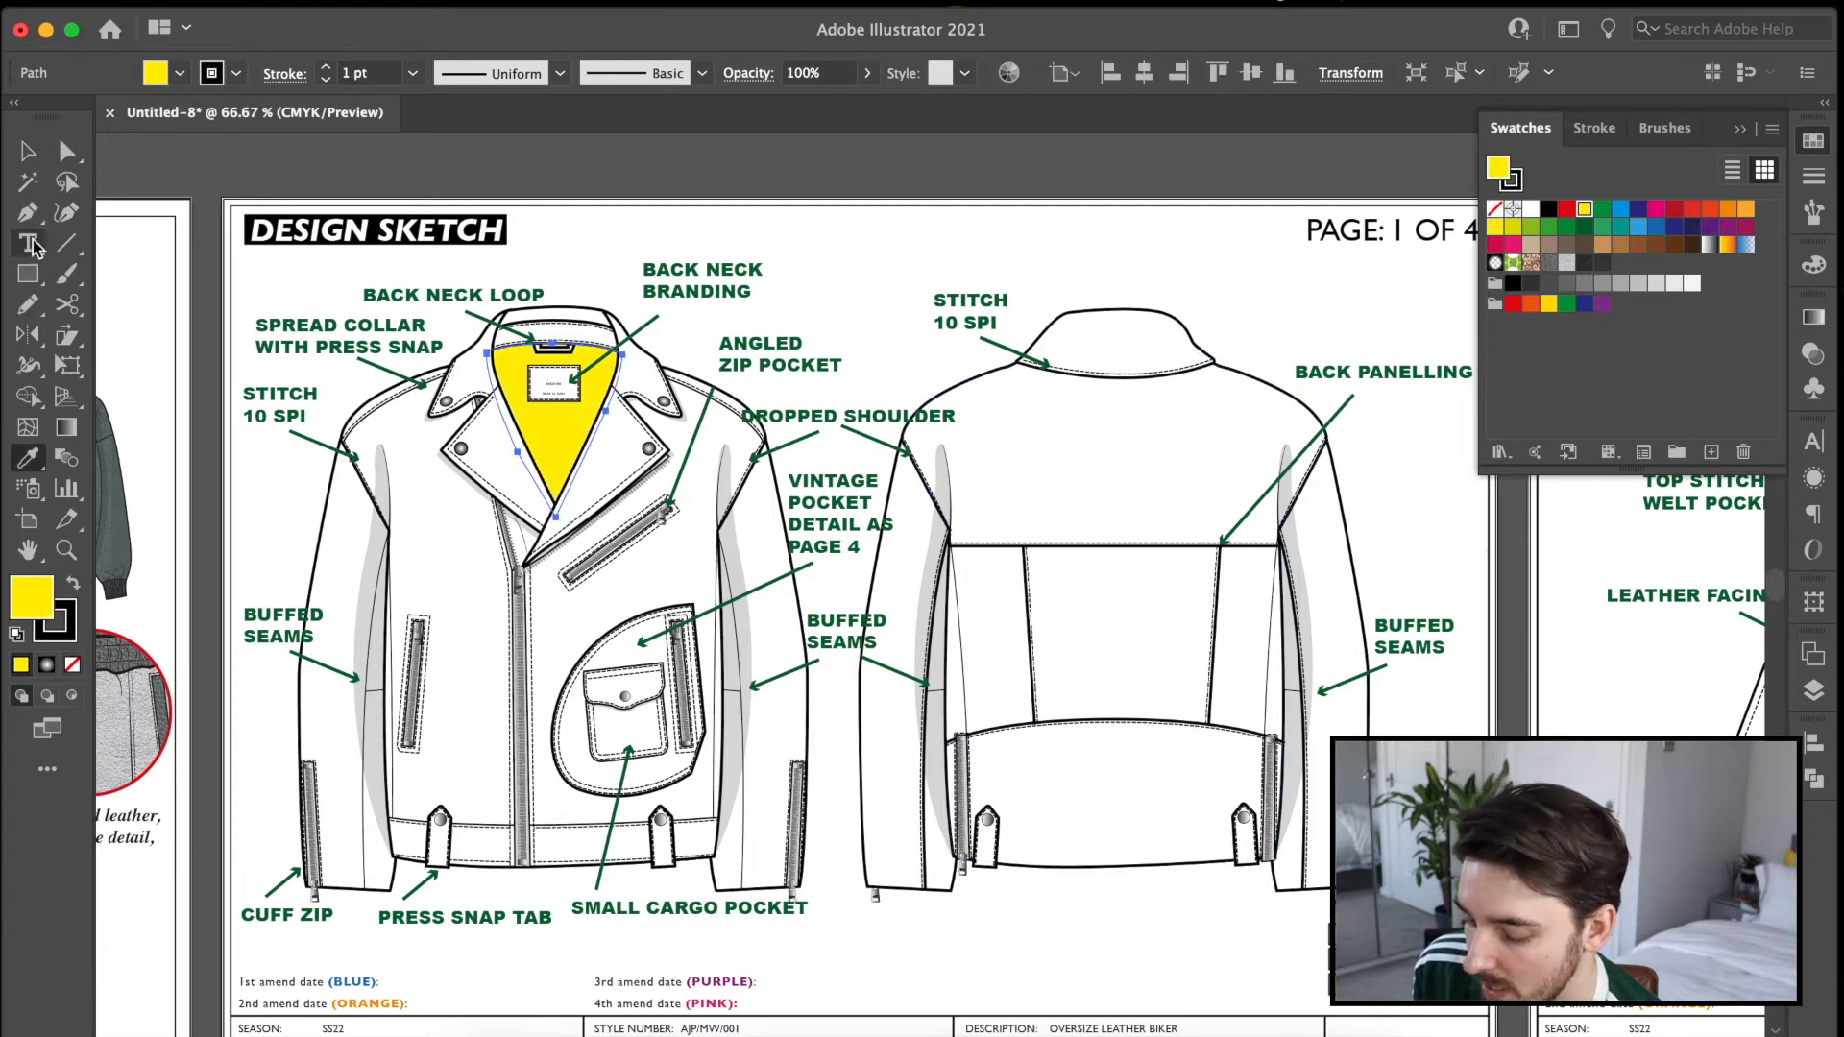
Fill the collar, lapels and vintage pocket panel of the annotated page's front view with the blue Trim 1 colour.
left_click(67, 150)
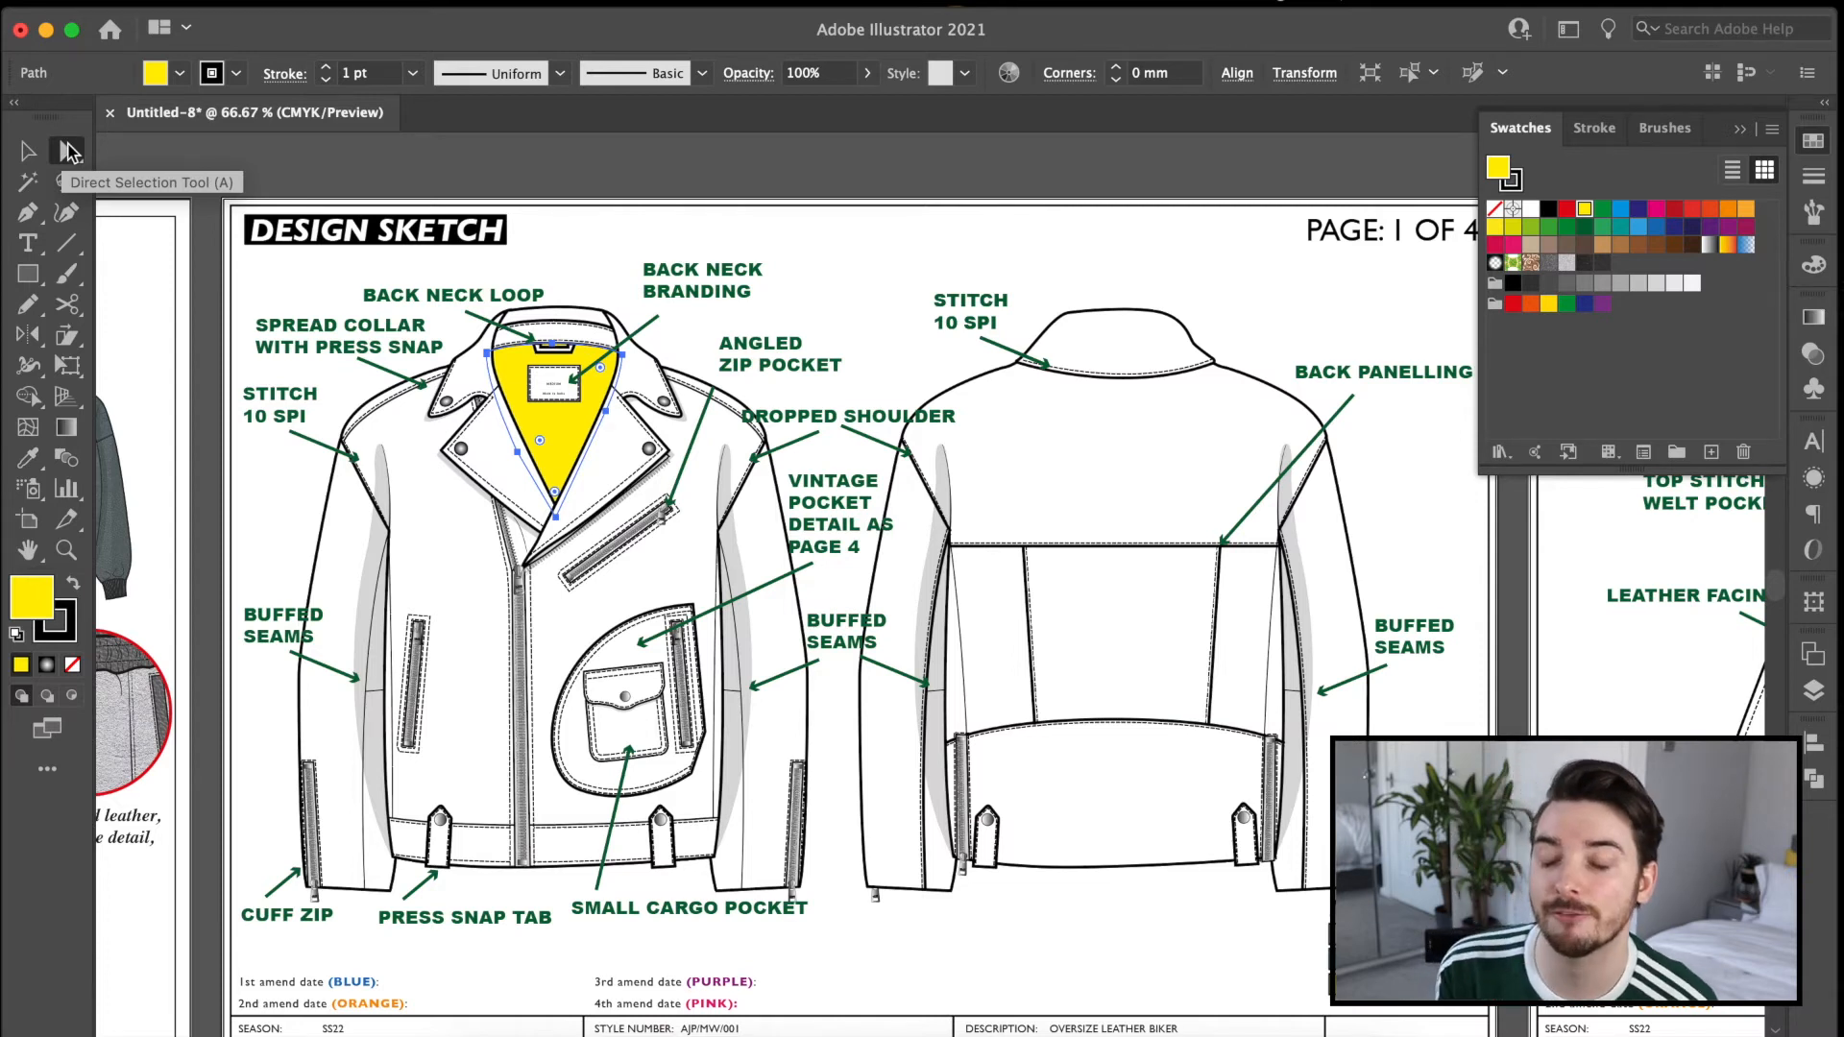
left_click(629, 658)
left_click(519, 430, "shift")
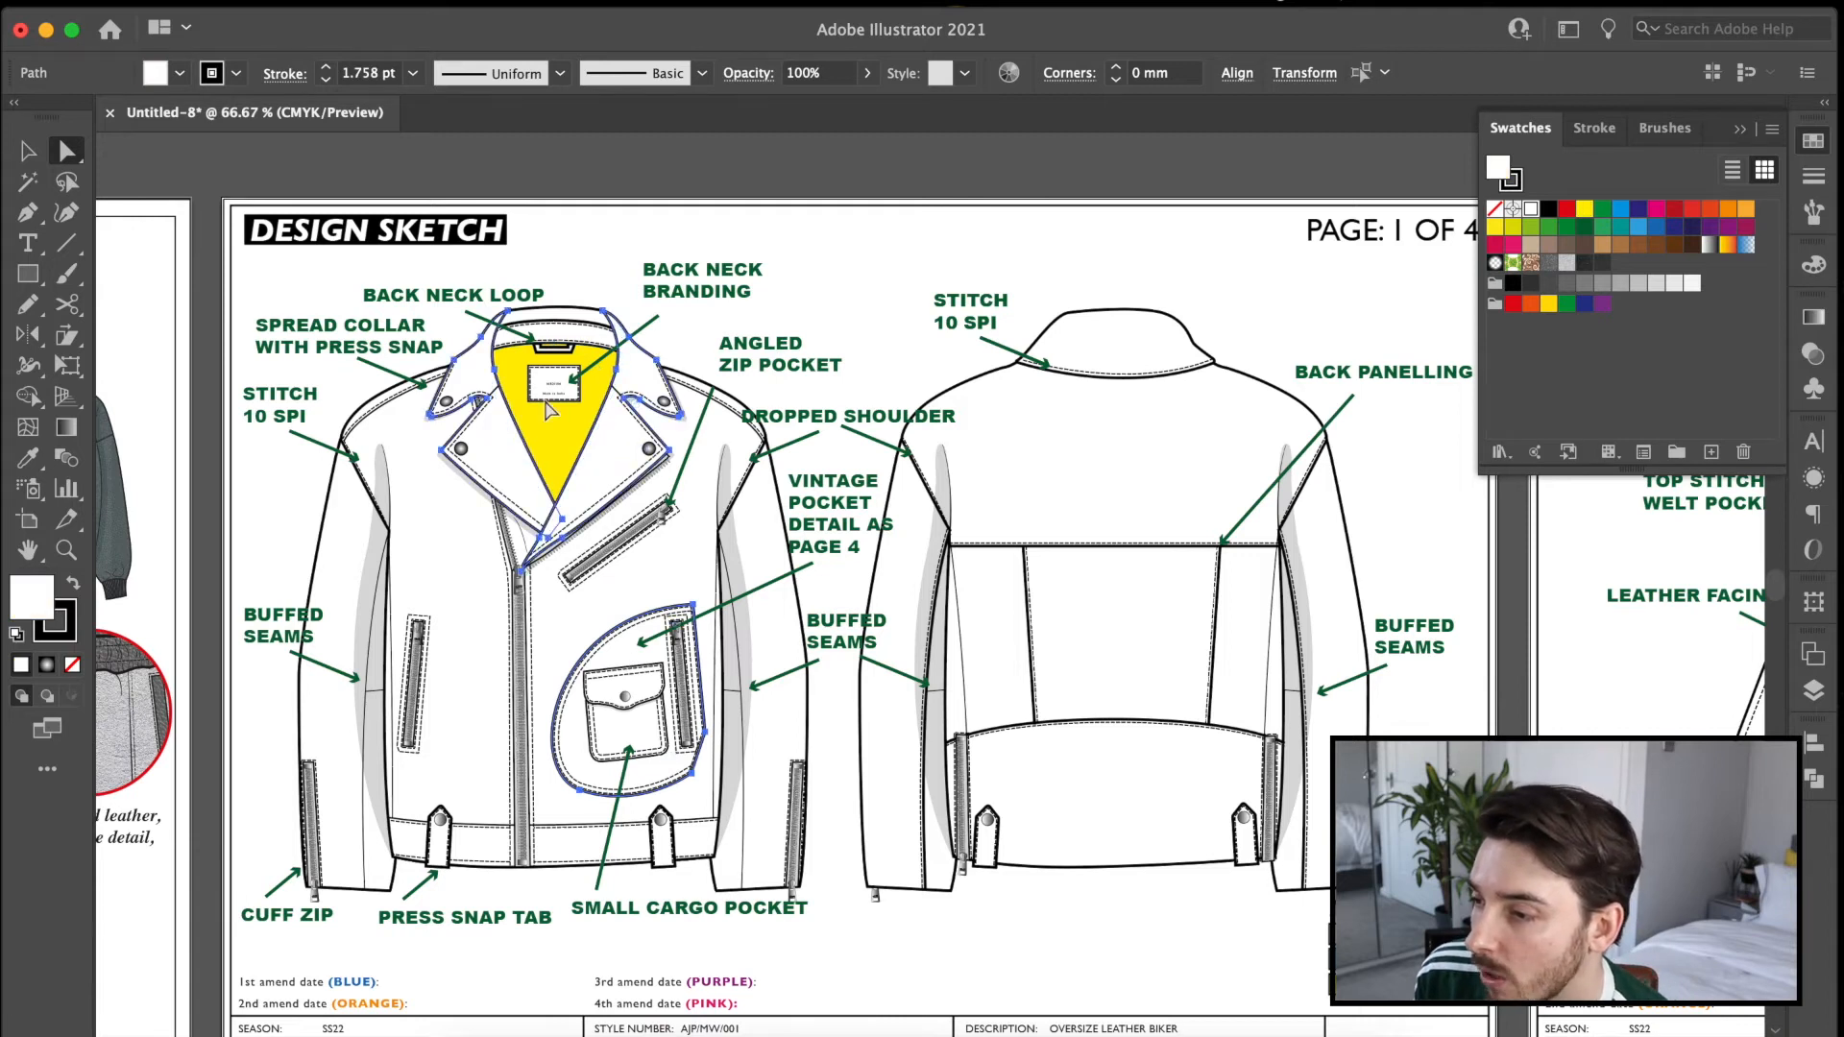
left_click(570, 317)
key("i")
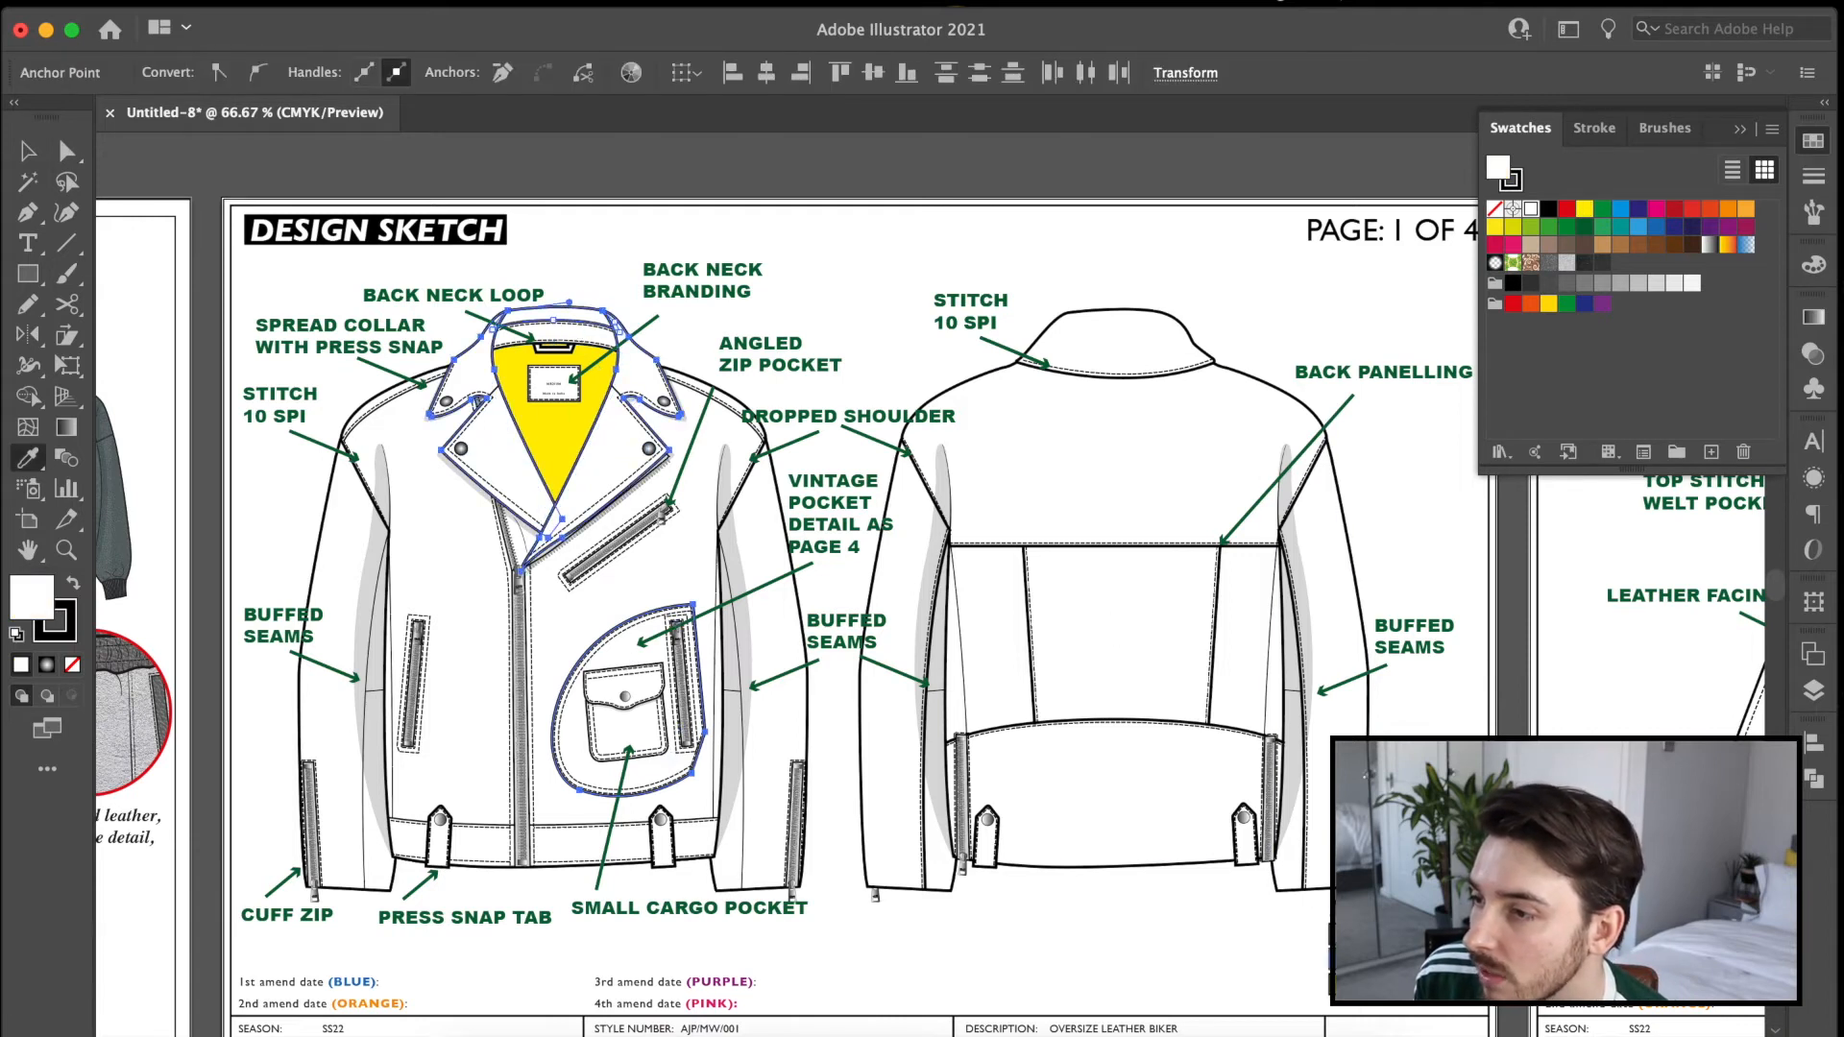
left_click(1638, 227)
Fill the collar, lapels and pocket panel of the measurement page's front view with the blue Trim 1 colour.
left_click(66, 151)
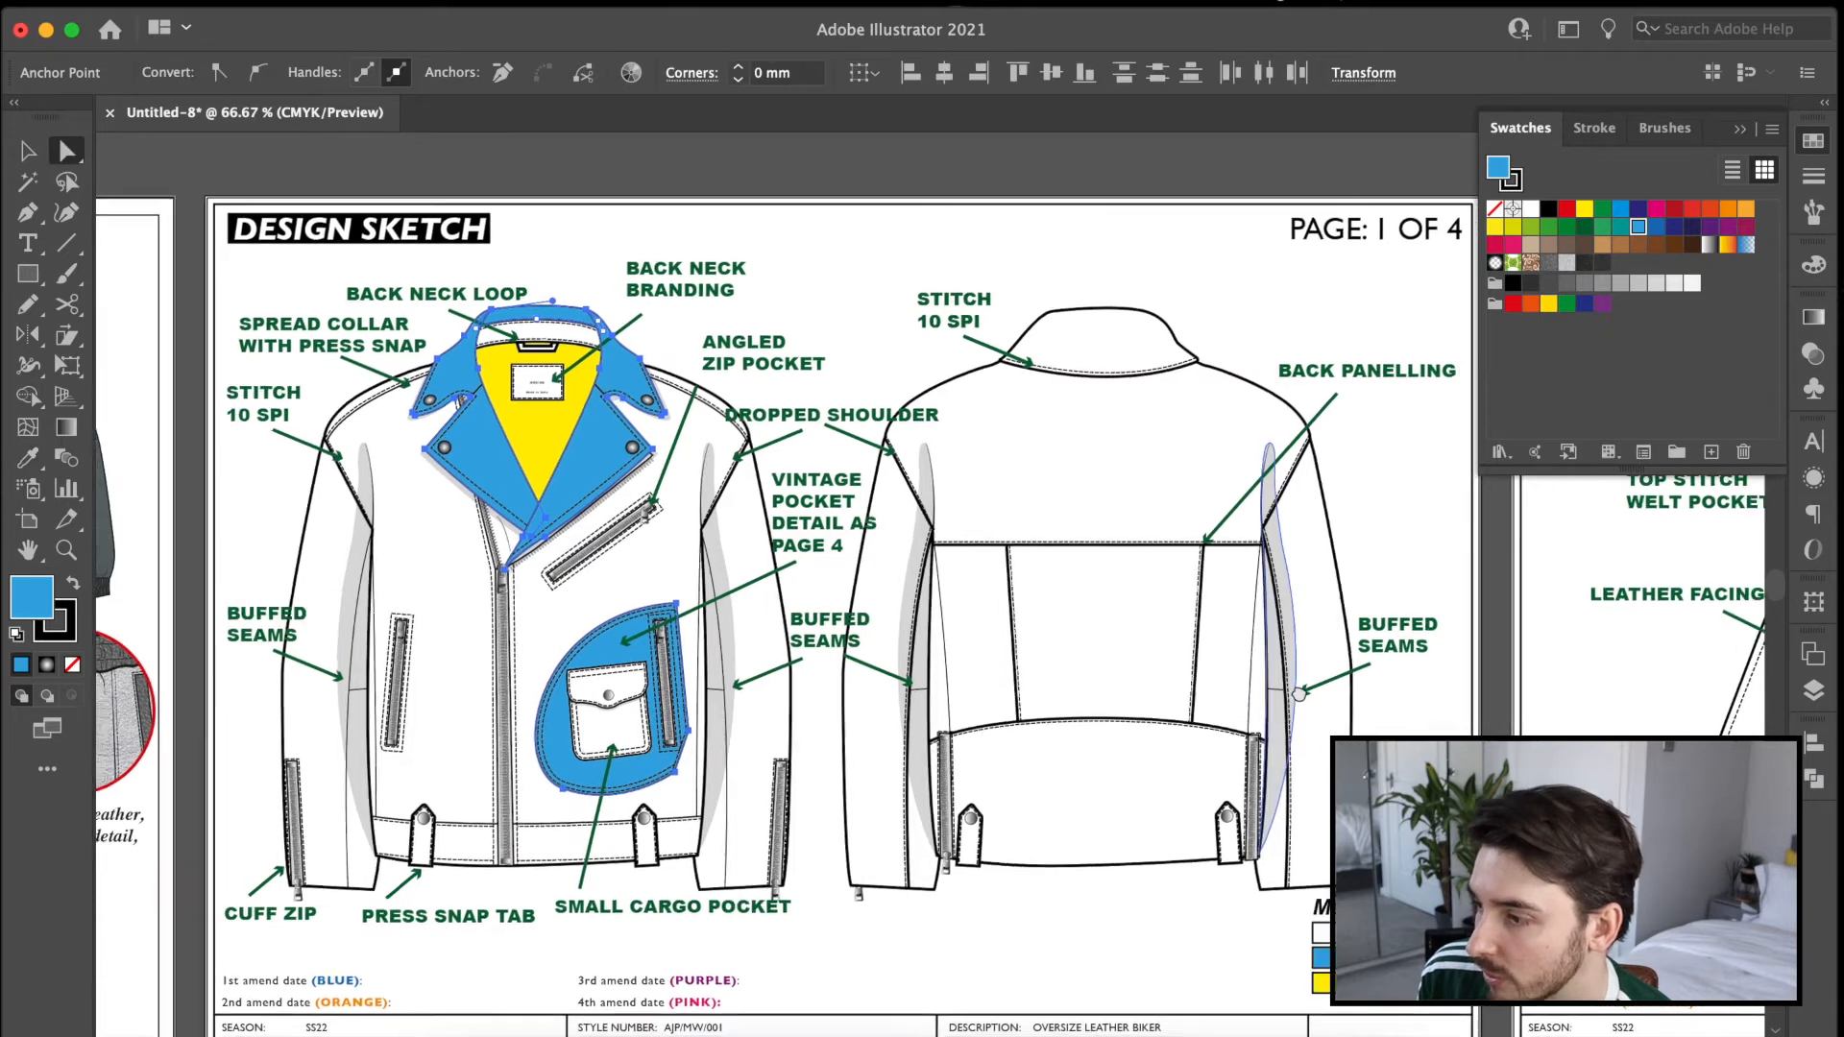
scroll(1279, 807, "right", 15)
scroll(843, 815, "right", 15)
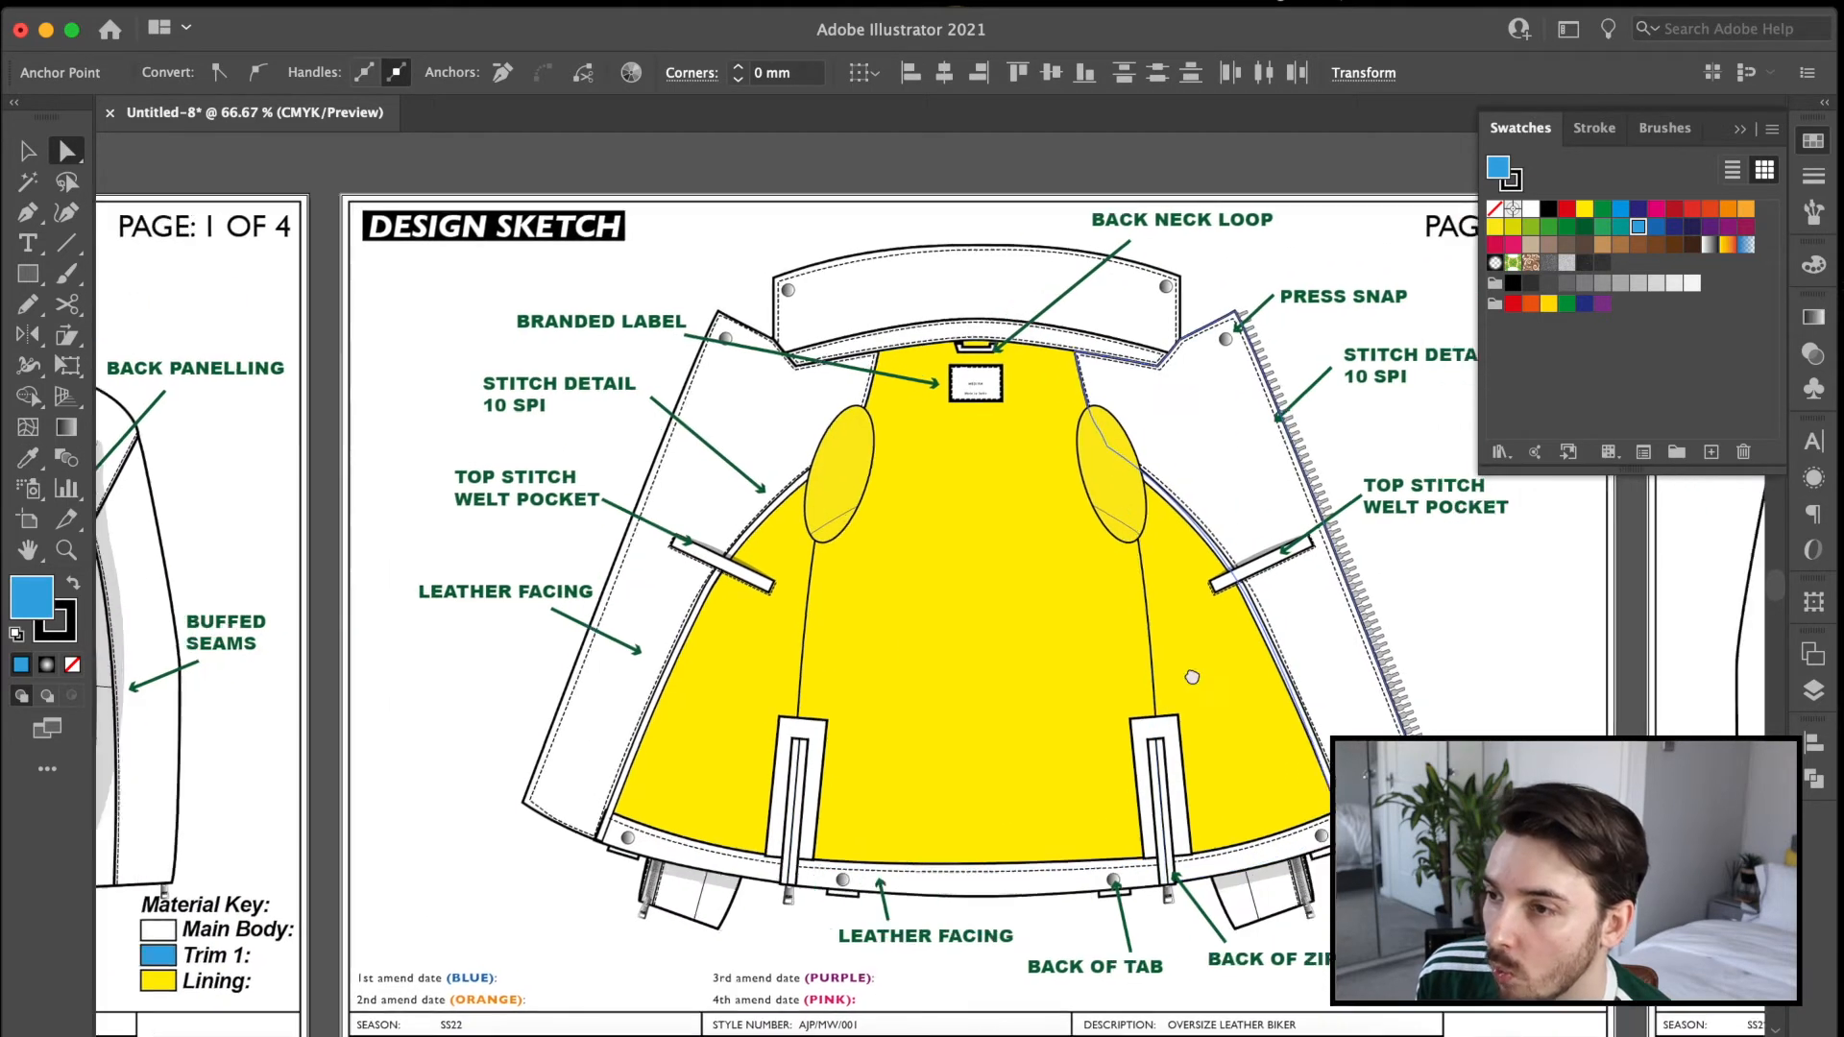
left_click(973, 523)
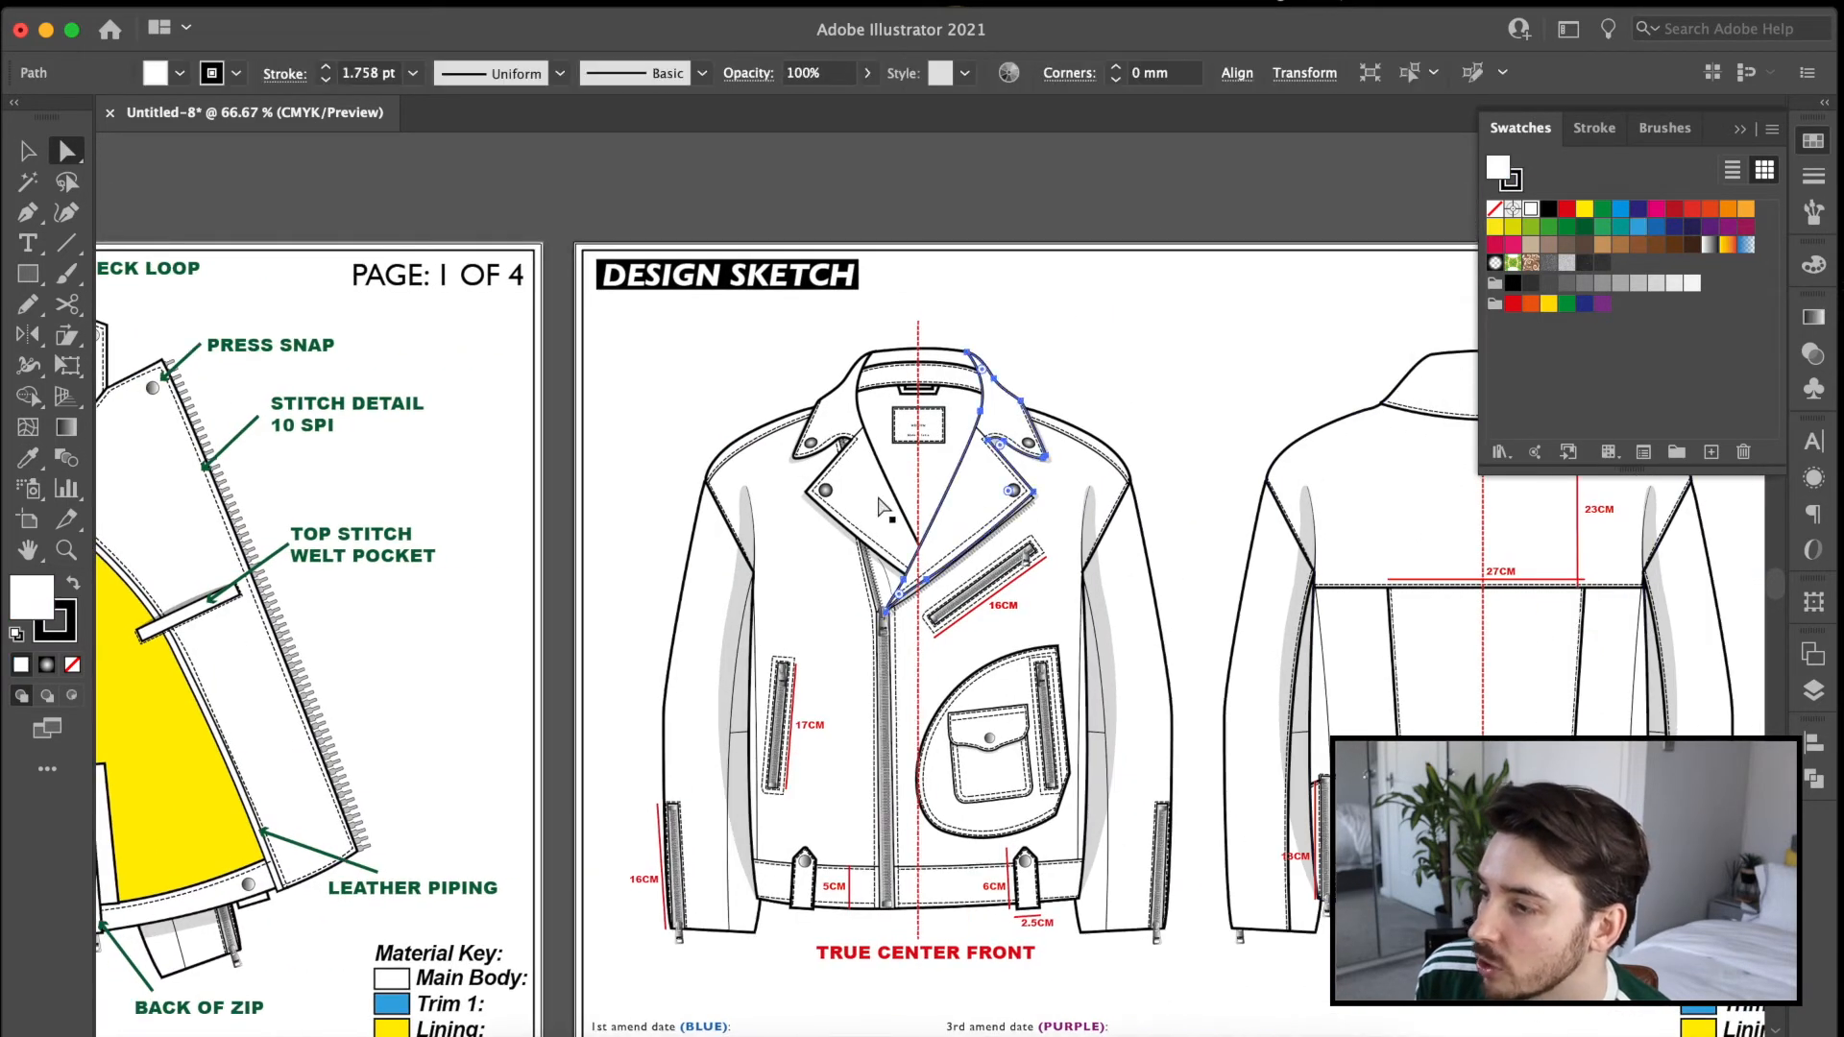
left_click(929, 359)
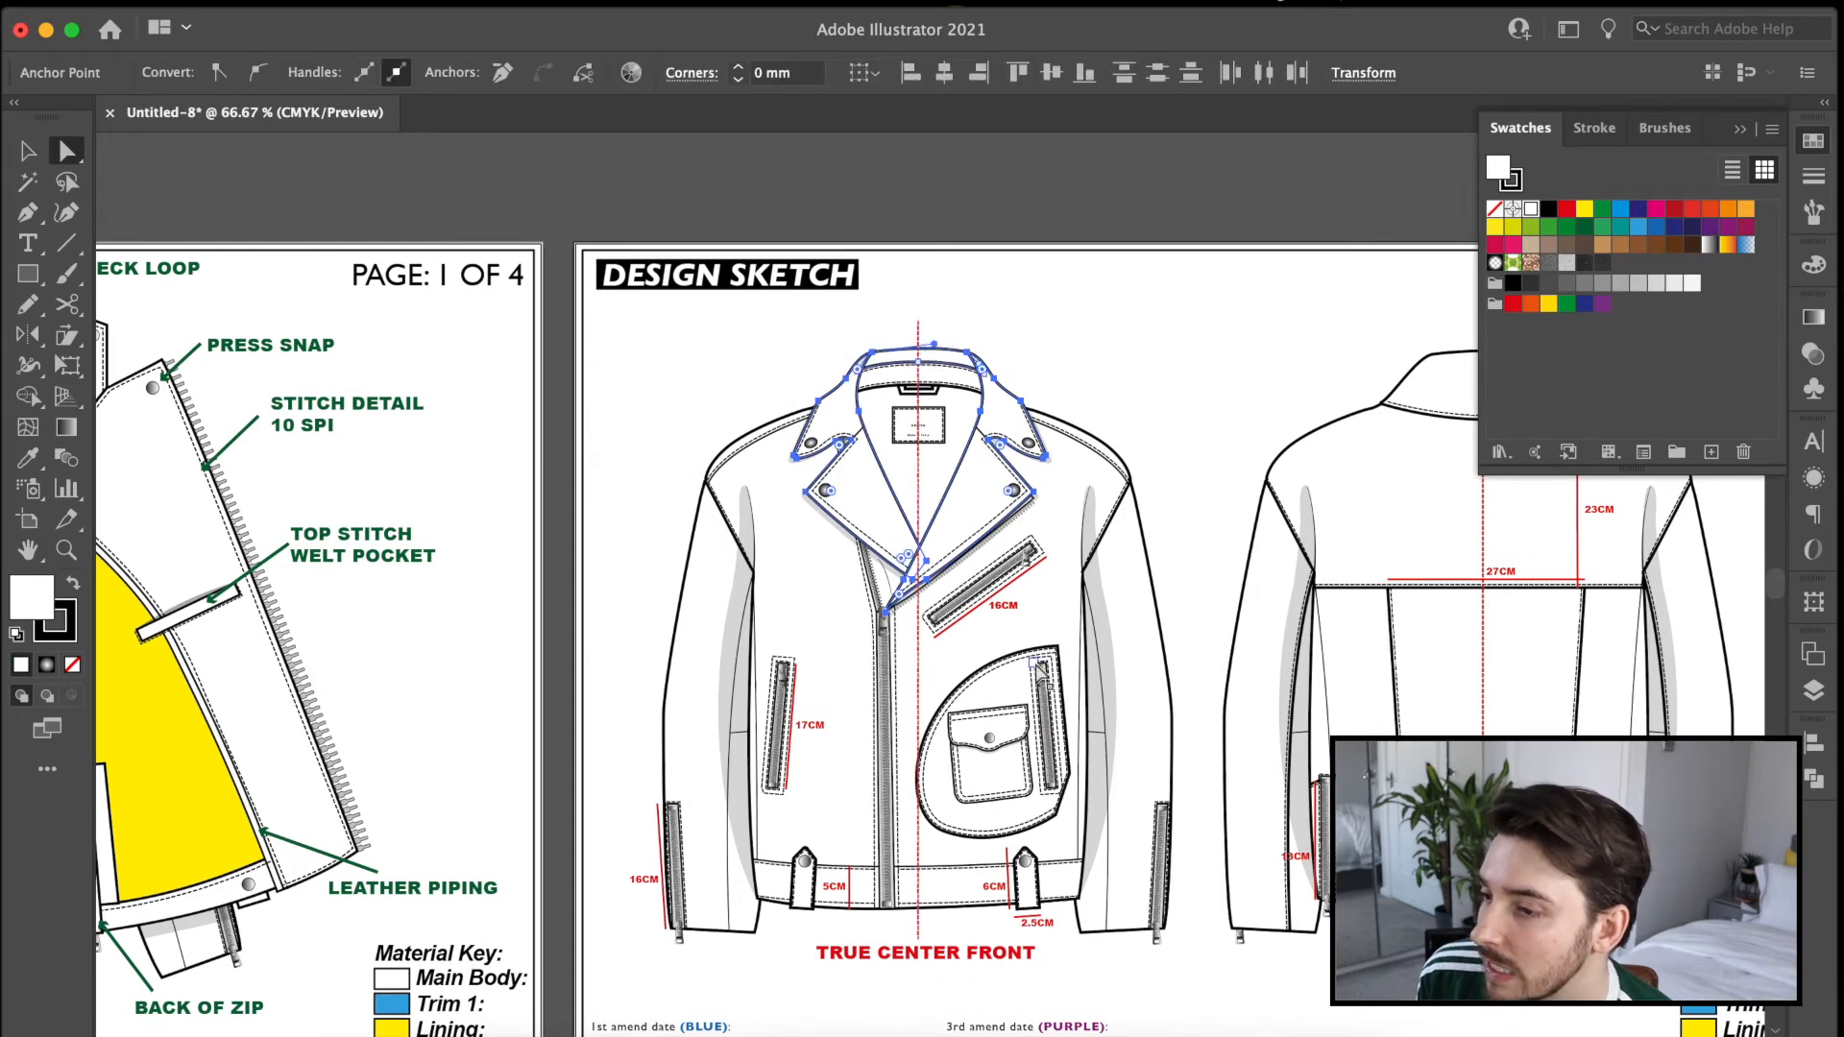
key("i")
left_click(392, 1004)
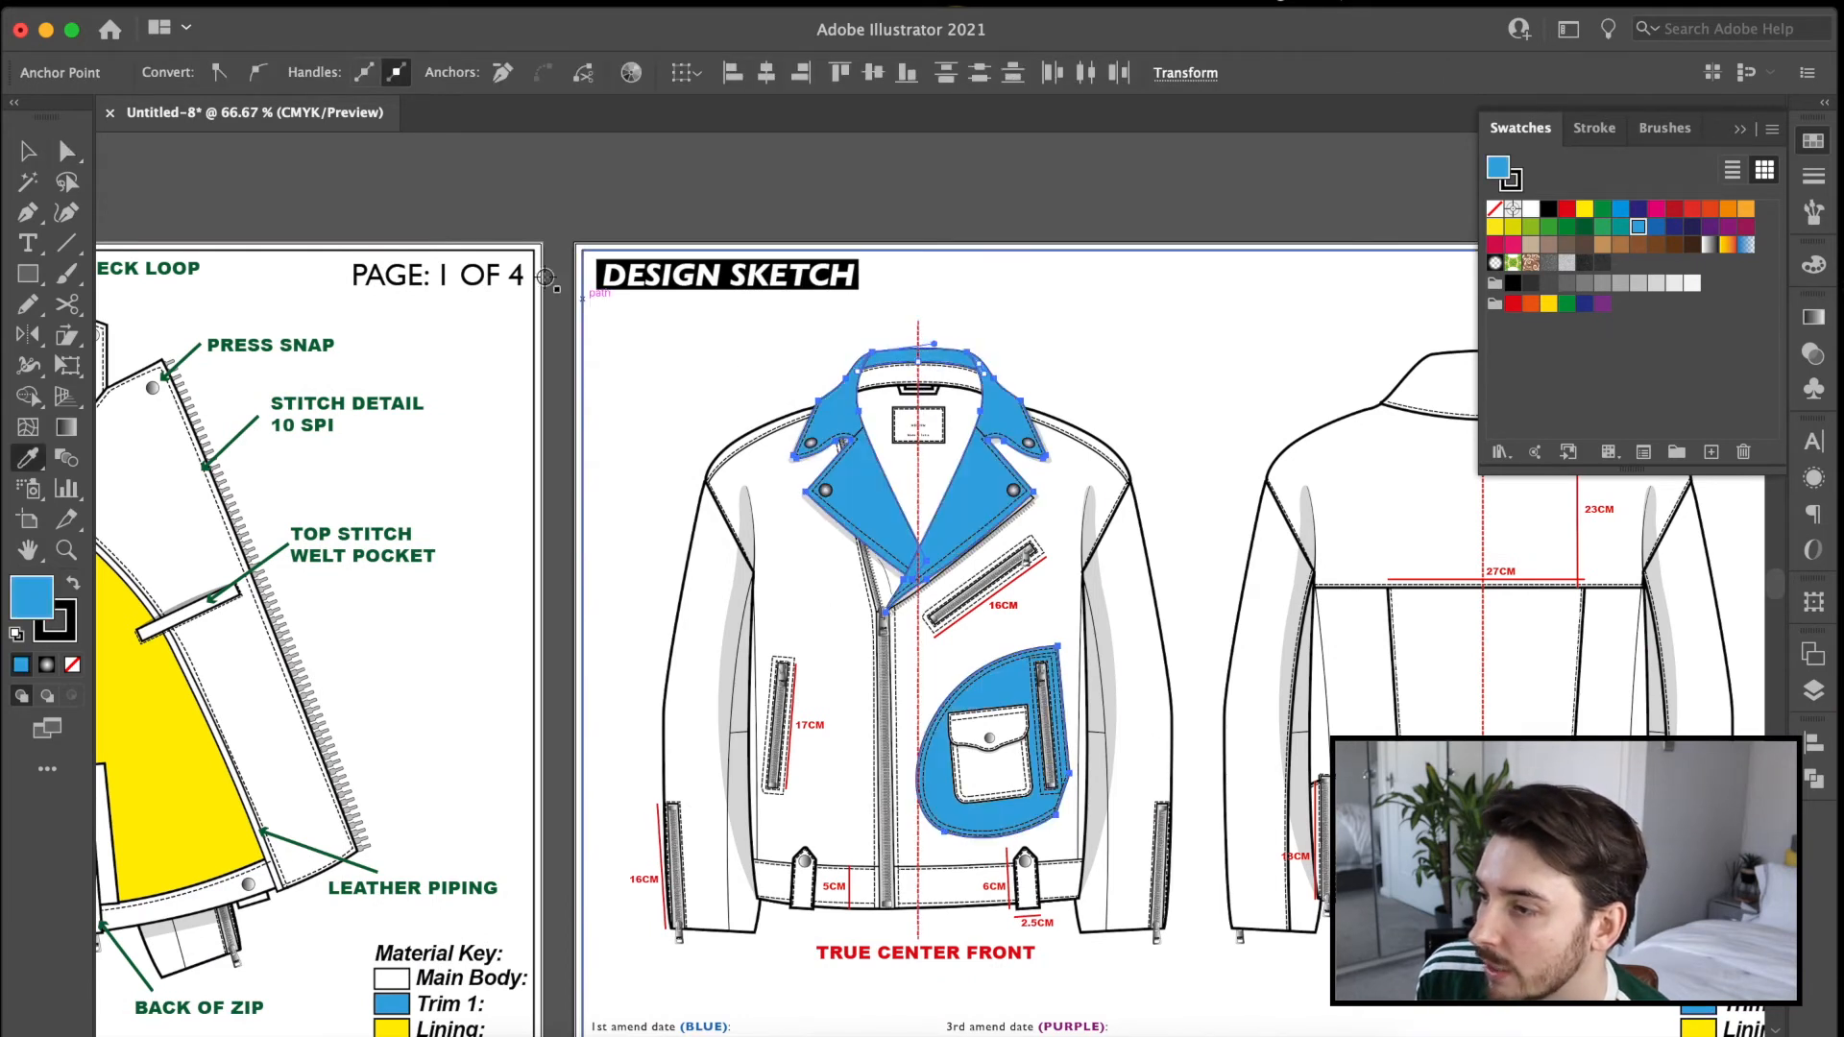
Fill the inner neck lining on the measurement page's front view with the yellow Lining colour.
left_click(69, 151)
left_click(925, 485)
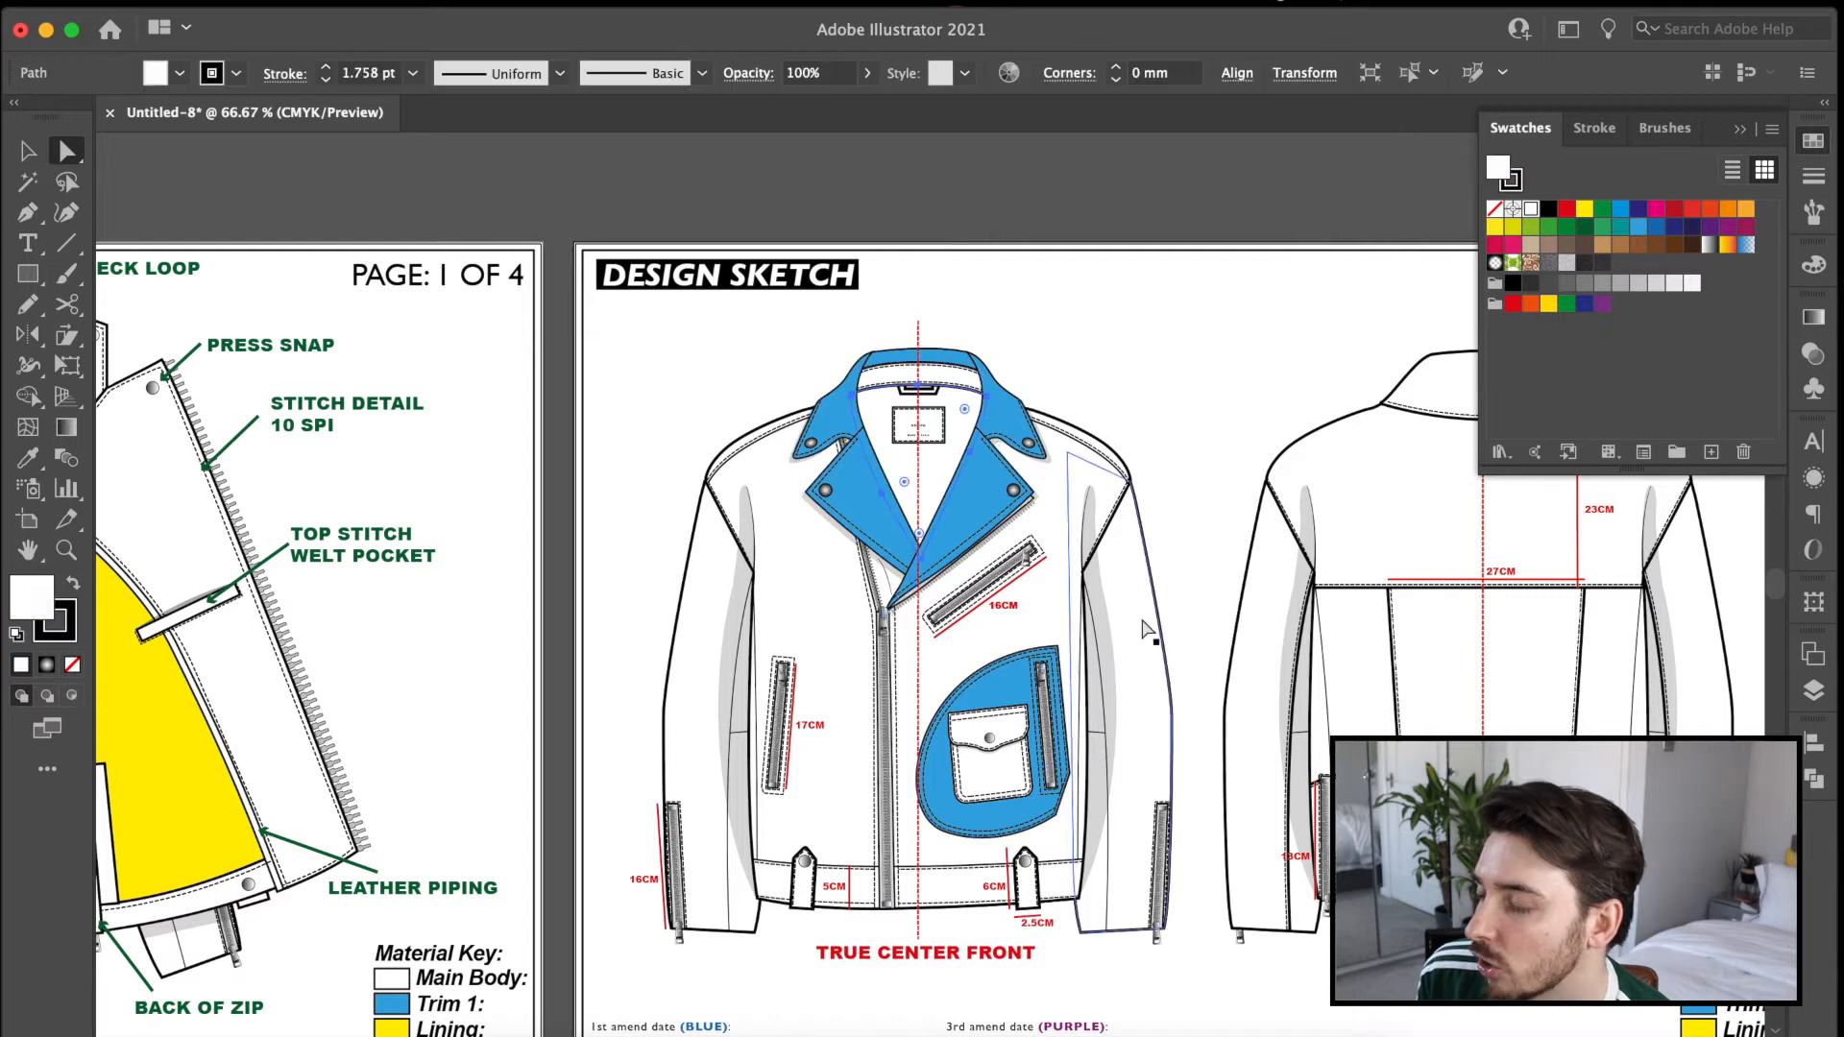
key("i")
left_click(1699, 1027)
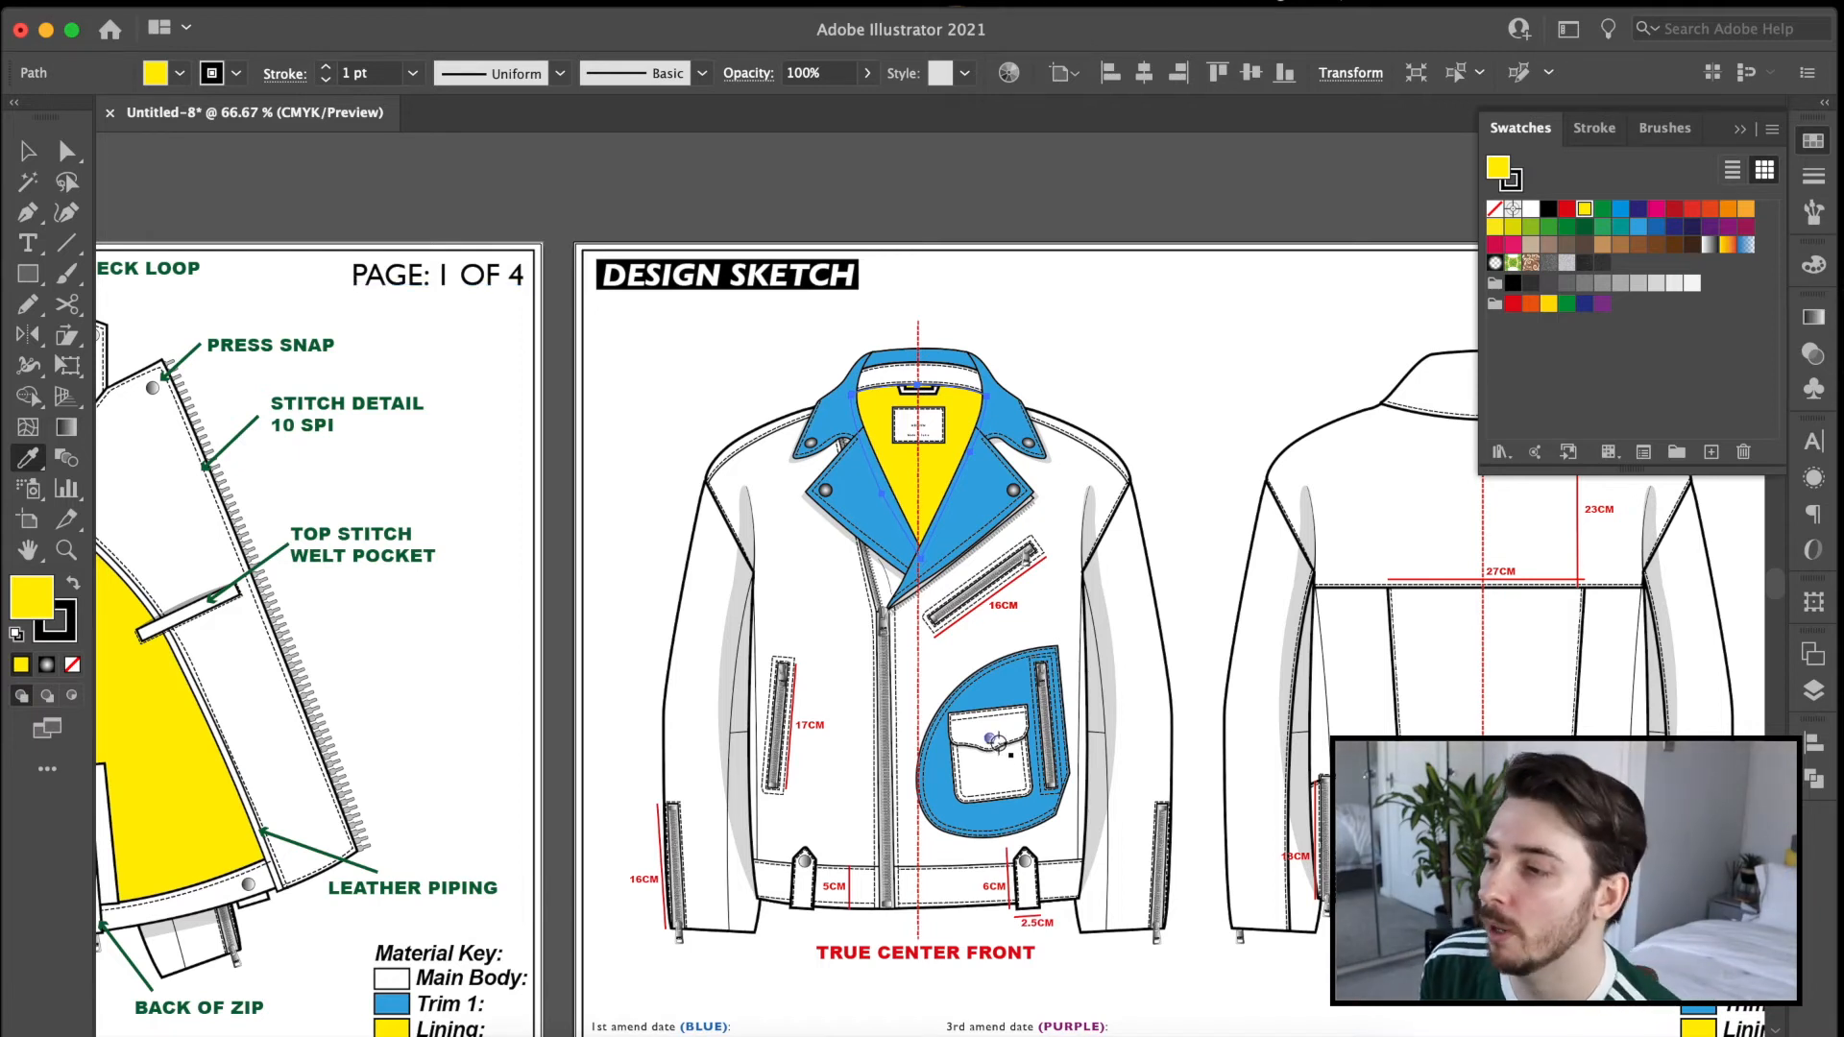
Copy the complete vintage pocket panel out of the front view and place an enlarged copy below the measurement page.
key("super+equal")
left_click_drag(1001, 814, 800, 456)
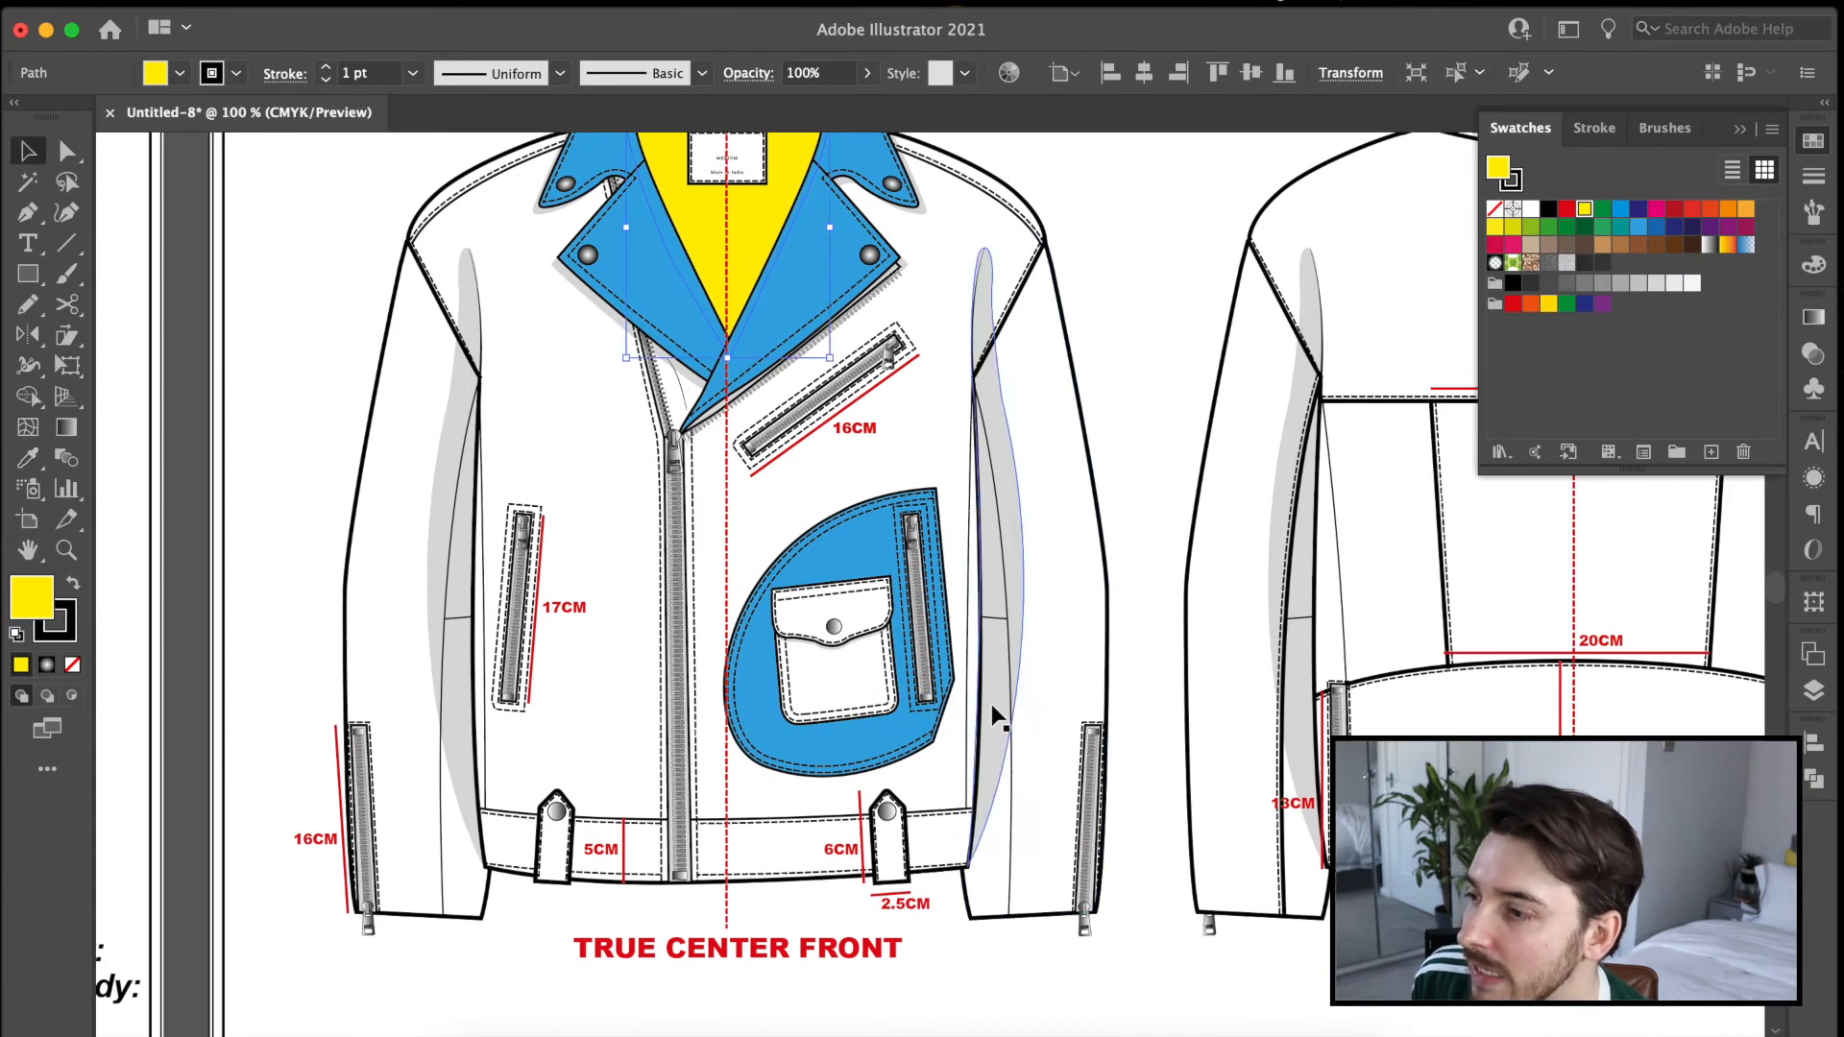
double_click(869, 653)
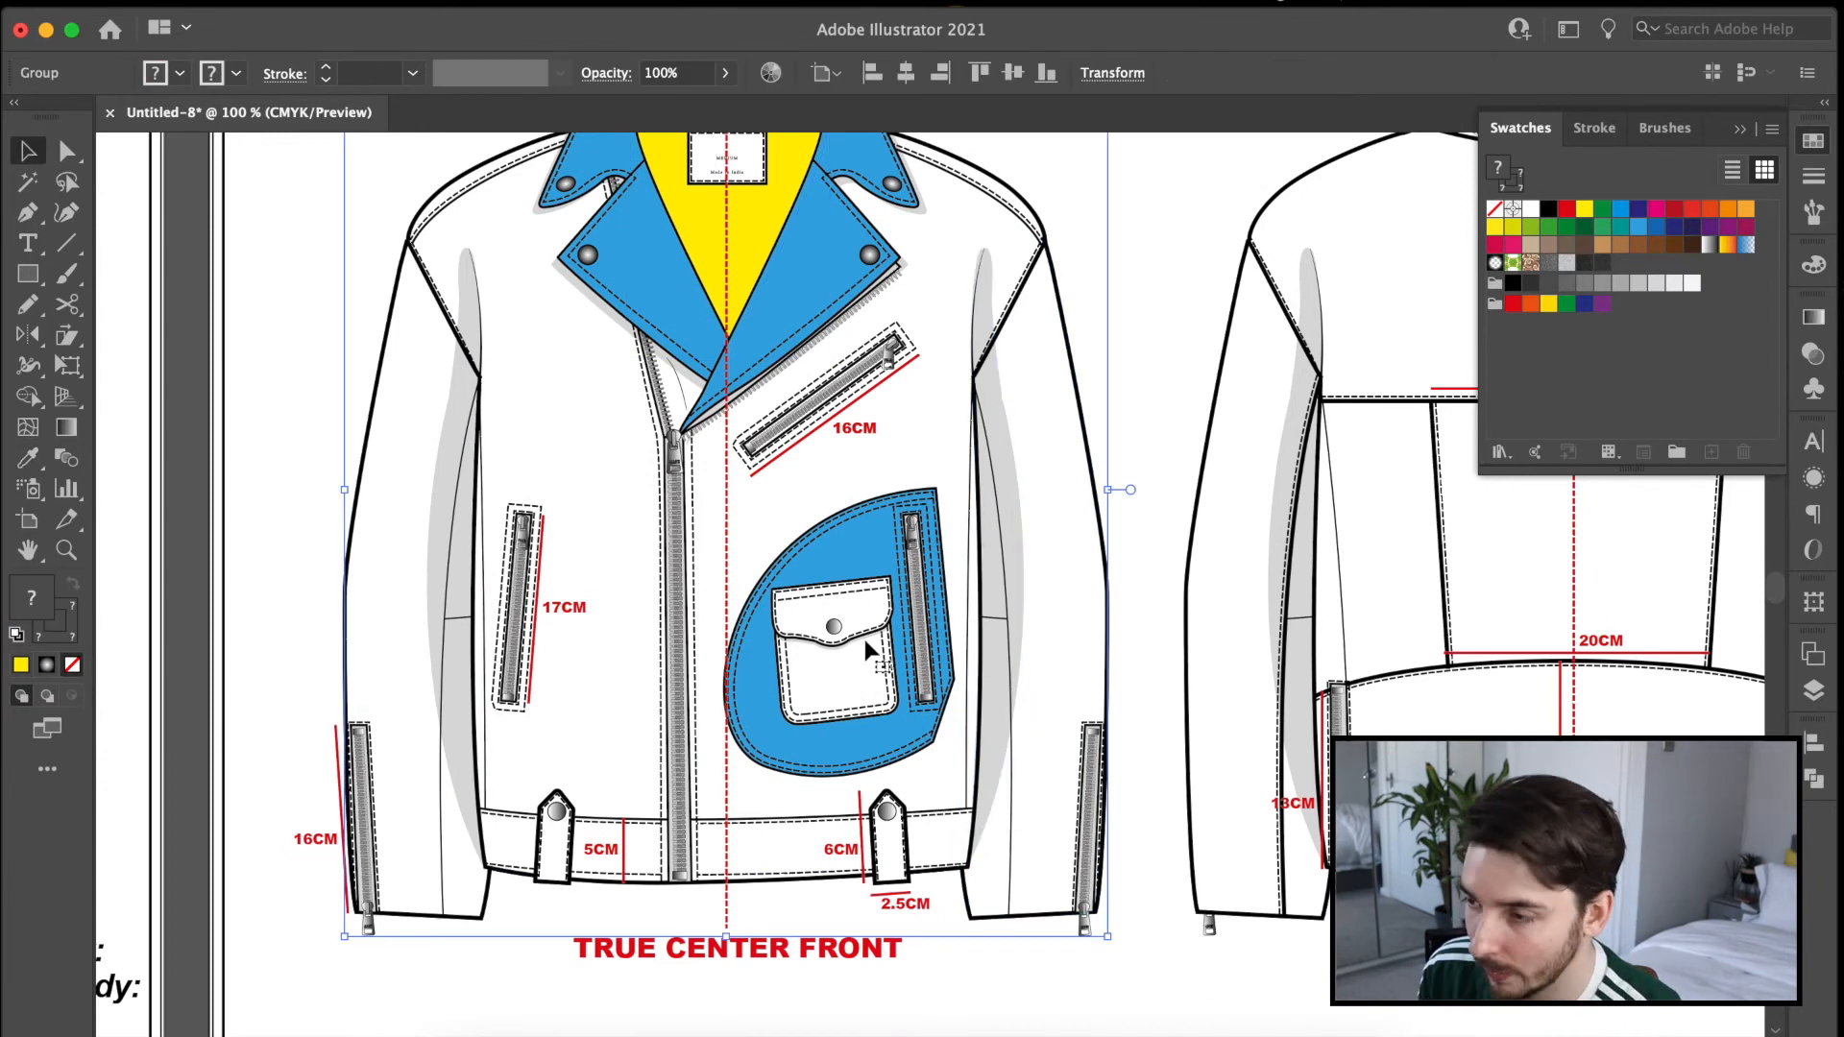
double_click(866, 640)
left_click(859, 650)
double_click(856, 645)
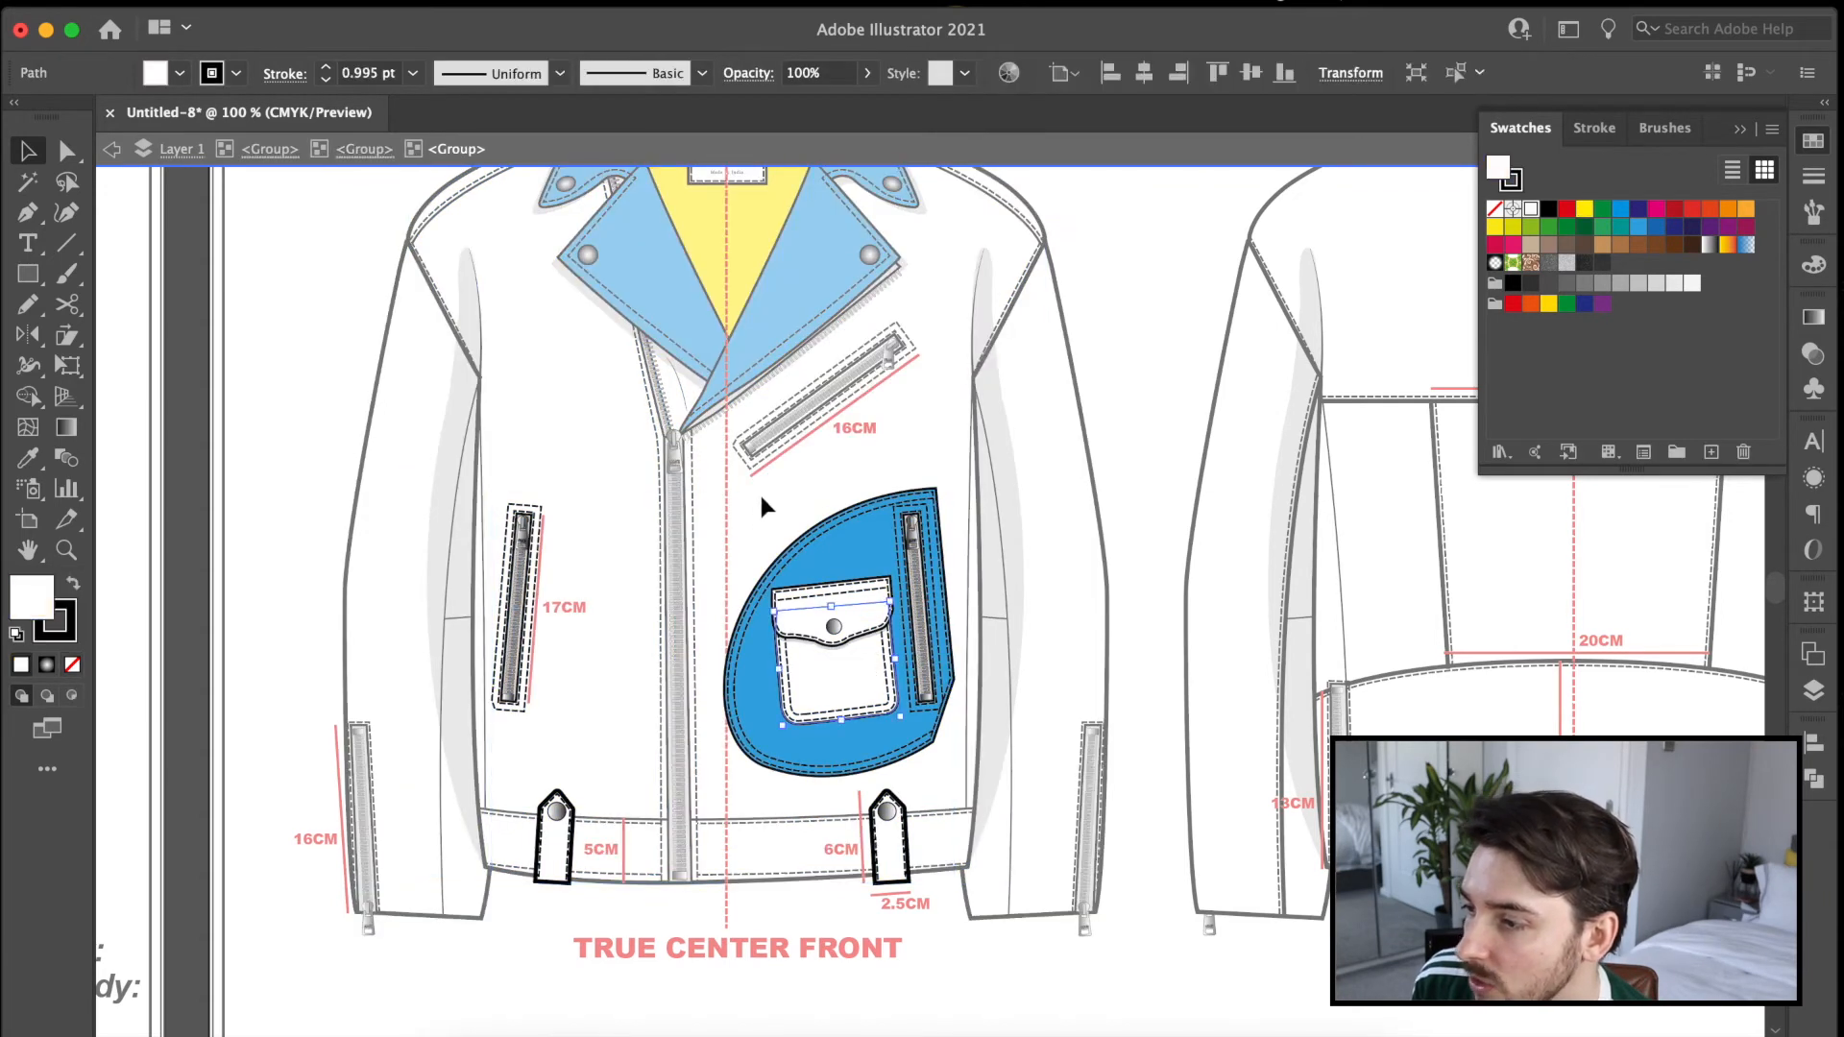
left_click_drag(1078, 769, 1079, 770)
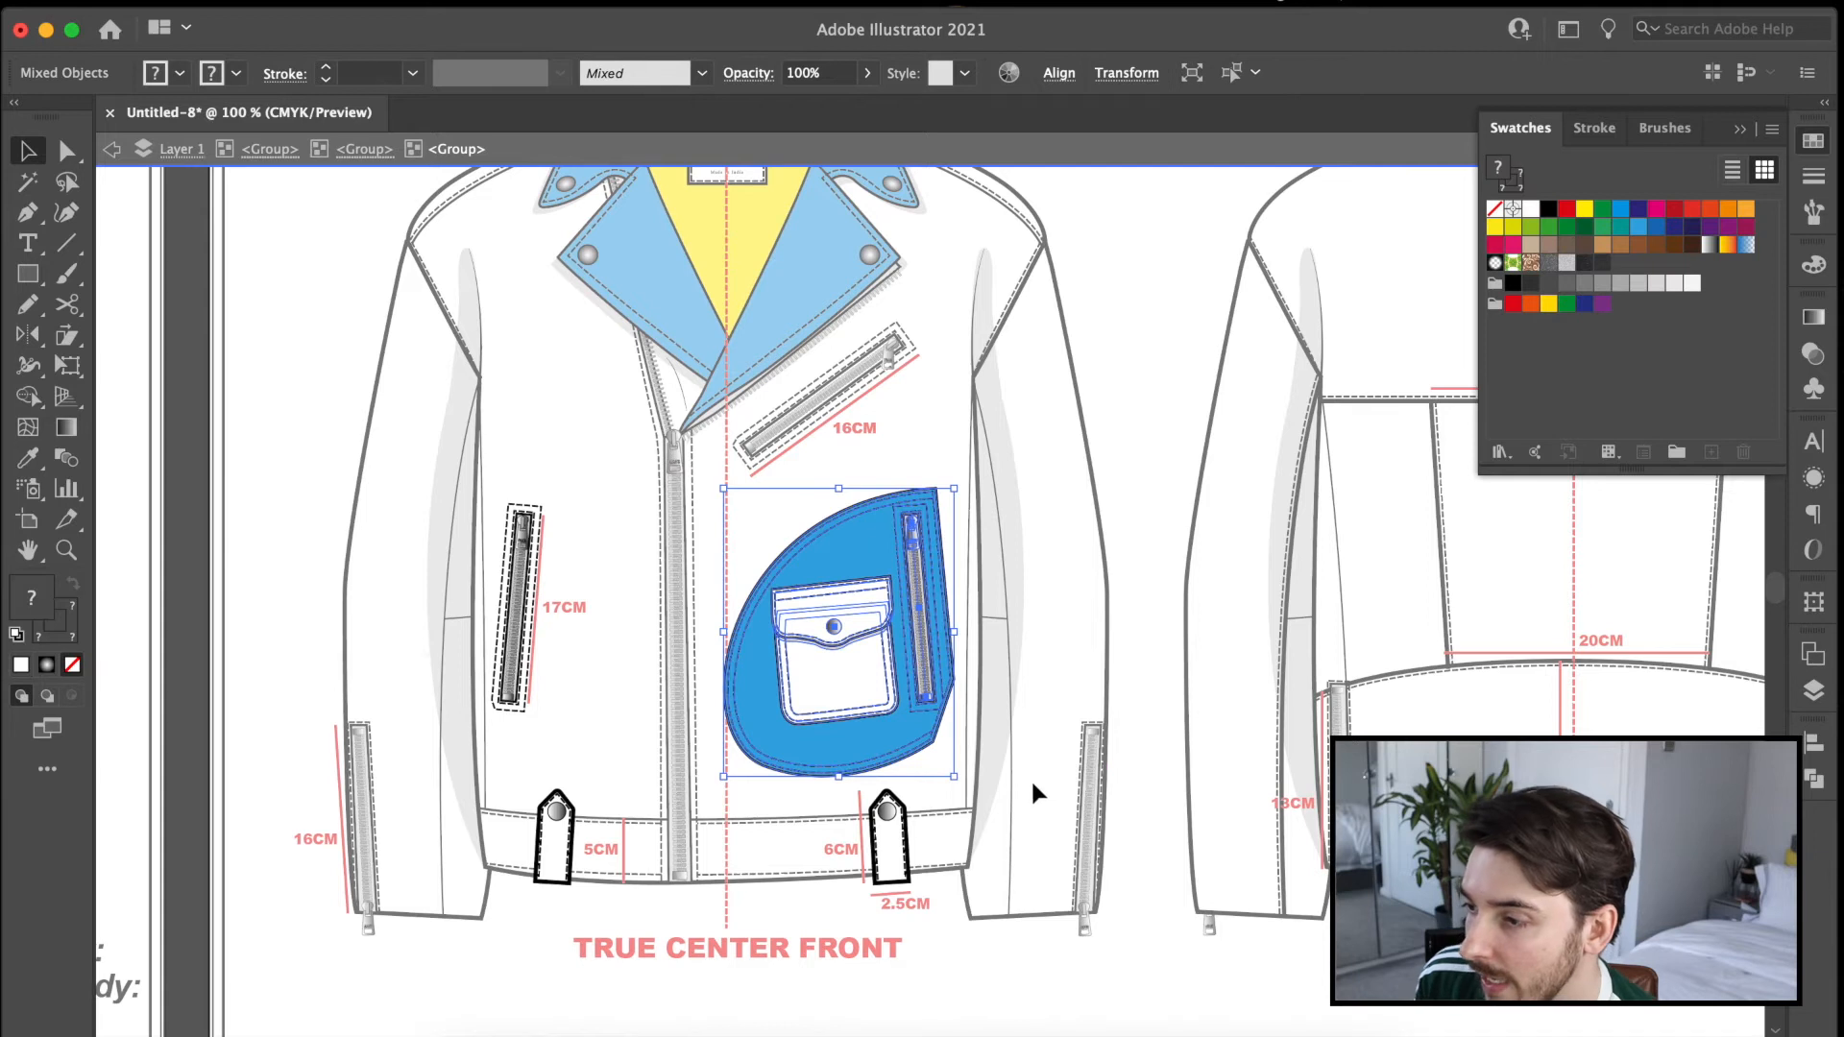
double_click(1138, 865)
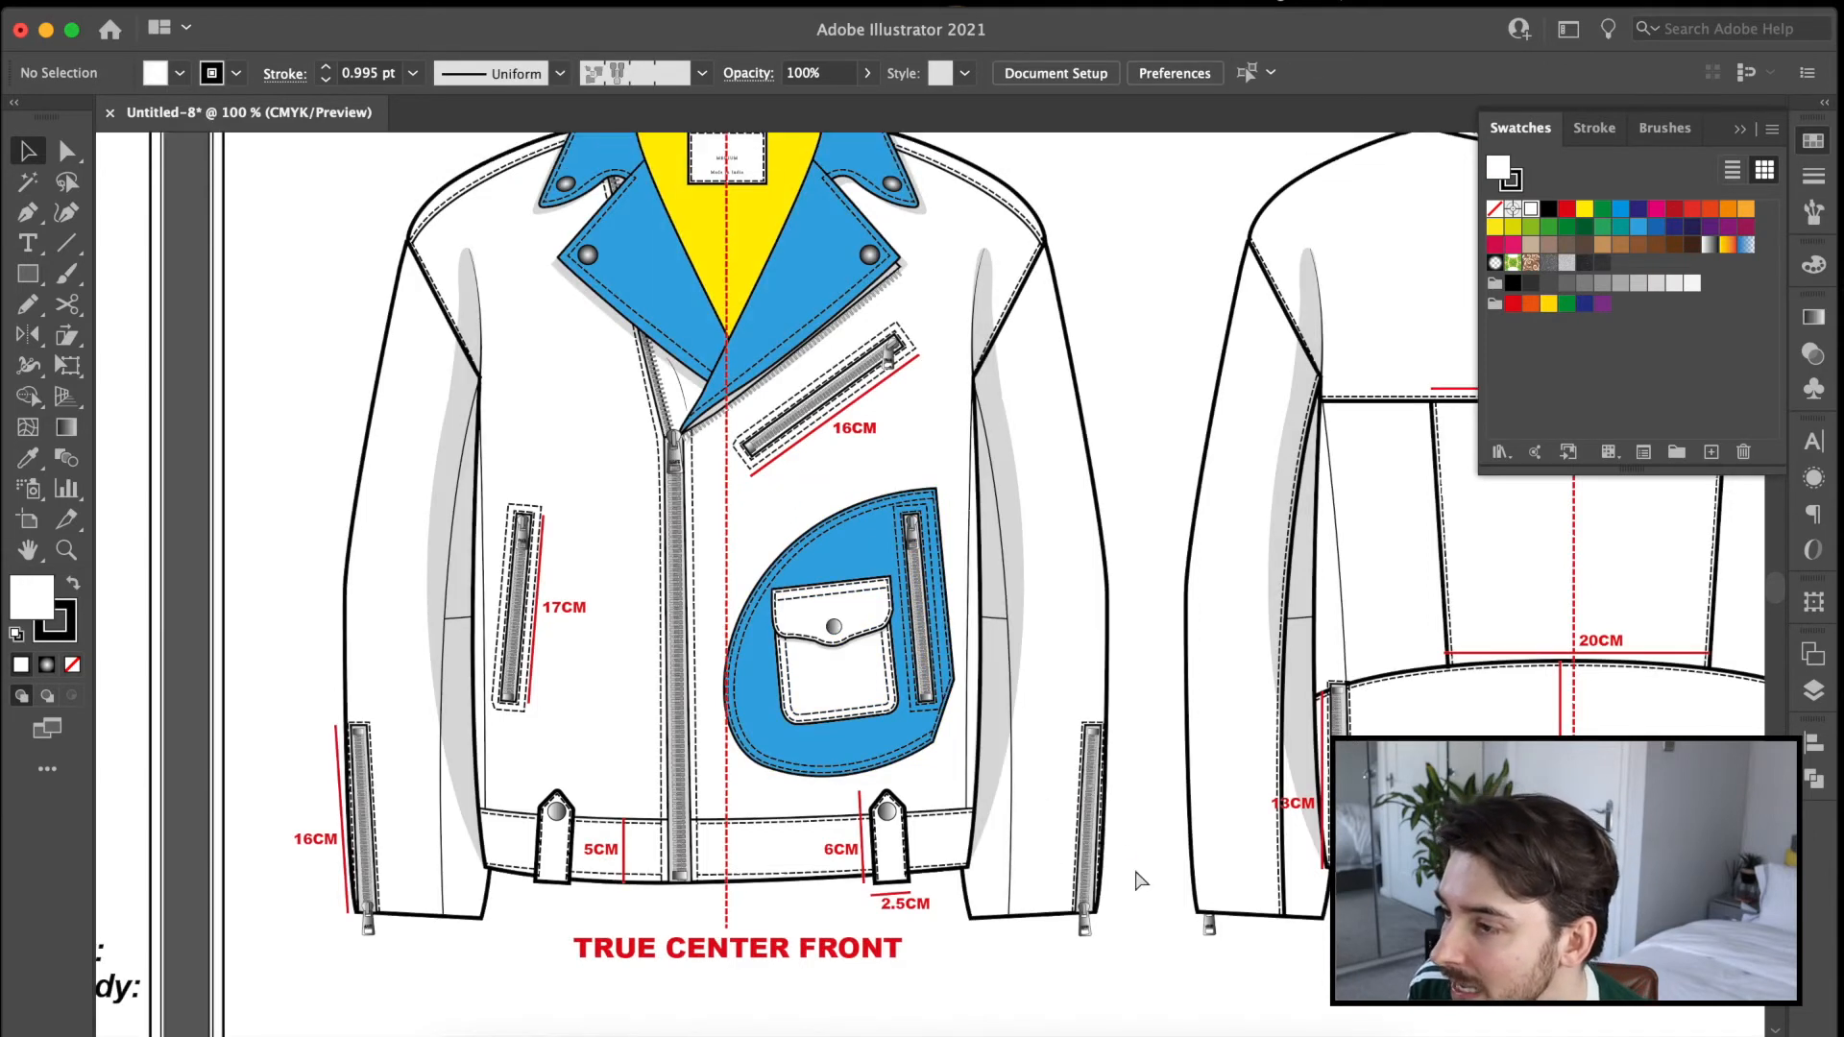
key("super+minus")
key("super+minus")
key("super+minus")
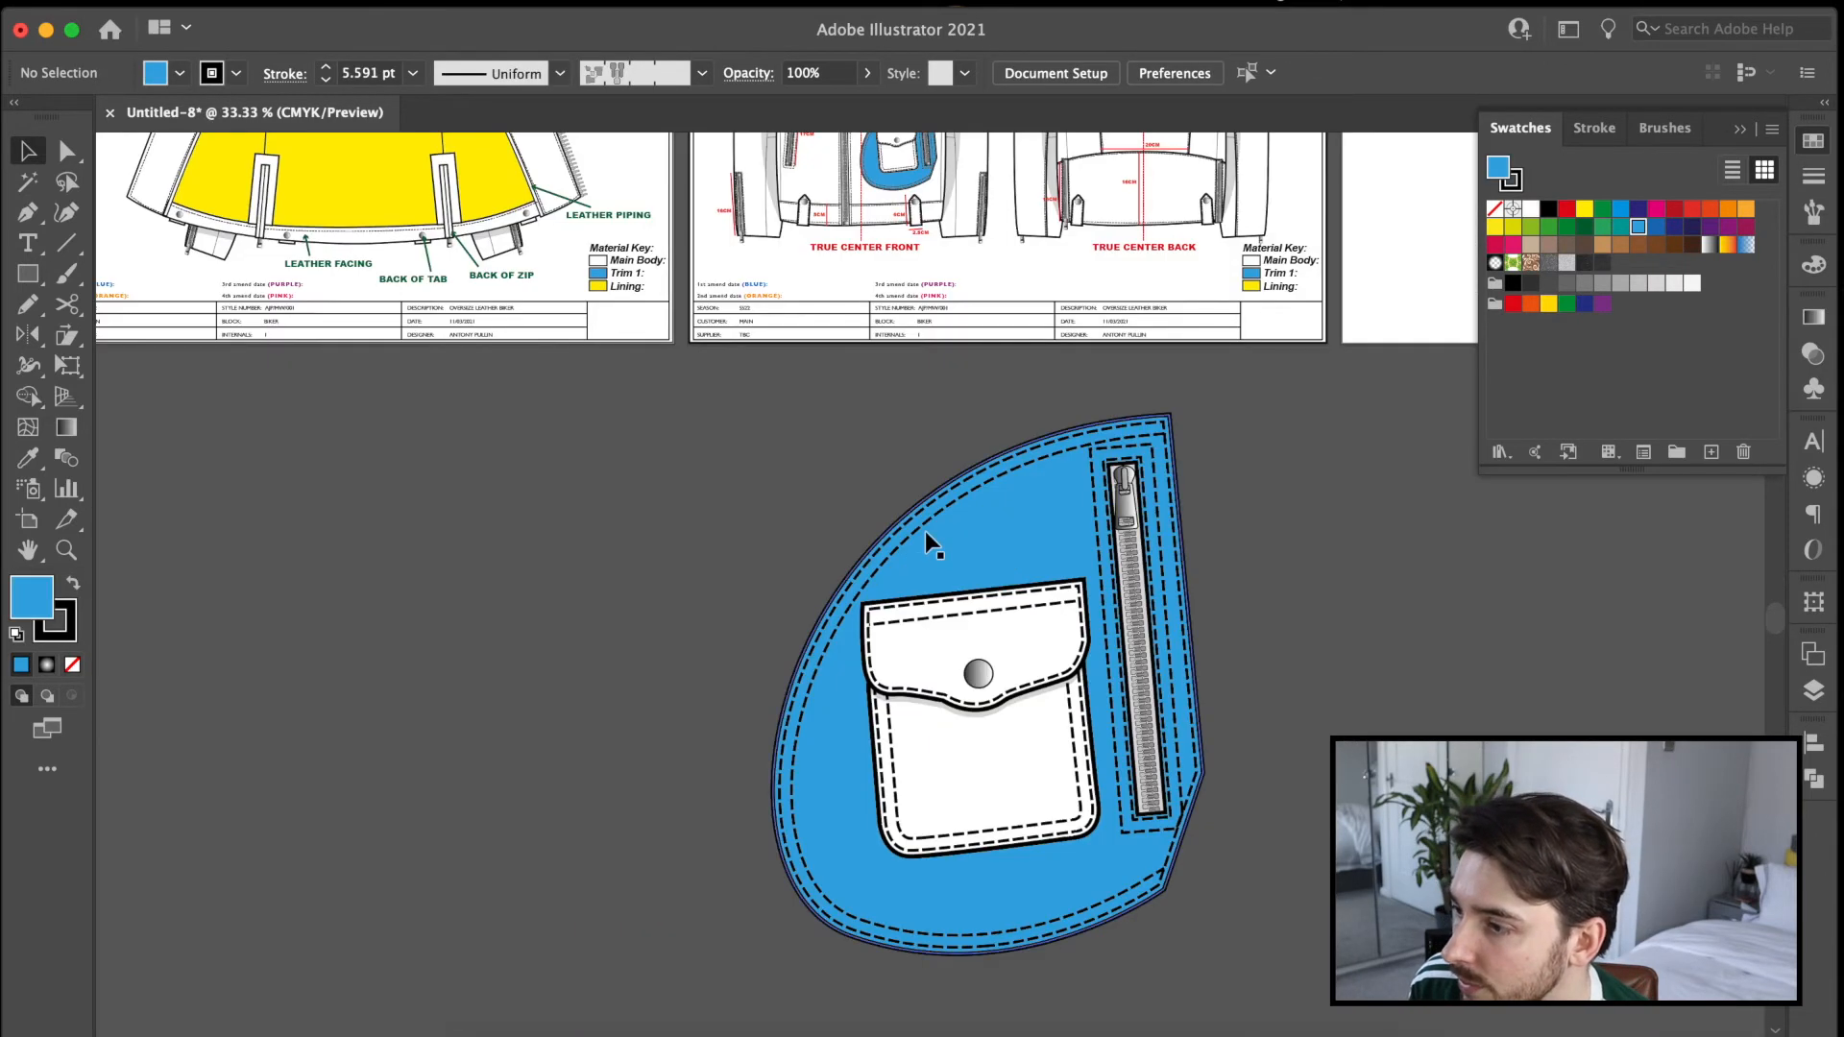
Try to draw a line along the enlarged pocket panel's zip.
key("super+equal")
key("super+equal")
left_click_drag(1248, 554, 881, 420)
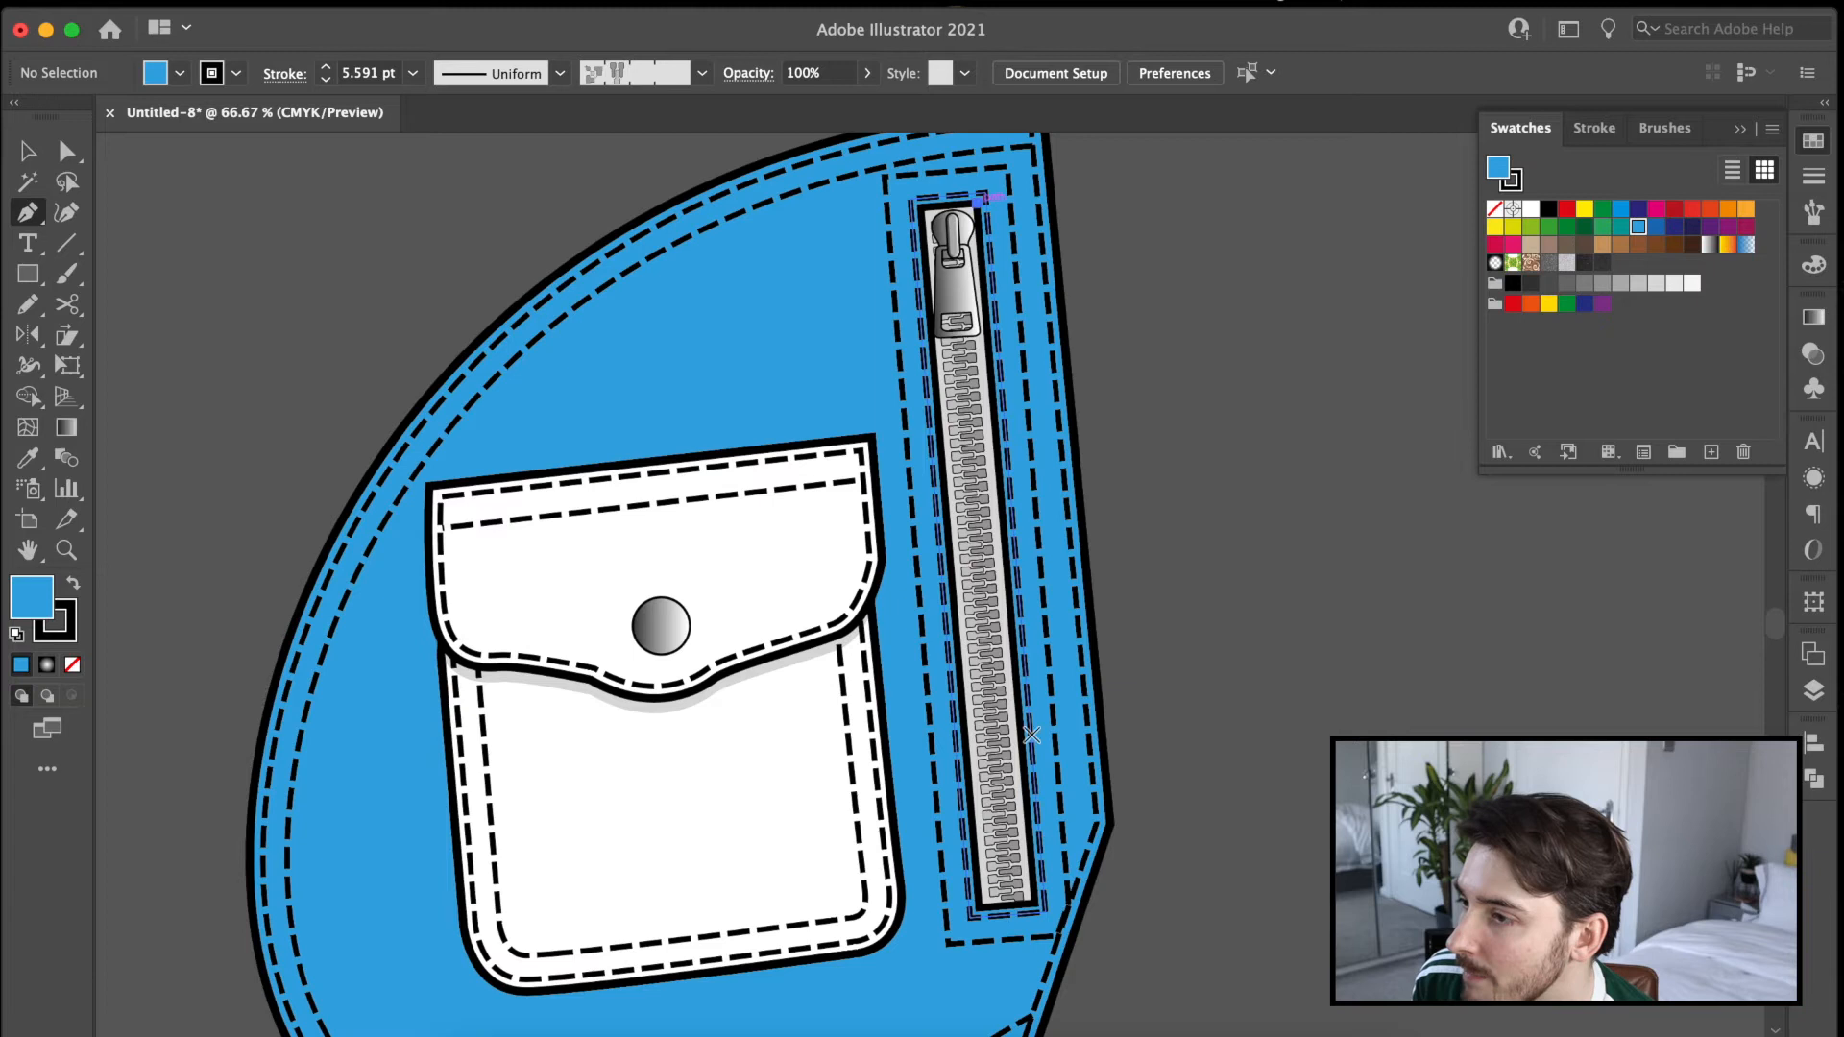
left_click(978, 199)
left_click(1034, 902)
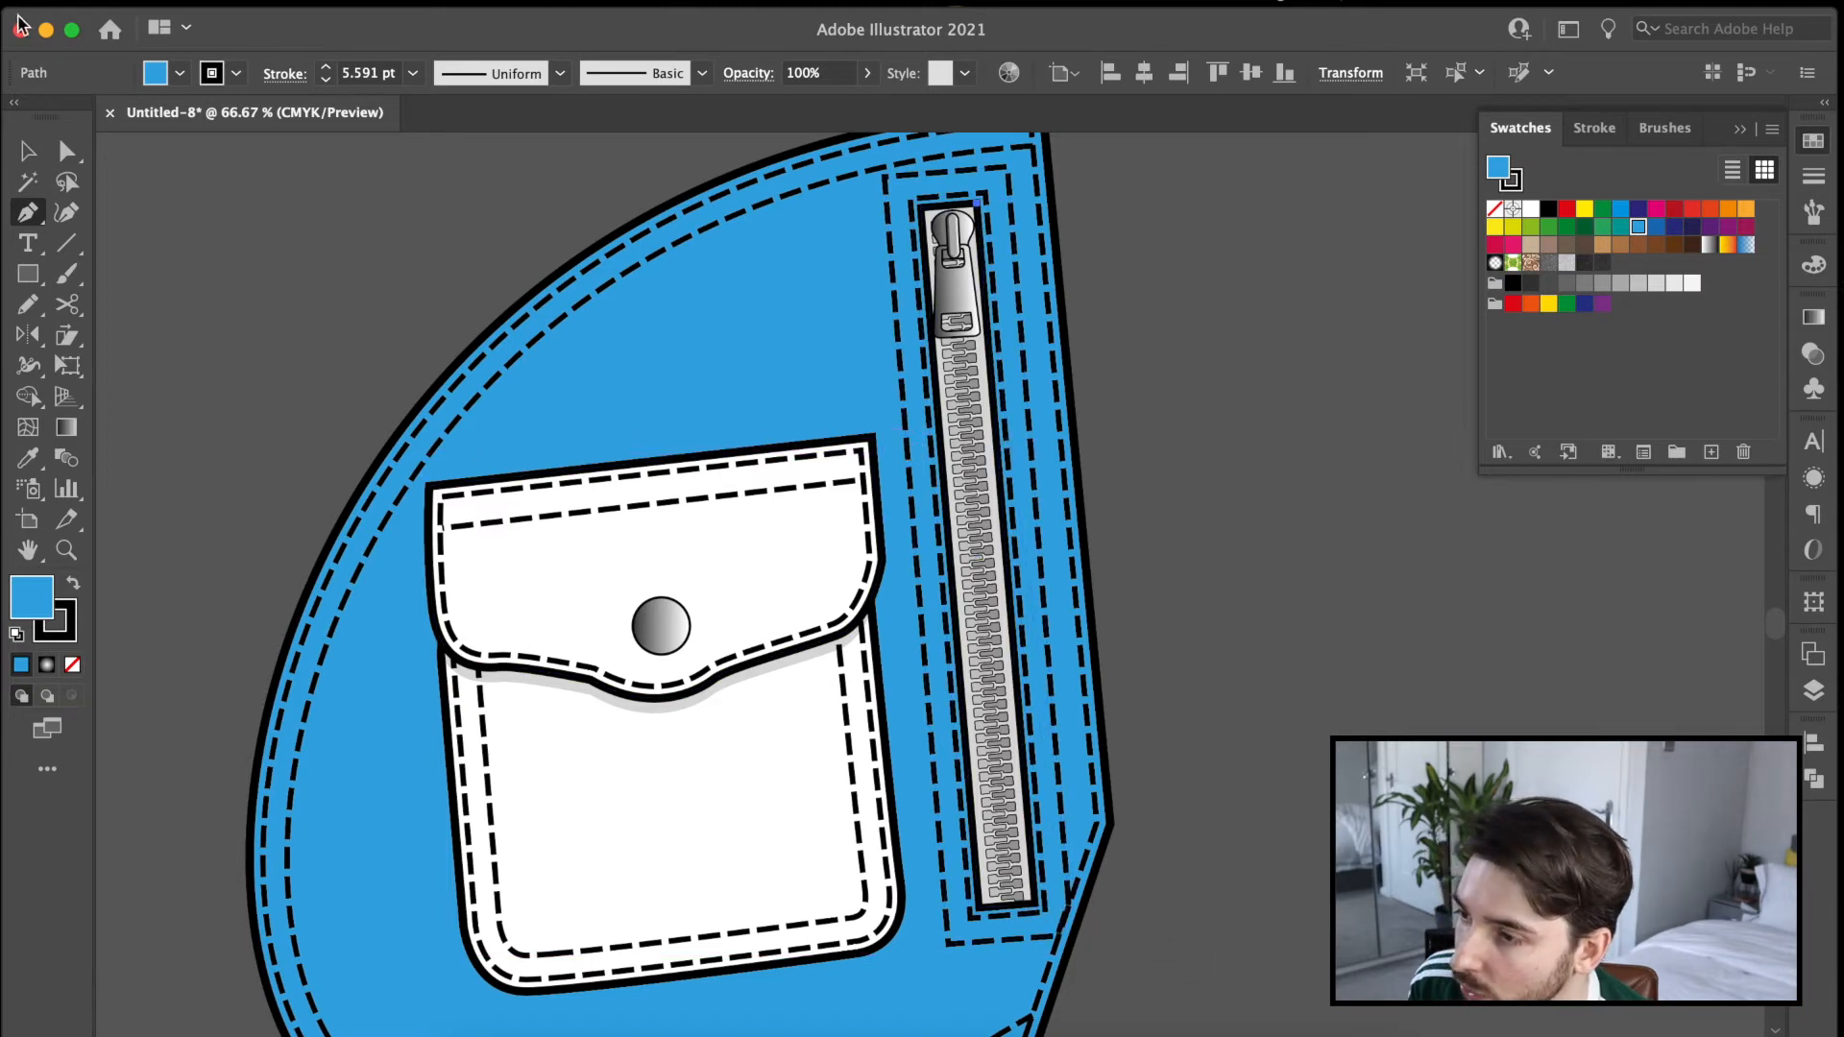
left_click(27, 154)
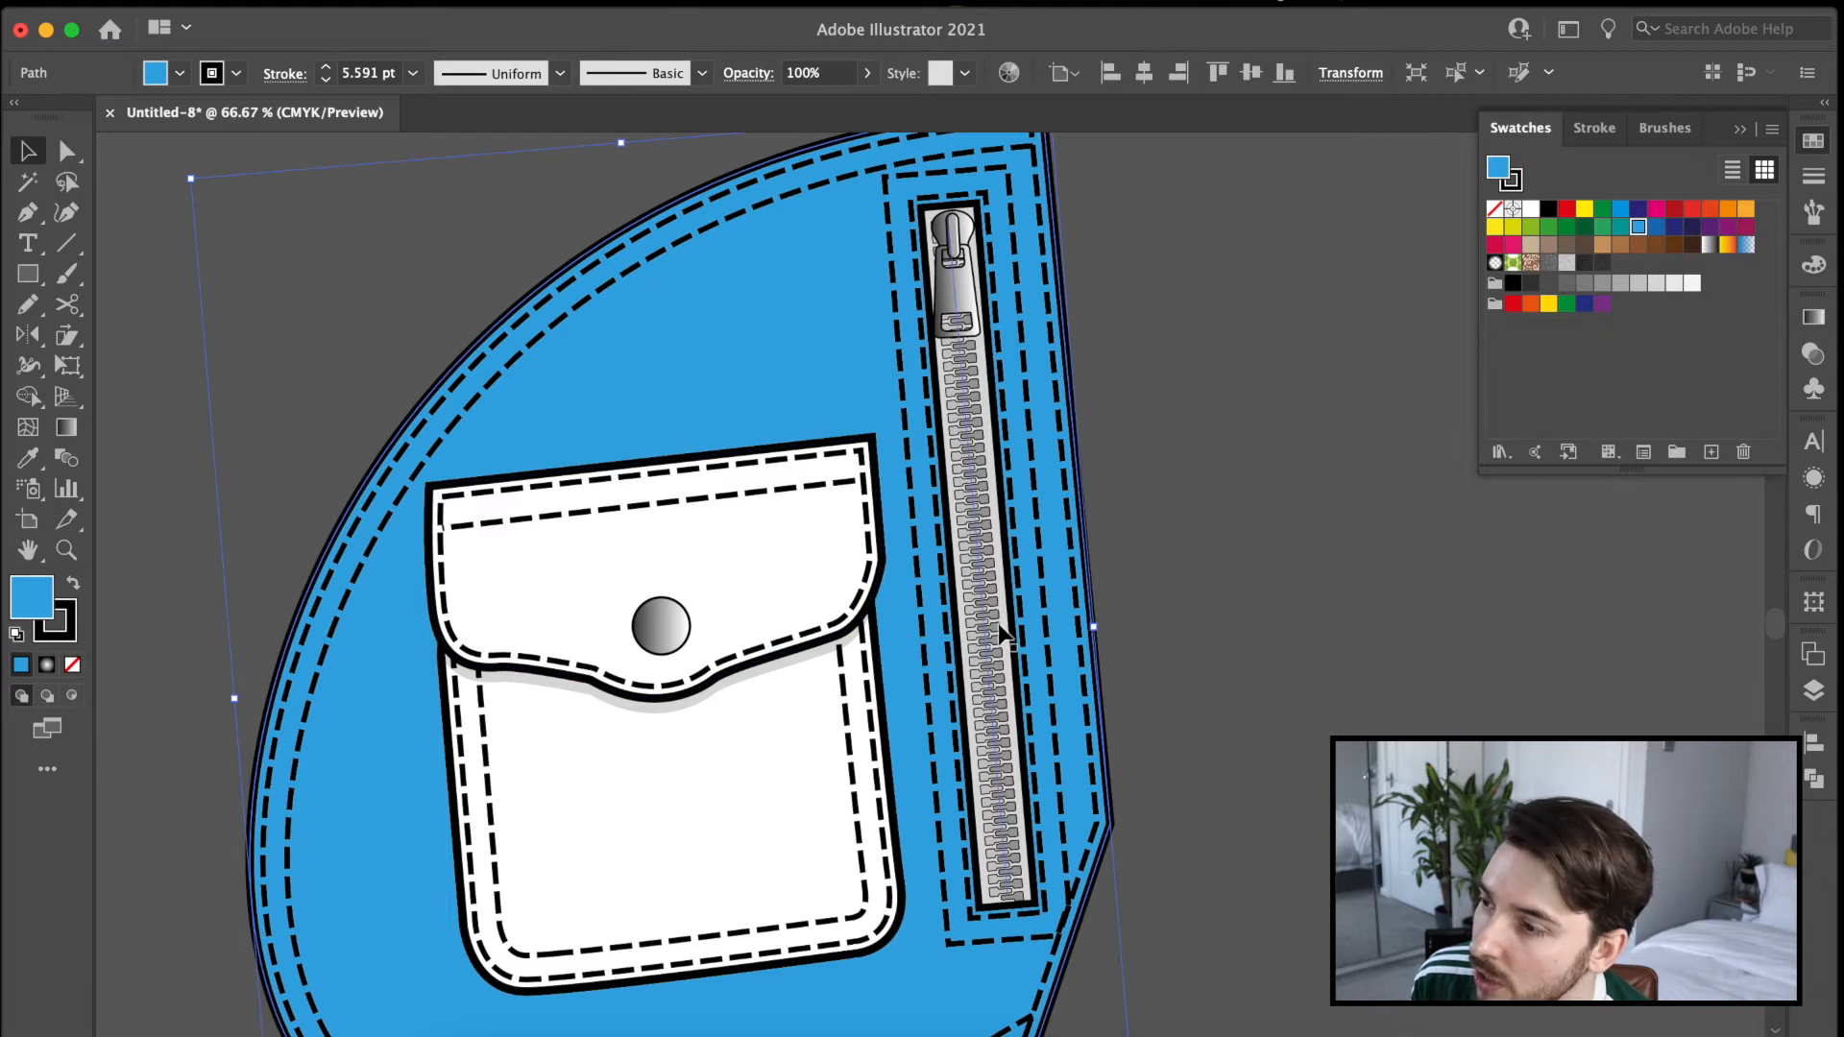
Group the enlarged pocket panel, scale it down and move it onto the measurement page between the front and back views.
left_click(297, 308)
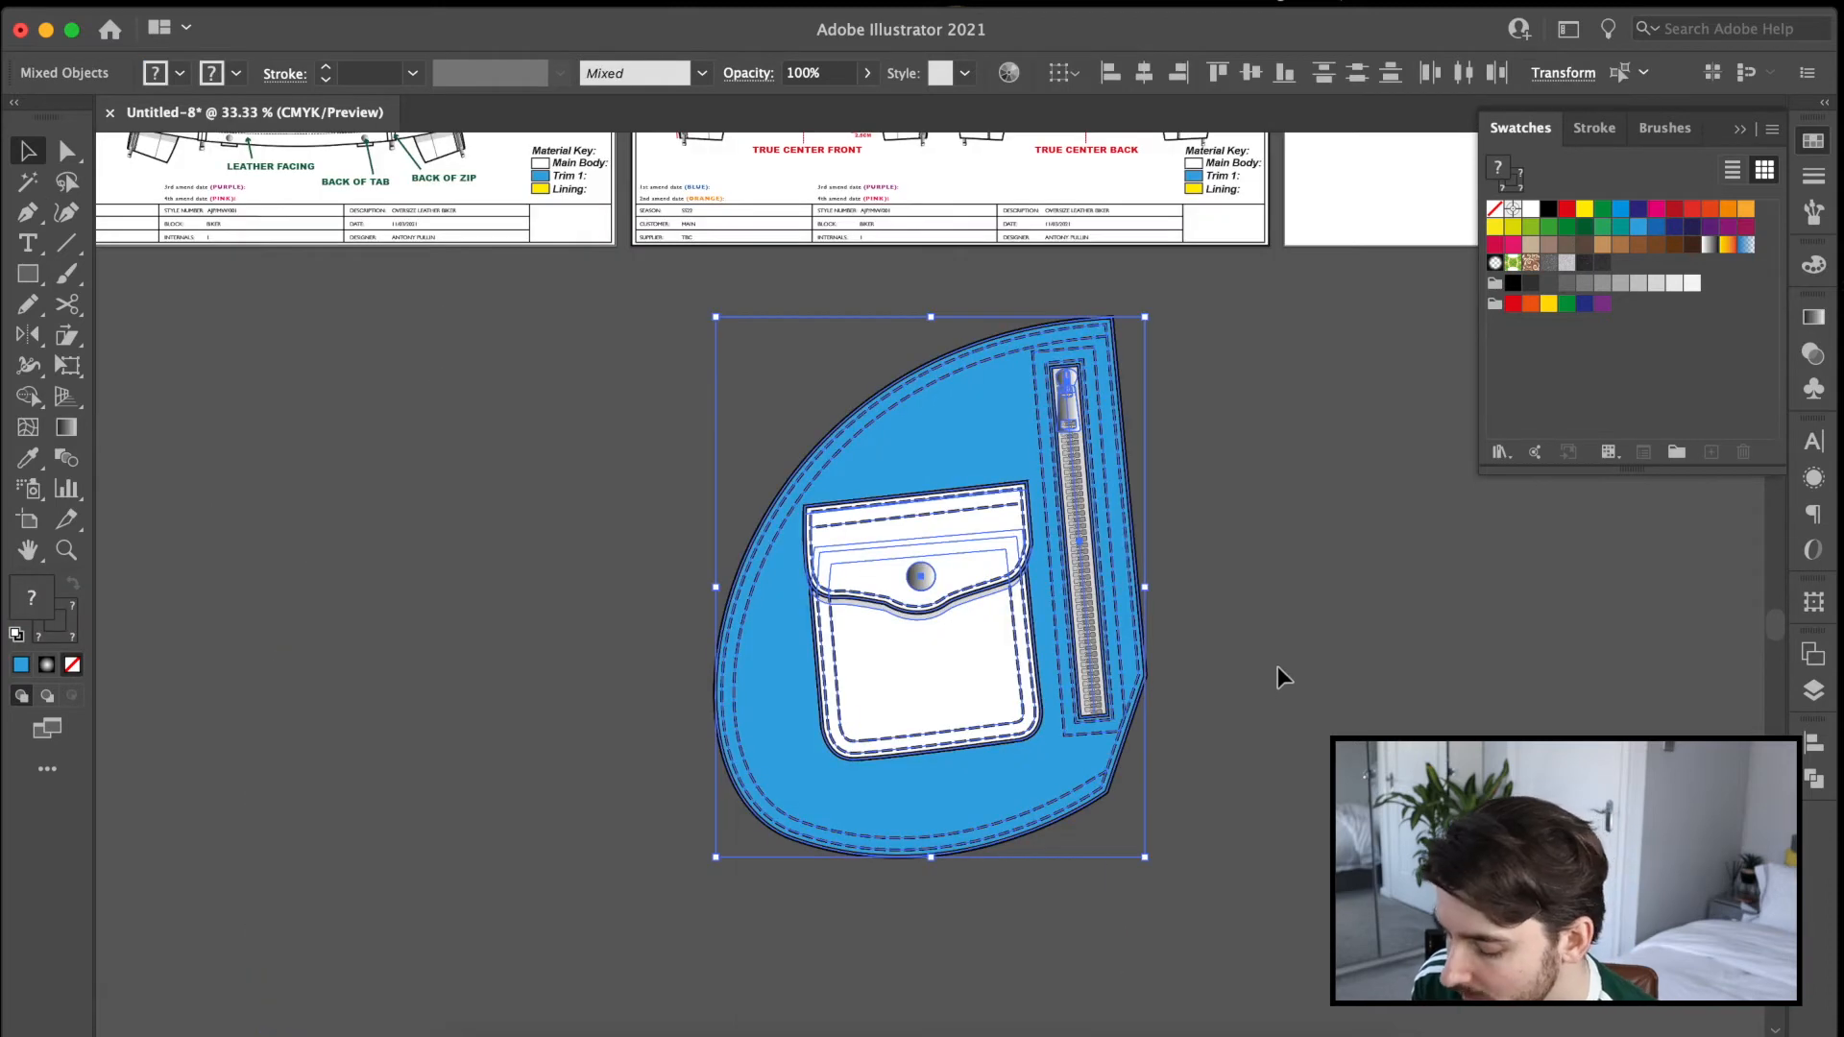
key("super+g")
left_click_drag(934, 866, 1018, 405)
scroll(1013, 576, "up", 5)
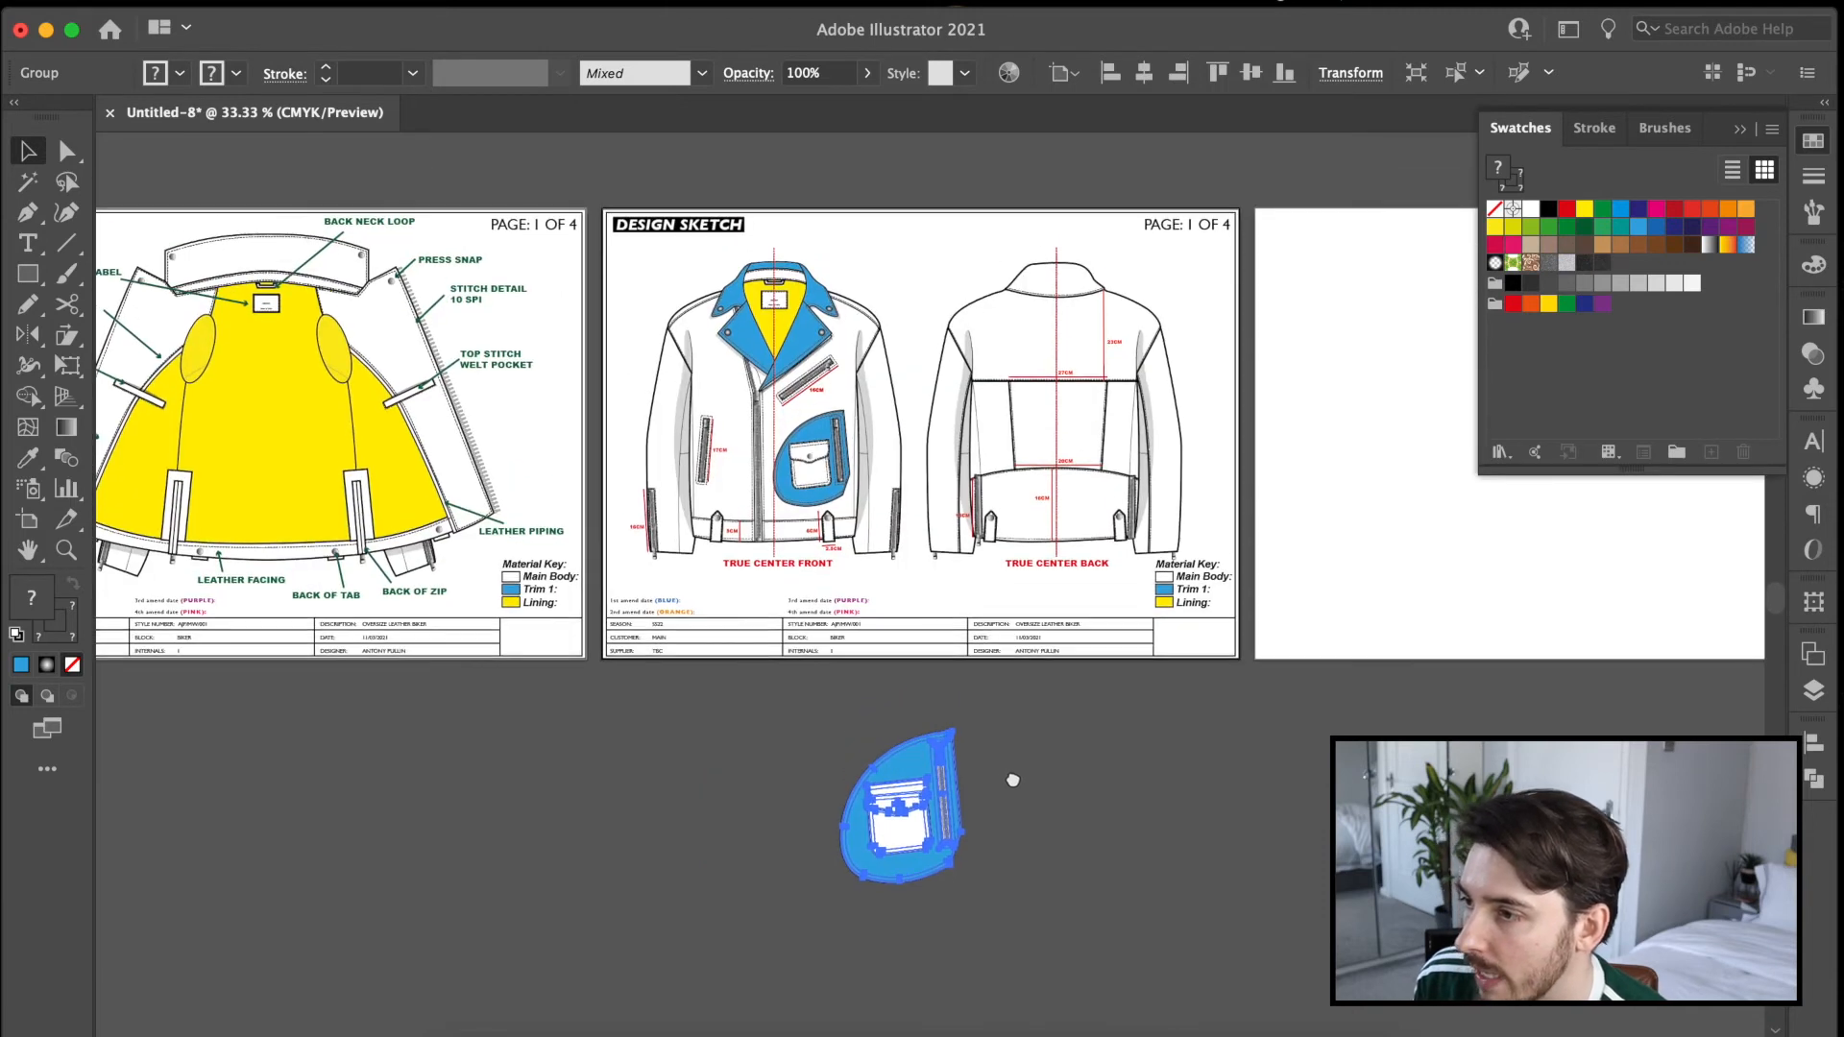
mouse_move(902, 810)
left_mouse_down()
mouse_move(932, 384)
mouse_move(916, 286)
mouse_move(914, 304)
left_mouse_up()
Move the back and front jacket drawings apart to make room for the pocket detail between them.
key("super+plus")
key("super+plus")
left_click_drag(1110, 602, 987, 333)
left_click_drag(1045, 520, 1119, 508)
mouse_move(561, 578)
left_mouse_down()
mouse_move(493, 579)
mouse_move(509, 579)
left_mouse_up()
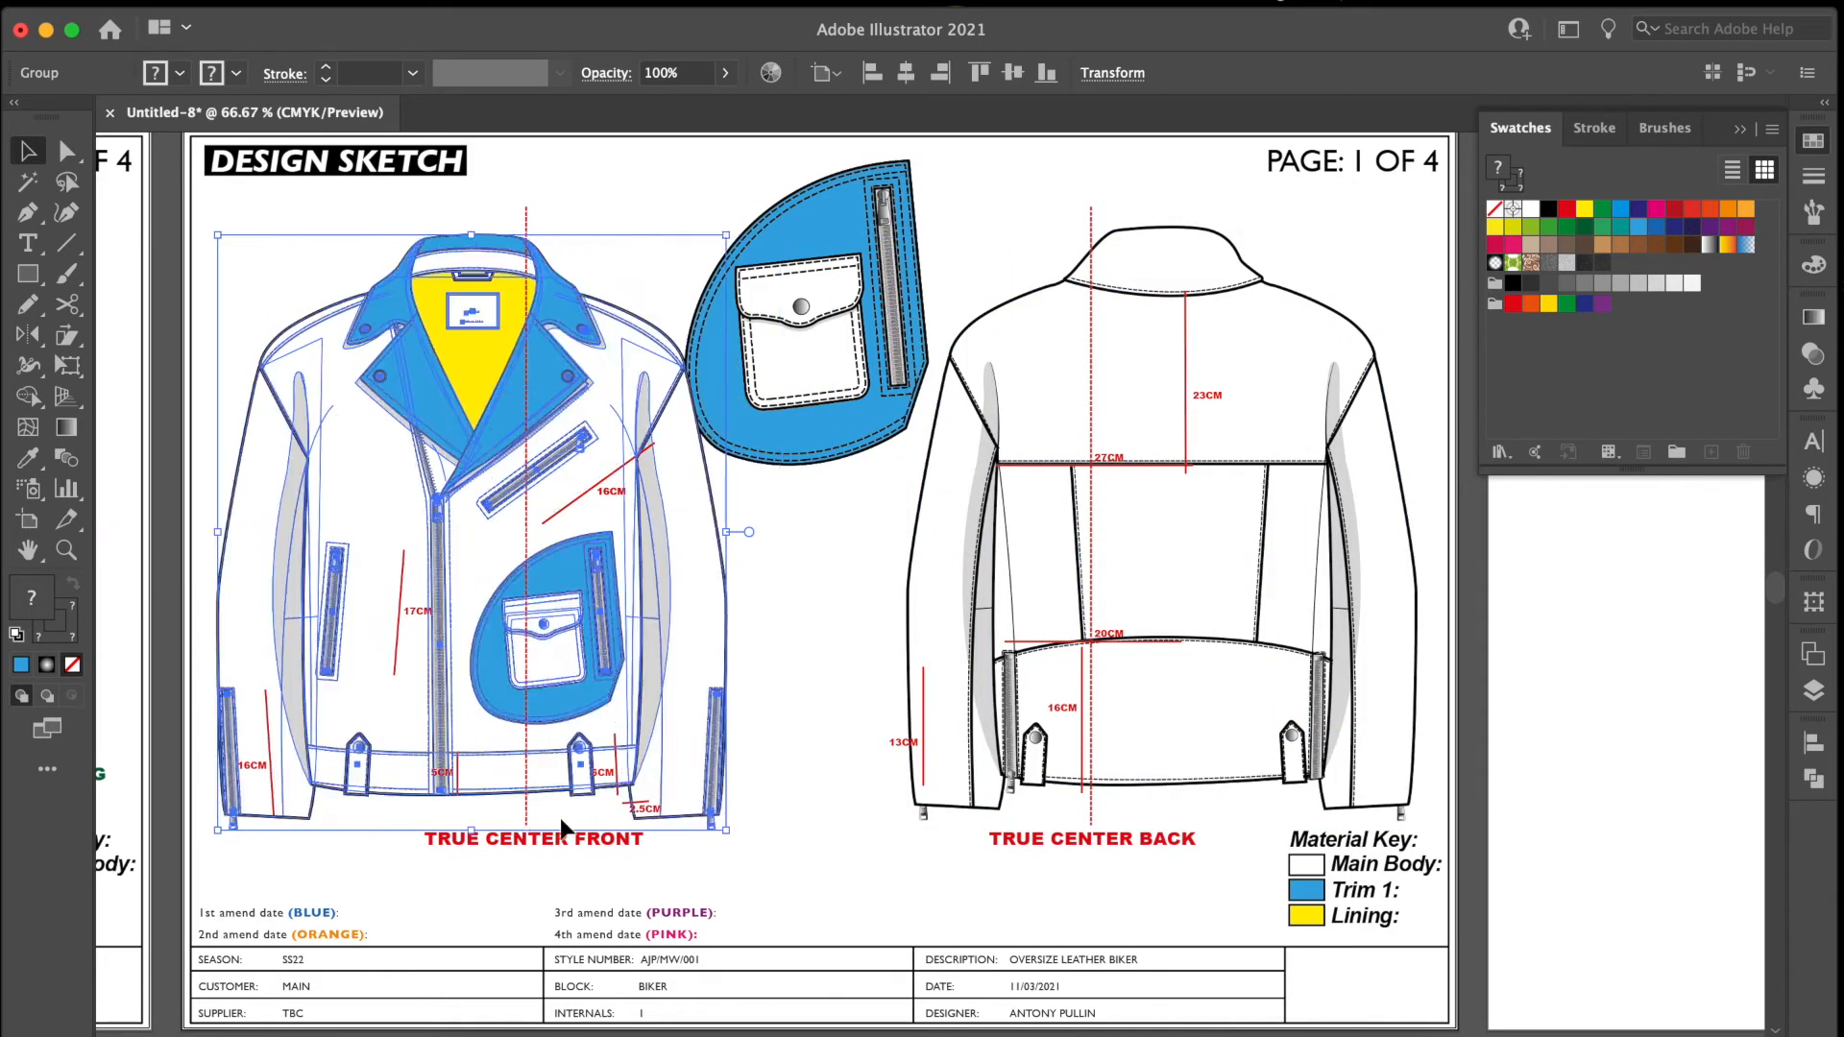
Shift the front view's red measurements and TRUE CENTER FRONT label sideways to line up with the moved jacket drawing.
double_click(563, 834)
key("super+a")
left_click_drag(570, 839, 515, 838)
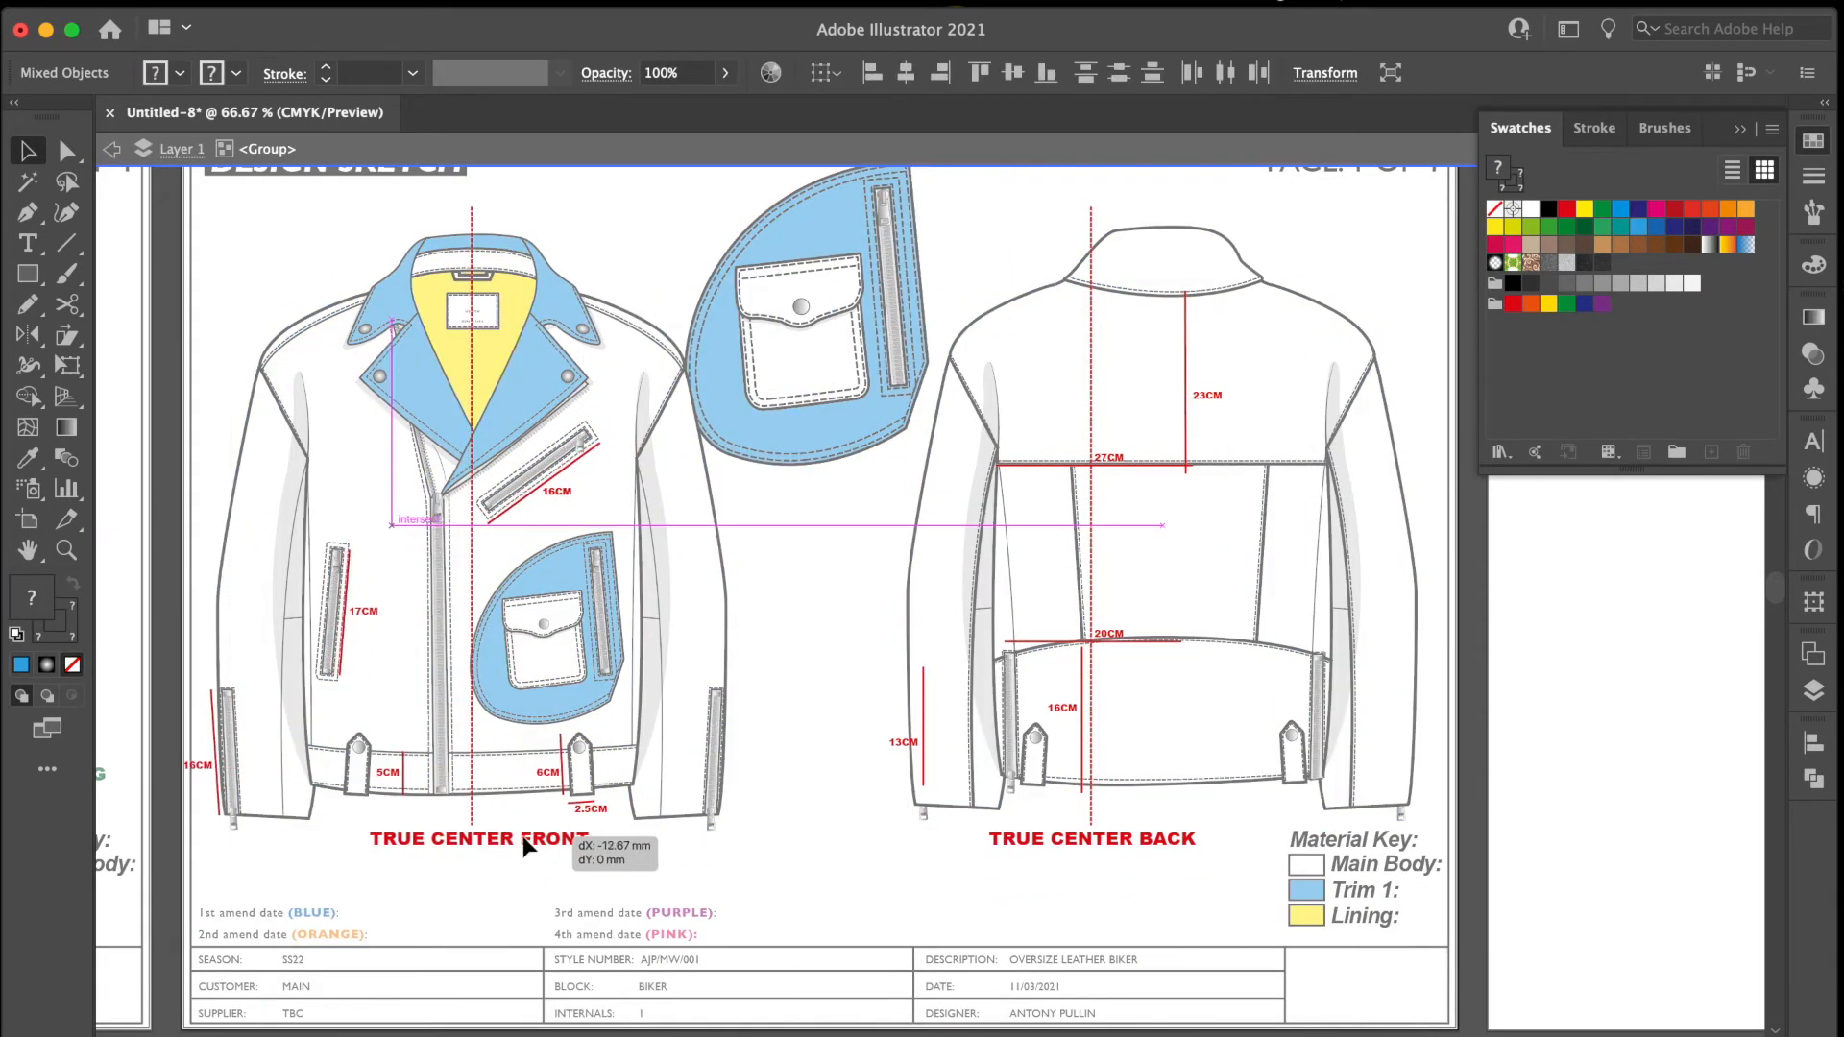
Shift the back view's red measurements and TRUE CENTER BACK label sideways to line up with the moved back jacket drawing.
left_click_drag(1267, 743, 1282, 845)
left_click(903, 196)
left_click_drag(903, 196, 1302, 850)
left_click_drag(1093, 839, 1166, 838)
left_click(852, 538)
Nudge the enlarged pocket panel slightly towards the back jacket drawing.
scroll(864, 576, "up", 5)
double_click(928, 618)
left_click_drag(935, 614, 949, 616)
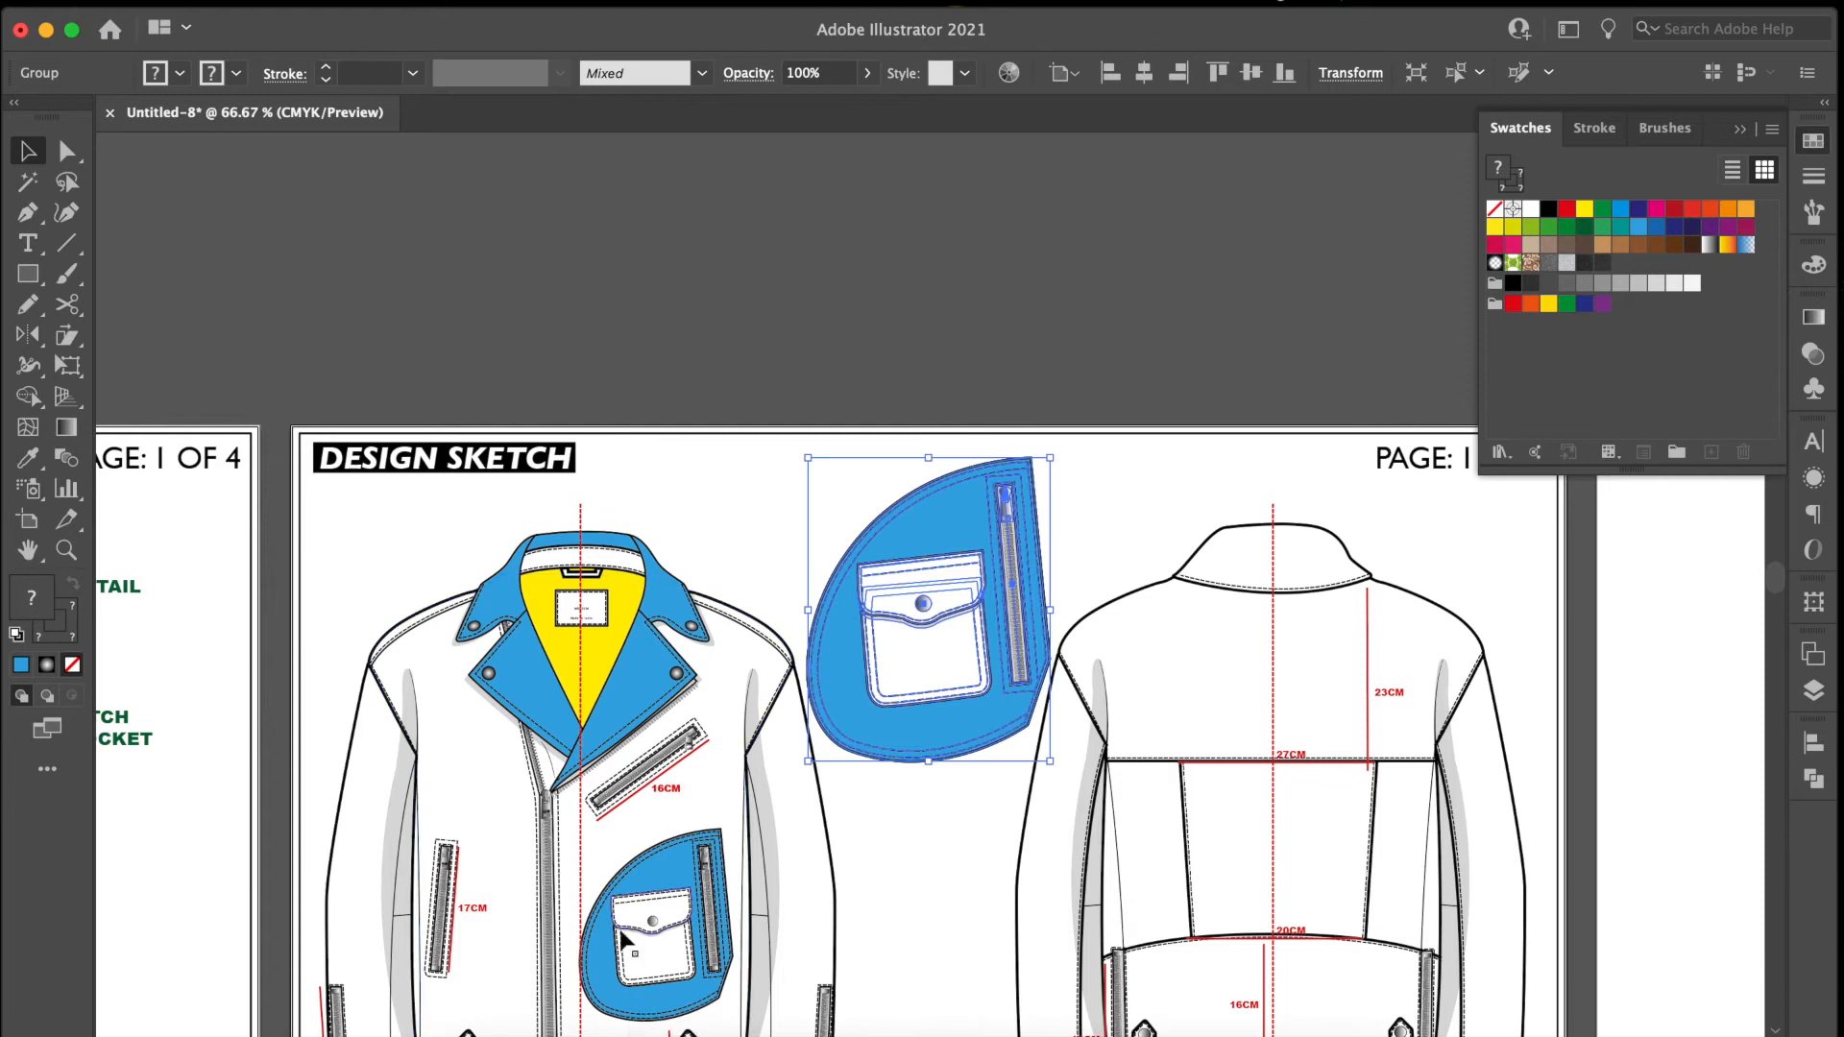
Copy the back view's 23CM measurement to the enlarged pocket panel, fit its line along the panel's straight outer edge and label it 17CM.
left_click(1269, 677)
double_click(1267, 667)
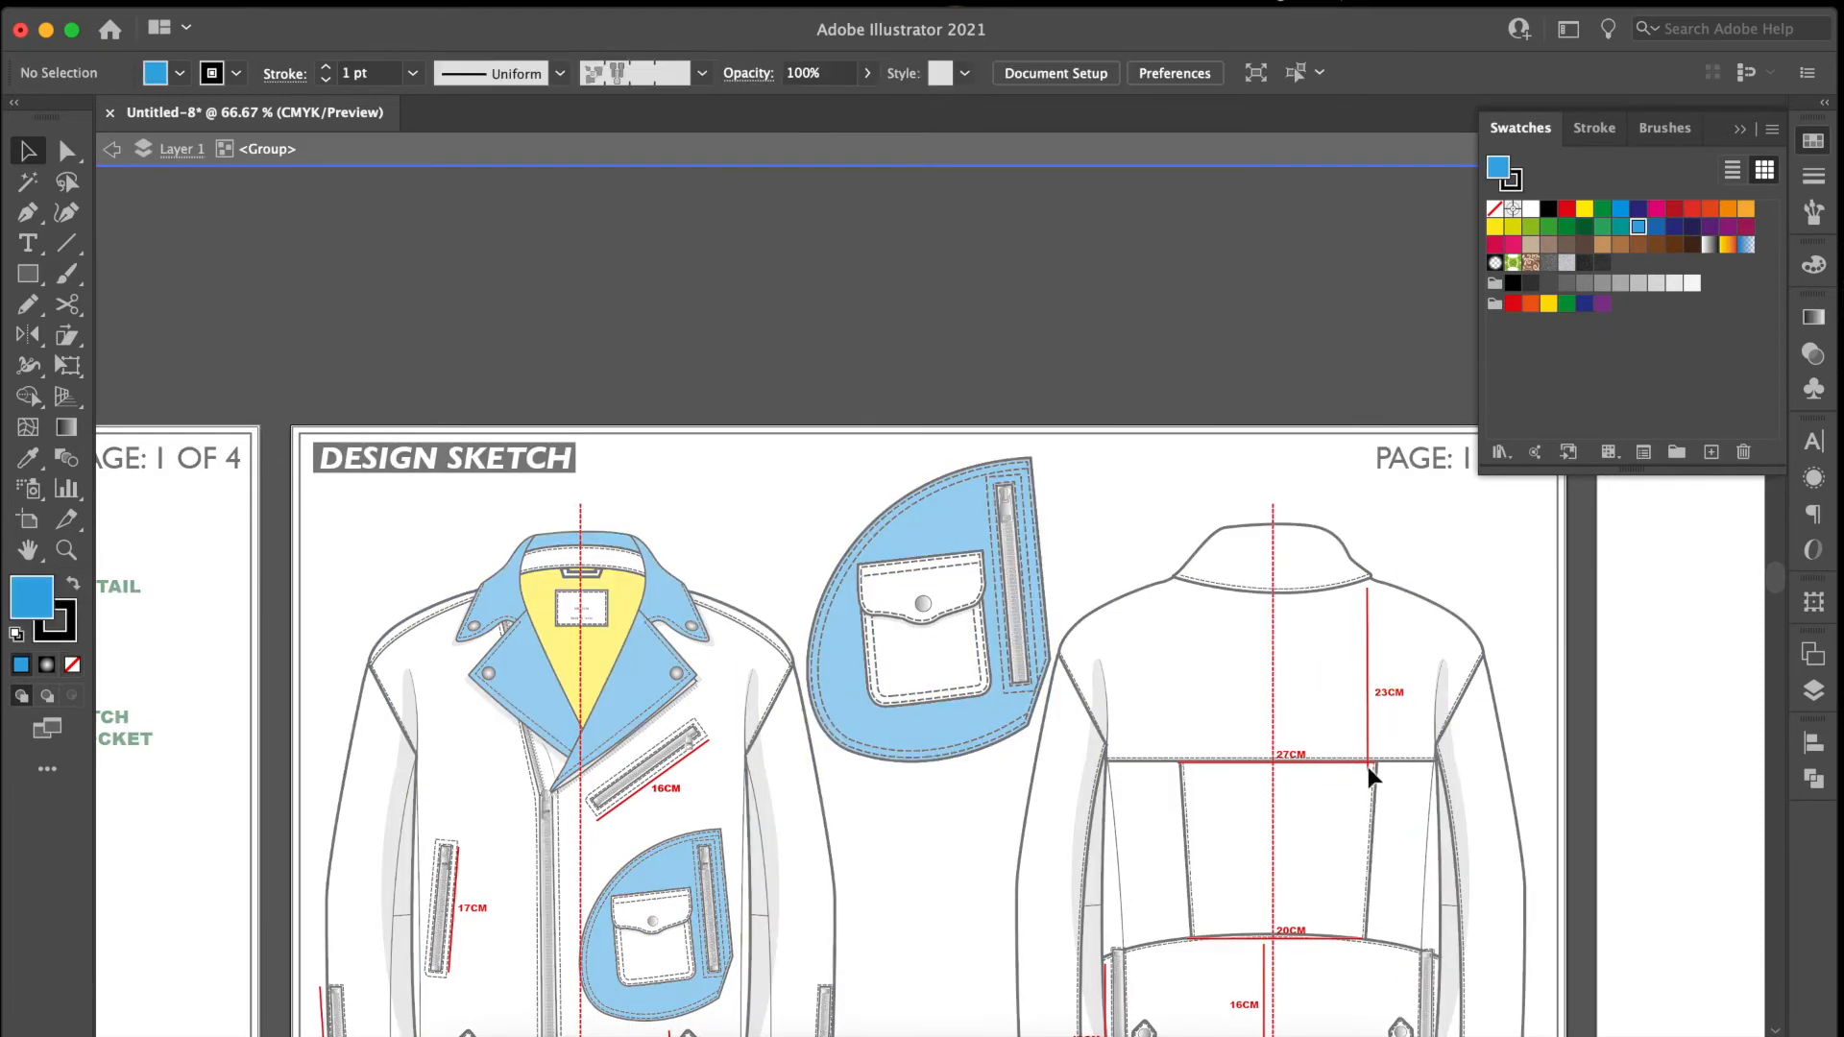
left_click(1367, 693)
left_click(1398, 695, "shift")
left_click_drag(1382, 692, 1060, 563)
key("super+plus")
key("super+plus")
key("a")
left_click_drag(904, 380, 868, 381)
double_click(934, 616)
type("17")
Copy the 17CM label and place it rotated beside the measurement line along the enlarged panel's zip.
left_click(28, 151)
left_click(888, 616, "shift")
left_click_drag(935, 615, 890, 646)
left_click(891, 646)
left_click(937, 616)
Place a copied measurement line and label across the top of the enlarged pocket panel and set the label to 20CM.
left_click_drag(877, 516, 515, 436)
scroll(515, 436, "left", 5)
double_click(744, 392)
type("20")
Draw red measurement lines for the cargo pocket's flap centre, flap side, top width and full height, plus the panel's angled lower corner.
left_click(28, 212)
left_click(730, 603)
left_click(740, 748)
left_click(28, 151)
left_click(855, 586)
left_click(860, 701)
left_click(869, 567)
left_click(597, 603)
left_click(582, 625)
left_click(616, 938)
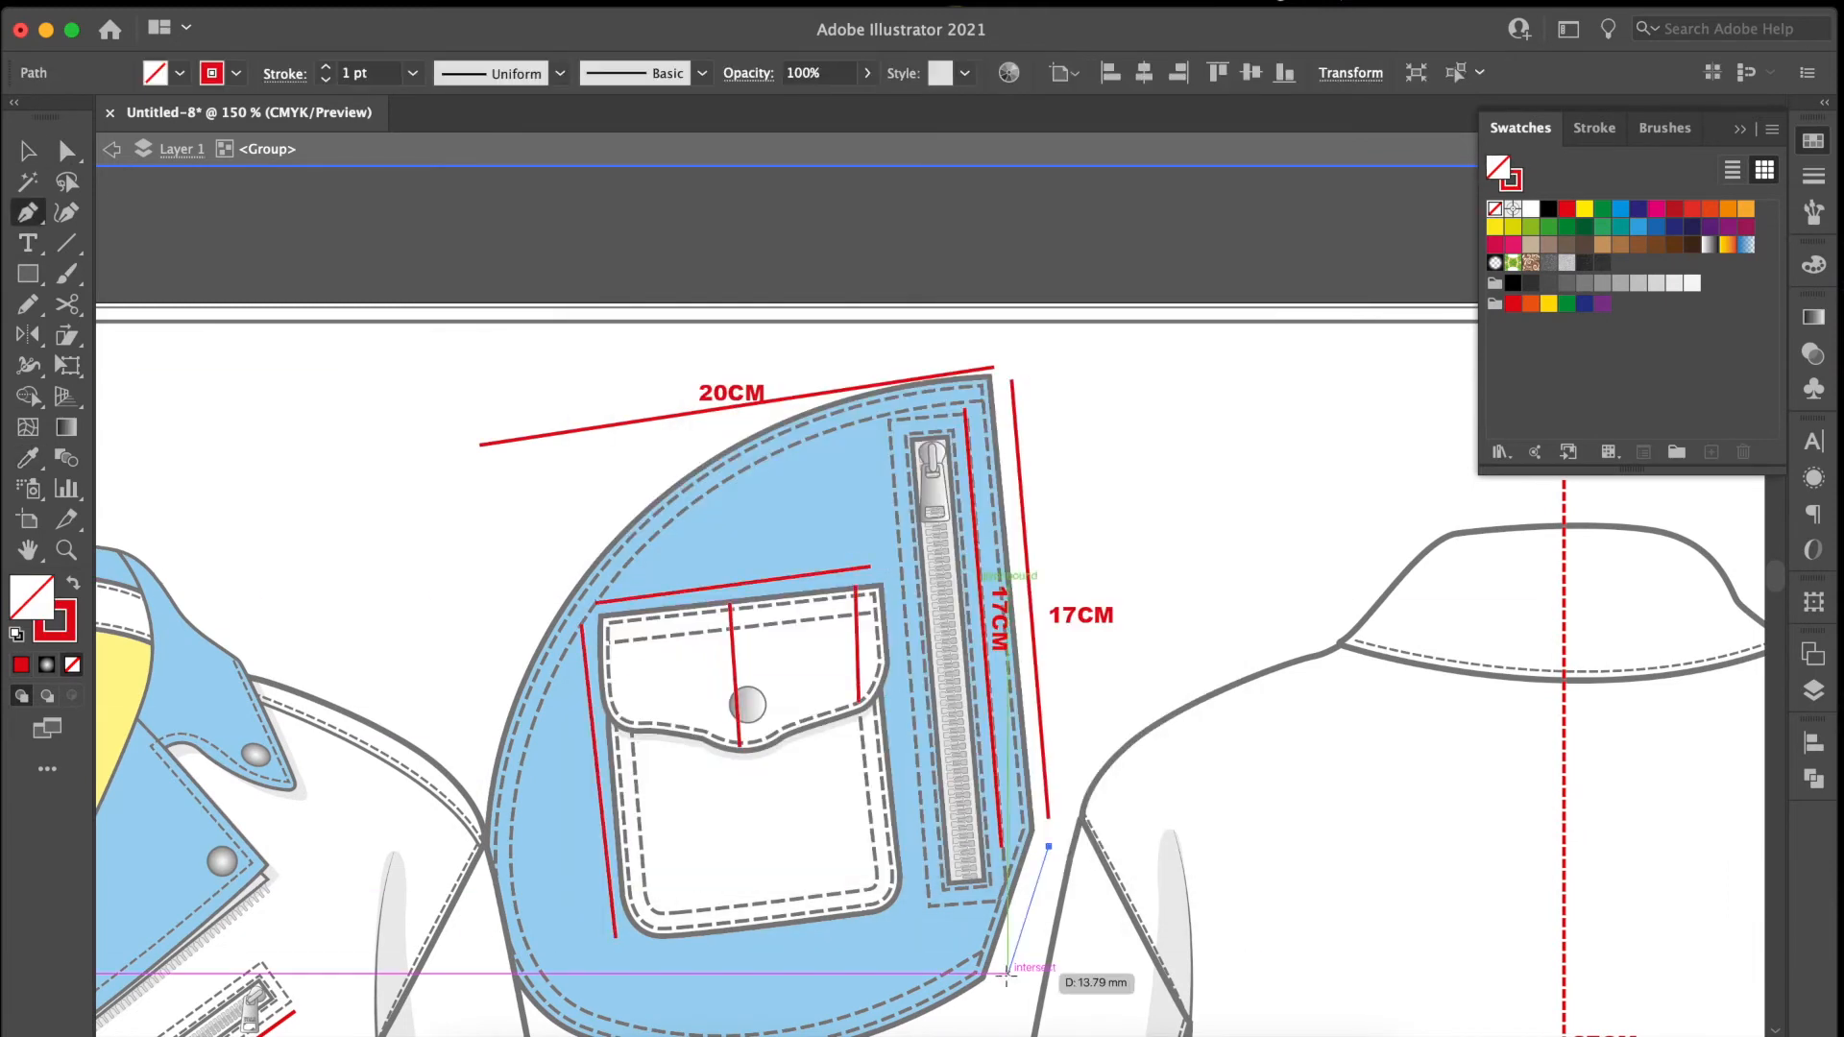
Label the enlarged panel's angled lower corner 5.5CM and the pocket flap's side 5CM.
double_click(1055, 929)
type("5.5")
left_click(28, 150)
left_click_drag(1057, 931, 823, 652)
double_click(814, 652)
type("5")
Label the pocket flap's centre height 6CM, the pocket's top width 10CM and the pocket's full height 12CM.
left_click(28, 150)
type("610")
left_click(28, 151)
left_click_drag(726, 563, 559, 803)
double_click(560, 803)
type("12")
left_click(28, 151)
key("super+minus")
key("super+minus")
key("super+minus")
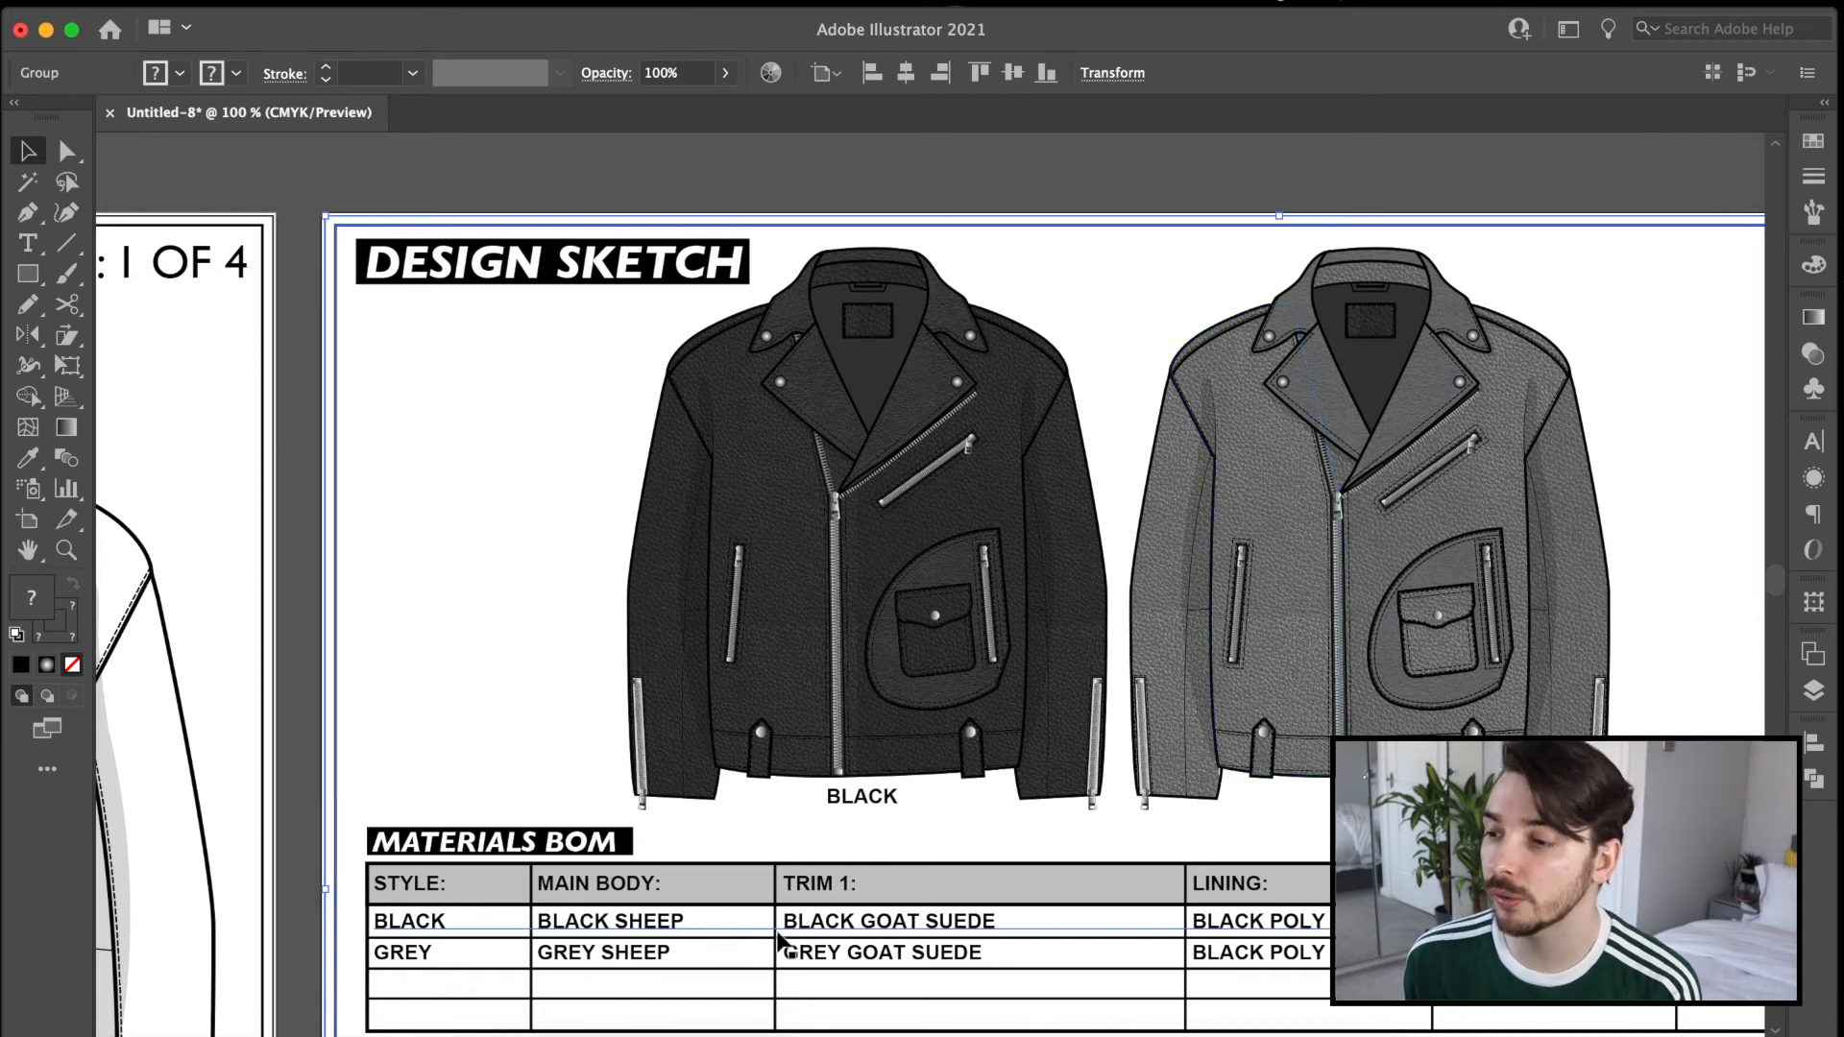
Examine the black and grey colourway sketches and the Materials BOM and Hardware BOM tables on the last page.
scroll(782, 942, "down", 5)
scroll(782, 942, "right", 4)
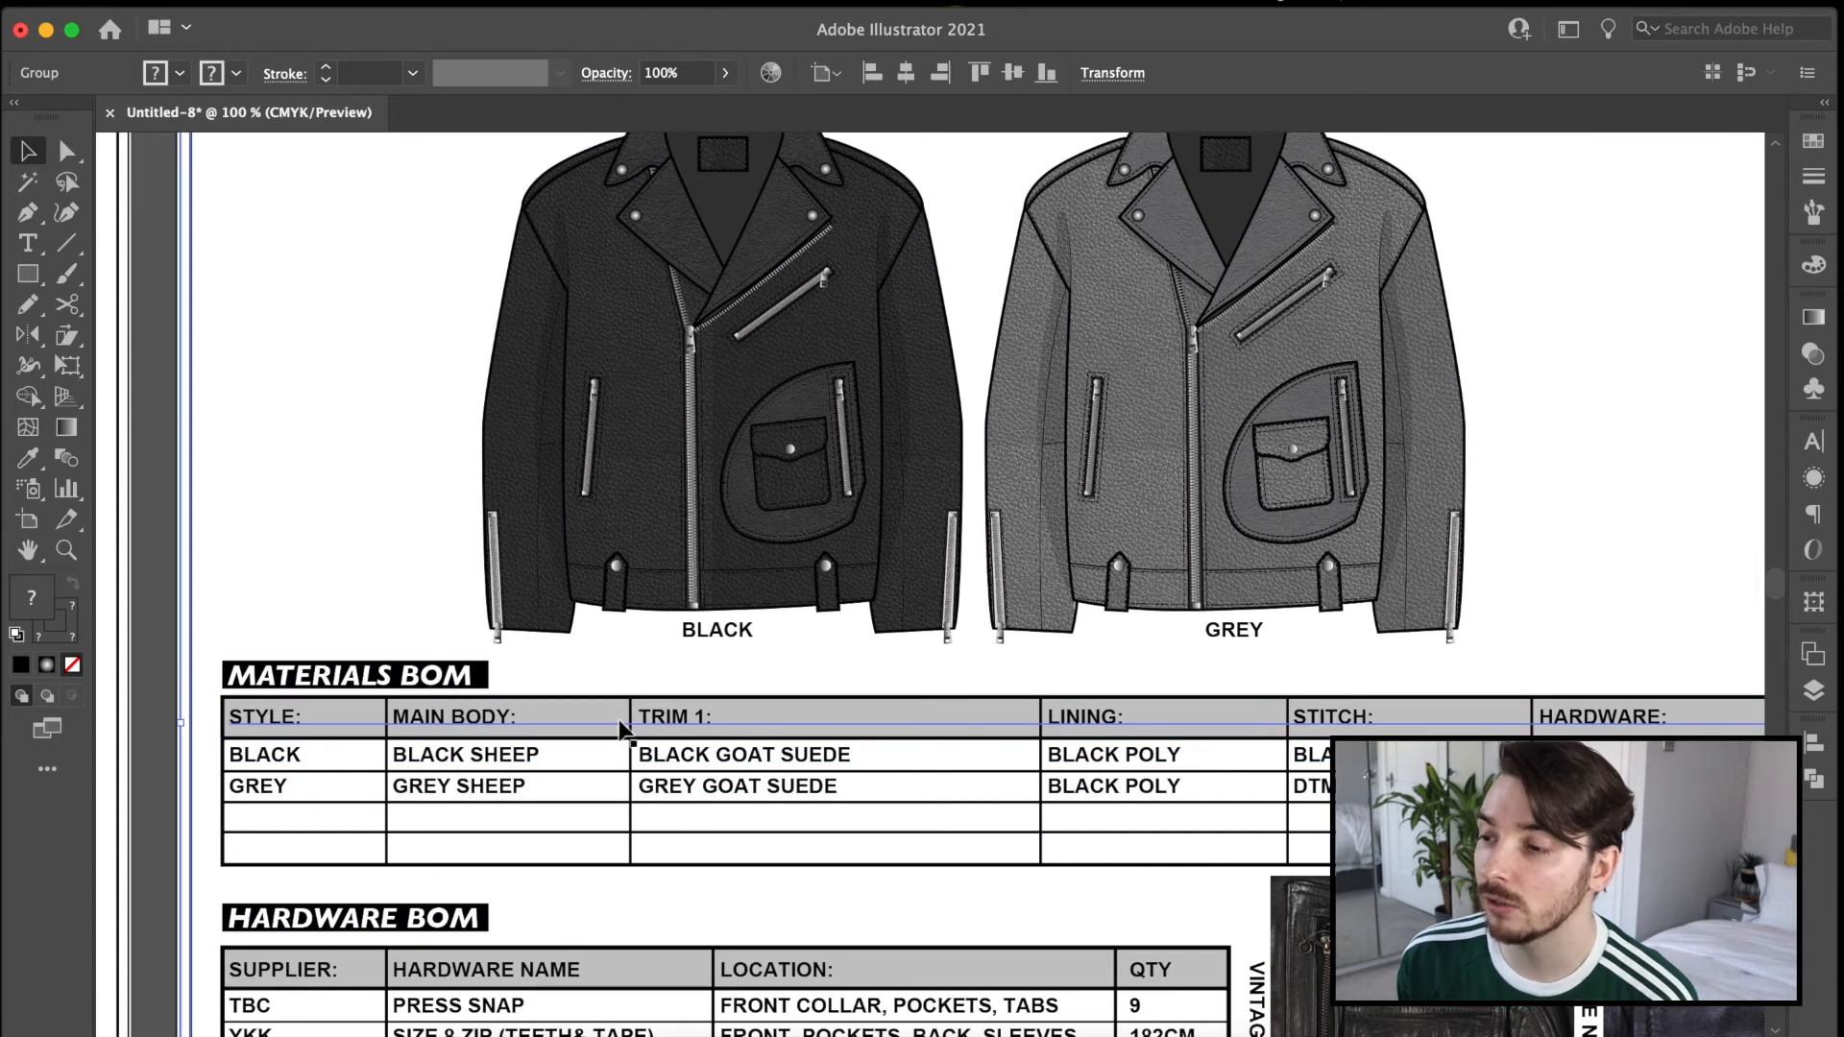
scroll(1348, 727, "right", 5)
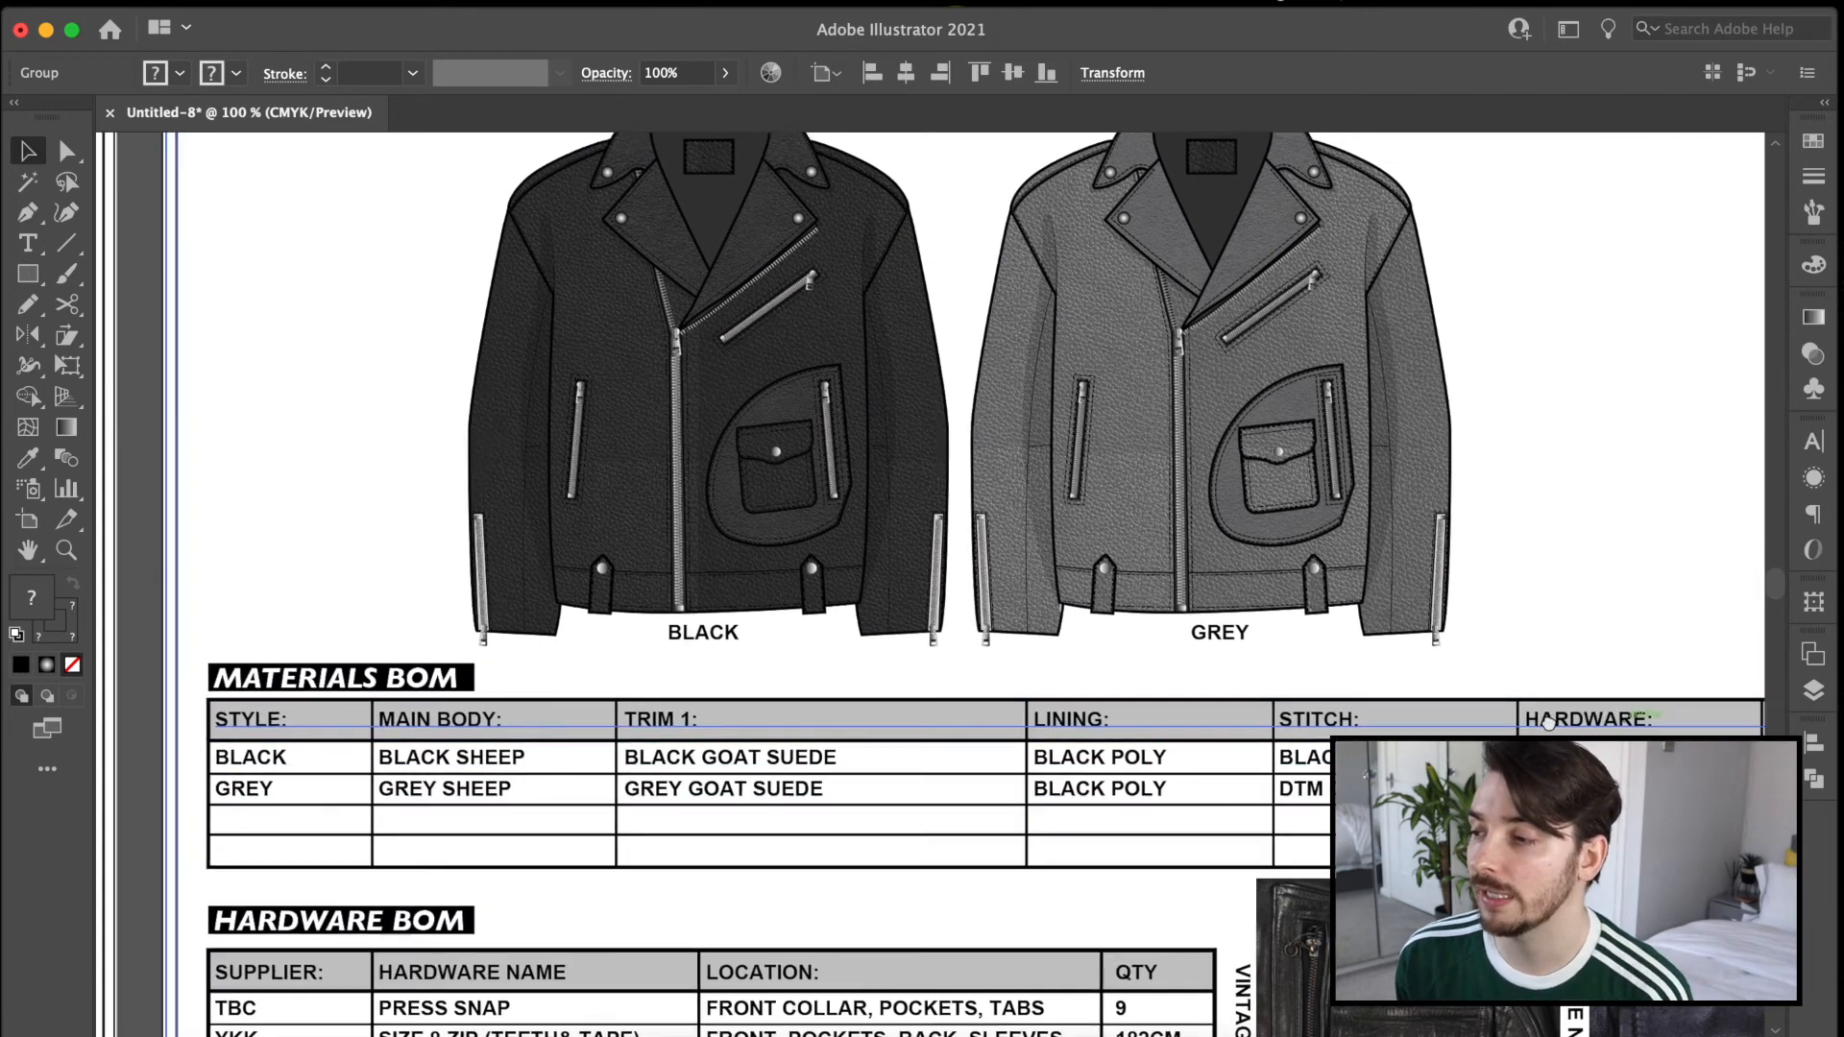
scroll(1016, 689, "left", 5)
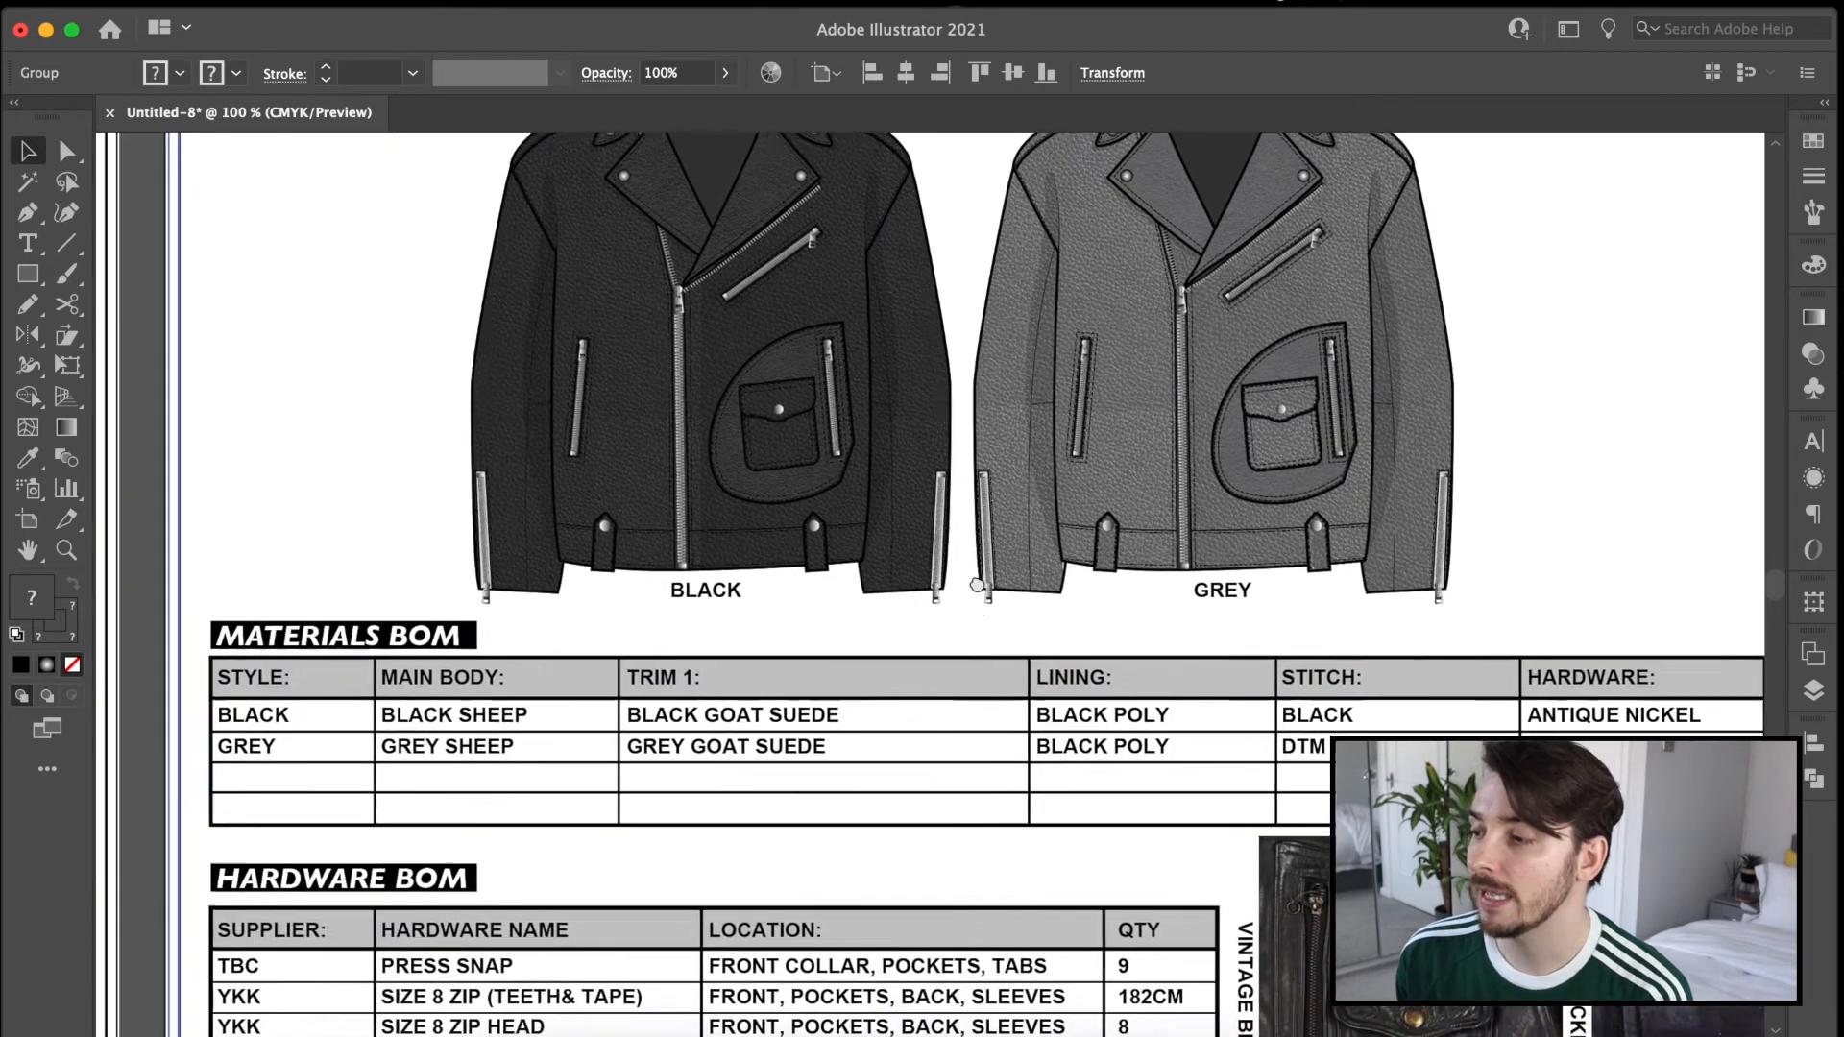
scroll(1016, 690, "up", 2)
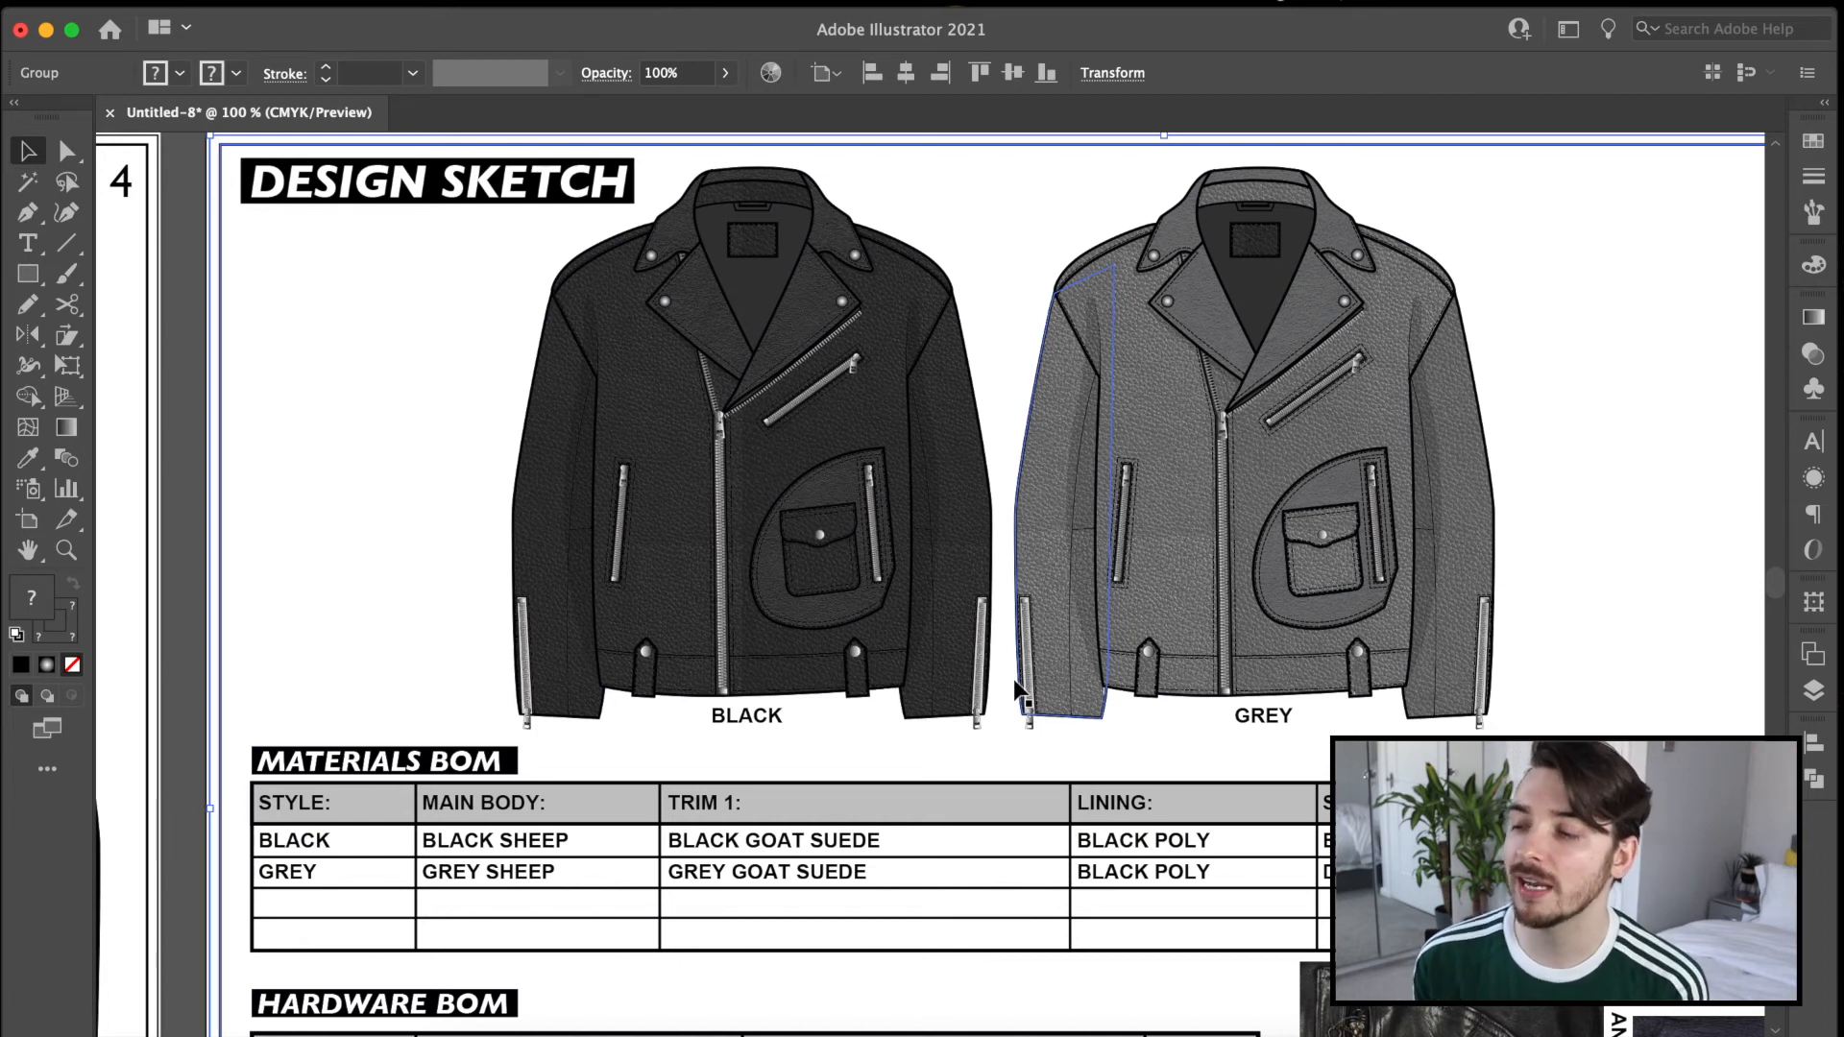
scroll(1012, 678, "down", 5)
scroll(1012, 678, "right", 4)
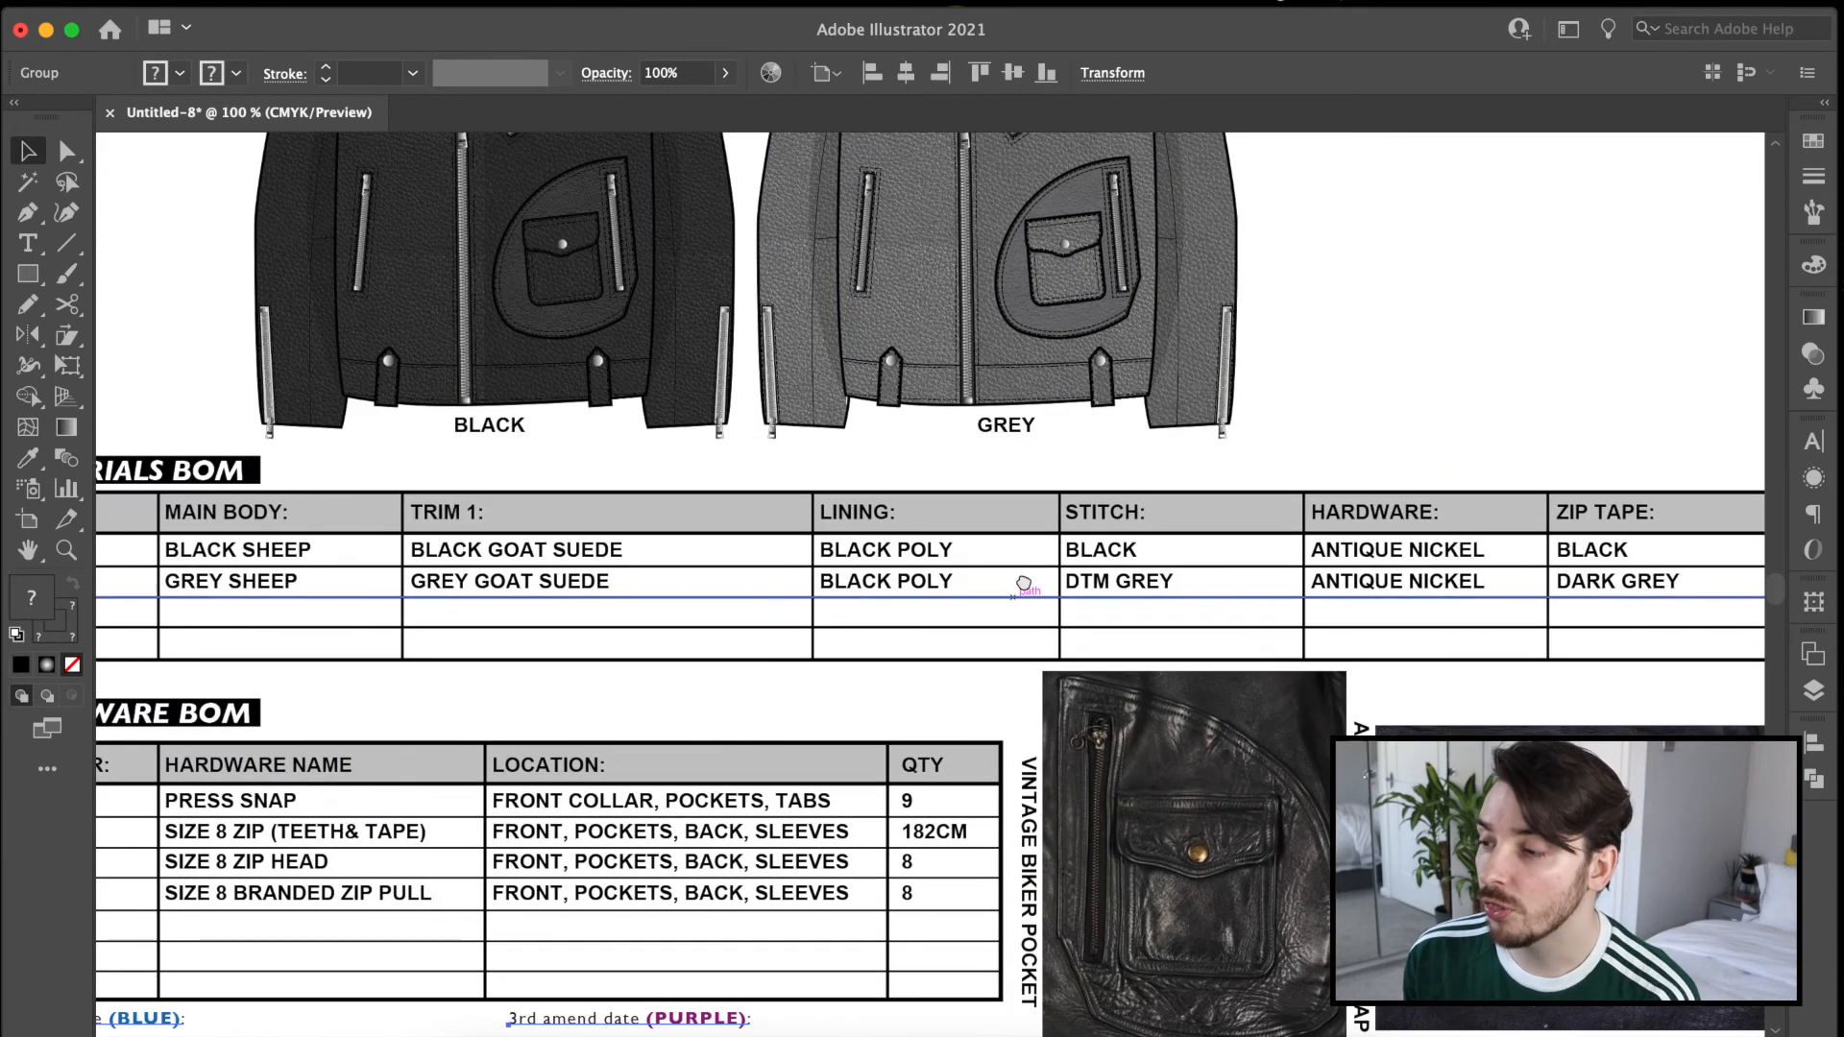
left_click_drag(585, 504, 962, 540)
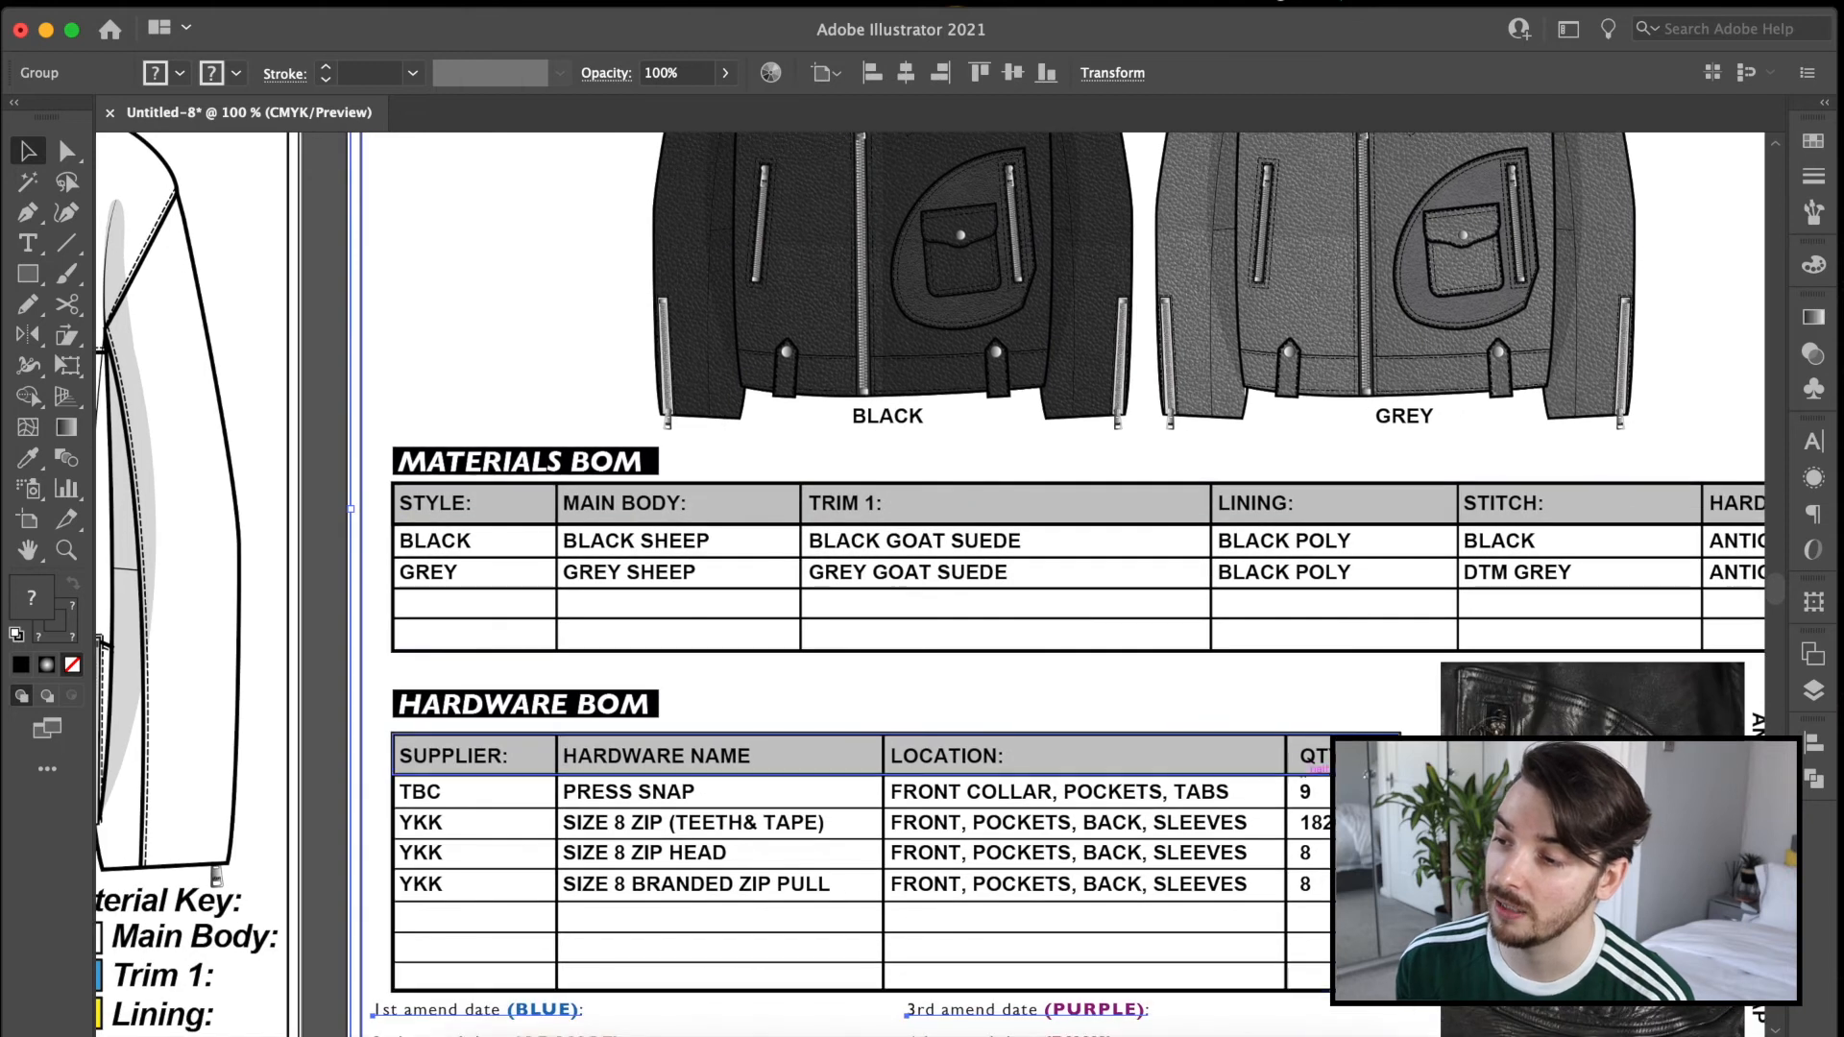
scroll(851, 698, "right", 5)
scroll(851, 698, "up", 2)
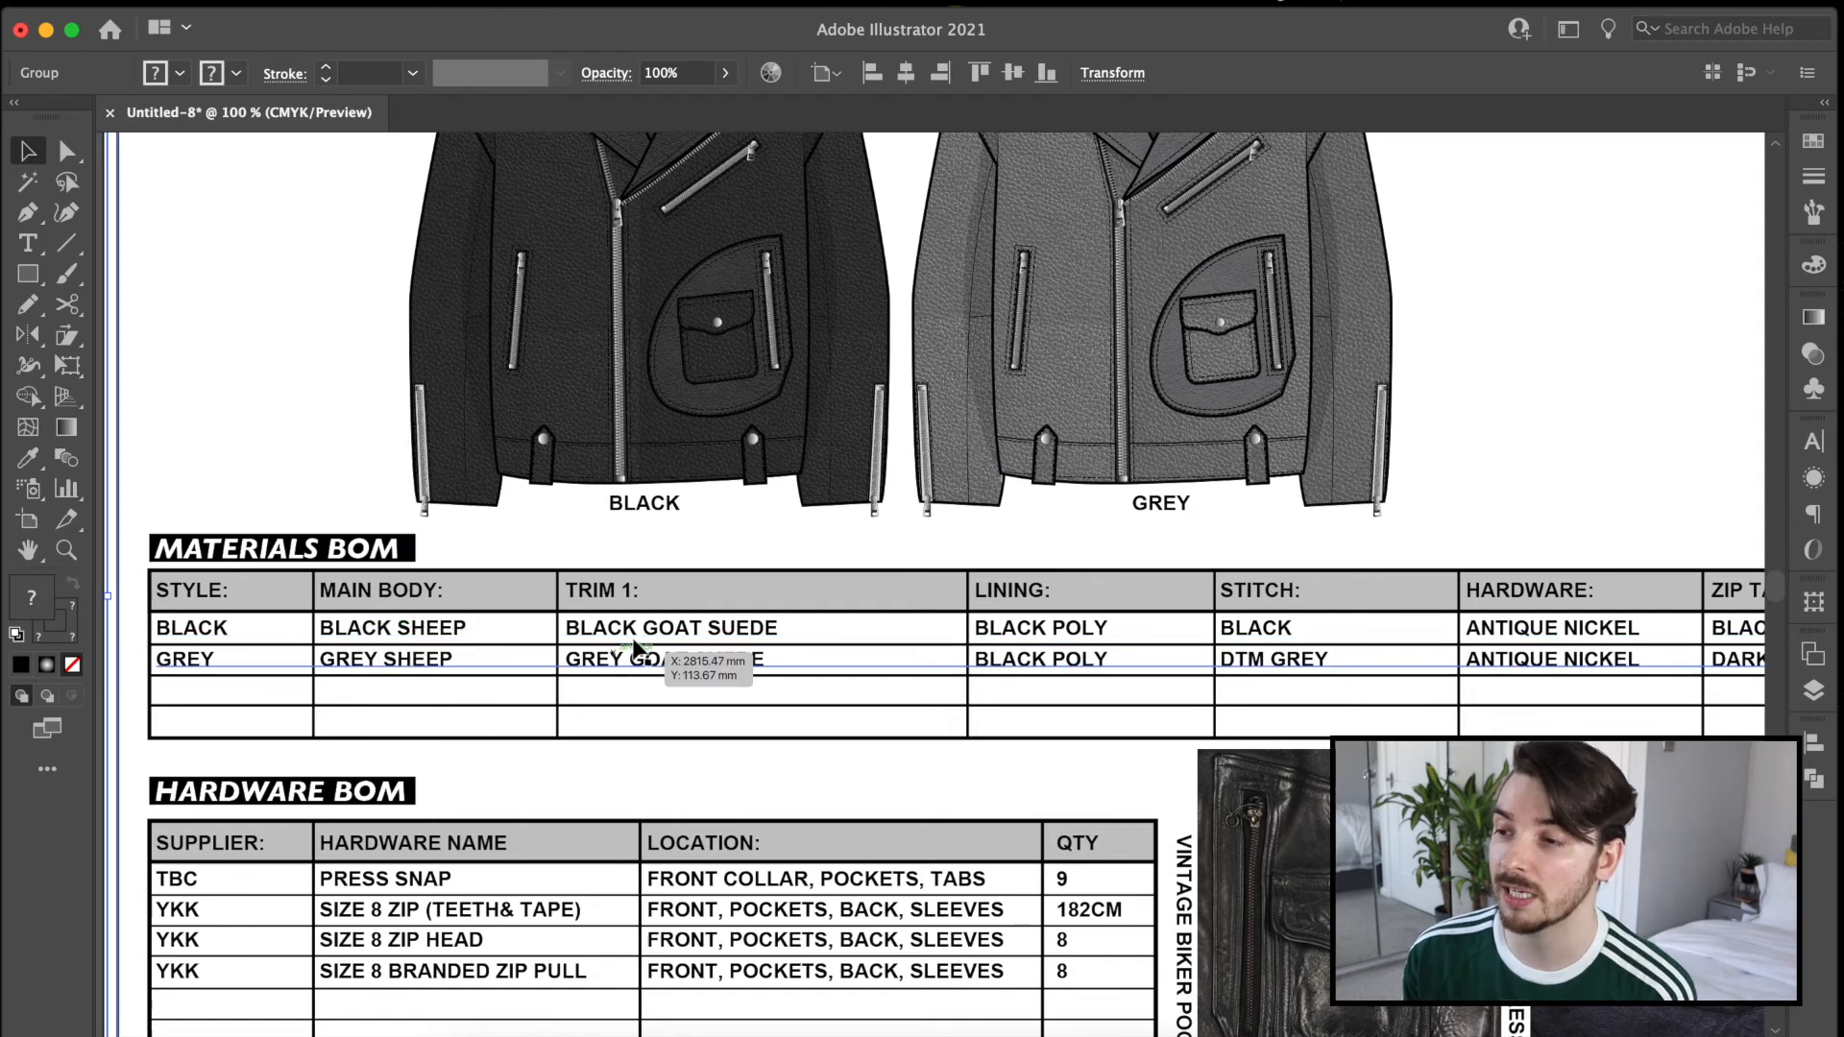
Compare the measurement page's Material Key and pocket trim with the Materials BOM columns, and check the hardware locations and quantities.
left_click_drag(255, 694, 771, 387)
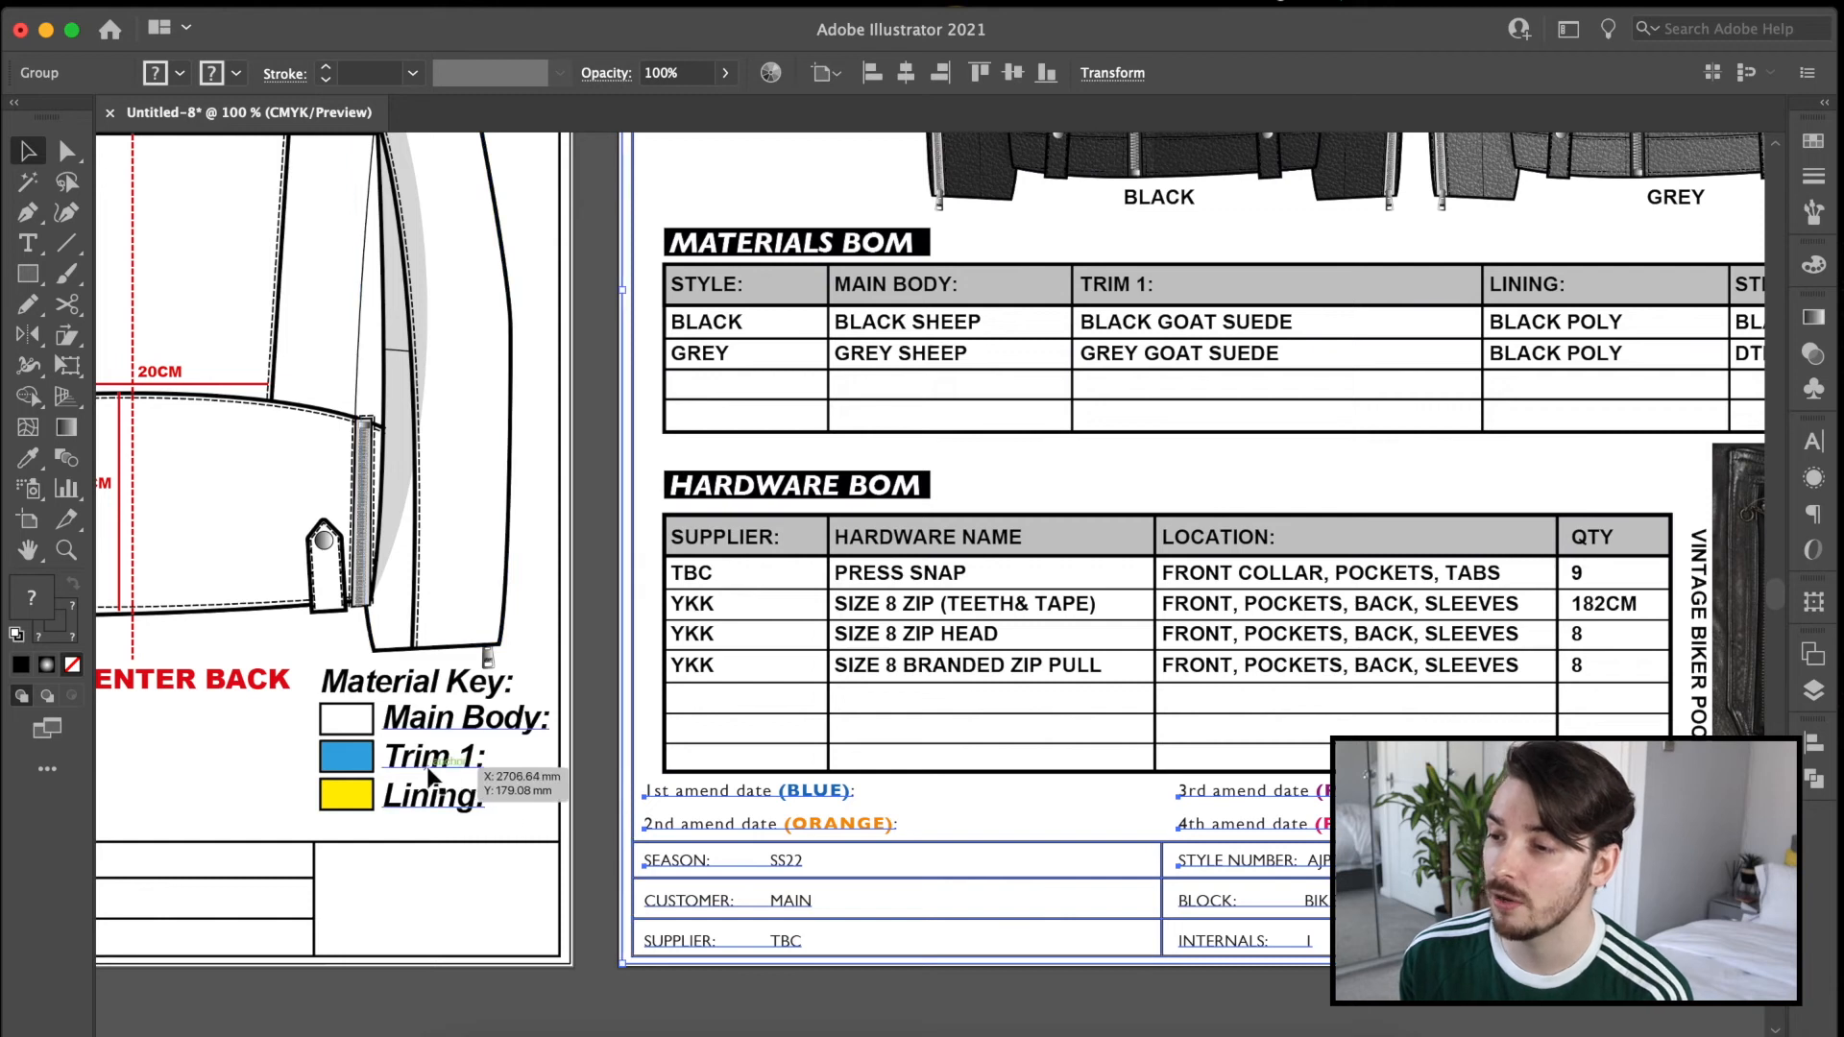
left_click_drag(264, 495, 1306, 817)
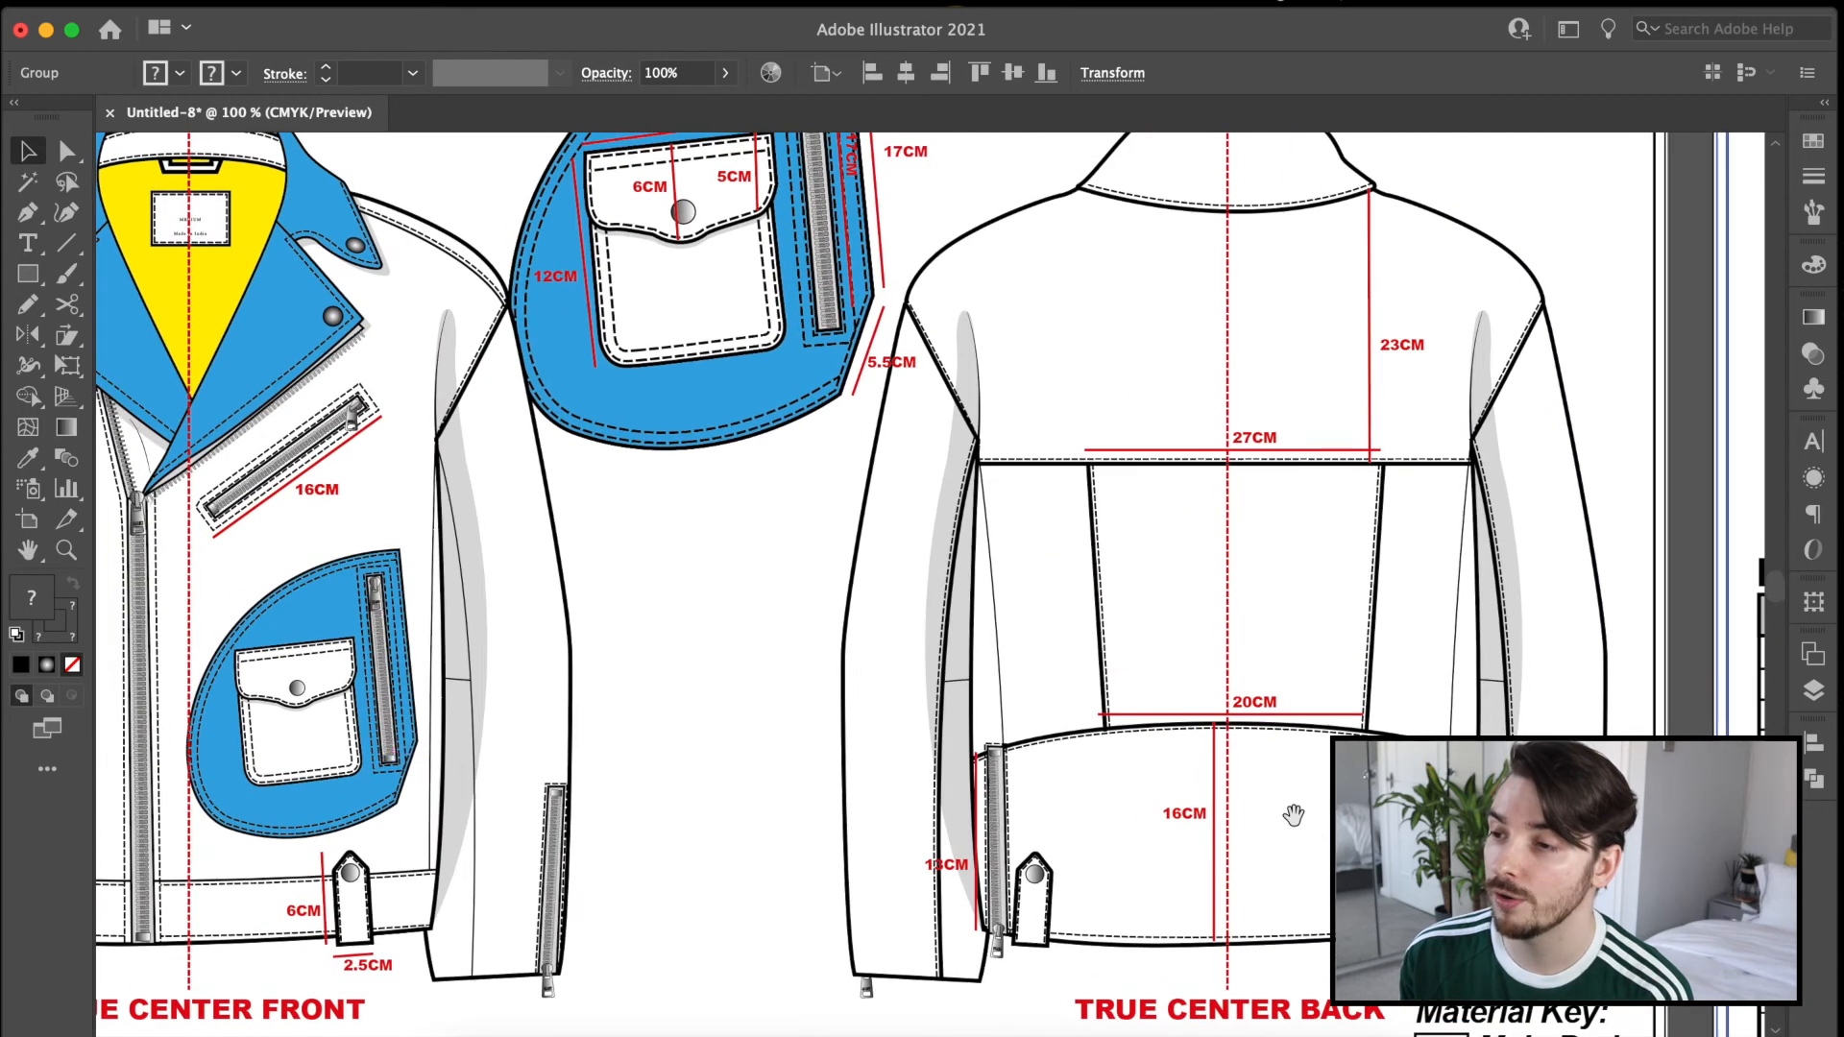
left_click_drag(1459, 526, 437, 538)
left_click_drag(1239, 545, 952, 622)
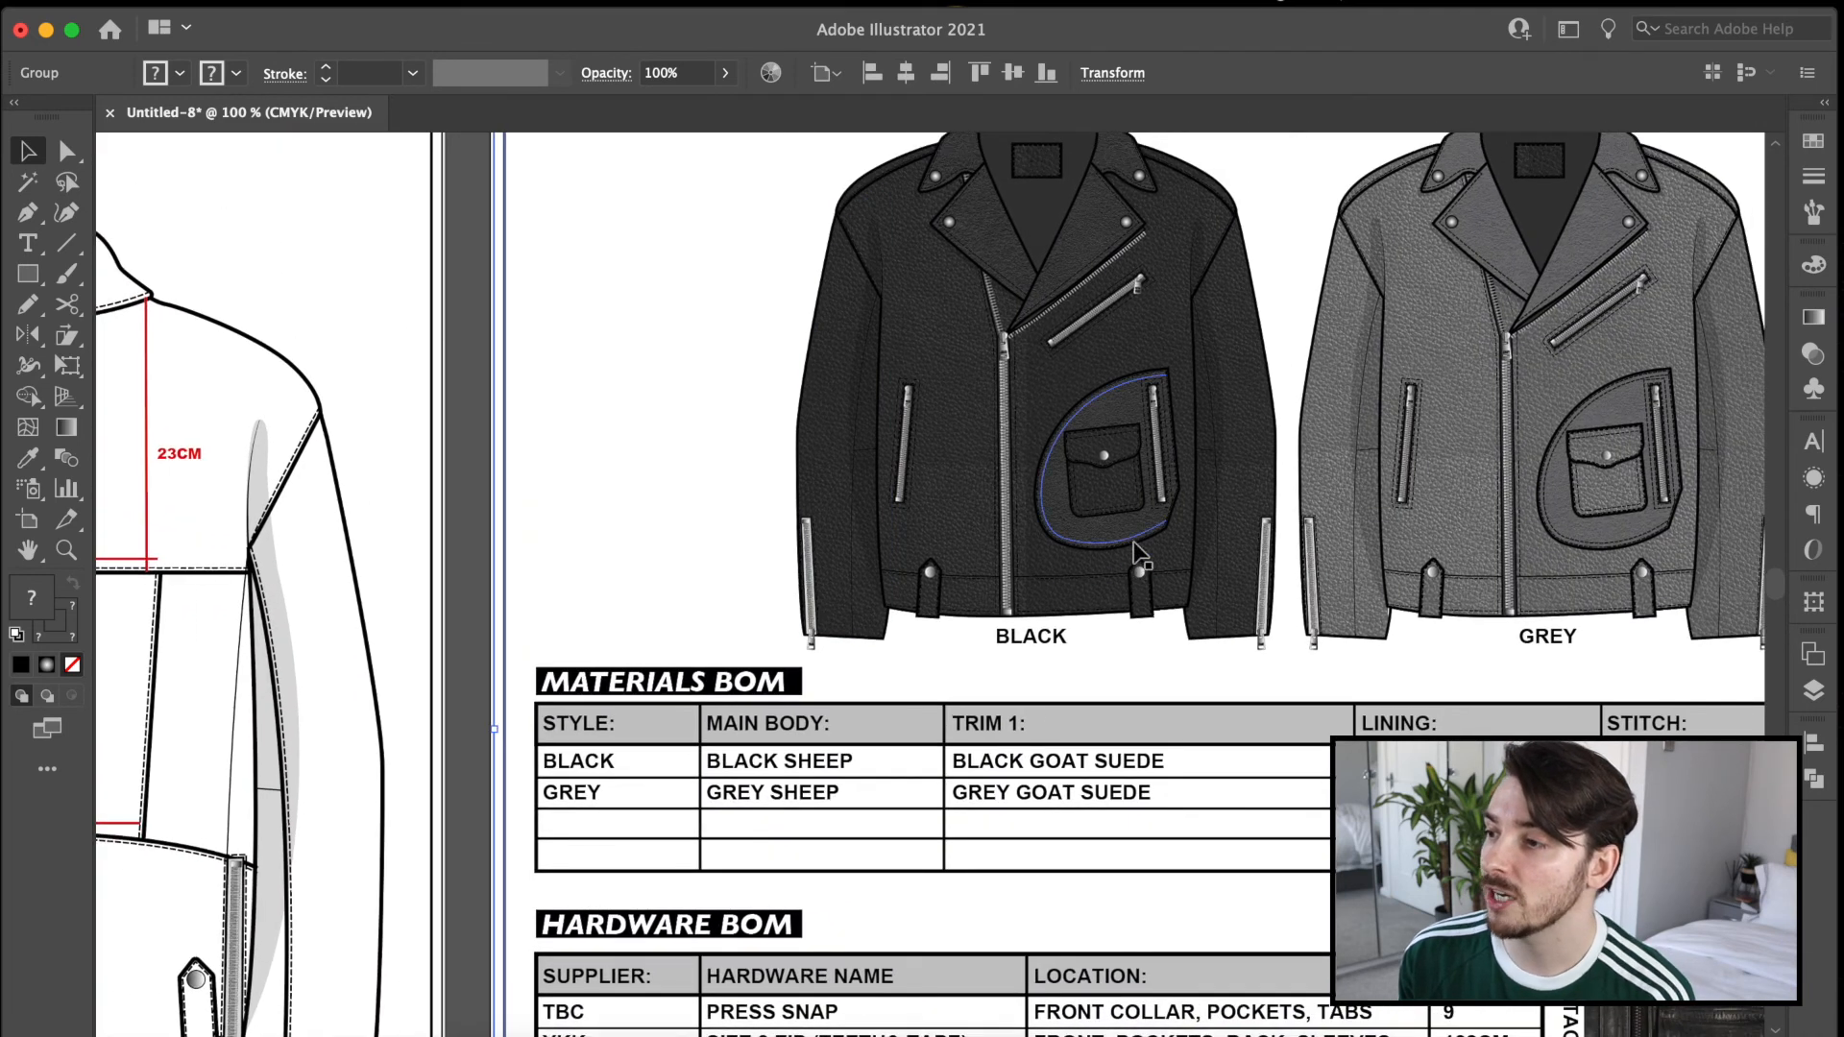
left_click_drag(1182, 727, 883, 742)
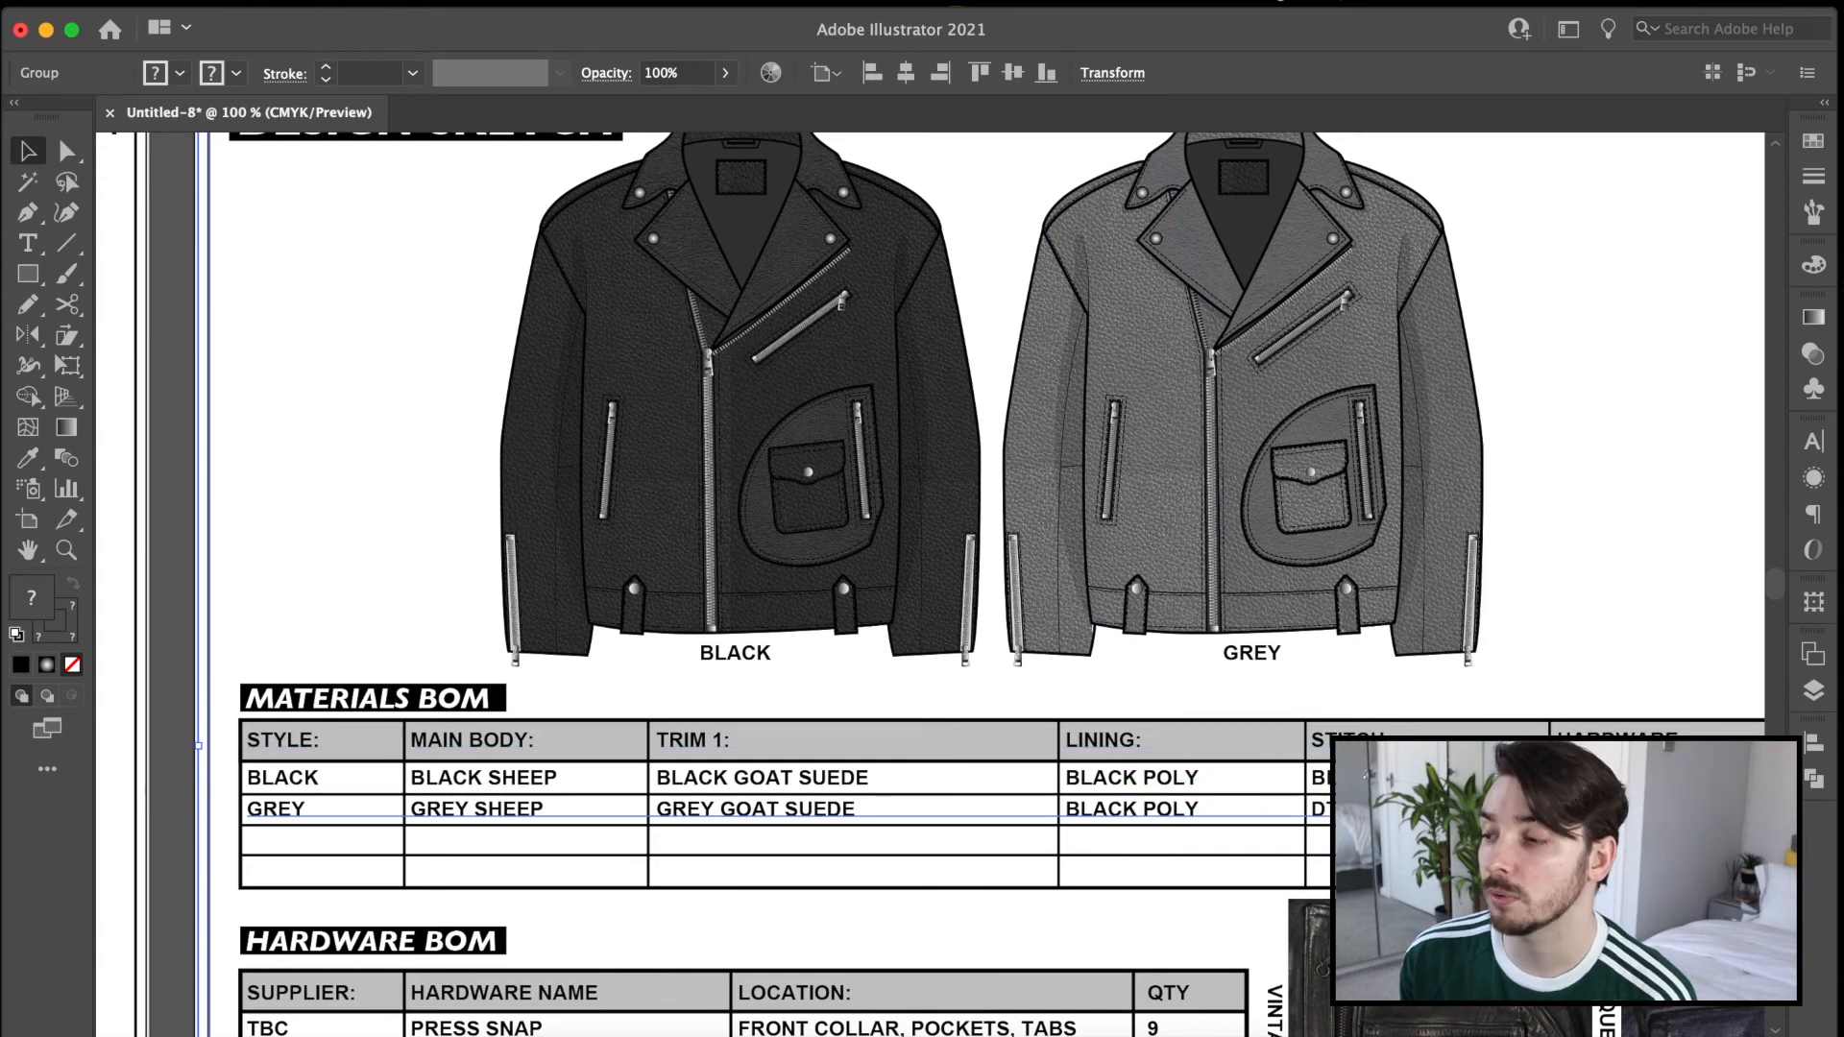
left_click_drag(1450, 796, 1037, 806)
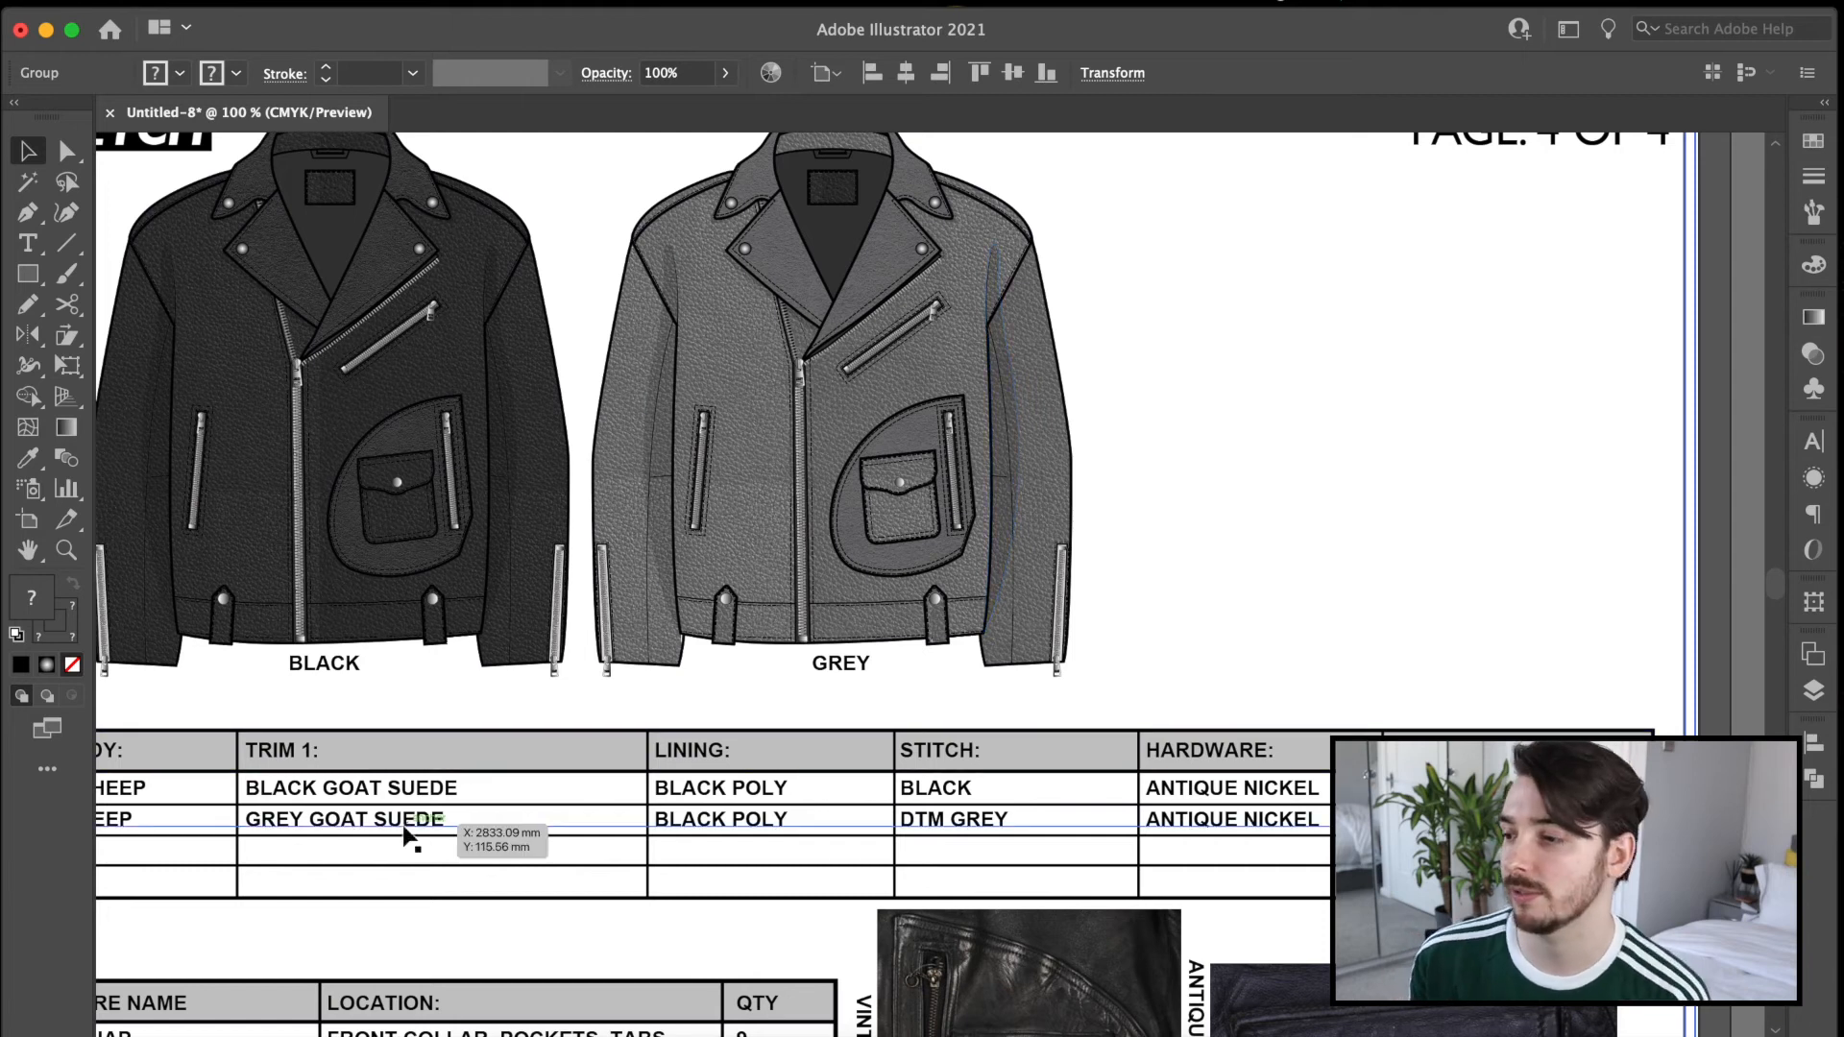
left_click_drag(413, 832, 914, 432)
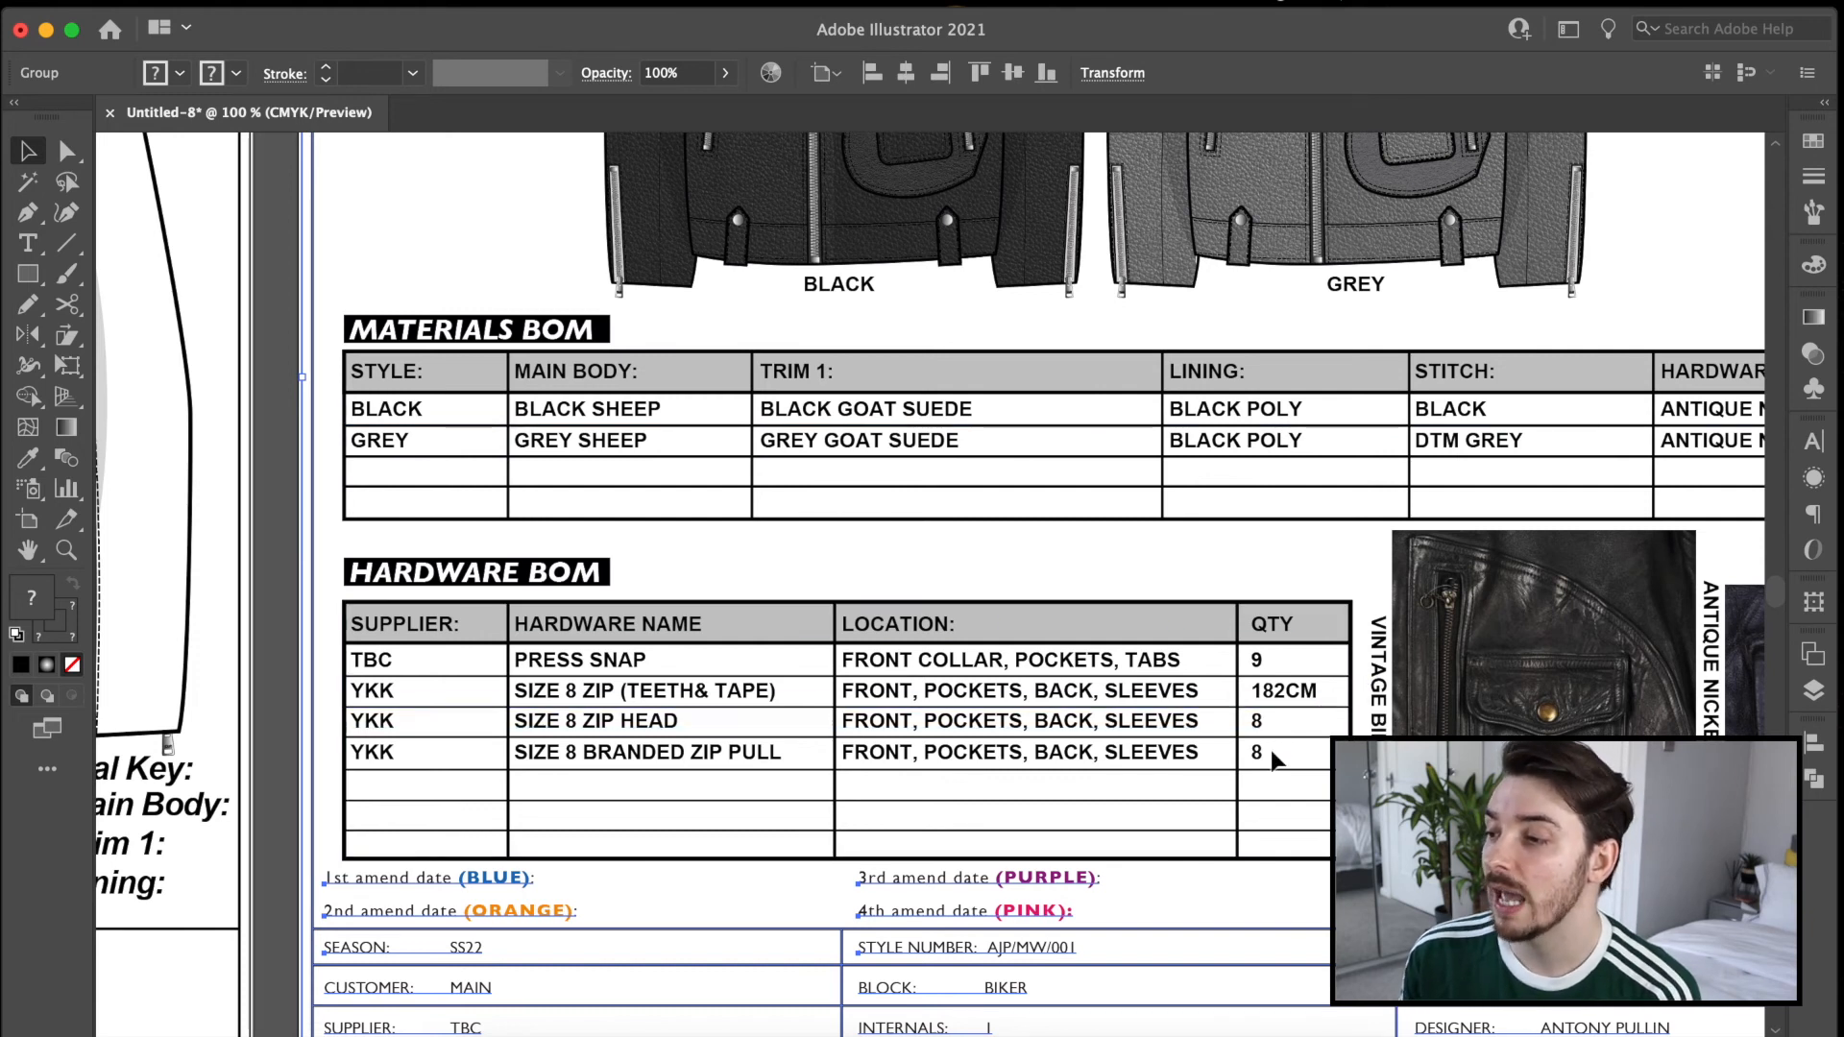
left_click_drag(1270, 751, 1159, 663)
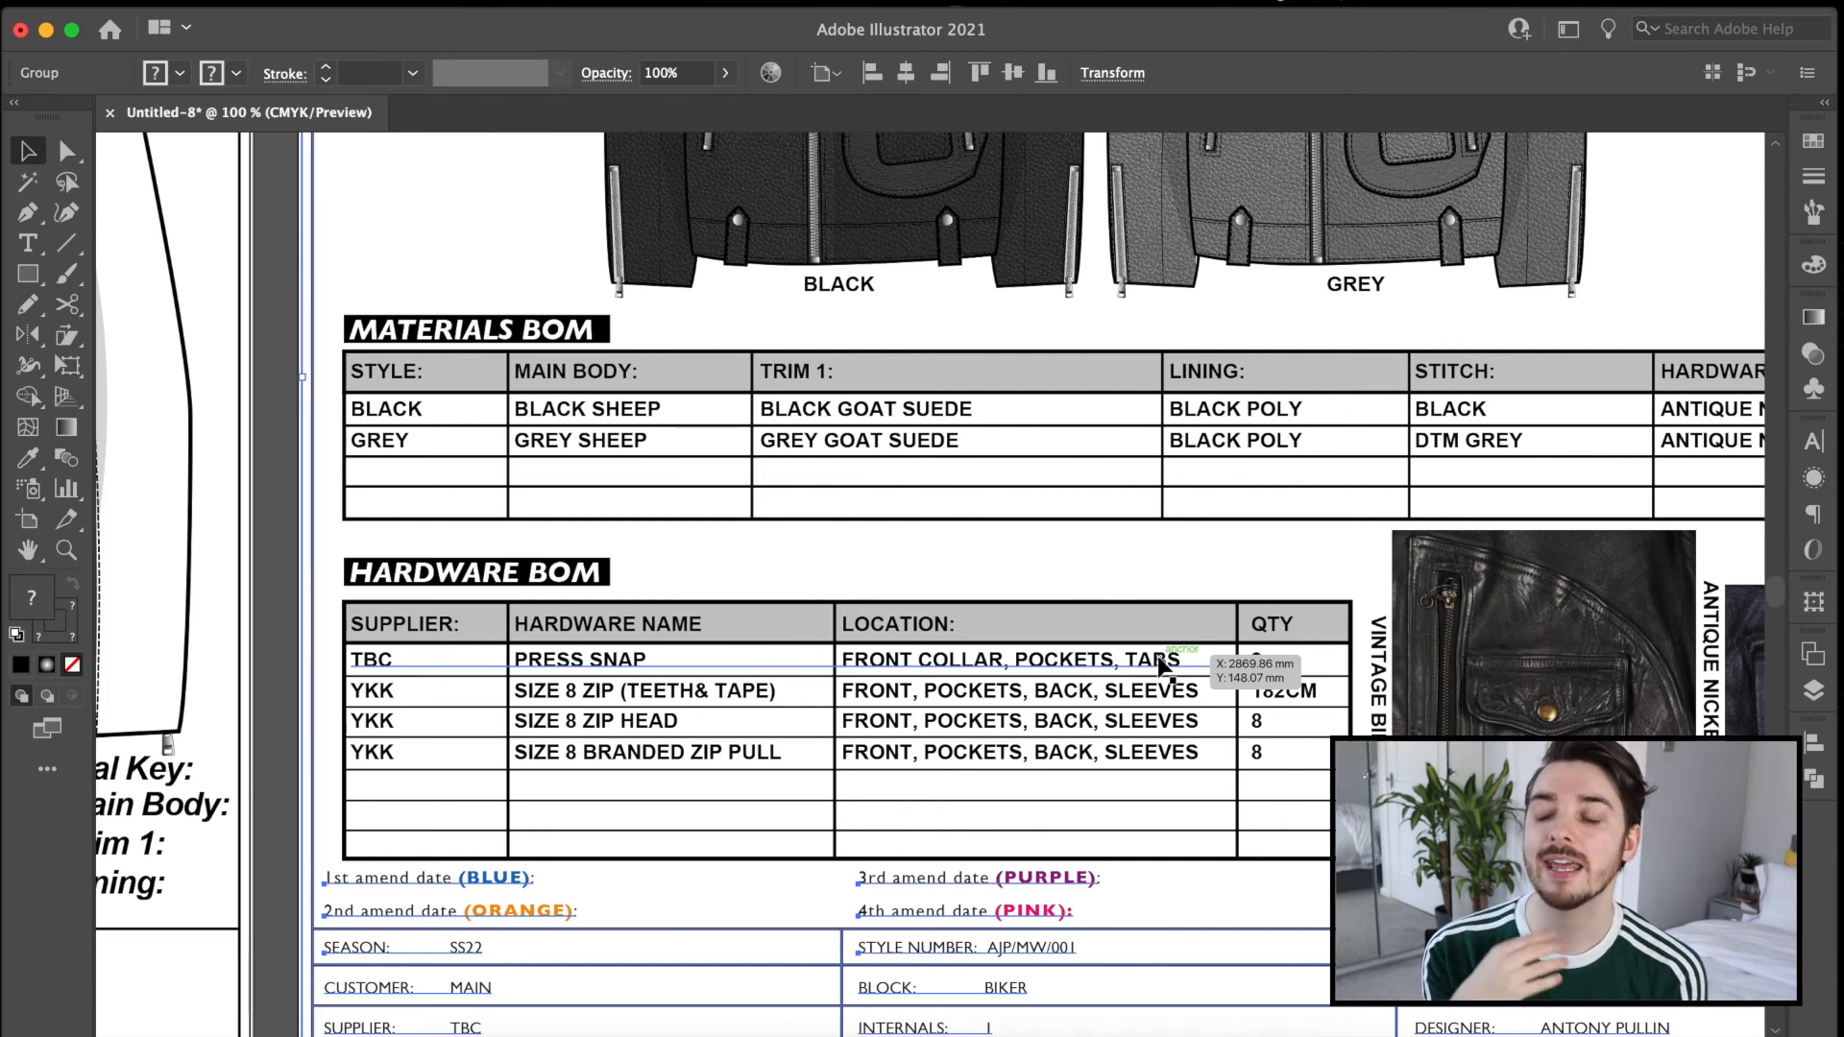
Review the tech pack pages side by side, from the BOM page back to the jacket's internal view.
key("super+minus")
key("super+minus")
key("super+minus")
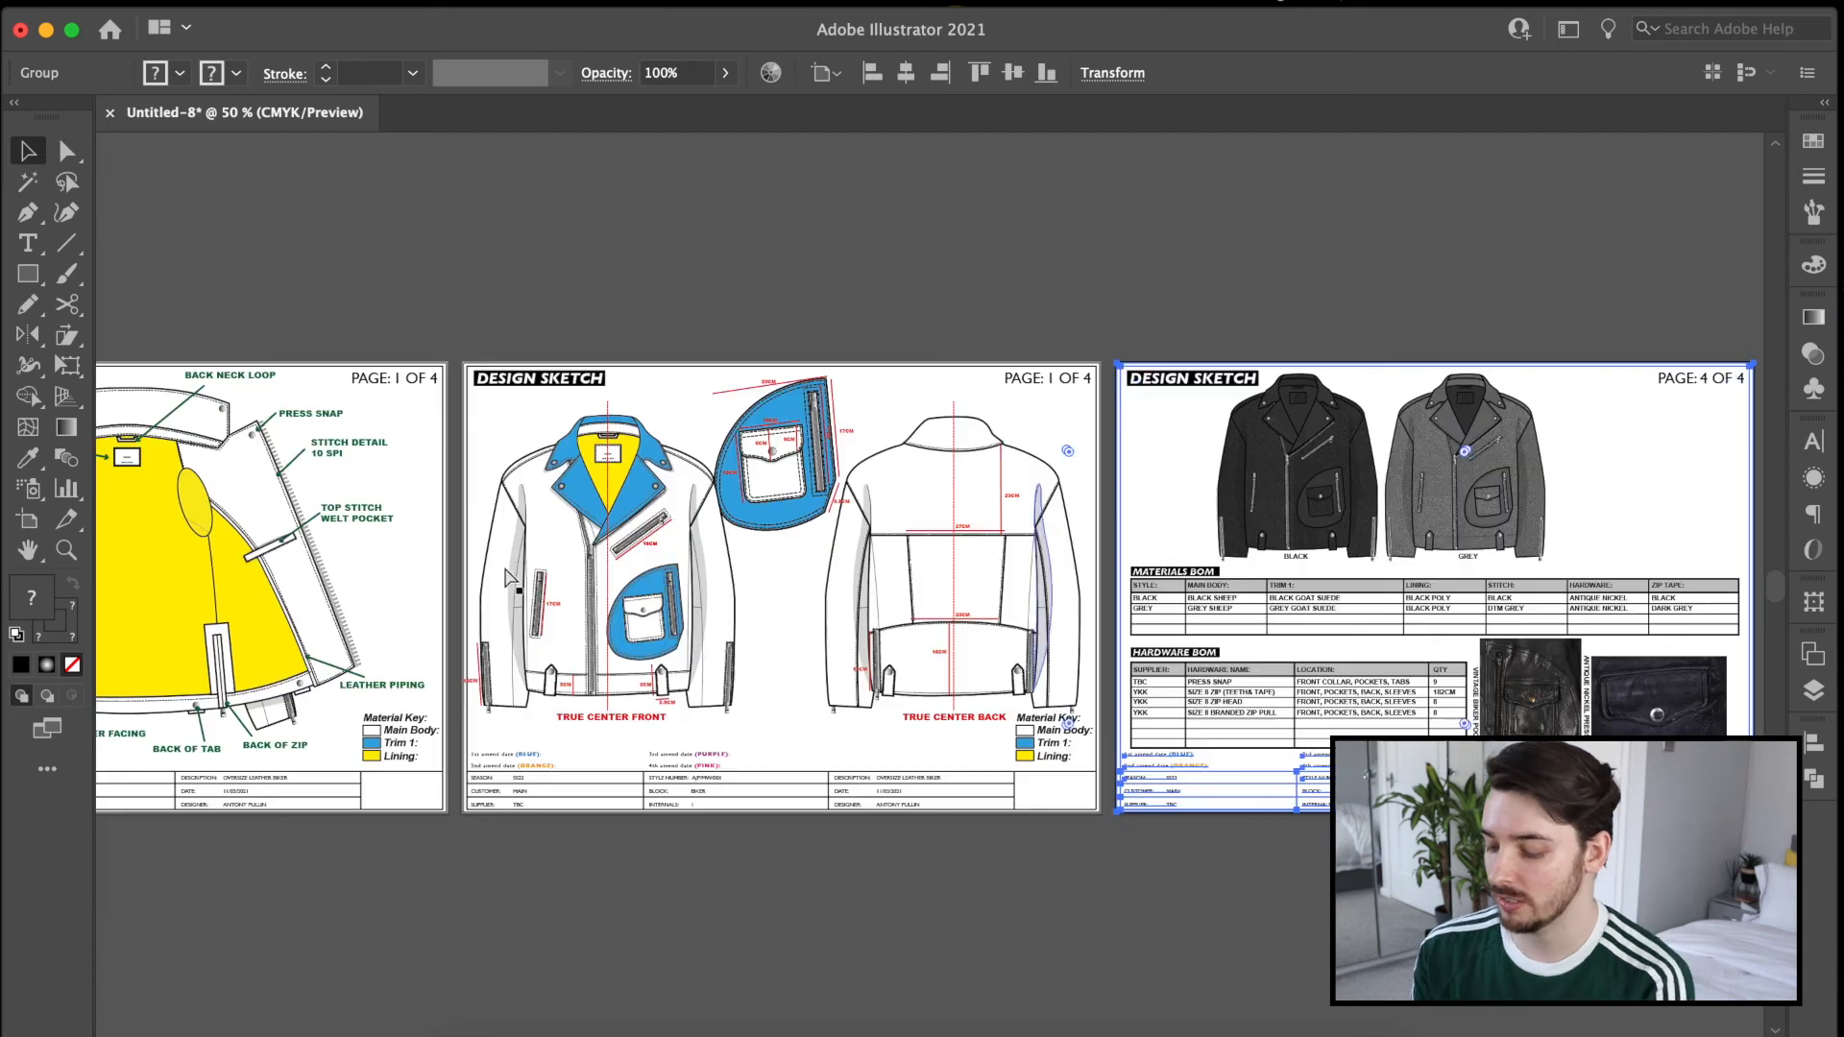
left_click_drag(753, 549, 806, 548)
scroll(826, 538, "left", 10)
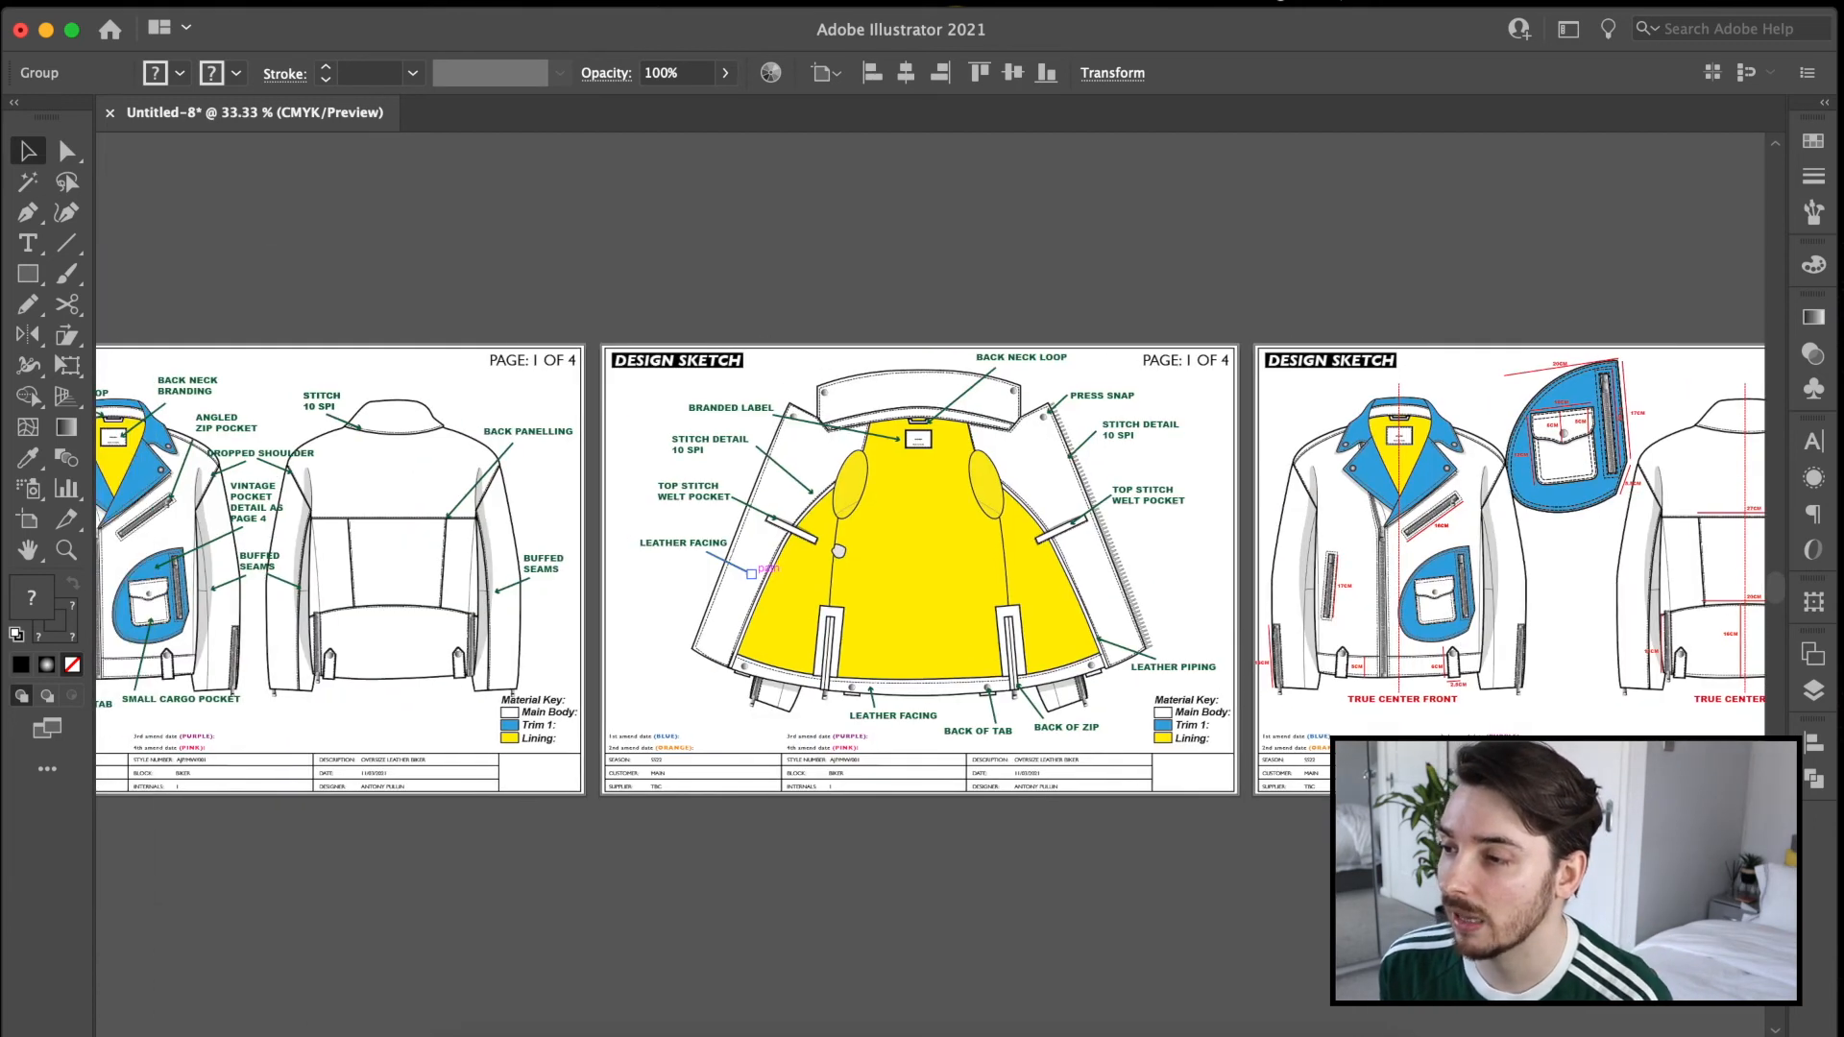